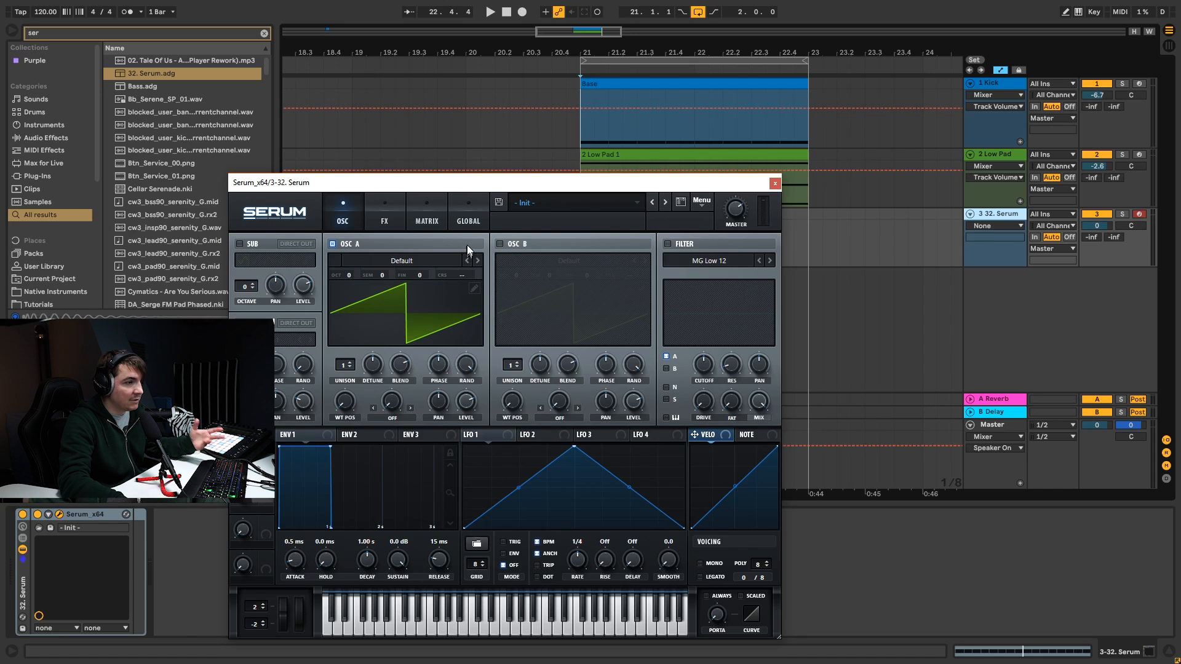
# Move the Serum synth window aside and close it to reveal the arrangement.
pyautogui.moveTo(401, 187); pyautogui.dragTo(610, 109)
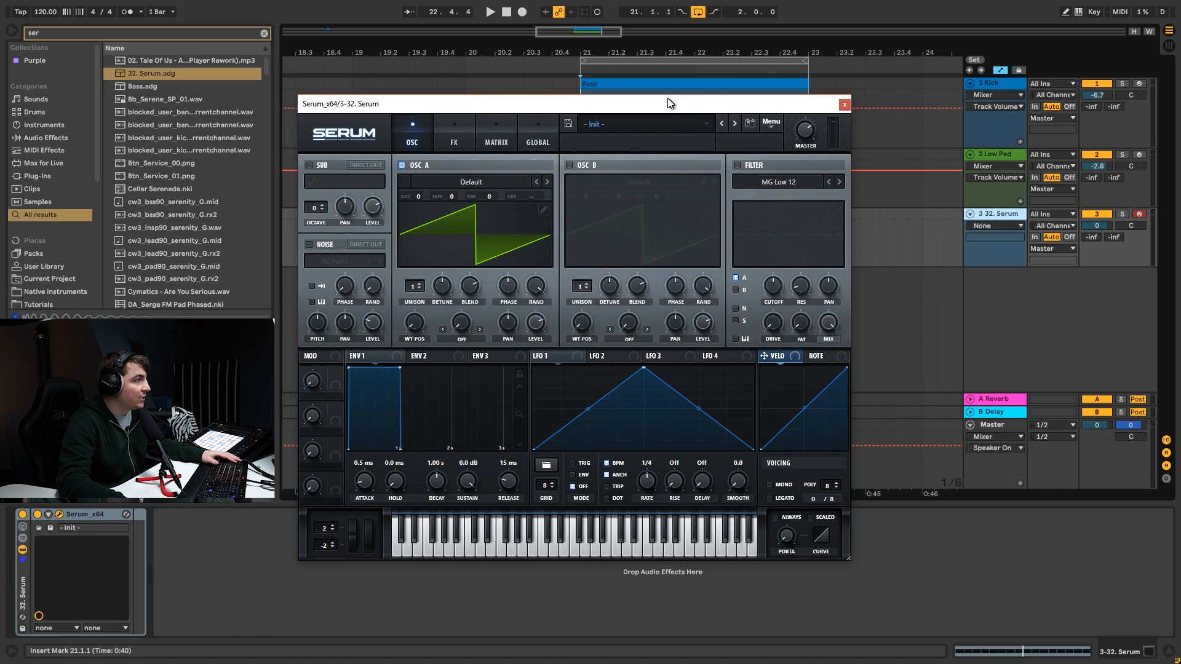
pyautogui.moveTo(670, 103); pyautogui.dragTo(819, 99)
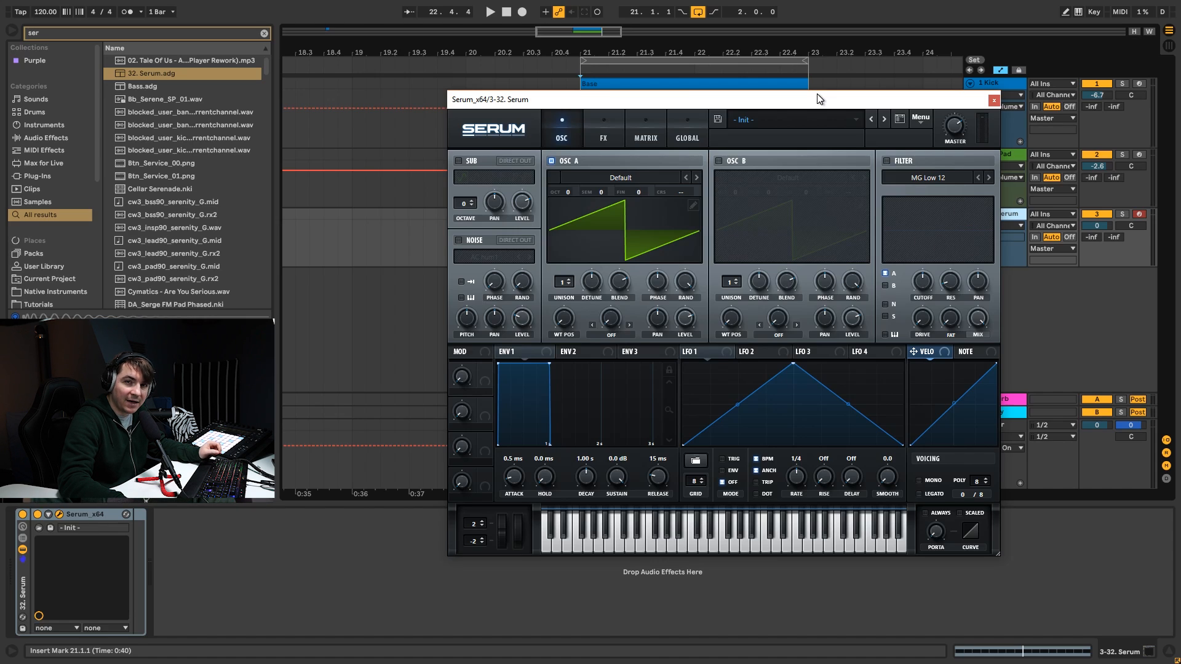
pyautogui.click(994, 100)
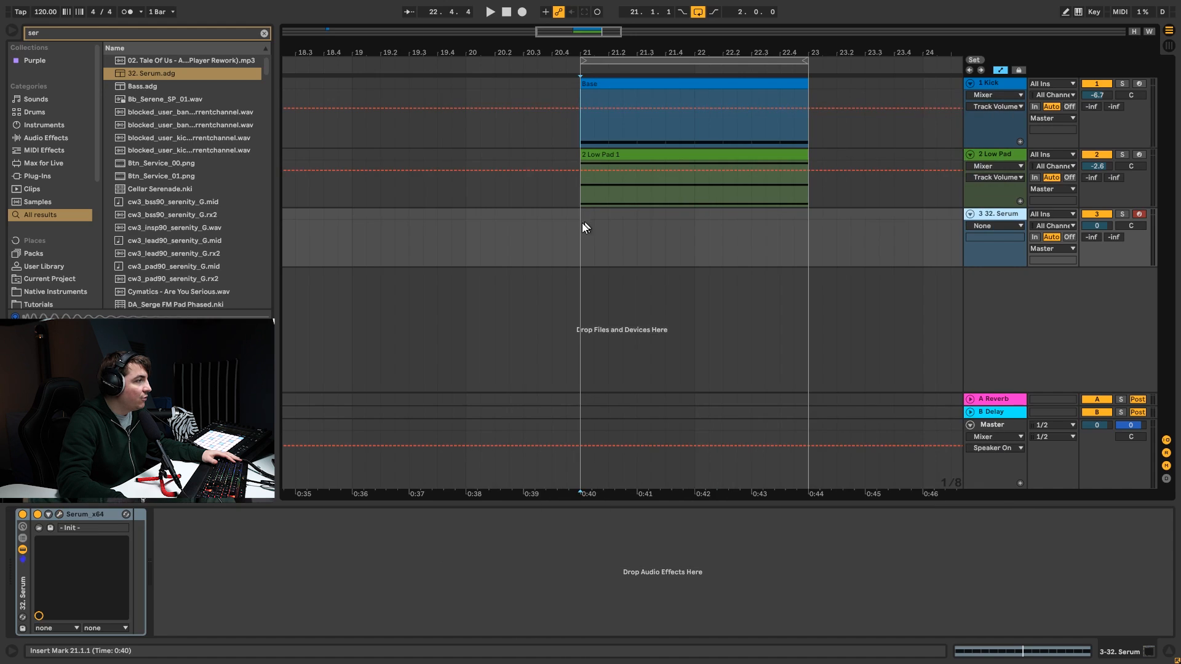
# Create a MIDI clip from 21.1.1 to 21.1.3 on the 32. Serum track and open it in an enlarged note editor.
pyautogui.doubleClick(588, 211)
pyautogui.moveTo(626, 193); pyautogui.dragTo(639, 381)
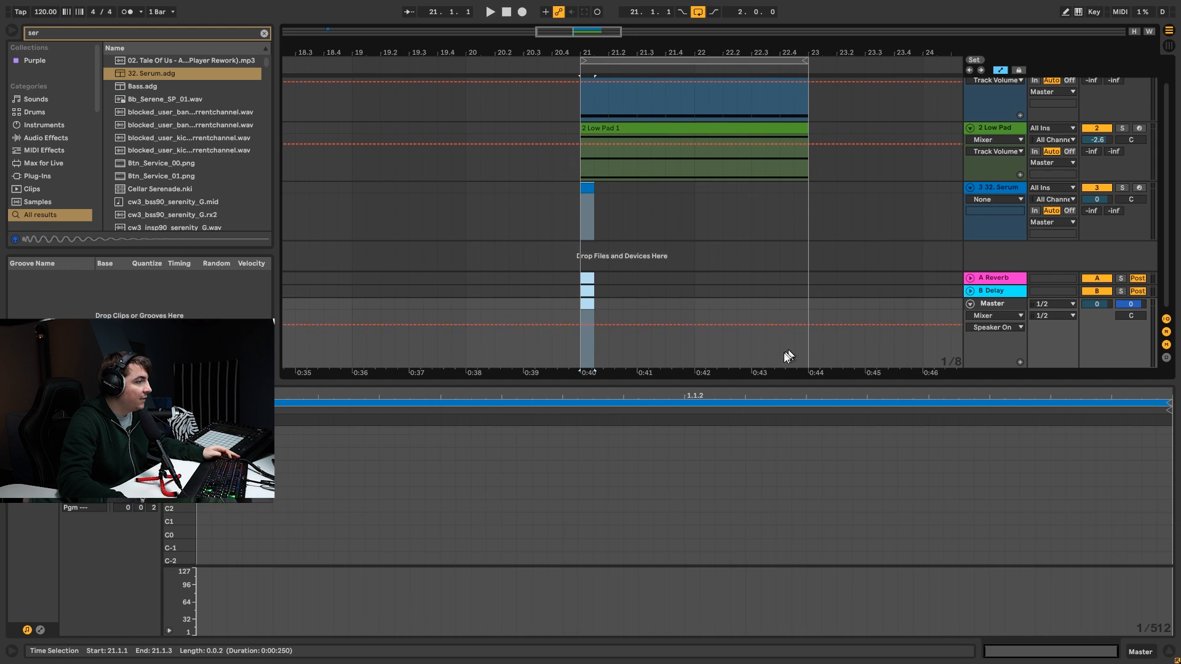
pyautogui.moveTo(774, 385); pyautogui.dragTo(773, 410)
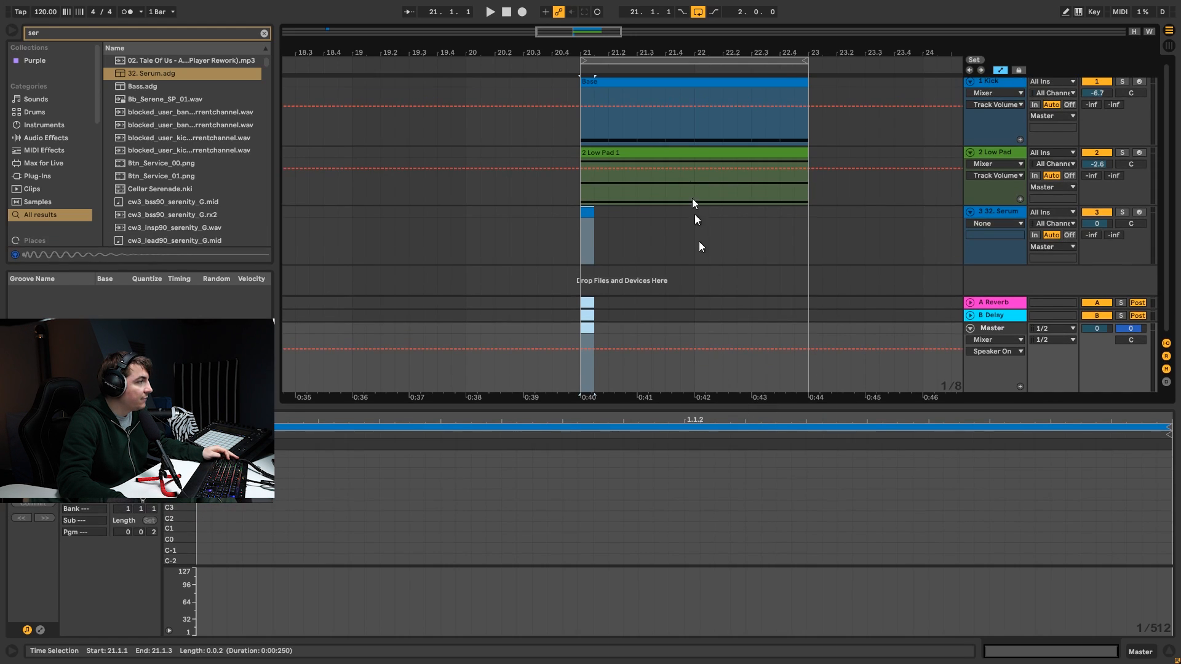
pyautogui.click(975, 223)
pyautogui.moveTo(554, 49); pyautogui.dragTo(498, 212)
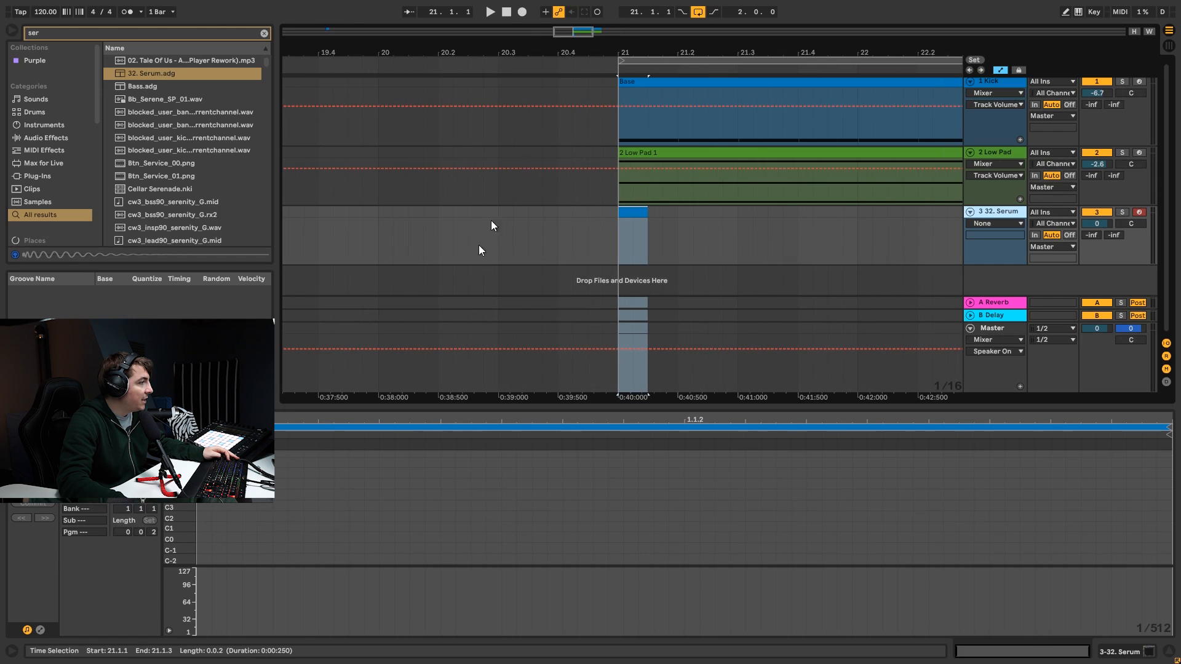
pyautogui.hotkey('shift', 'Tab')
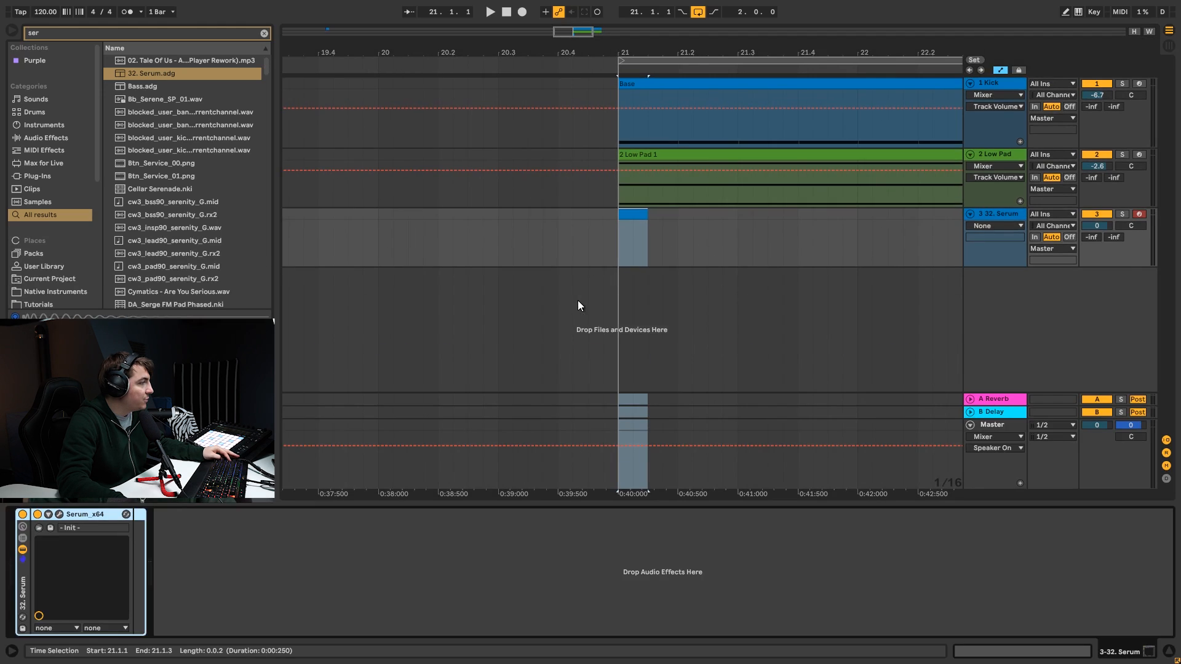
pyautogui.doubleClick(627, 214)
pyautogui.moveTo(335, 410); pyautogui.dragTo(353, 266)
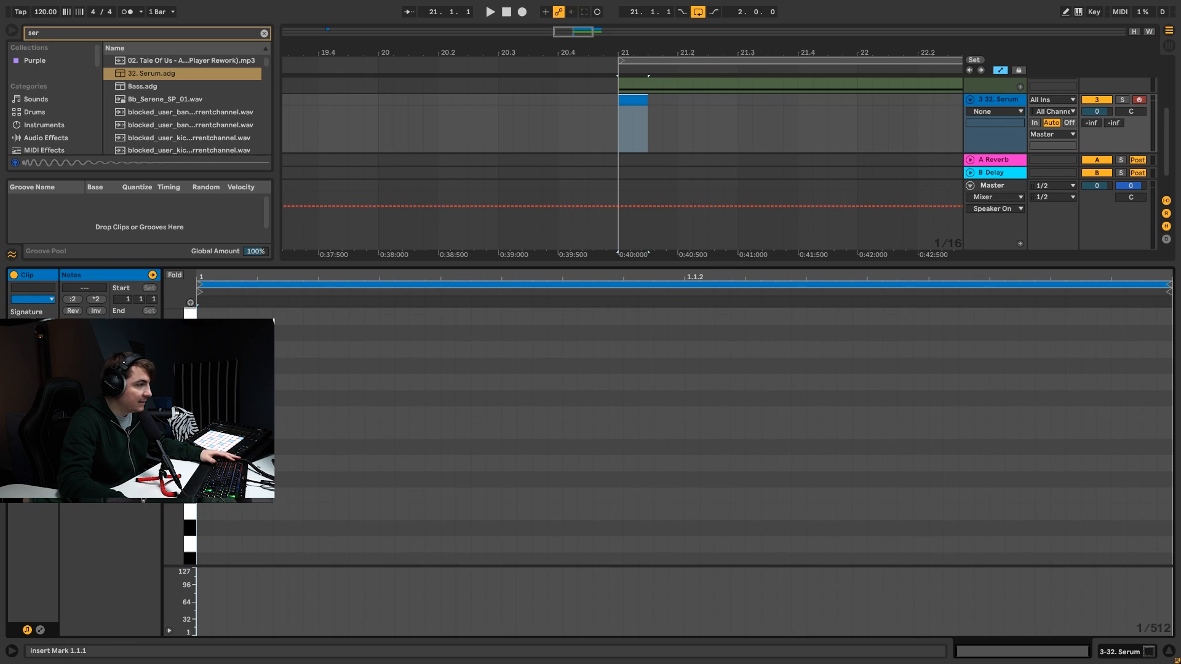
# Add F3, G3, G#3 and A#3 notes at the clip's start and lengthen each to less than a sixteenth.
pyautogui.doubleClick(205, 415)
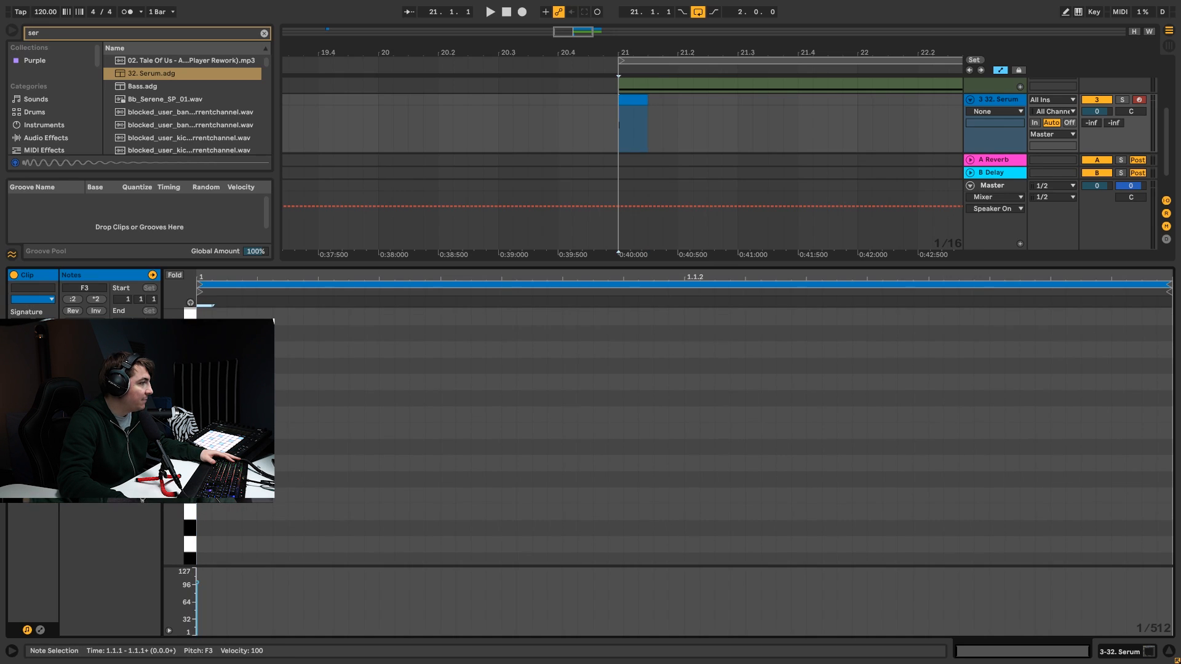
pyautogui.moveTo(213, 418); pyautogui.dragTo(502, 417)
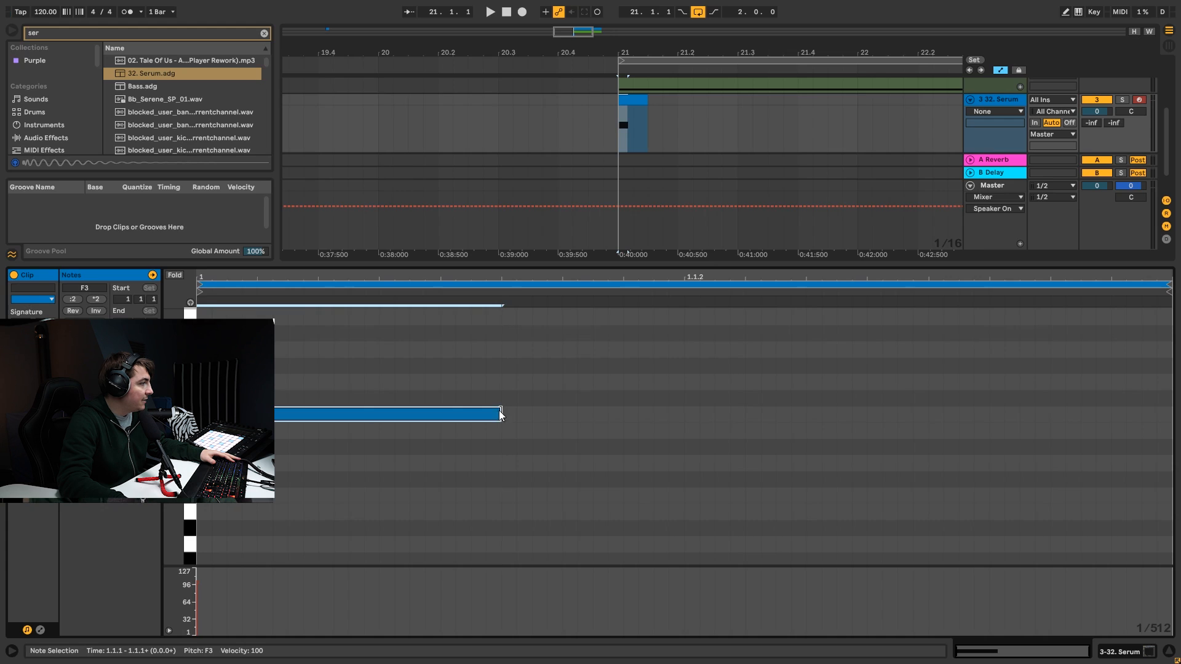
pyautogui.scroll(5, 279, 467)
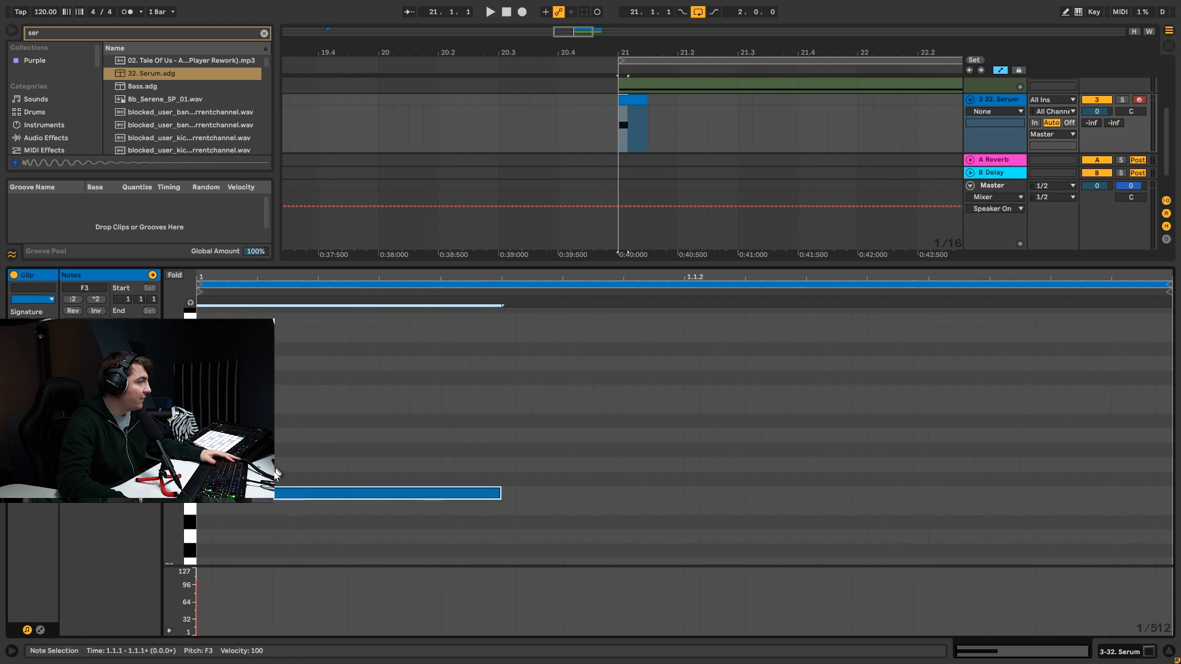
pyautogui.doubleClick(205, 465)
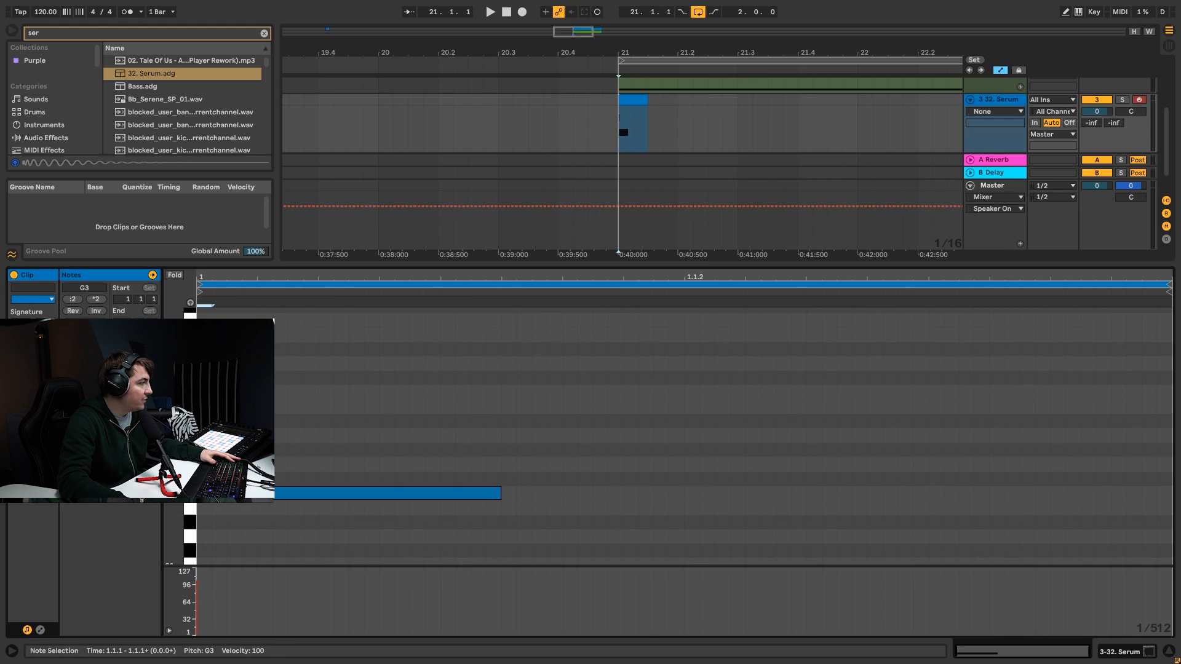
pyautogui.moveTo(213, 465); pyautogui.dragTo(409, 464)
pyautogui.doubleClick(205, 450)
pyautogui.moveTo(213, 450); pyautogui.dragTo(396, 450)
pyautogui.doubleClick(205, 421)
pyautogui.moveTo(213, 421); pyautogui.dragTo(425, 422)
# Complete the F minor scale with lengthened C4, C#4, D#4 and F4 notes stacked at the clip's start.
pyautogui.doubleClick(205, 392)
pyautogui.moveTo(213, 392); pyautogui.dragTo(440, 392)
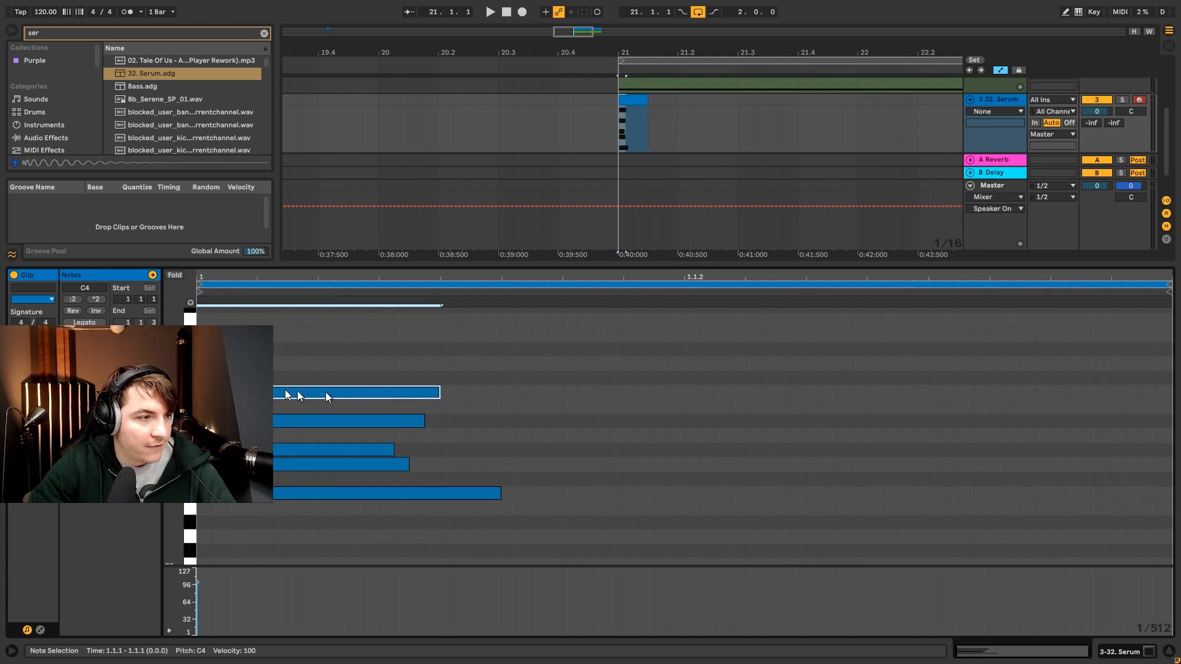
pyautogui.doubleClick(205, 378)
pyautogui.moveTo(212, 377); pyautogui.dragTo(485, 378)
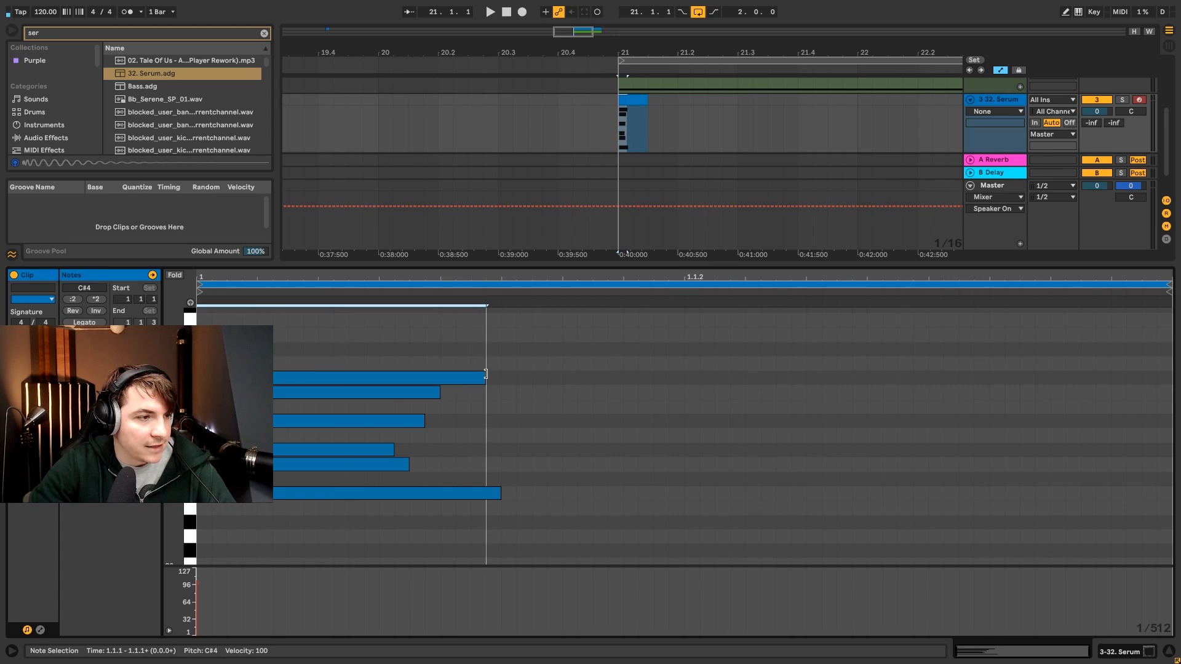
pyautogui.doubleClick(205, 348)
pyautogui.moveTo(213, 349); pyautogui.dragTo(485, 348)
pyautogui.doubleClick(205, 320)
pyautogui.moveTo(211, 317); pyautogui.dragTo(487, 320)
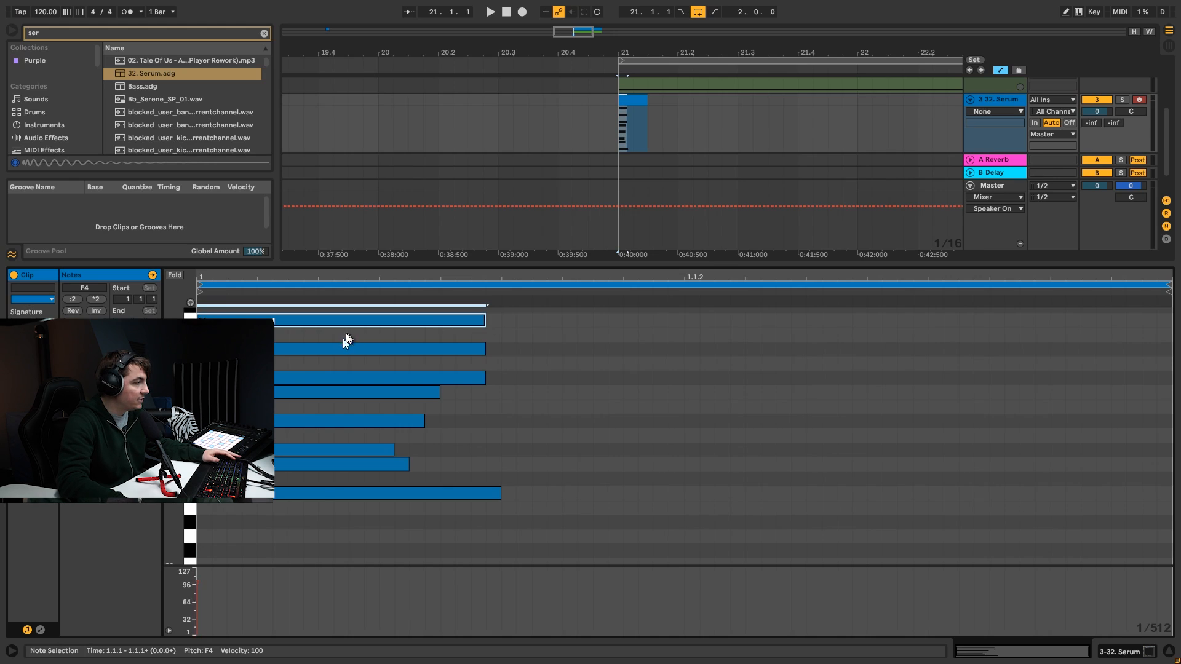
# Audition the F3, C4 and C#4 notes in the scale stack.
pyautogui.click(349, 493)
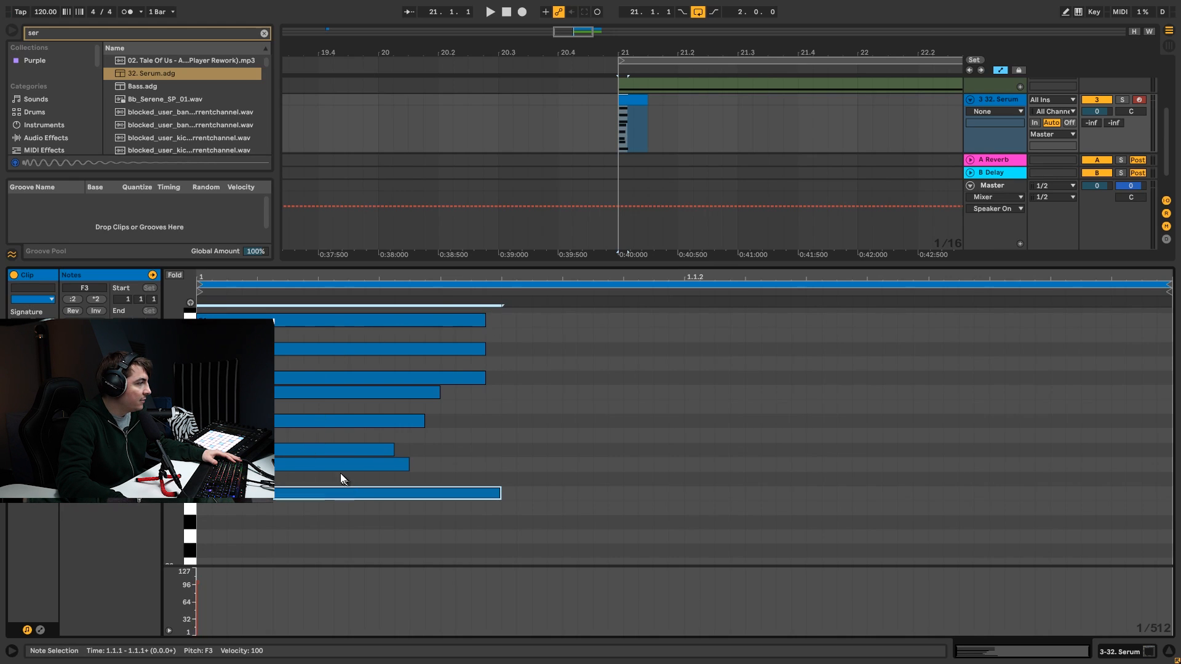
pyautogui.click(346, 394)
pyautogui.click(349, 381)
pyautogui.click(368, 492)
pyautogui.click(375, 389)
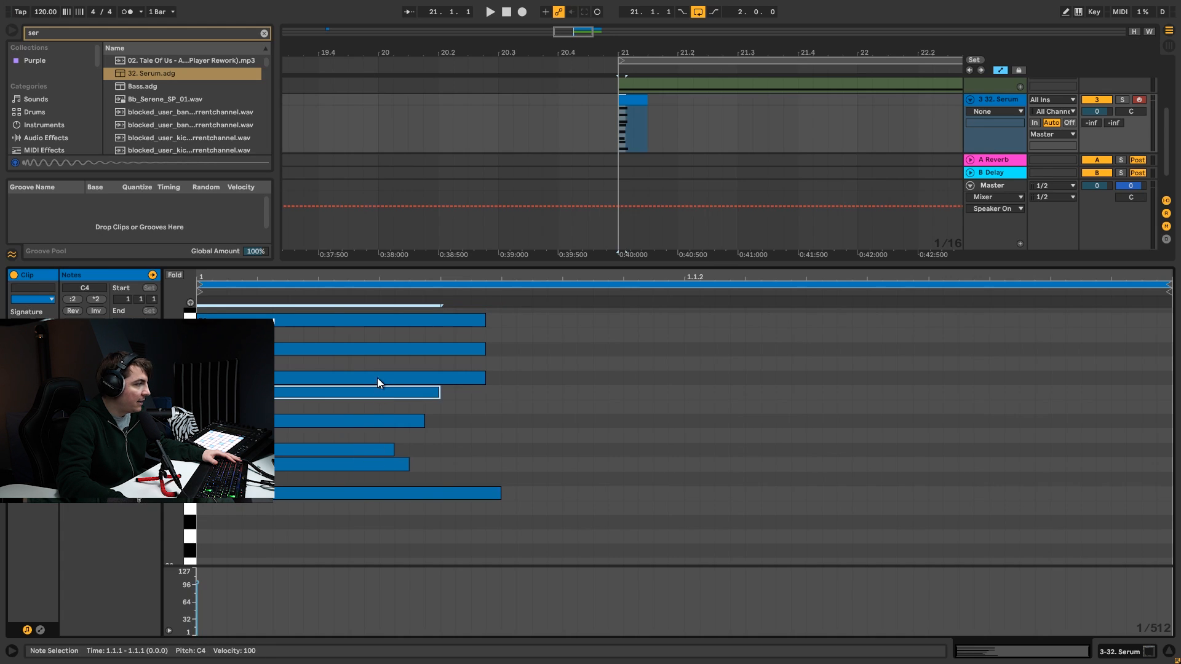
pyautogui.click(378, 378)
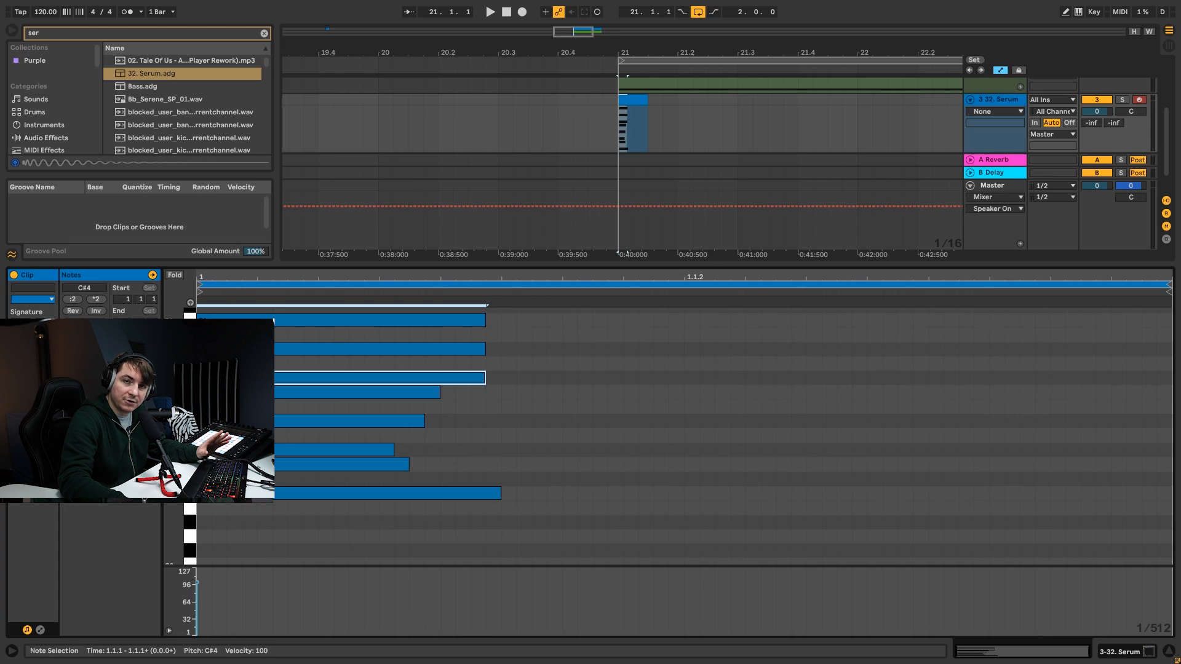
# Transpose the whole scale stack up to start on C4, and return it to F3.
pyautogui.moveTo(344, 530); pyautogui.dragTo(258, 309)
pyautogui.scroll(3, 271, 512)
pyautogui.moveTo(237, 537); pyautogui.dragTo(238, 439)
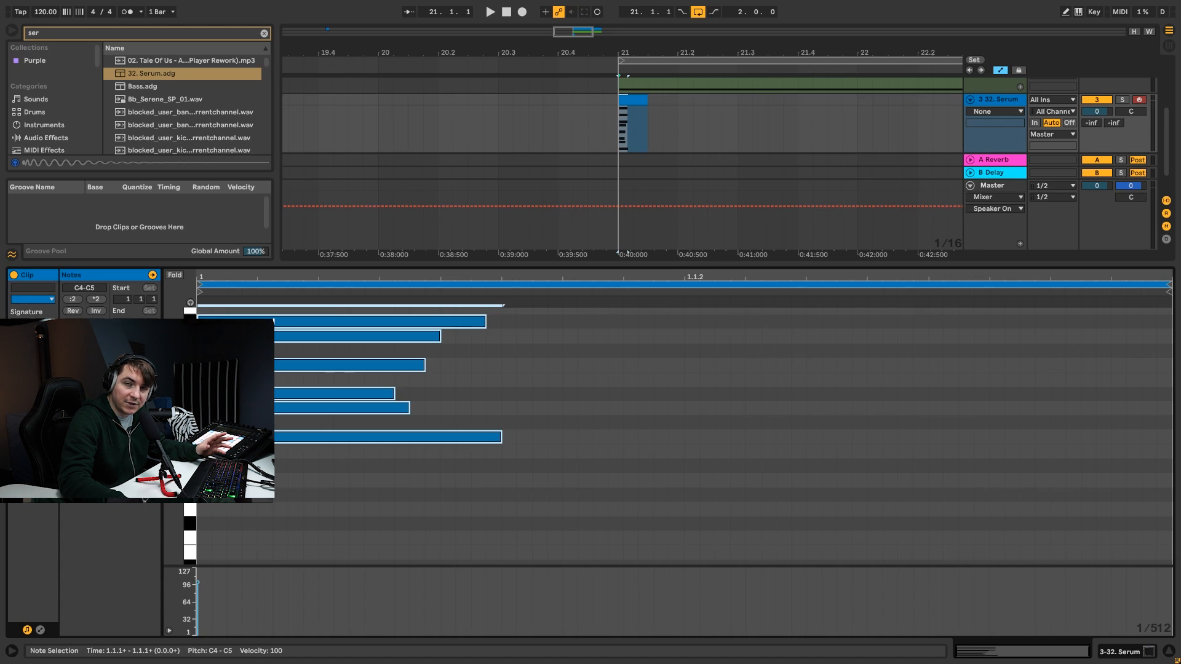
pyautogui.scroll(-3, 677, 431)
pyautogui.moveTo(228, 394); pyautogui.dragTo(225, 491)
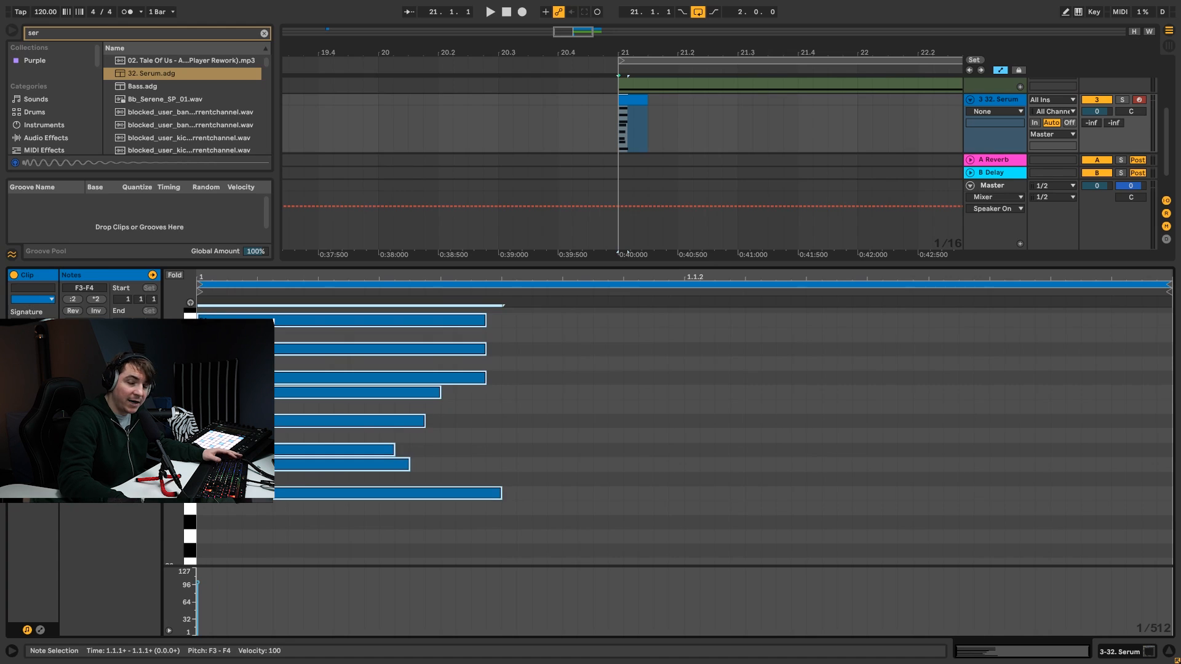
# Deactivate the G3, G#3, A#3, D#4 and F4 notes in the clip.
pyautogui.moveTo(491, 456); pyautogui.dragTo(246, 410)
pyautogui.press('0')
pyautogui.click(345, 462)
pyautogui.press('0')
pyautogui.scroll(3, 431, 381)
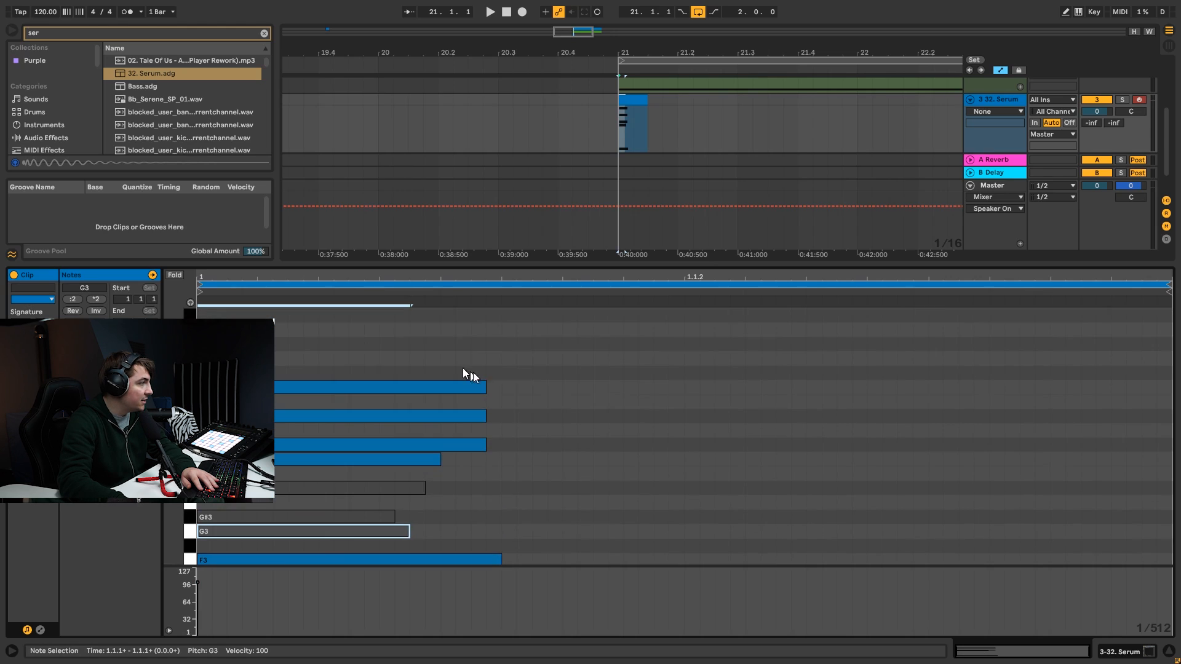
pyautogui.moveTo(524, 418); pyautogui.dragTo(338, 378)
pyautogui.press('0')
# Arrange F3, C4 and C#4 end to end, with F3 and C4 each half a sixteenth long and C#4 starting at 1.1.2.
pyautogui.moveTo(342, 461); pyautogui.dragTo(628, 462)
pyautogui.moveTo(486, 450); pyautogui.dragTo(1034, 446)
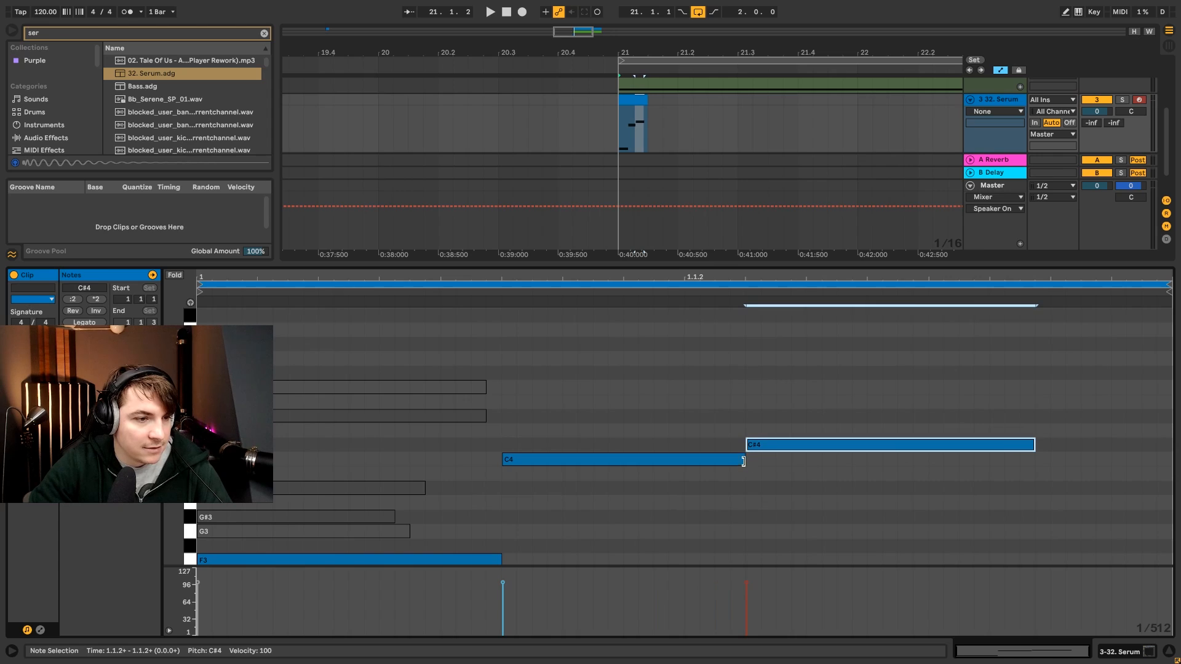
pyautogui.moveTo(742, 460); pyautogui.dragTo(685, 460)
pyautogui.moveTo(765, 445); pyautogui.dragTo(710, 445)
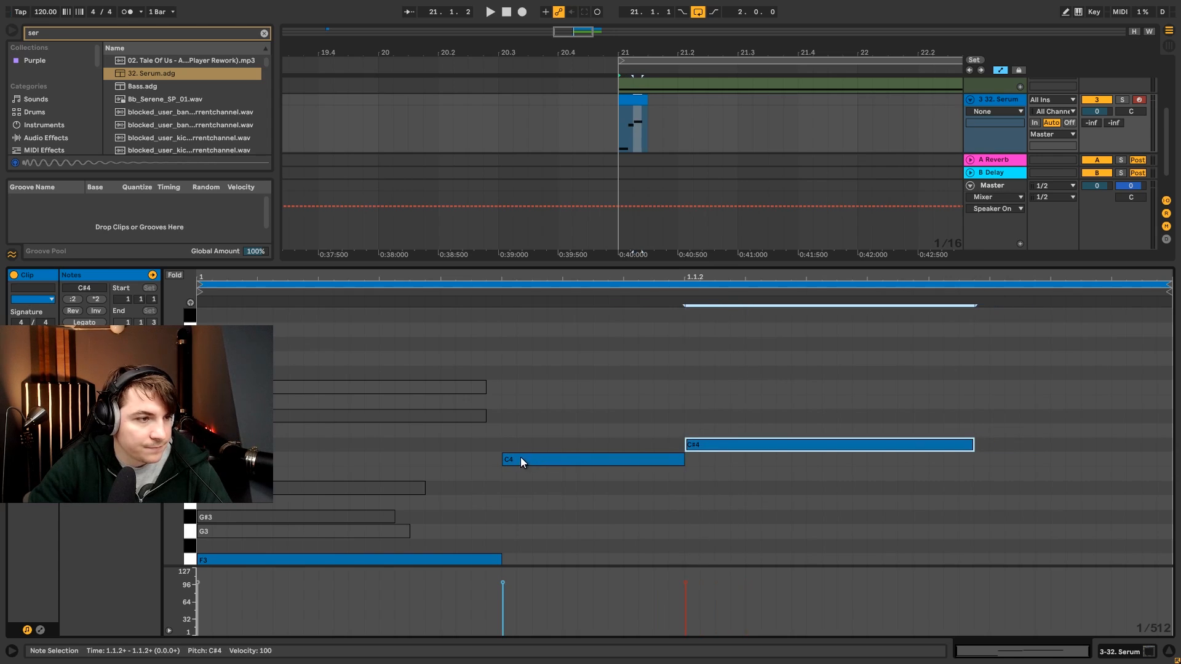
pyautogui.moveTo(506, 456); pyautogui.dragTo(449, 455)
pyautogui.moveTo(501, 560); pyautogui.dragTo(441, 560)
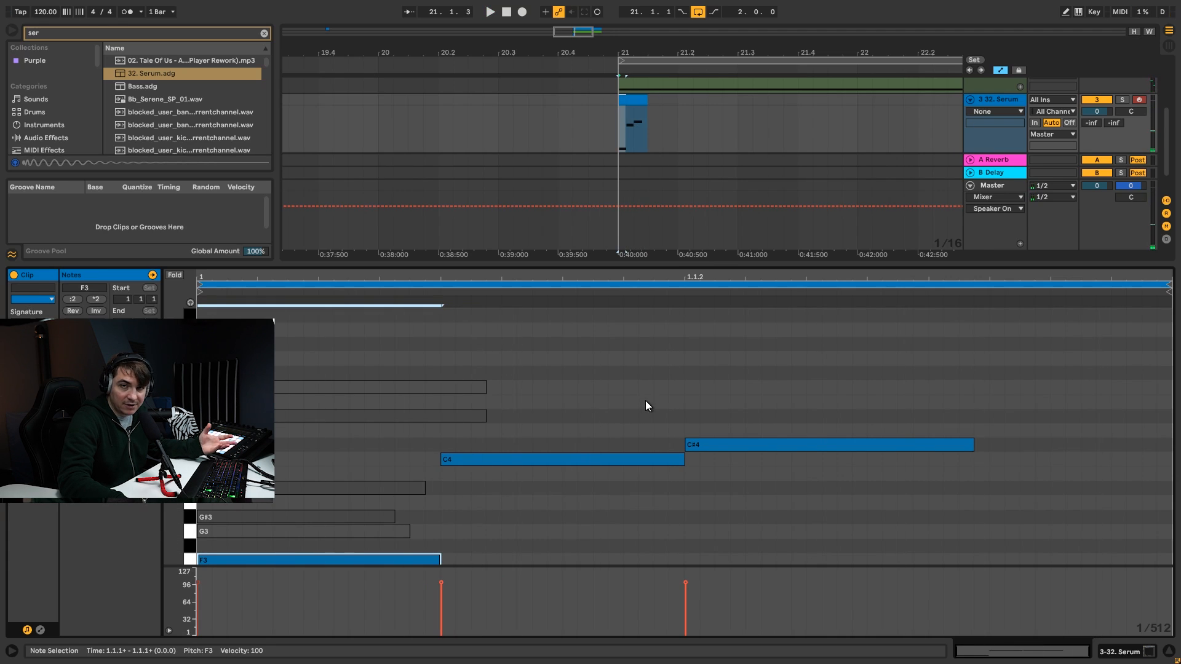
# Double the note lengths, extend the clip's loop past C#4, and lengthen the arrangement clip to end at 21.1.4.
pyautogui.moveTo(830, 389); pyautogui.dragTo(419, 565)
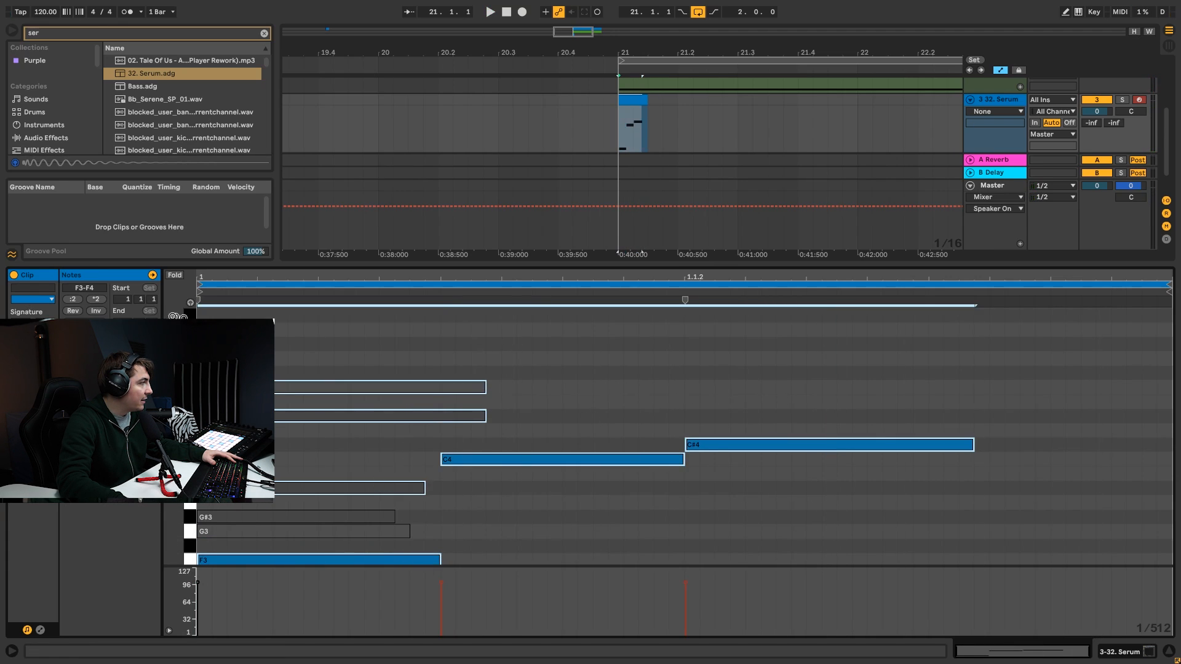
pyautogui.click(97, 300)
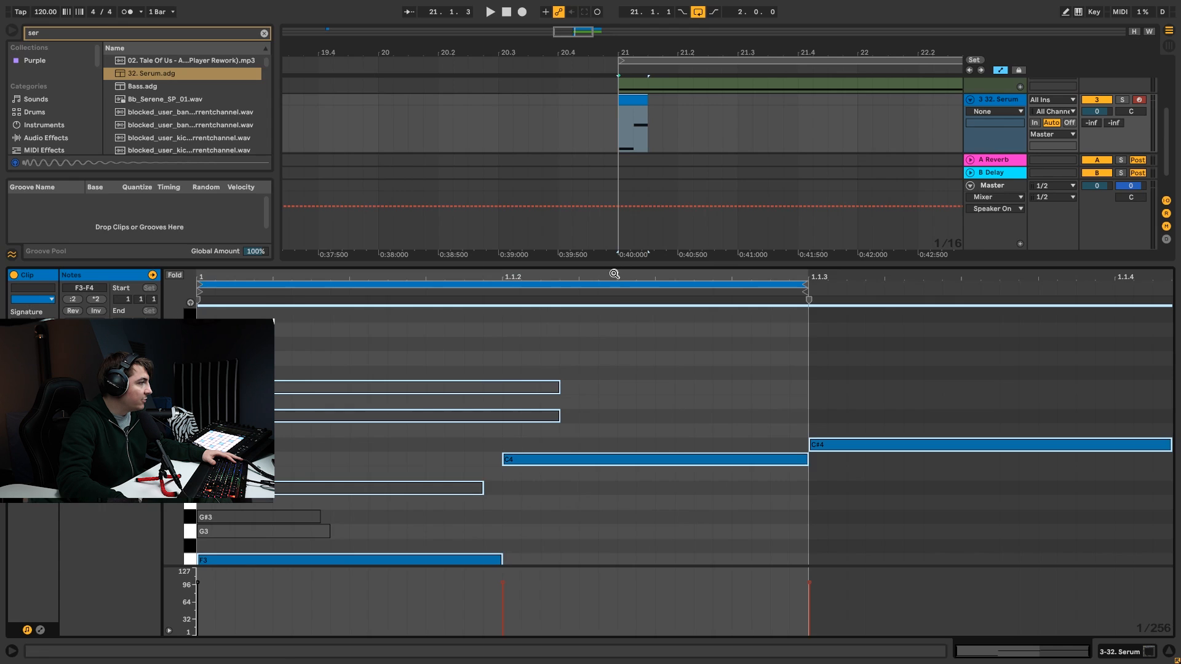
pyautogui.moveTo(802, 287); pyautogui.dragTo(1175, 290)
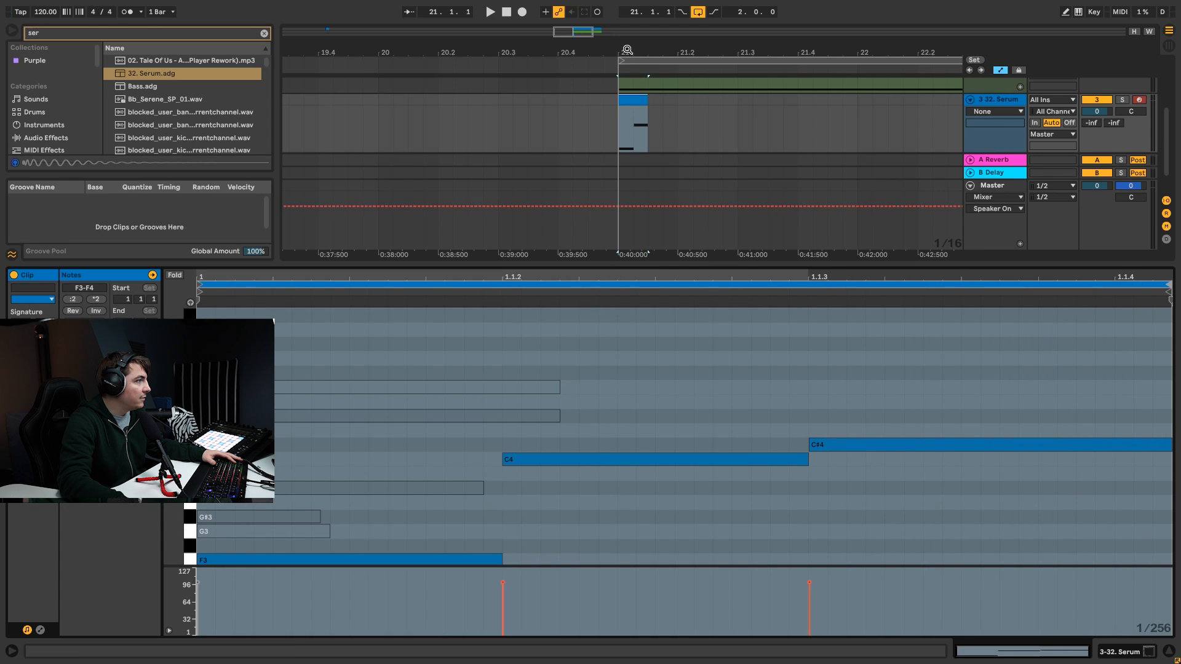
pyautogui.moveTo(628, 51); pyautogui.dragTo(632, 62)
pyautogui.moveTo(656, 99); pyautogui.dragTo(675, 98)
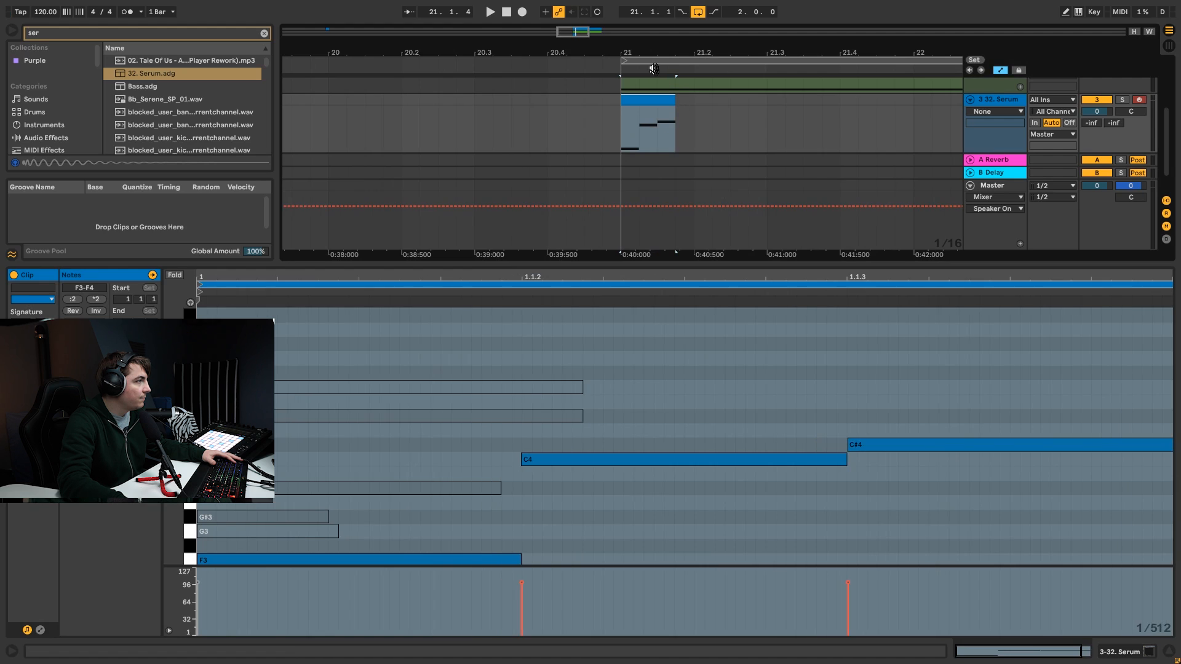
# Play back the three-note Serum clip and stop playback.
pyautogui.moveTo(656, 56); pyautogui.dragTo(661, 39)
pyautogui.press('space')
pyautogui.press('space')
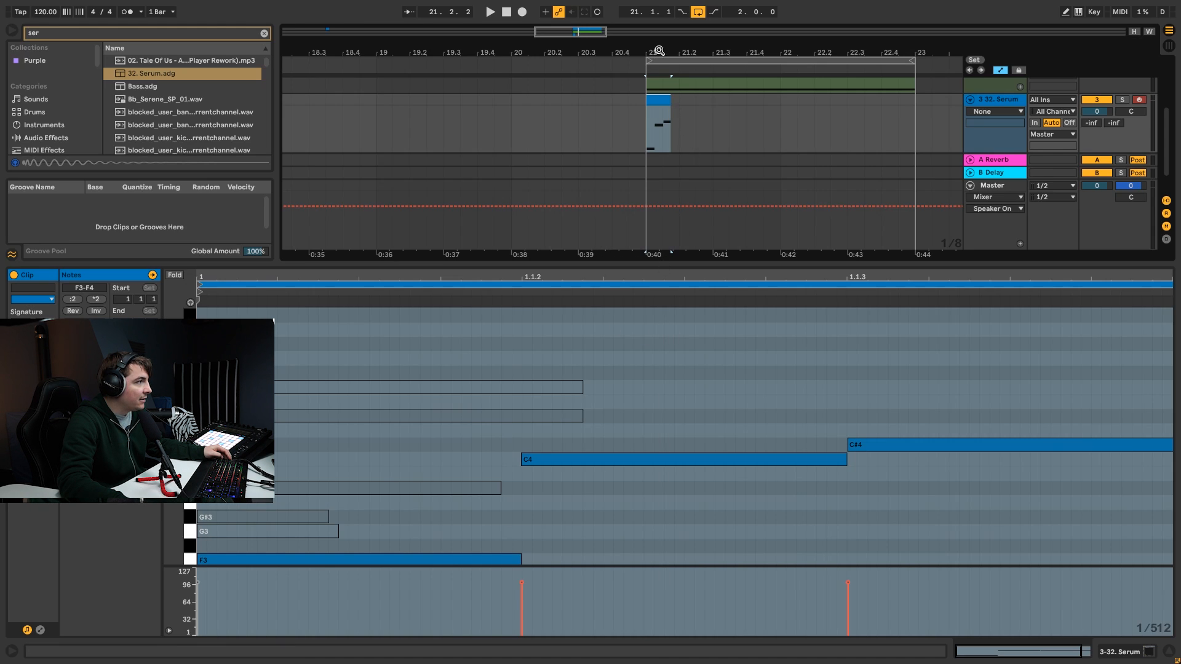
# Extend the Serum clip's end to 21.2.3 so its three-note pattern repeats.
pyautogui.scroll(5, 680, 108)
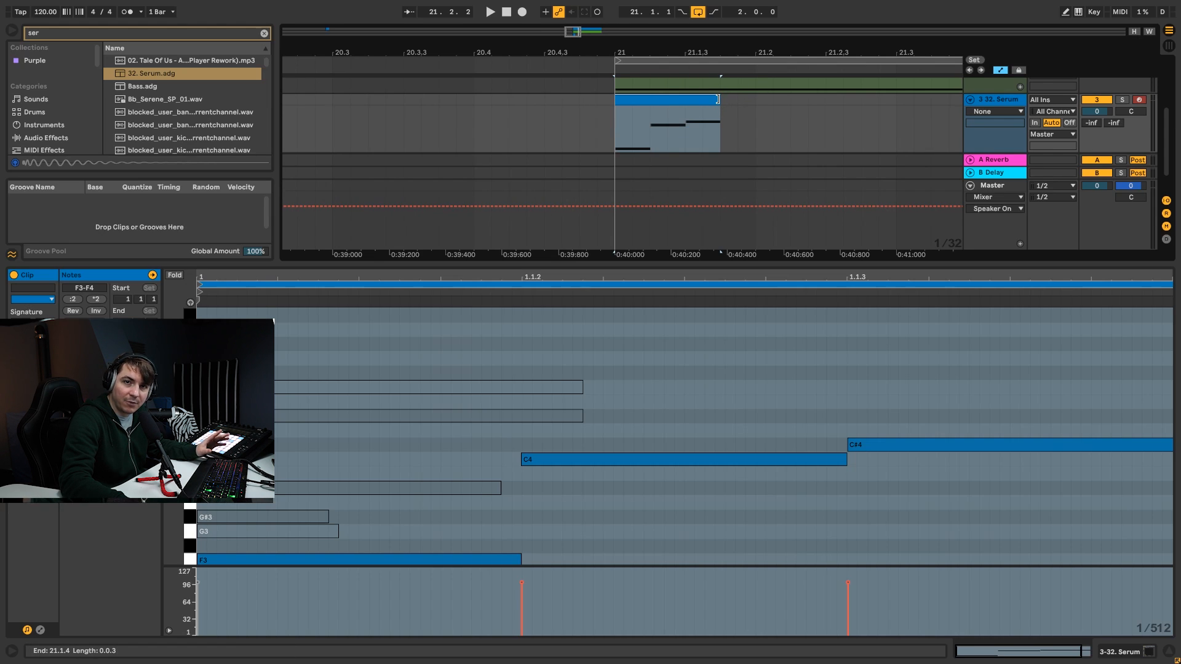
pyautogui.moveTo(718, 99); pyautogui.dragTo(843, 102)
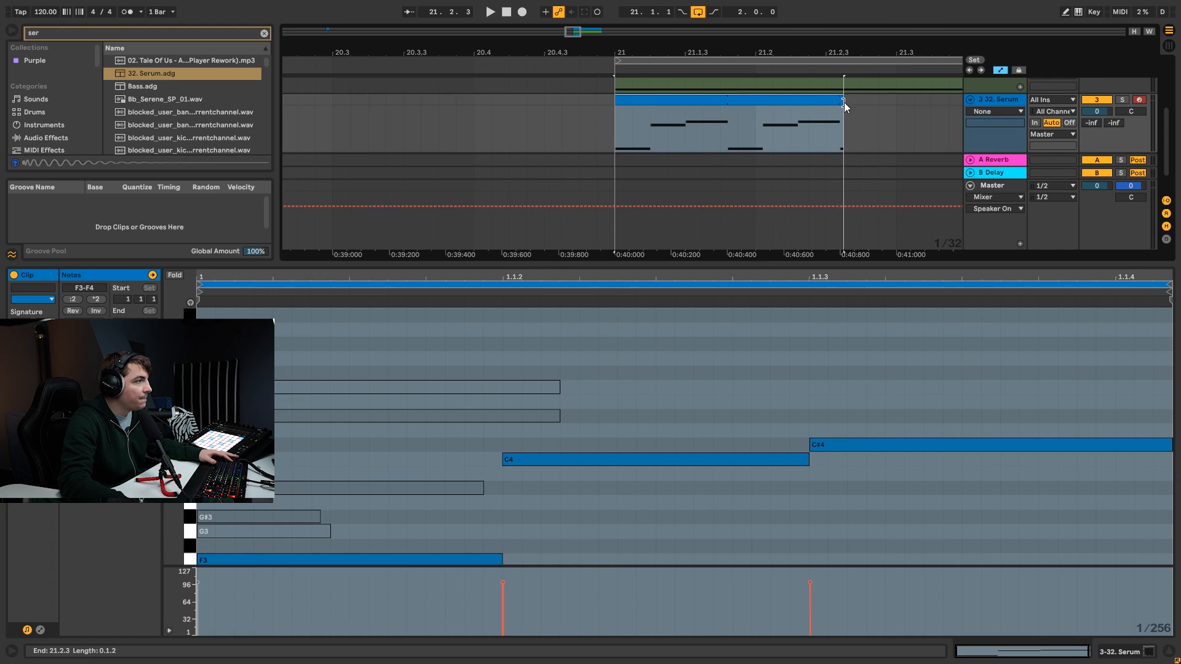
pyautogui.moveTo(764, 48)
pyautogui.mouseDown()
pyautogui.moveTo(763, 32)
pyautogui.moveTo(722, 52)
pyautogui.moveTo(727, 63)
pyautogui.moveTo(777, 51)
pyautogui.moveTo(757, 48)
pyautogui.mouseUp()
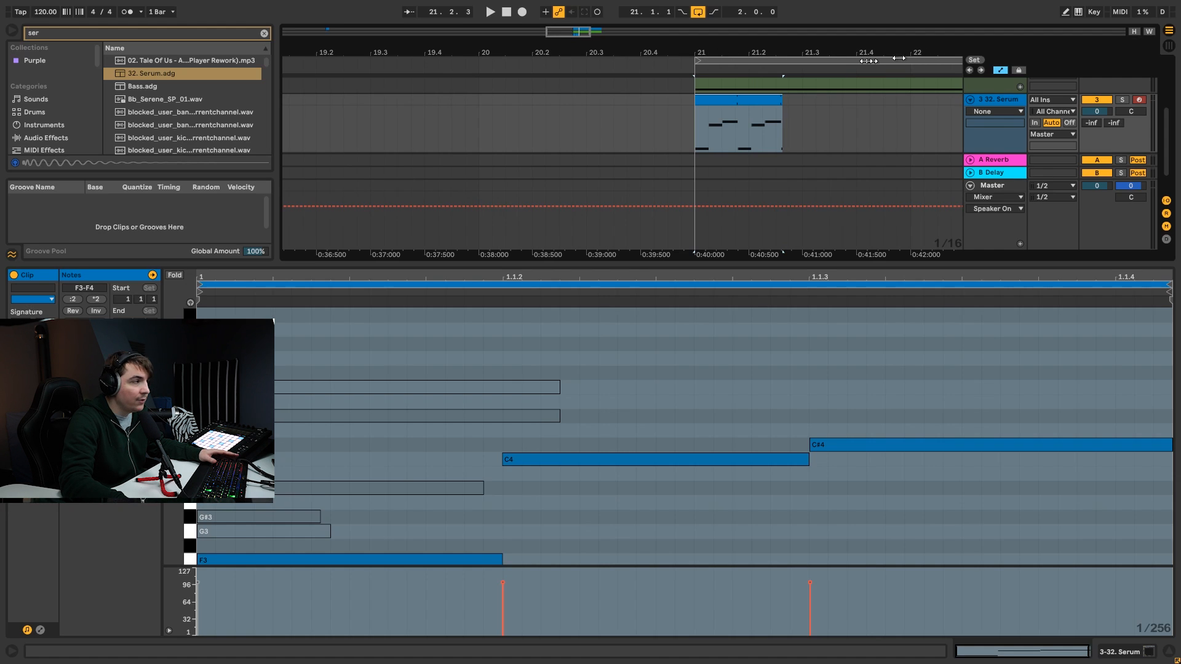
pyautogui.moveTo(750, 51); pyautogui.dragTo(729, 86)
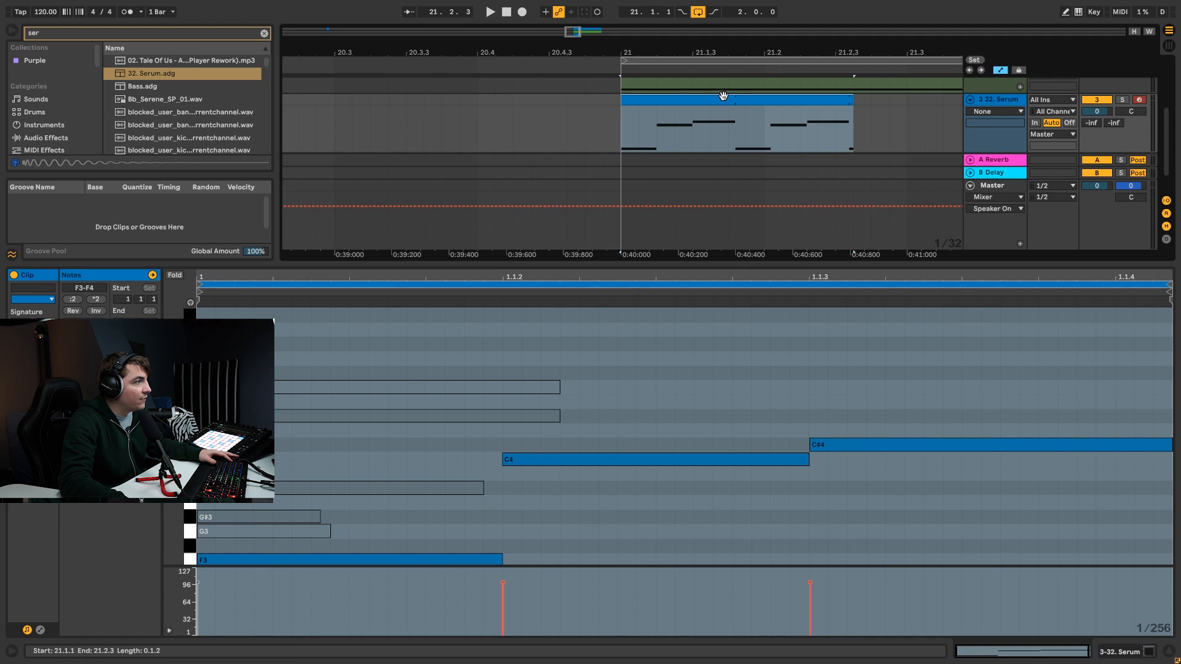
# Split the Serum clip at 21.1.4 and delete the repeated part after it.
pyautogui.moveTo(726, 142); pyautogui.dragTo(623, 109)
pyautogui.hotkey('ctrl', 'e')
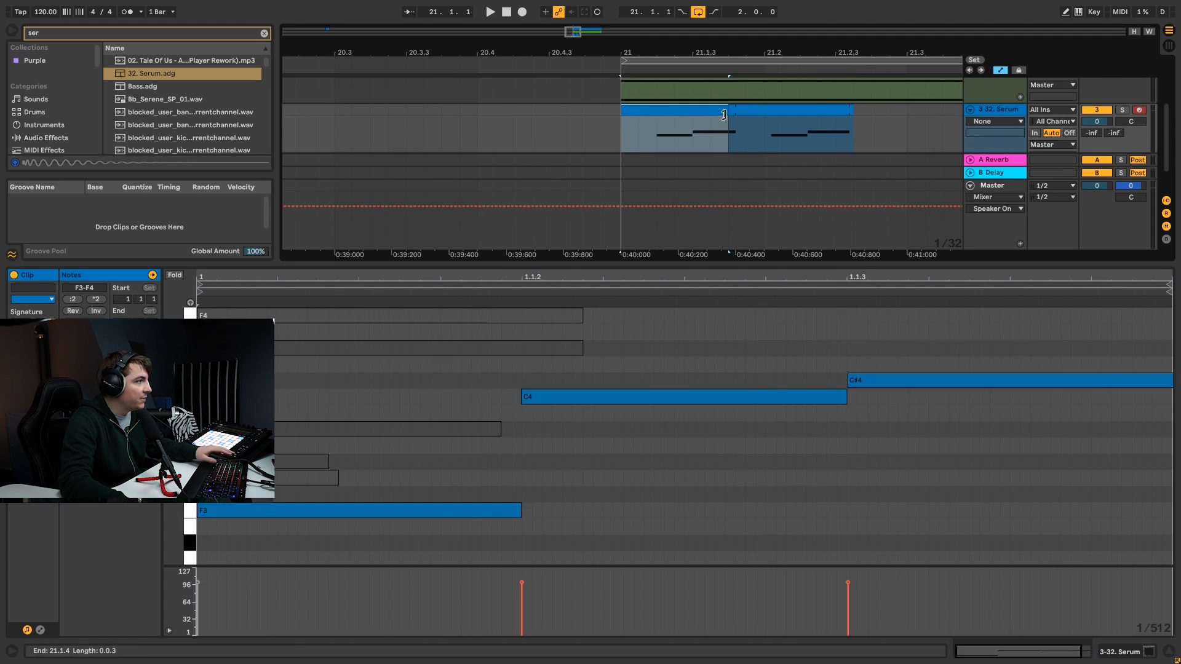
pyautogui.click(754, 109)
pyautogui.press('Delete')
pyautogui.click(709, 110)
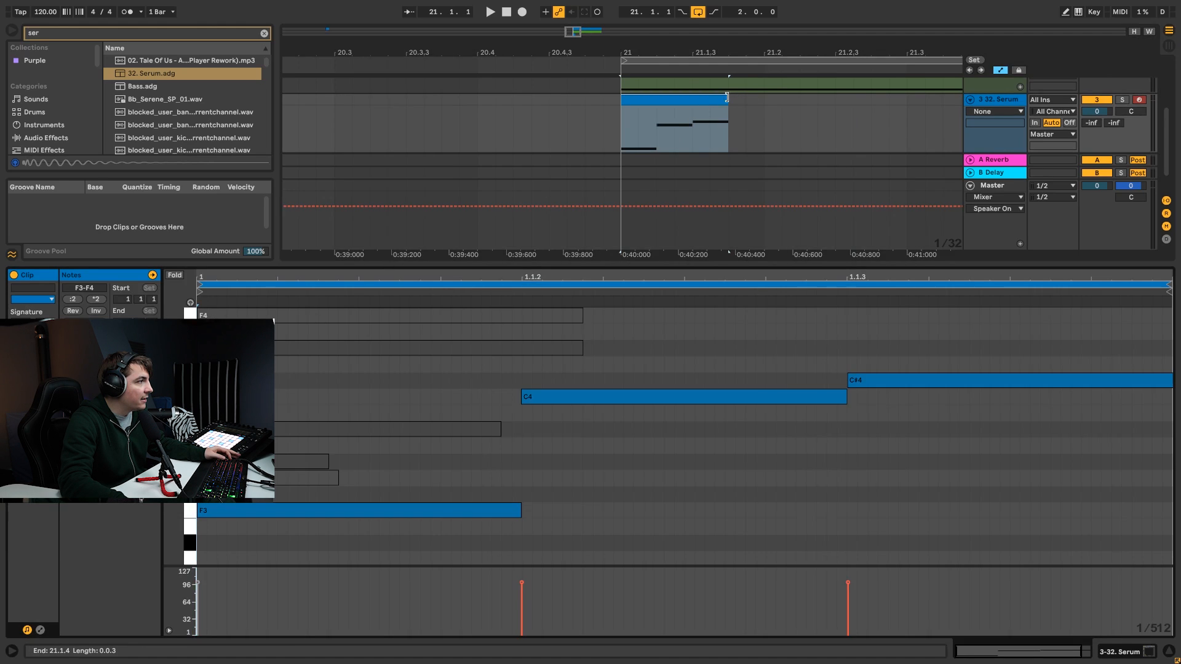
# Duplicate the three-note Serum clip twice and extend the repeating pattern to bar 23.
pyautogui.hotkey('ctrl', 'd')
pyautogui.hotkey('ctrl', 'd')
pyautogui.moveTo(698, 49); pyautogui.dragTo(699, 47)
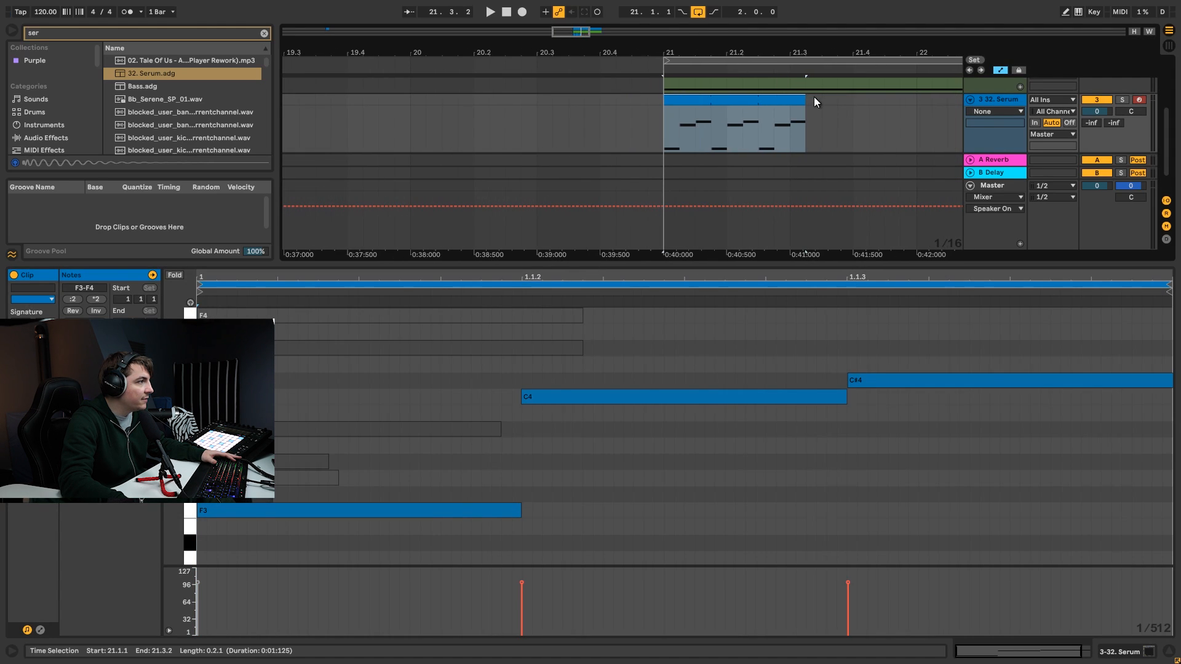
pyautogui.moveTo(805, 98); pyautogui.dragTo(914, 92)
pyautogui.moveTo(797, 52); pyautogui.dragTo(775, 31)
pyautogui.moveTo(807, 97); pyautogui.dragTo(886, 98)
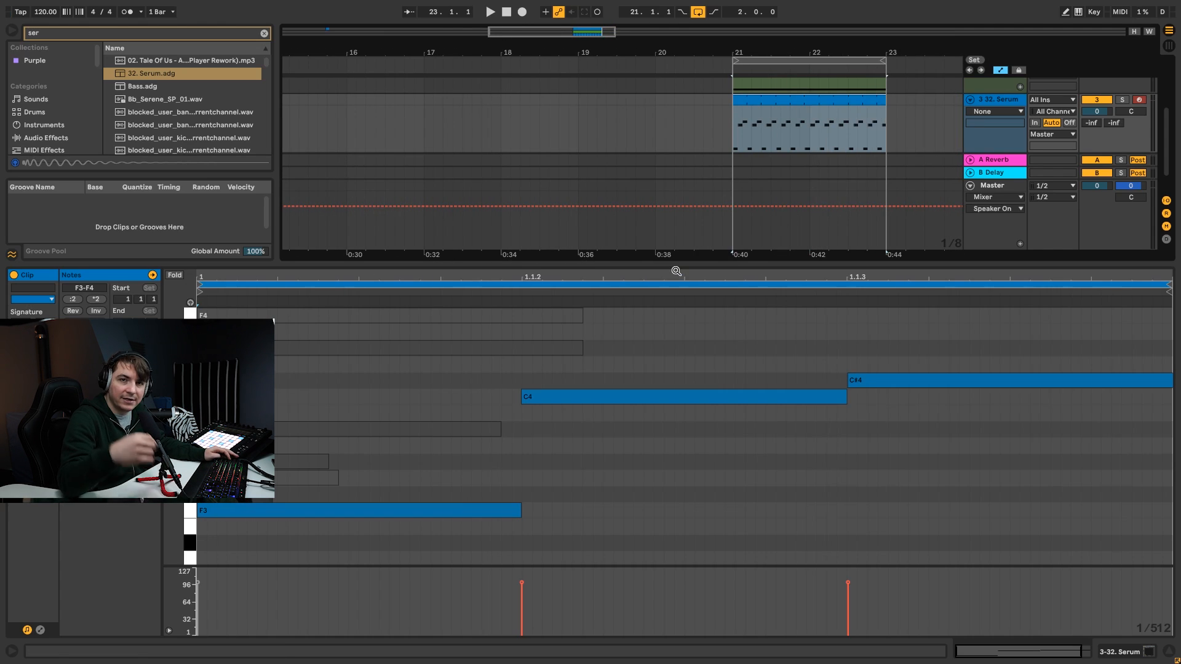
# Open the Serum synth, turn on its filter, and give ENV 1 minimum sustain with a decay of about 423 ms.
pyautogui.hotkey('shift', 'Tab')
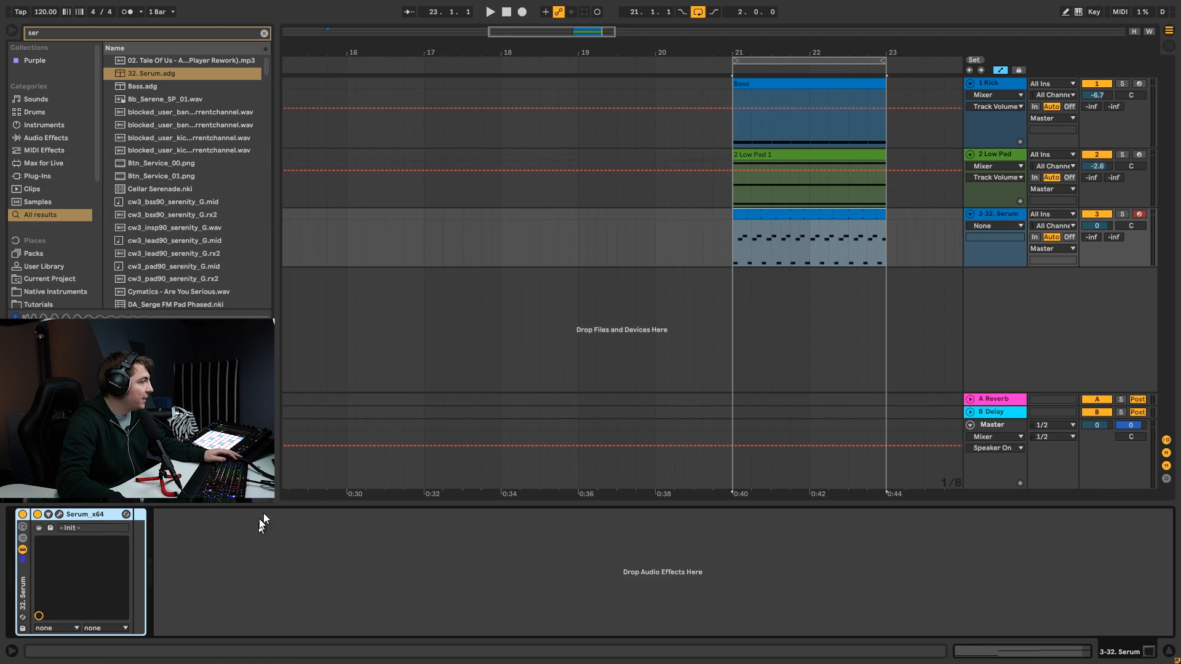
pyautogui.click(63, 512)
pyautogui.click(887, 162)
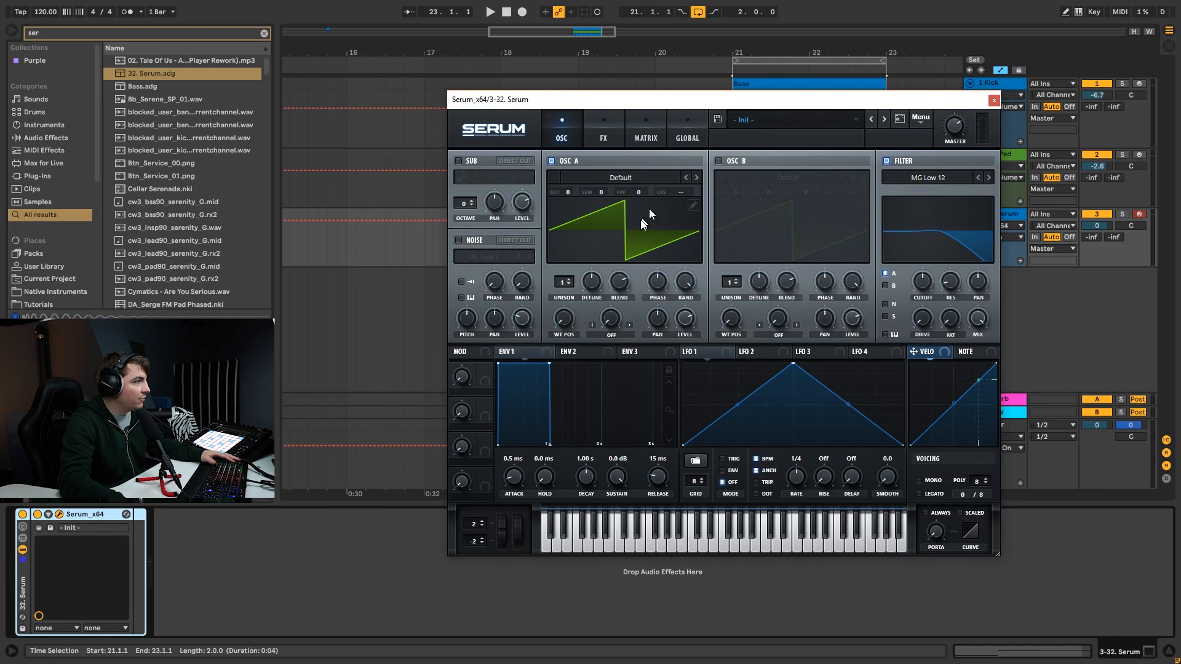
pyautogui.moveTo(550, 363); pyautogui.dragTo(514, 459)
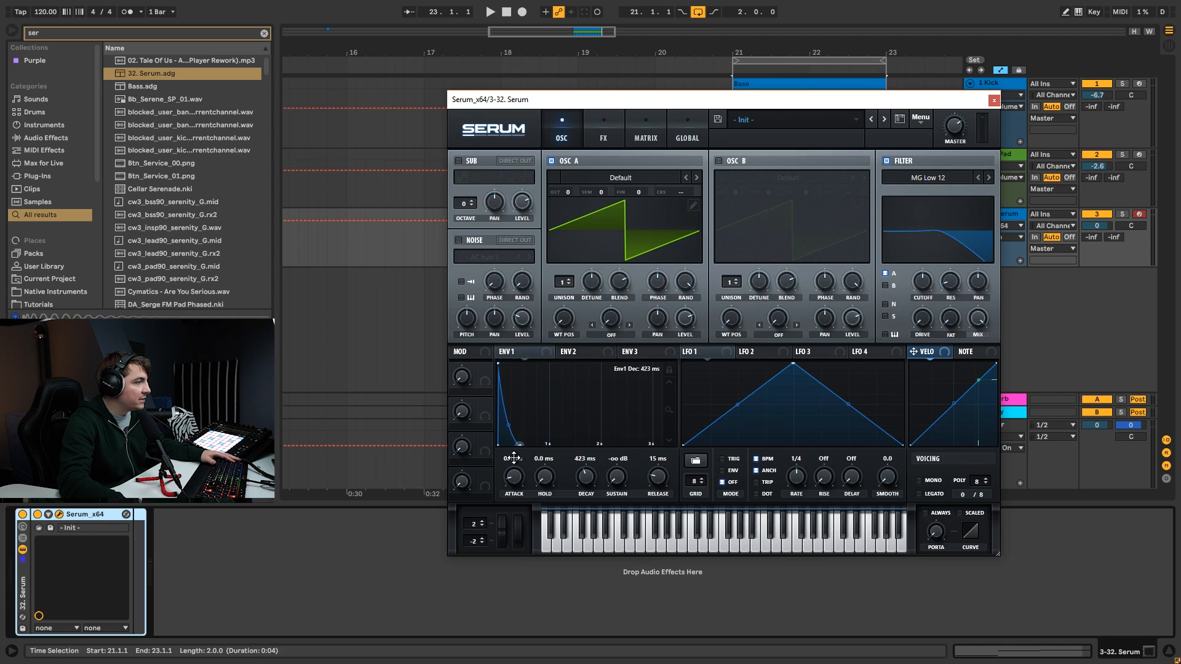
# Set ENV 2 to zero sustain with a decay of about 260 ms while the loop plays.
pyautogui.click(582, 353)
pyautogui.press('space')
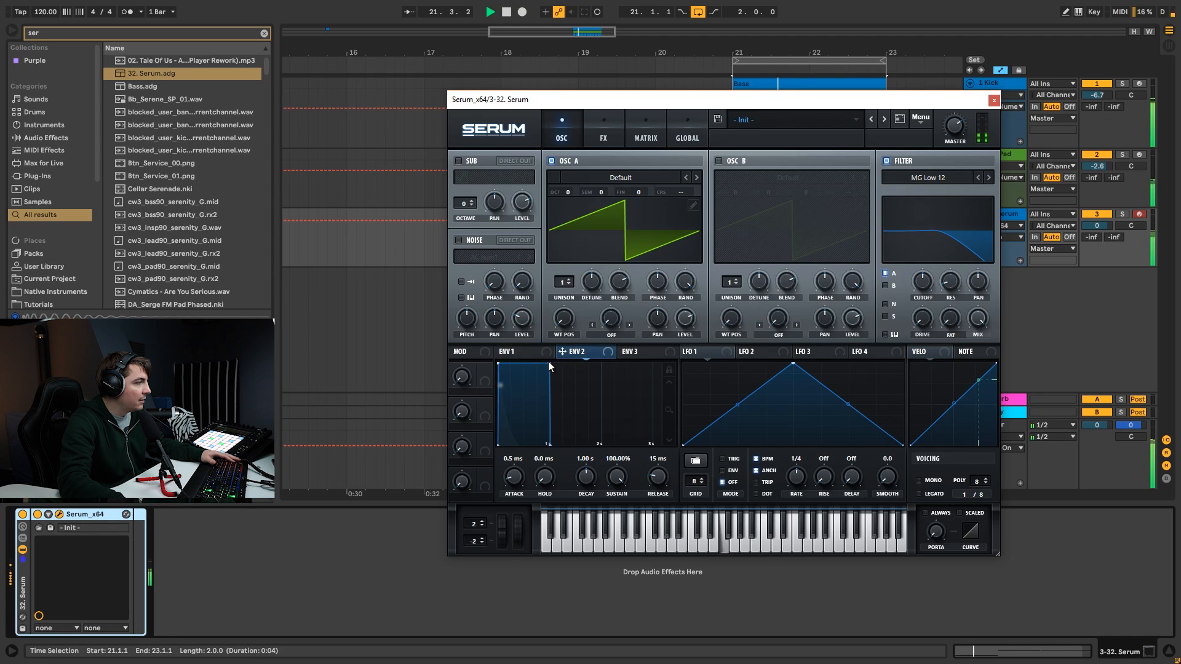
pyautogui.moveTo(549, 363); pyautogui.dragTo(497, 460)
pyautogui.press('space')
# Assign ENV 2 to the filter cutoff, lower the cutoff, and set the resonance to about 18% during playback.
pyautogui.moveTo(565, 350); pyautogui.dragTo(913, 263)
pyautogui.moveTo(923, 315); pyautogui.dragTo(923, 281)
pyautogui.press('space')
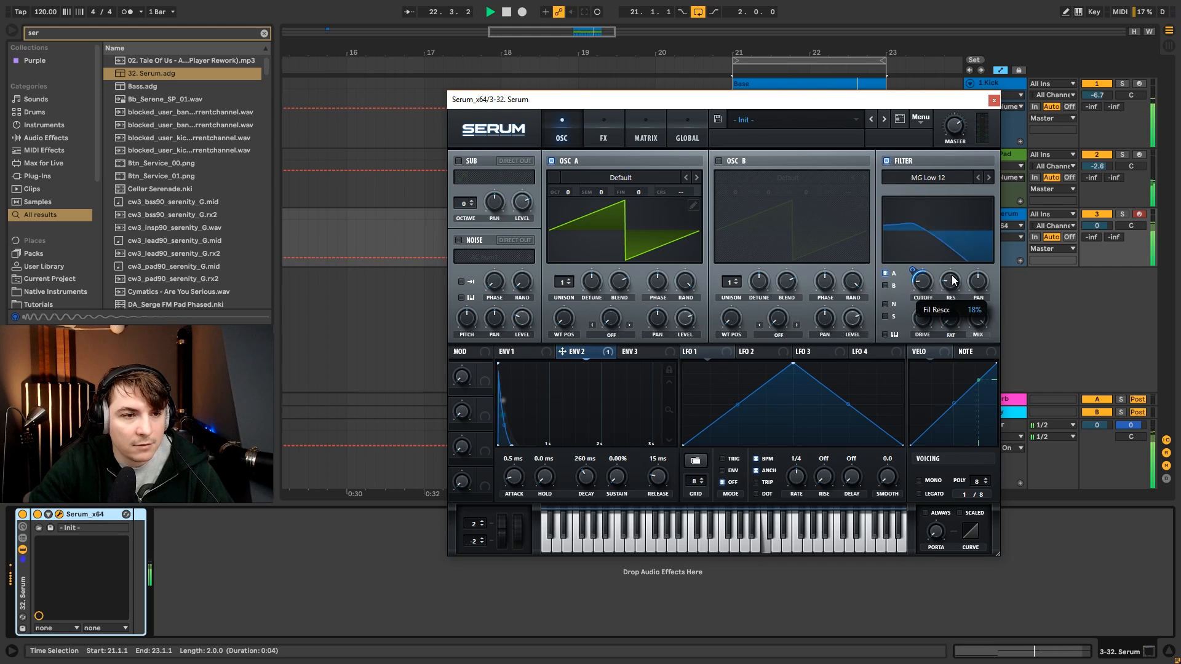
# Try the MG Low 24 filter type during playback and return to MG Low 12.
pyautogui.click(988, 177)
pyautogui.click(989, 177)
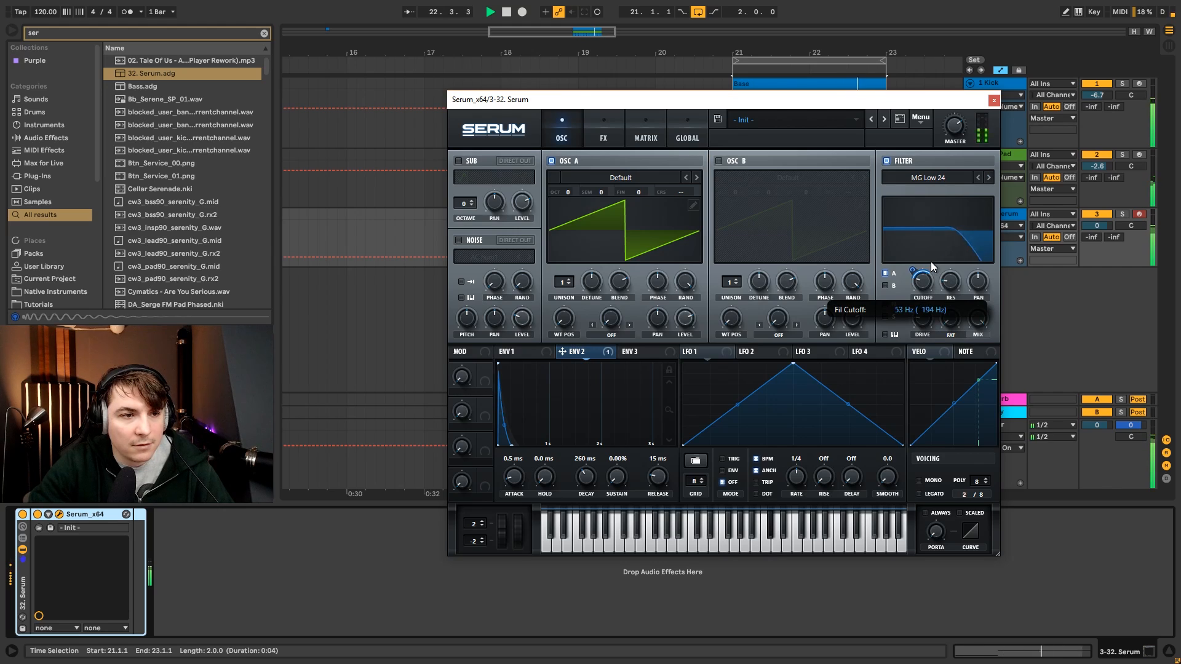
pyautogui.click(977, 177)
pyautogui.click(978, 178)
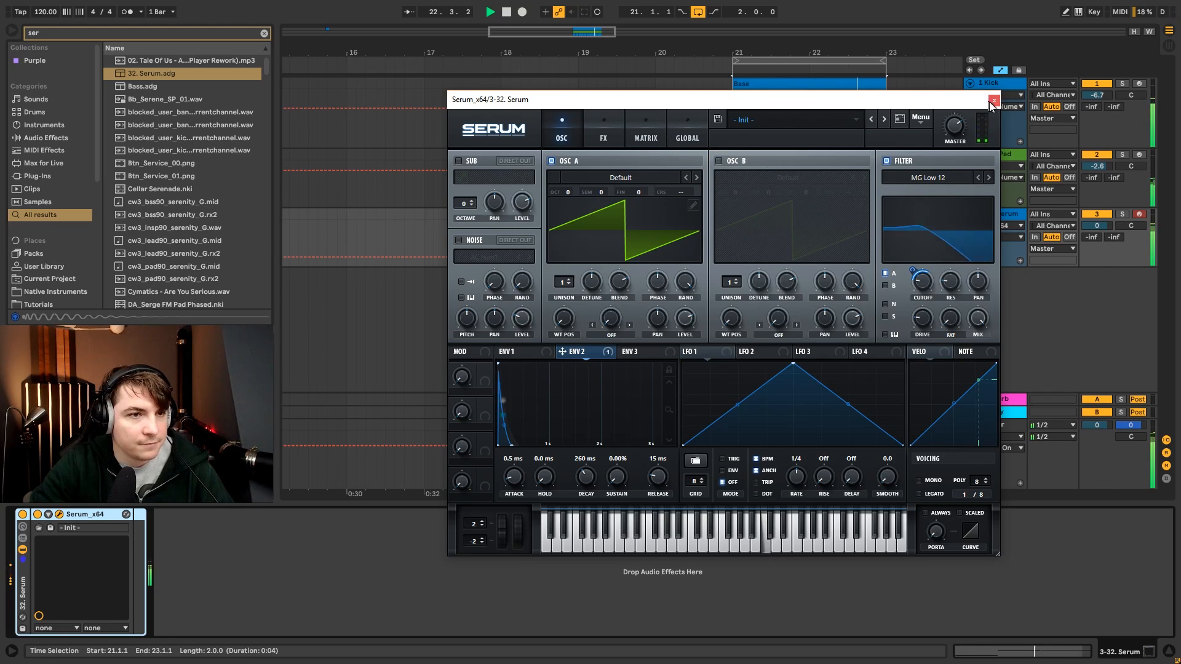
# Lower oscillator A by one octave, close the synth window, and stop playback after listening.
pyautogui.moveTo(571, 187); pyautogui.dragTo(568, 209)
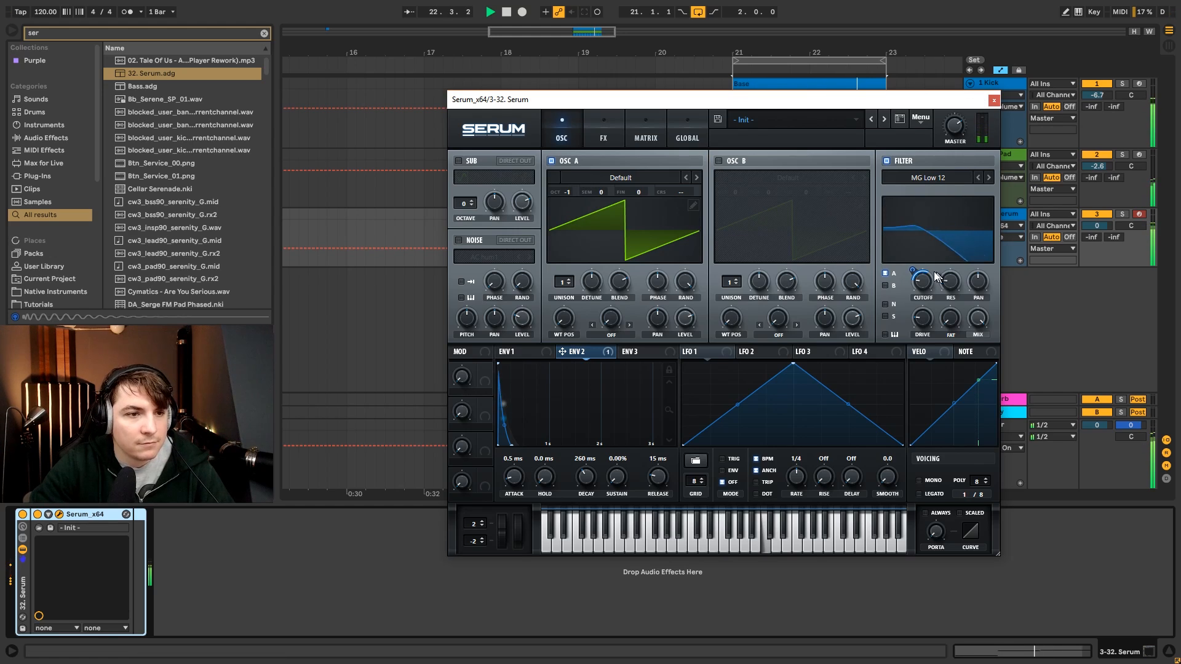
pyautogui.click(993, 100)
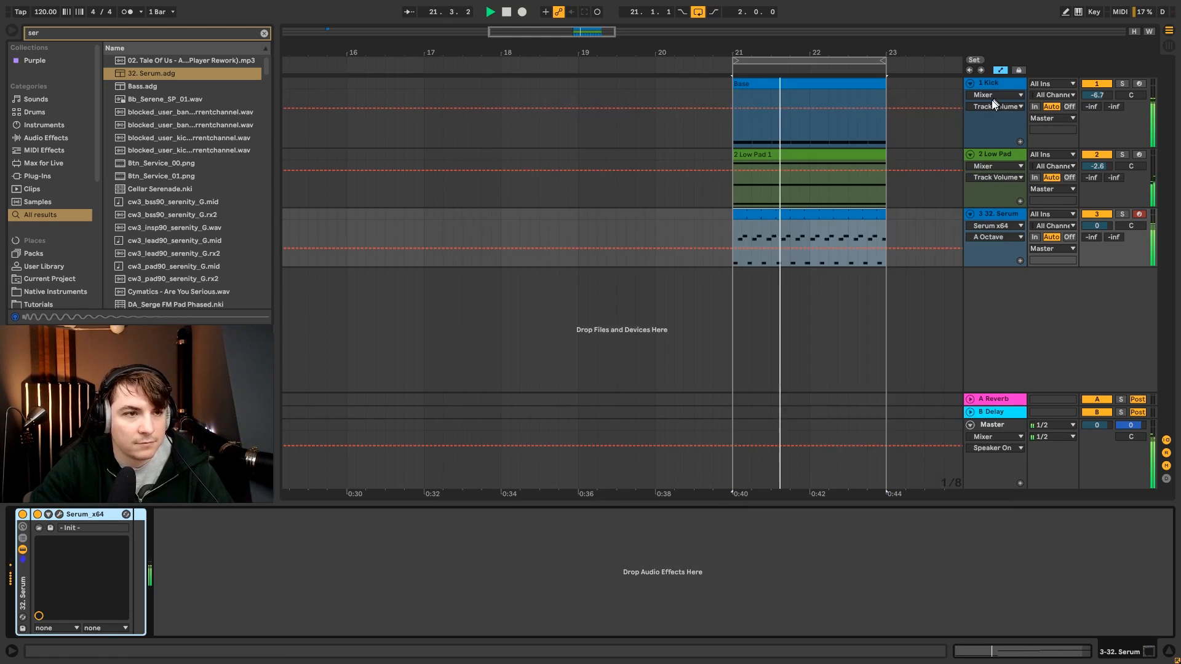
pyautogui.press('space')
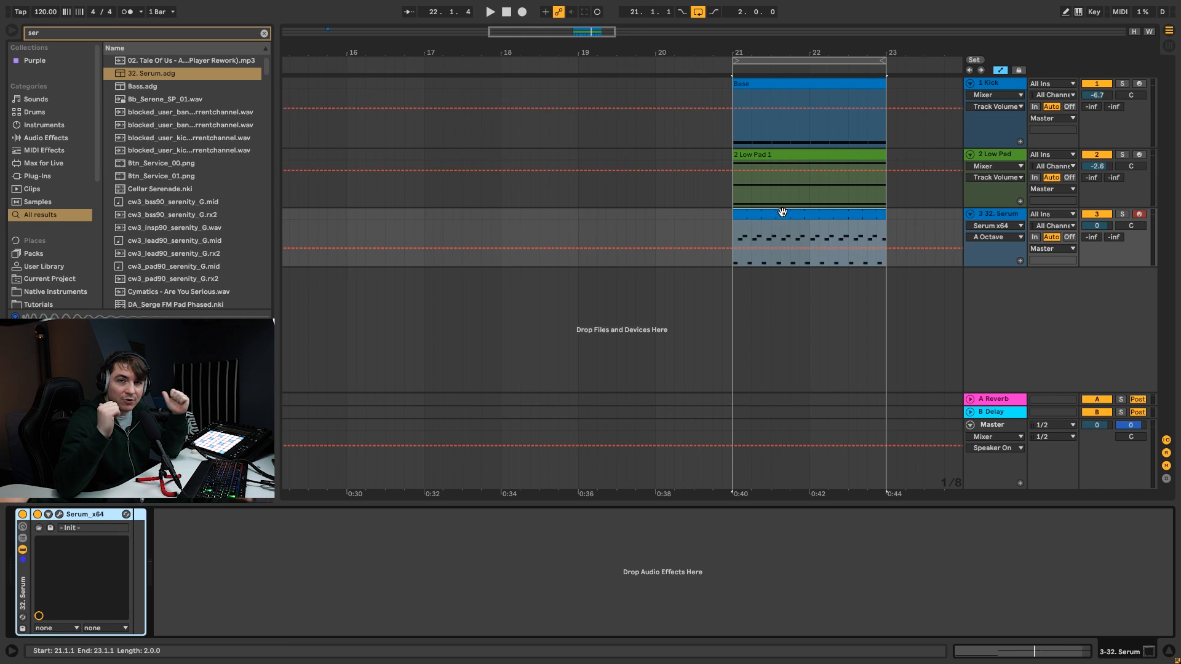
# Load the Analog_BD_Sin wavetable into Serum's oscillator A and set its wavetable position to about 67 during playback.
pyautogui.click(59, 514)
pyautogui.click(679, 178)
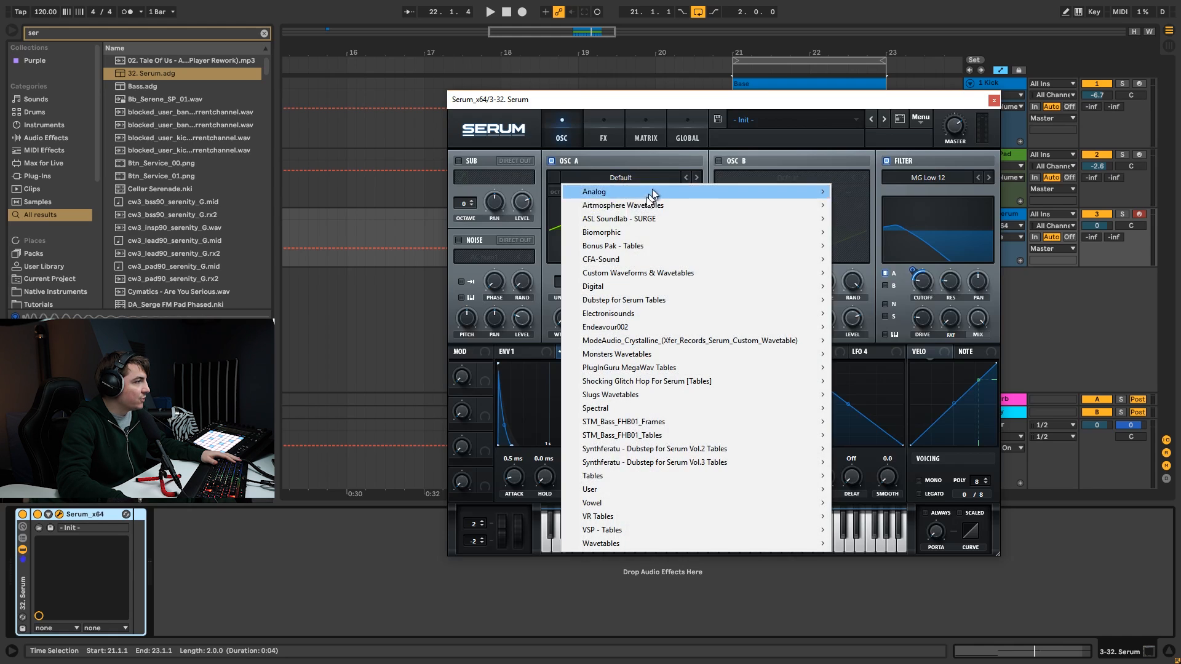
pyautogui.moveTo(640, 191)
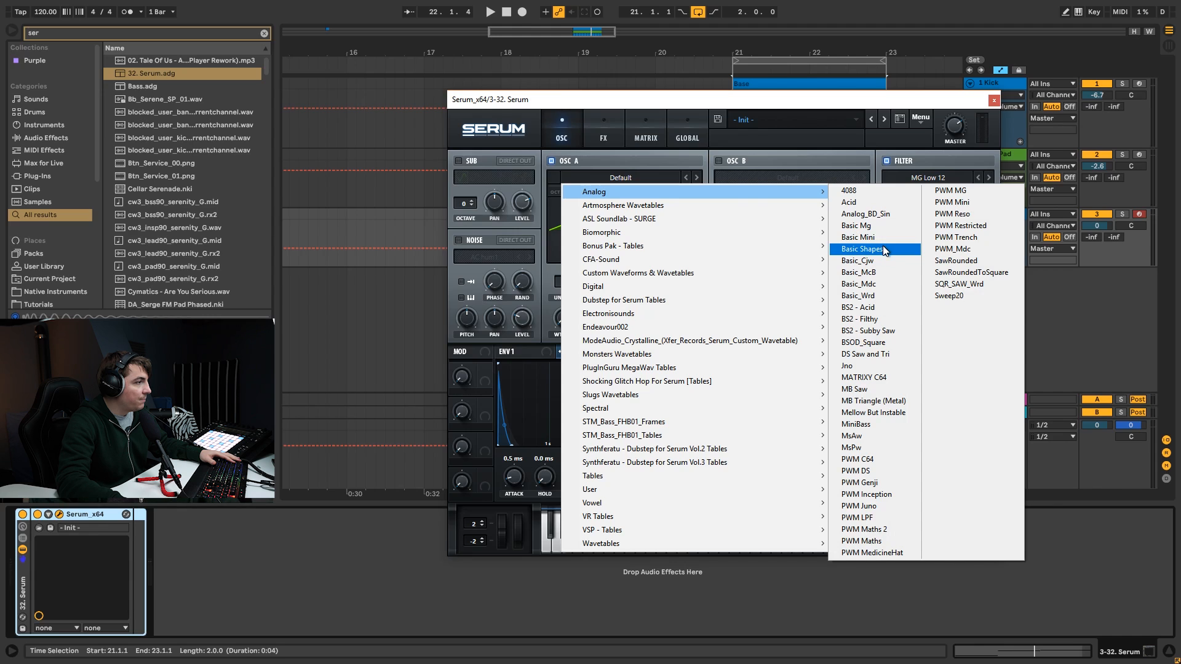
pyautogui.click(880, 214)
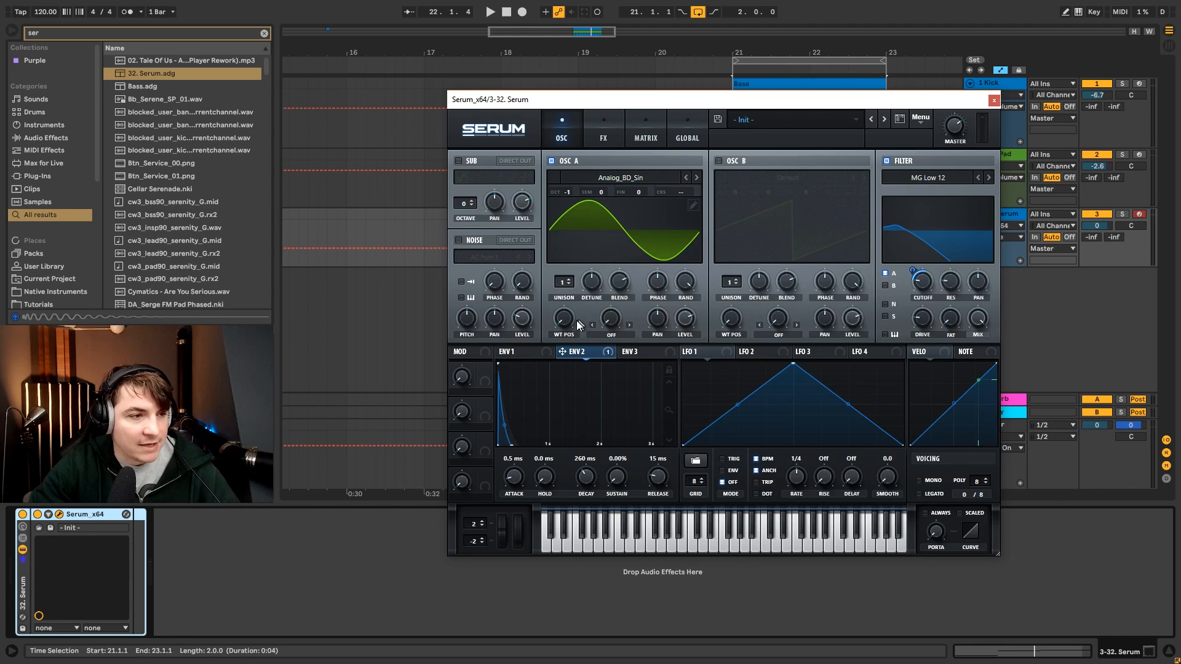
pyautogui.press('space')
pyautogui.moveTo(564, 322); pyautogui.dragTo(574, 294)
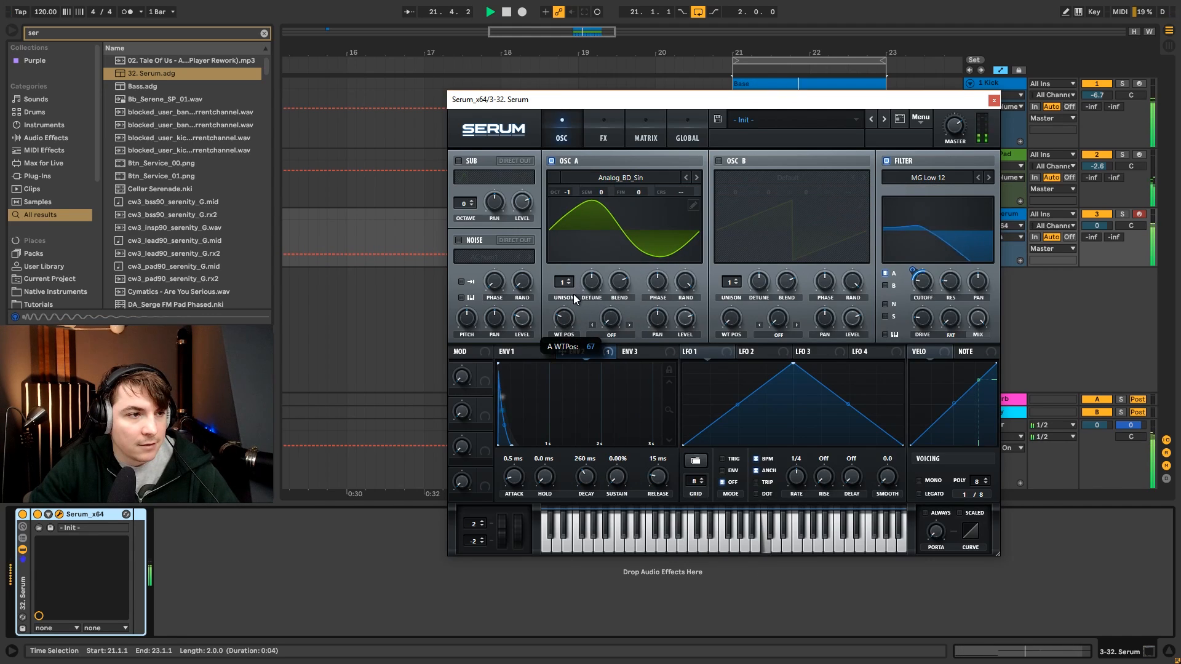
# Enable Serum's Tube distortion effect, adjust its drive while listening, and close the synth window.
pyautogui.click(614, 123)
pyautogui.click(462, 181)
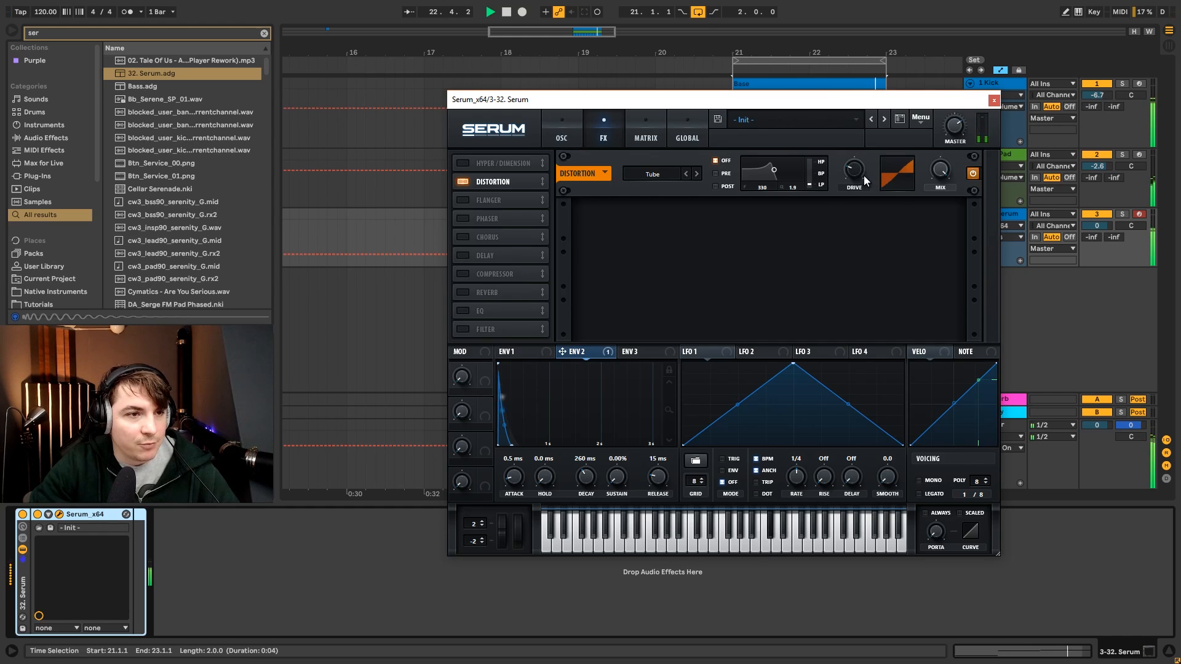
pyautogui.moveTo(861, 152); pyautogui.dragTo(861, 152)
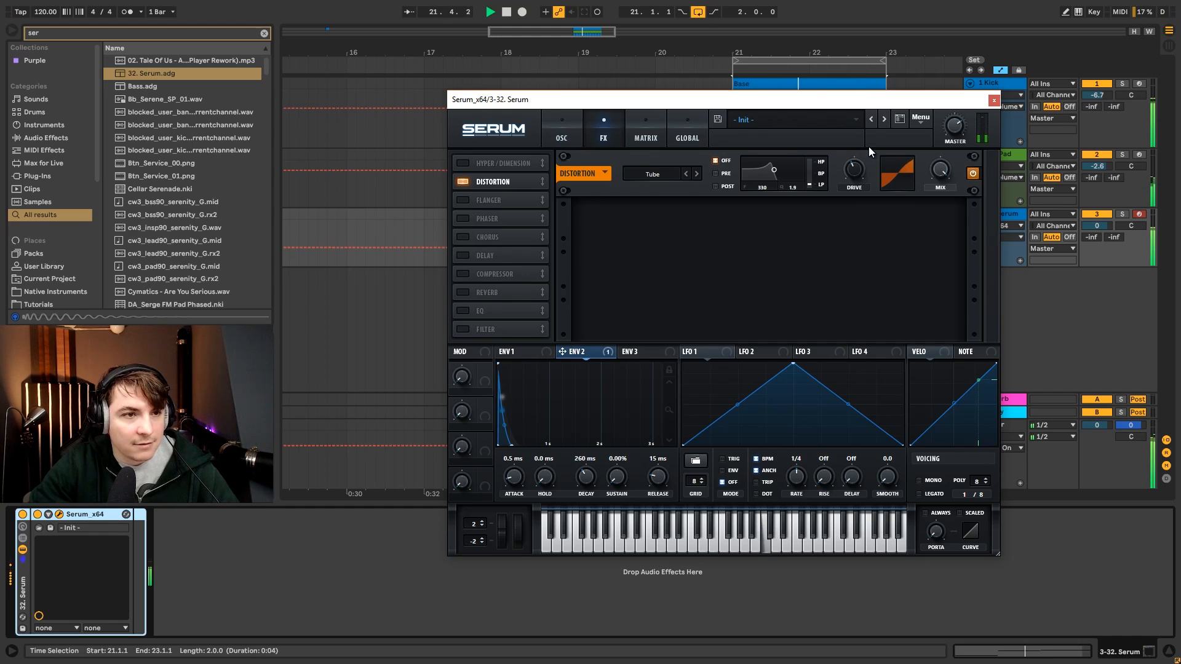
pyautogui.click(994, 100)
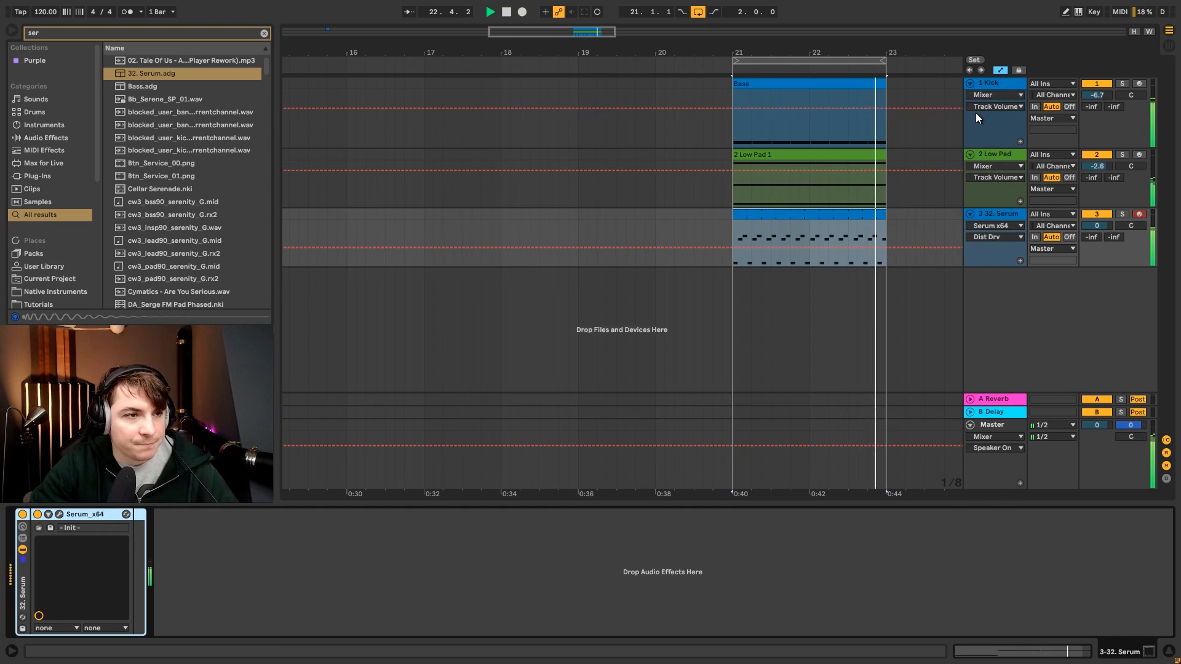
pyautogui.press('space')
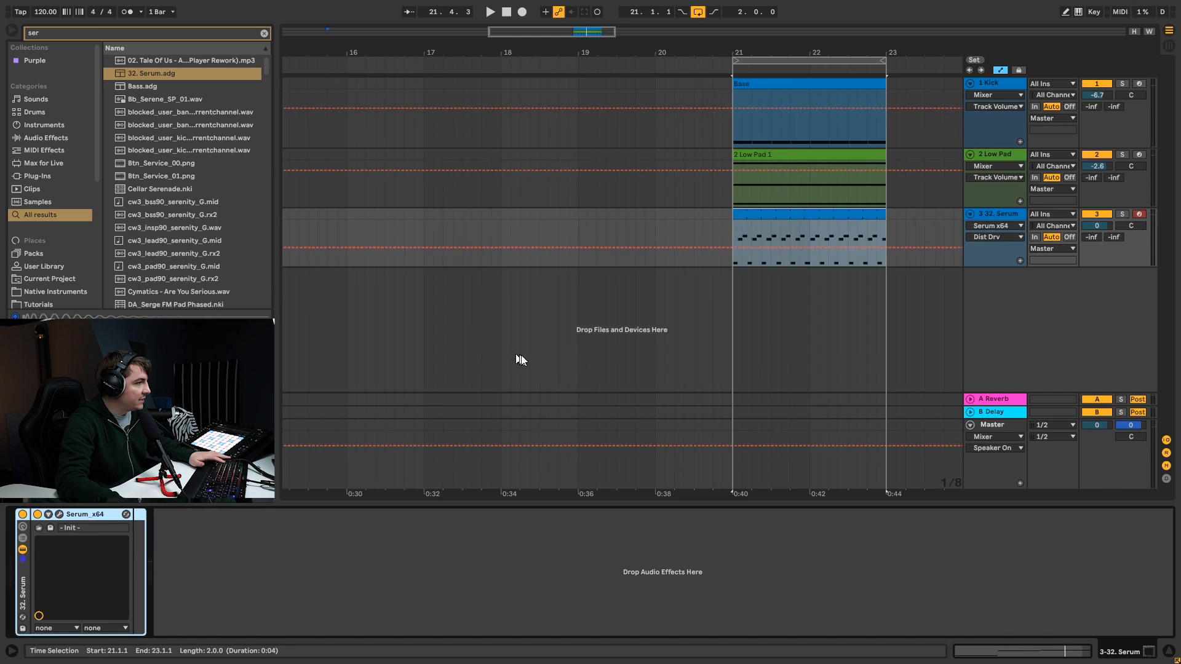
# Search the browser for echo and add the Echo device to the Serum track.
pyautogui.hotkey('ctrl', 'f')
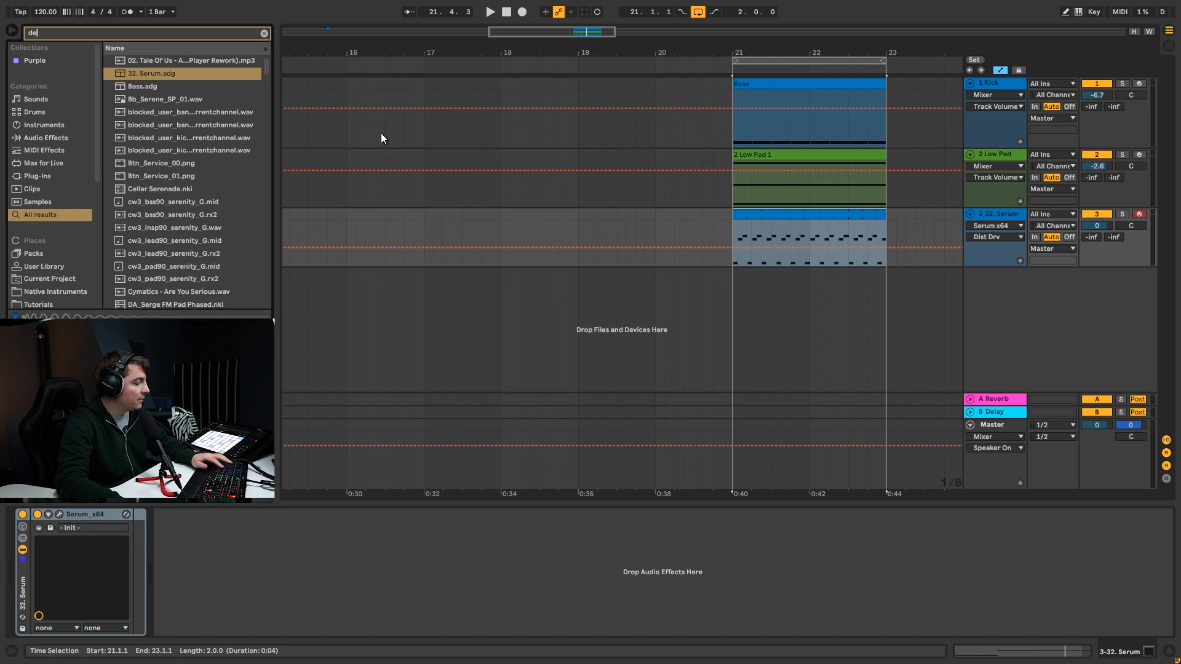
pyautogui.write('de')
pyautogui.press('BackSpace')
pyautogui.press('BackSpace')
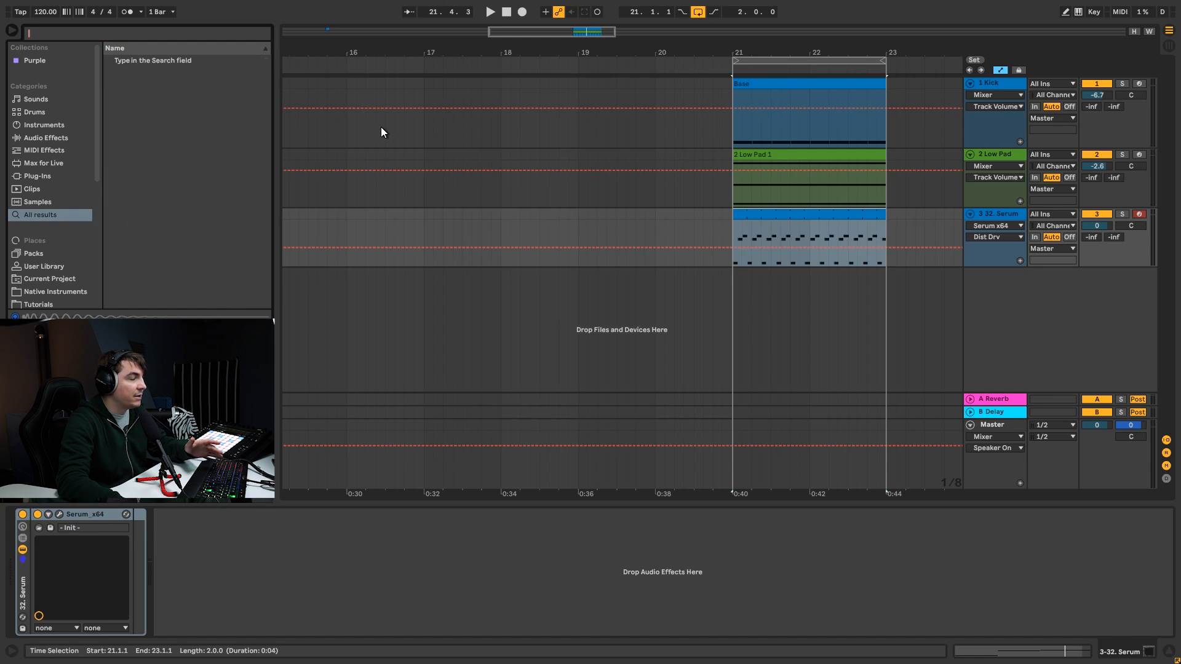
pyautogui.write('echo')
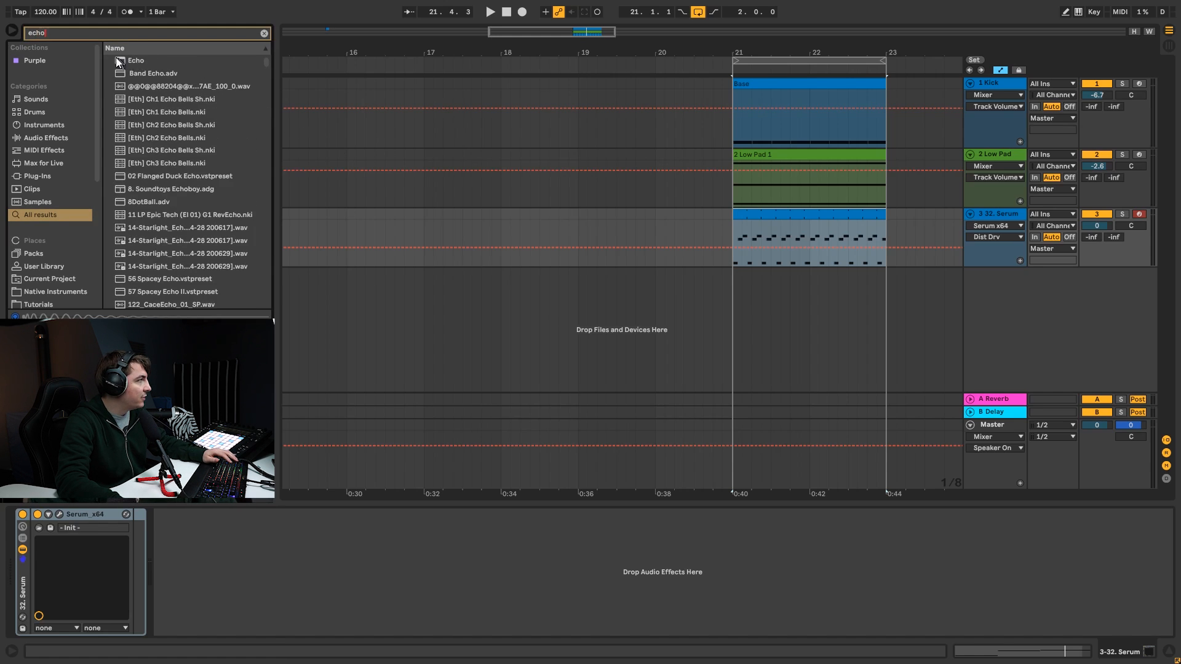
pyautogui.press('Down')
pyautogui.press('Return')
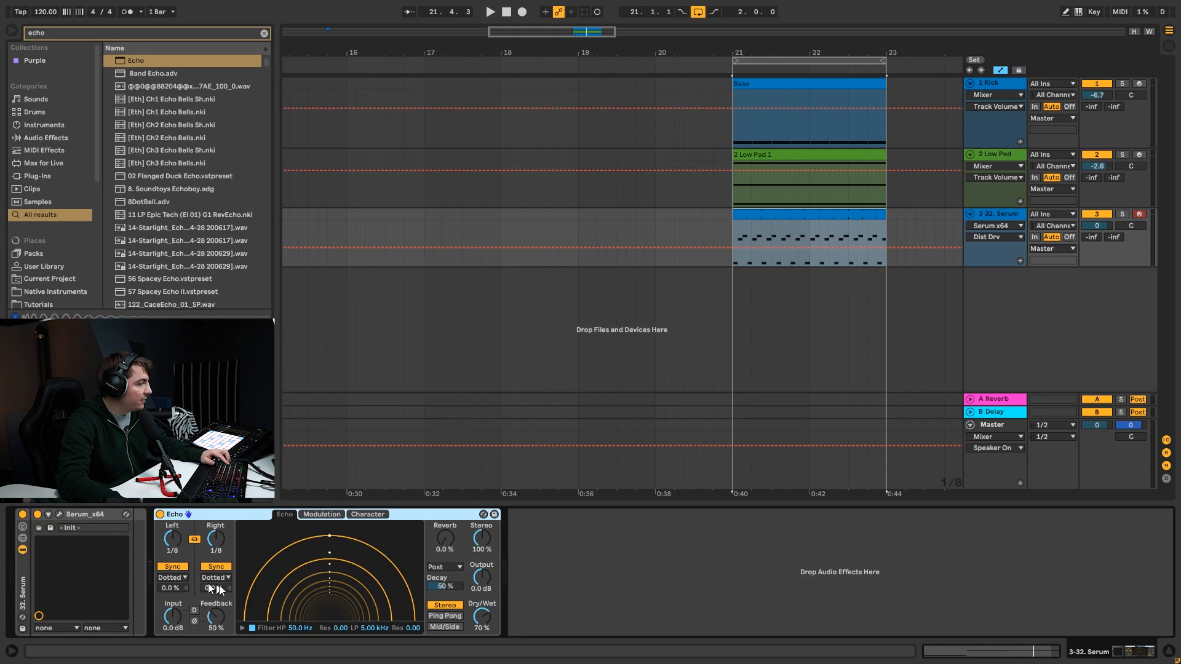
# Set Echo's dry/wet to 34% and its mode to Ping Pong, and listen to the result.
pyautogui.moveTo(481, 616)
pyautogui.mouseDown()
pyautogui.moveTo(482, 636)
pyautogui.moveTo(482, 618)
pyautogui.mouseUp()
pyautogui.press('space')
pyautogui.click(451, 616)
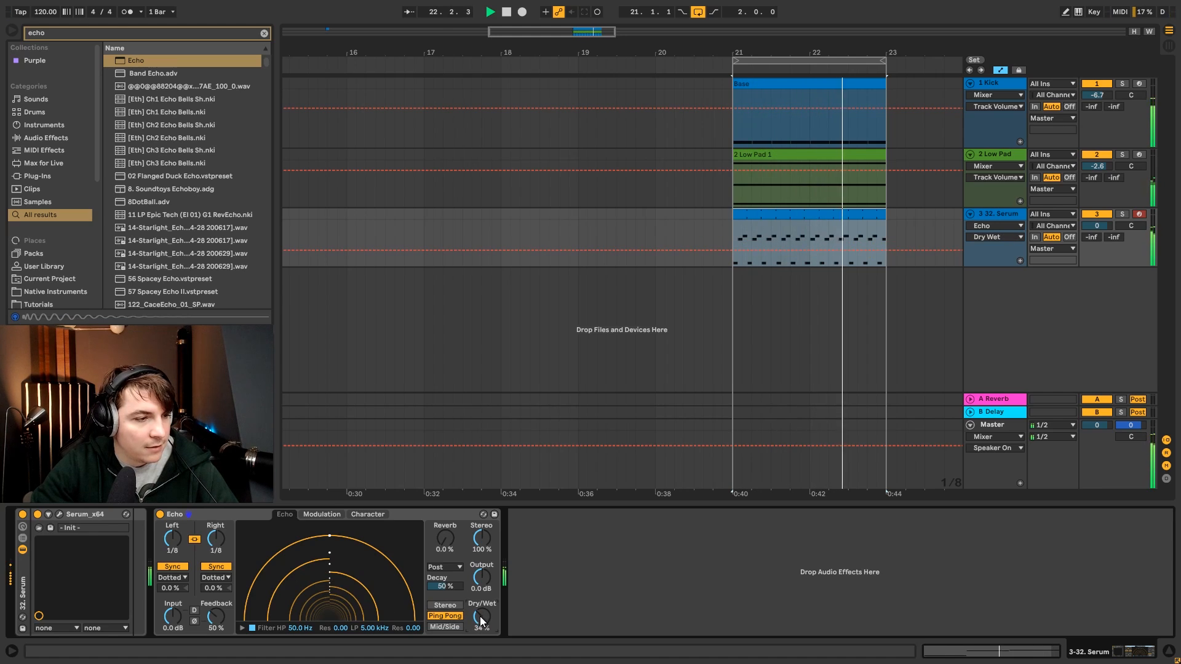
pyautogui.click(232, 515)
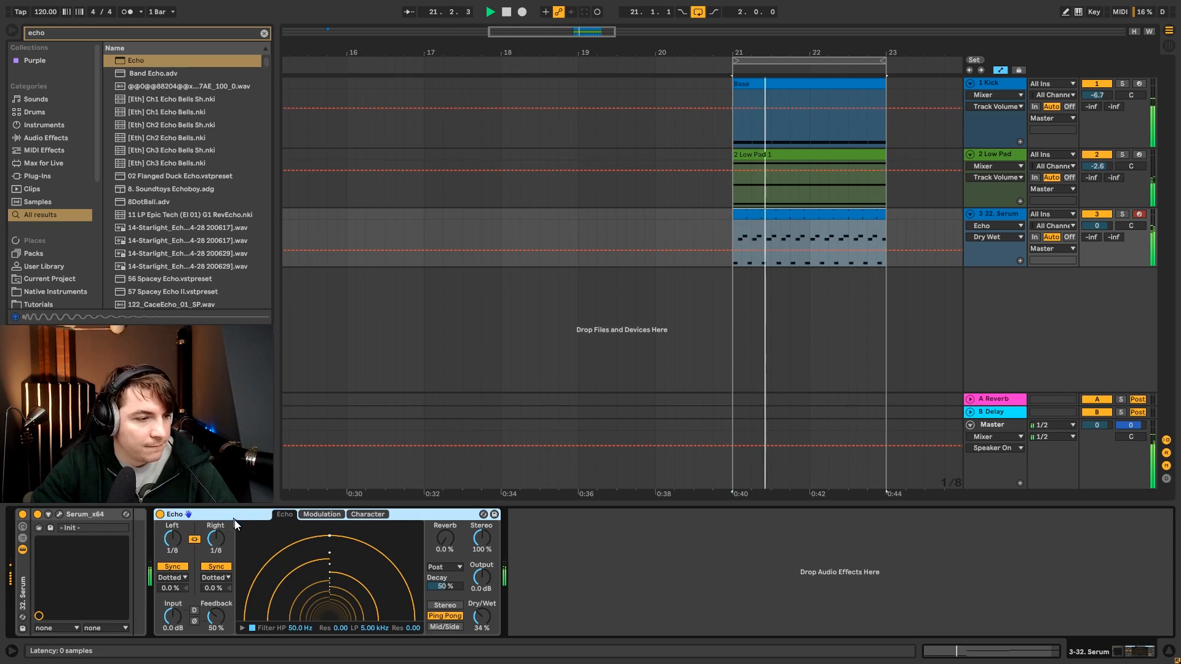
pyautogui.press('space')
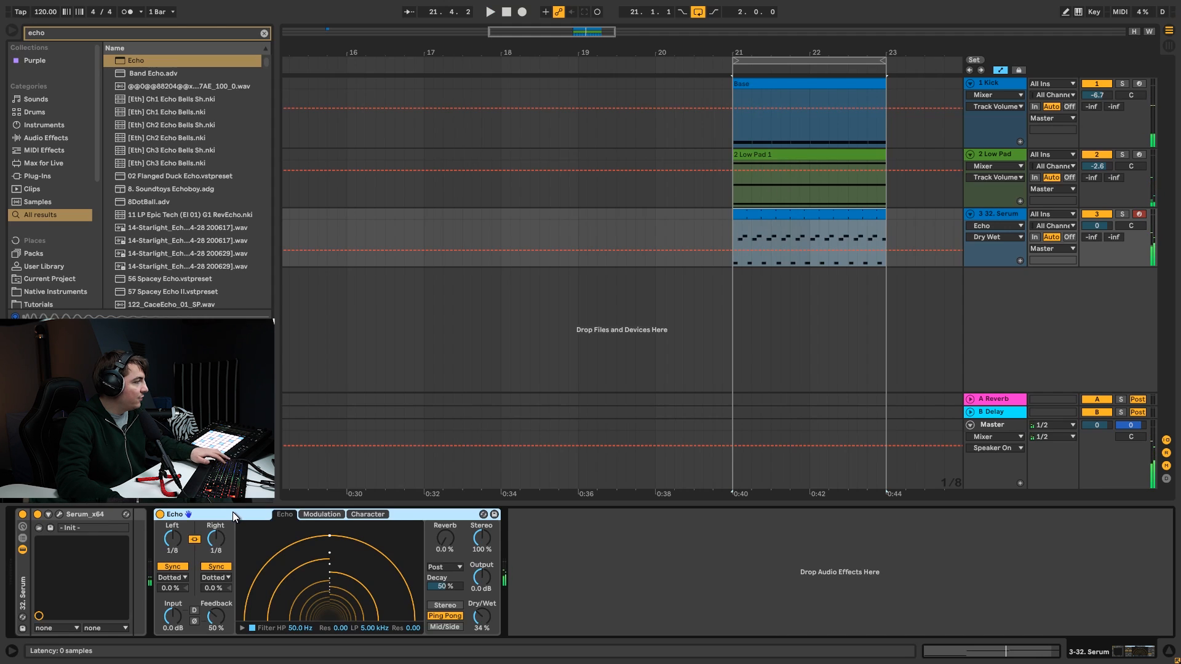
# Group the Echo device into an Audio Effect Rack and show its chain list.
pyautogui.hotkey('ctrl', 'd')
pyautogui.hotkey('ctrl', 'z')
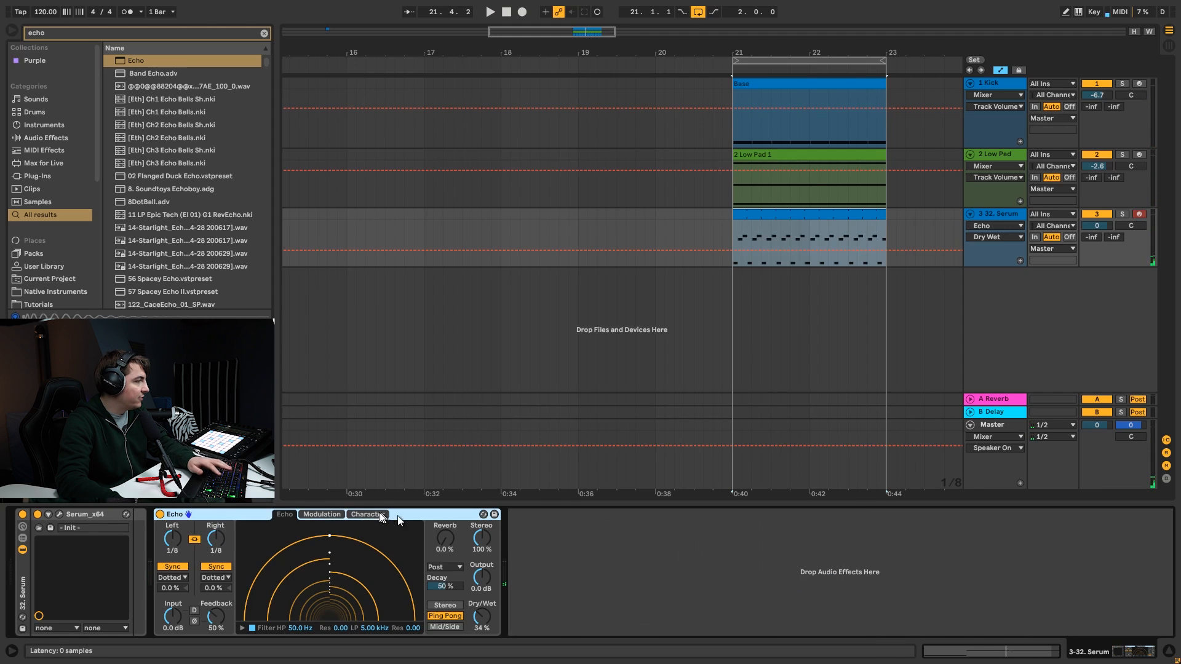
pyautogui.hotkey('ctrl', 'g')
pyautogui.click(161, 538)
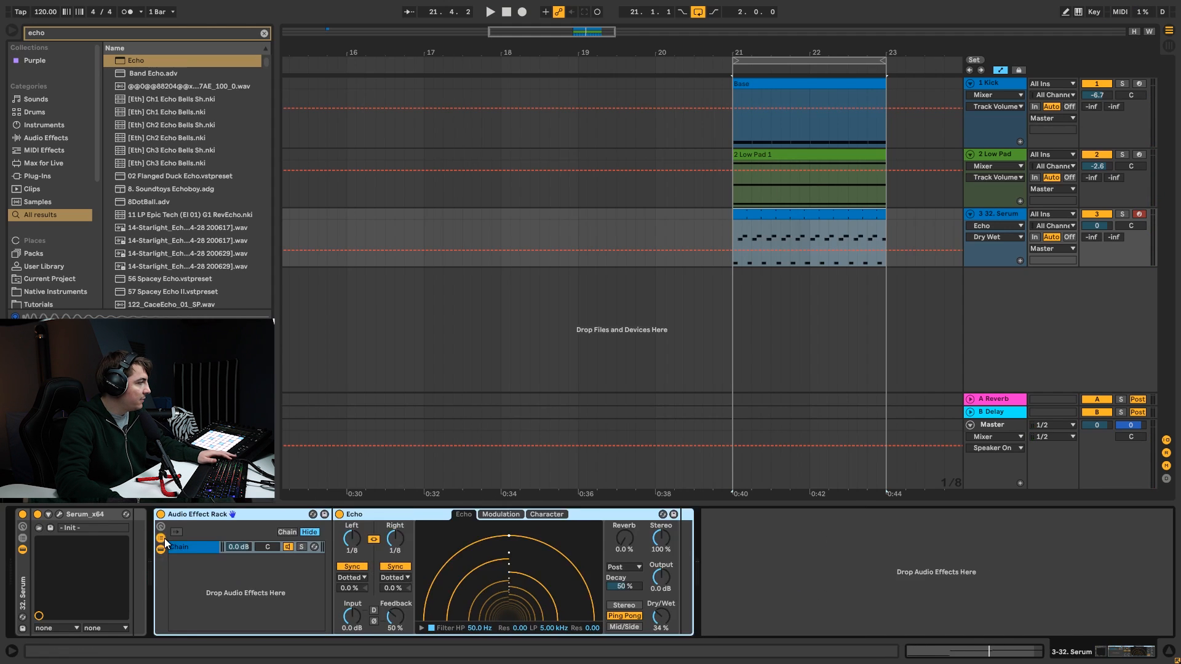
# Duplicate the Echo chain inside the rack and delete the duplicate.
pyautogui.click(192, 546)
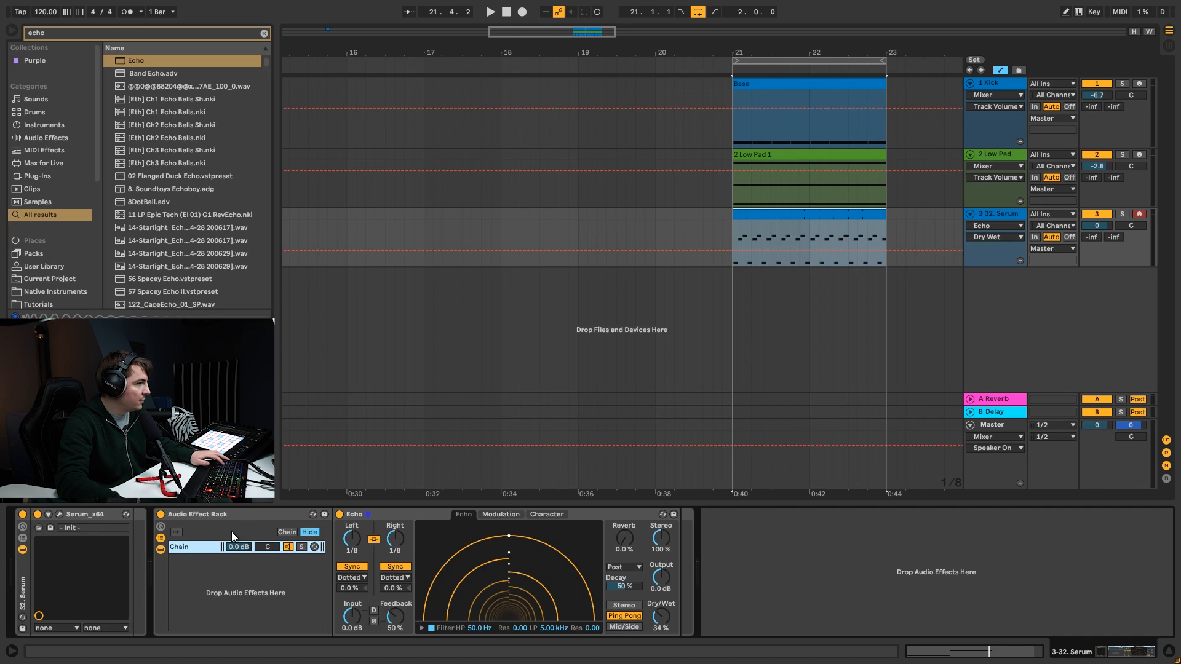
pyautogui.hotkey('ctrl', 'd')
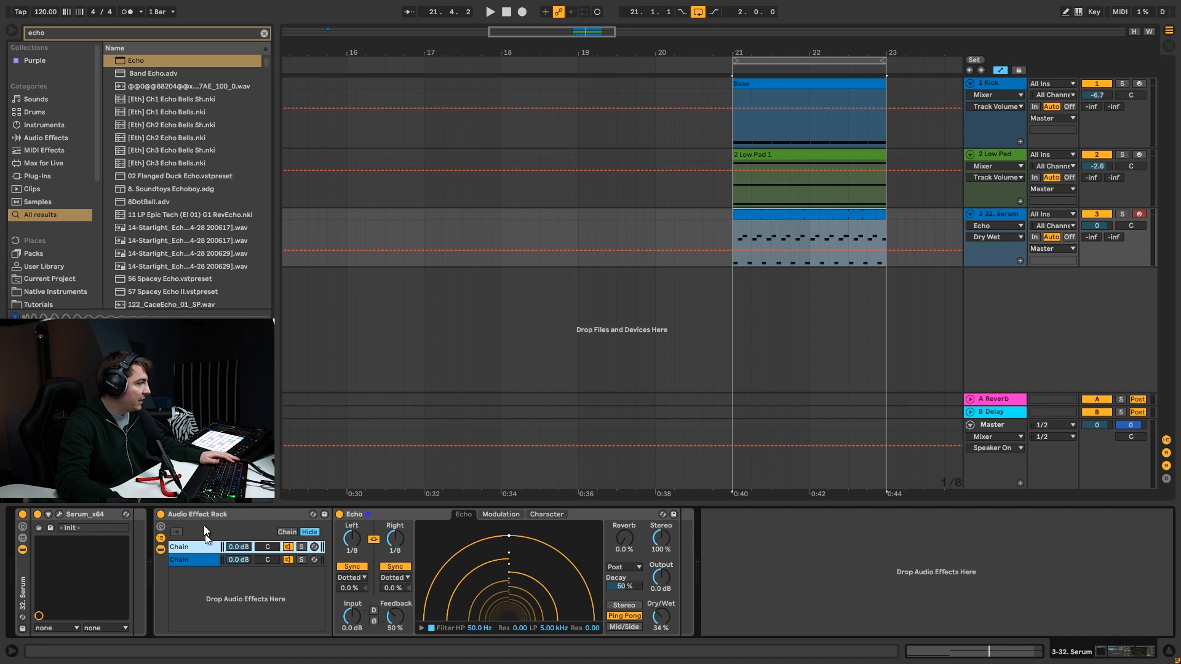
pyautogui.click(206, 547)
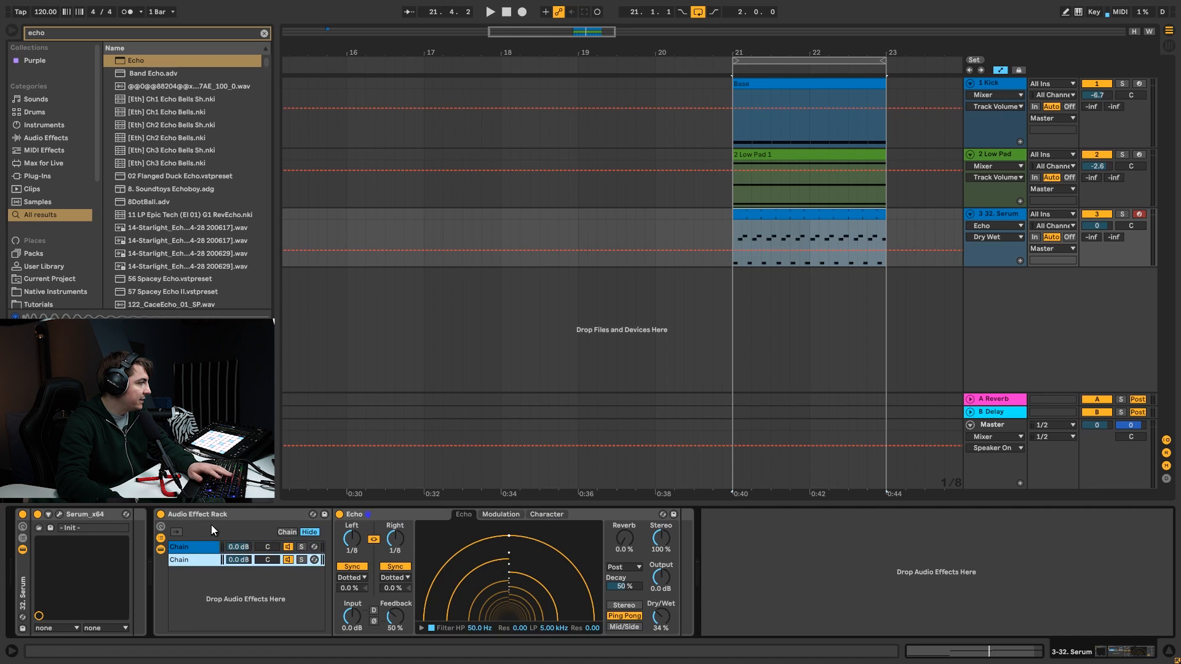
pyautogui.press('Delete')
# Move the Echo rack to the B Delay return track and raise Echo's dry/wet to 100%.
pyautogui.moveTo(1001, 416); pyautogui.dragTo(1000, 418)
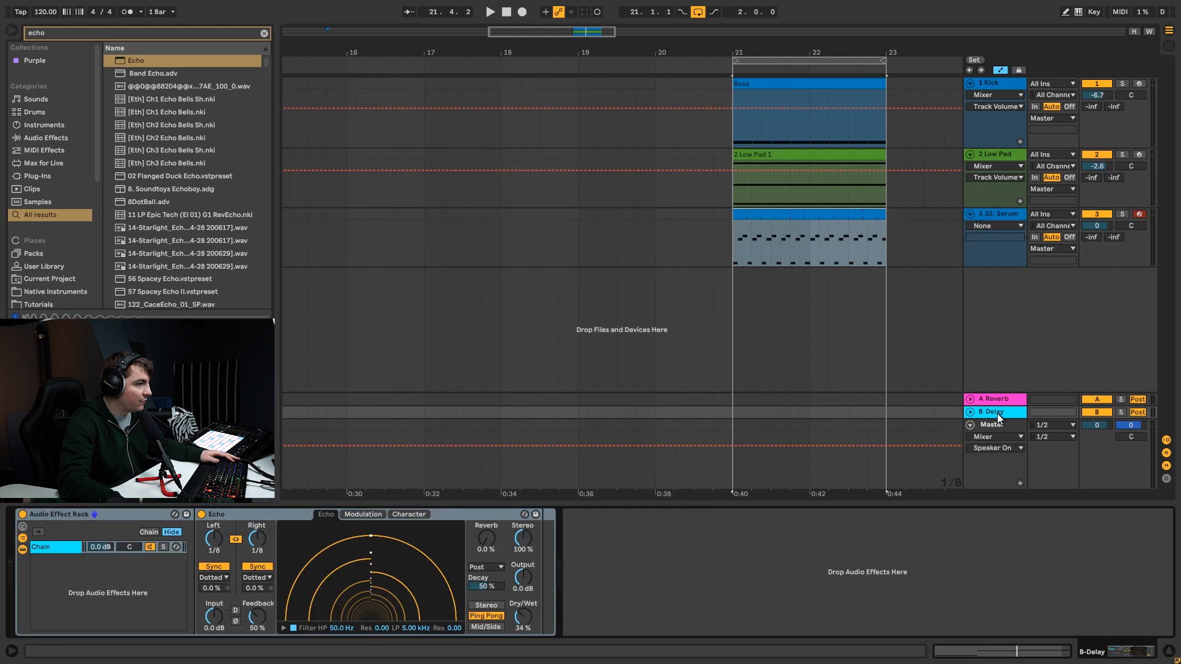
pyautogui.moveTo(510, 615); pyautogui.dragTo(510, 612)
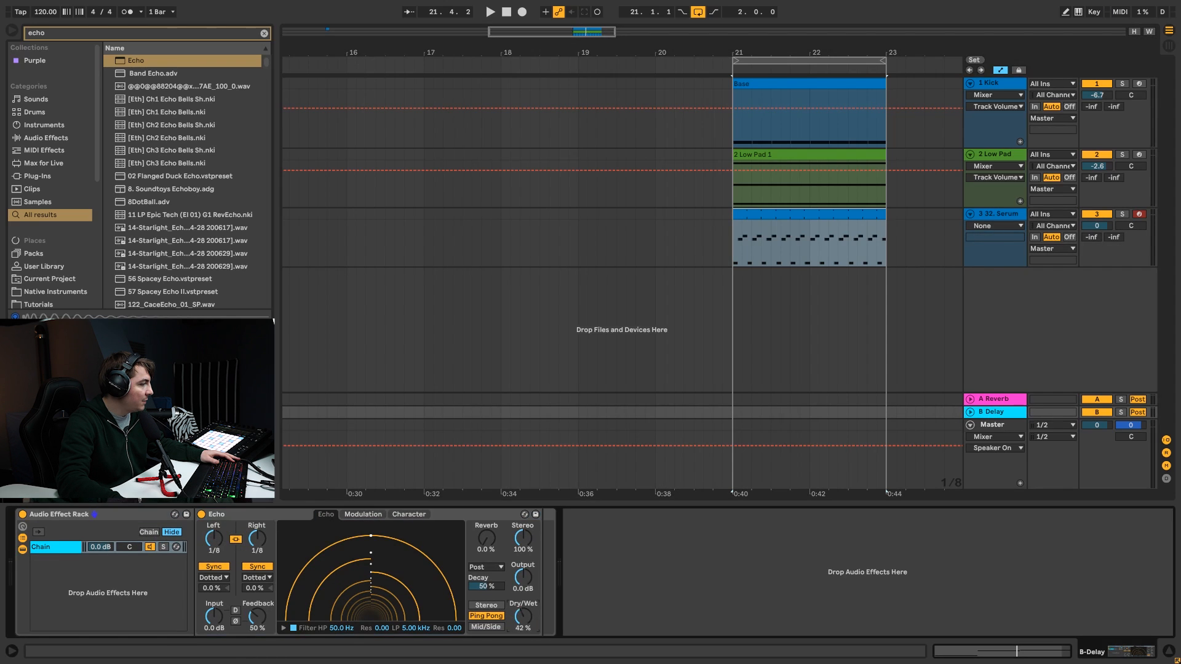
# Find the Compressor device and add it after the Echo rack on the B Delay return track.
pyautogui.hotkey('ctrl', 'f')
pyautogui.write('co')
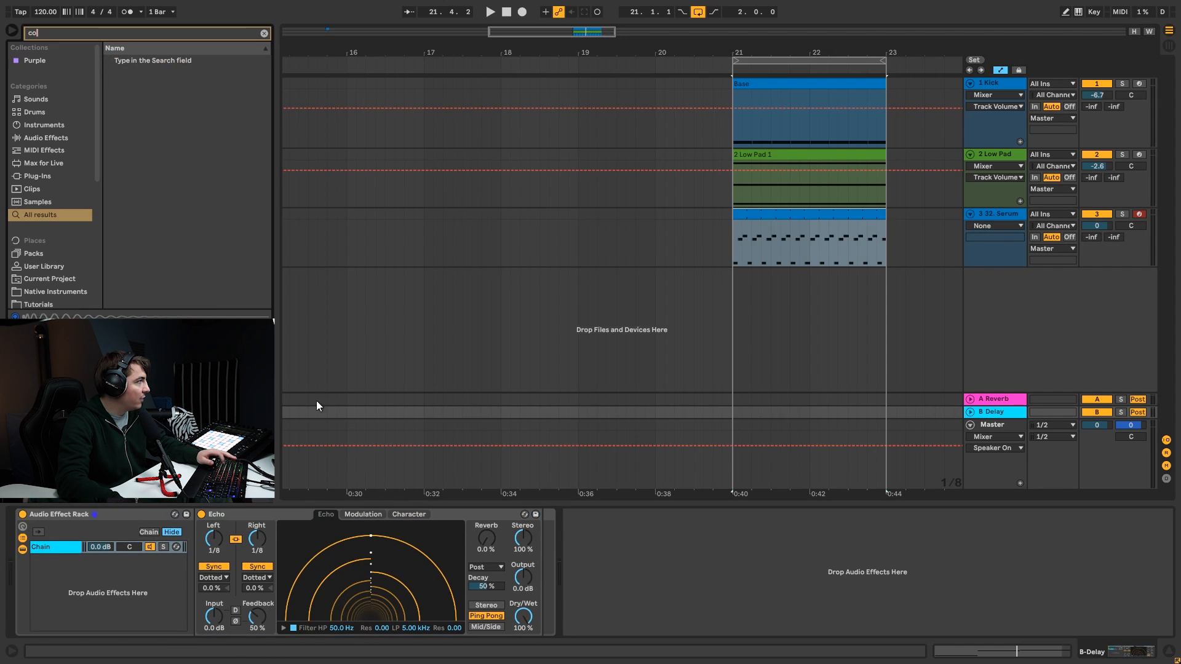
pyautogui.write('m')
pyautogui.moveTo(149, 62); pyautogui.dragTo(709, 550)
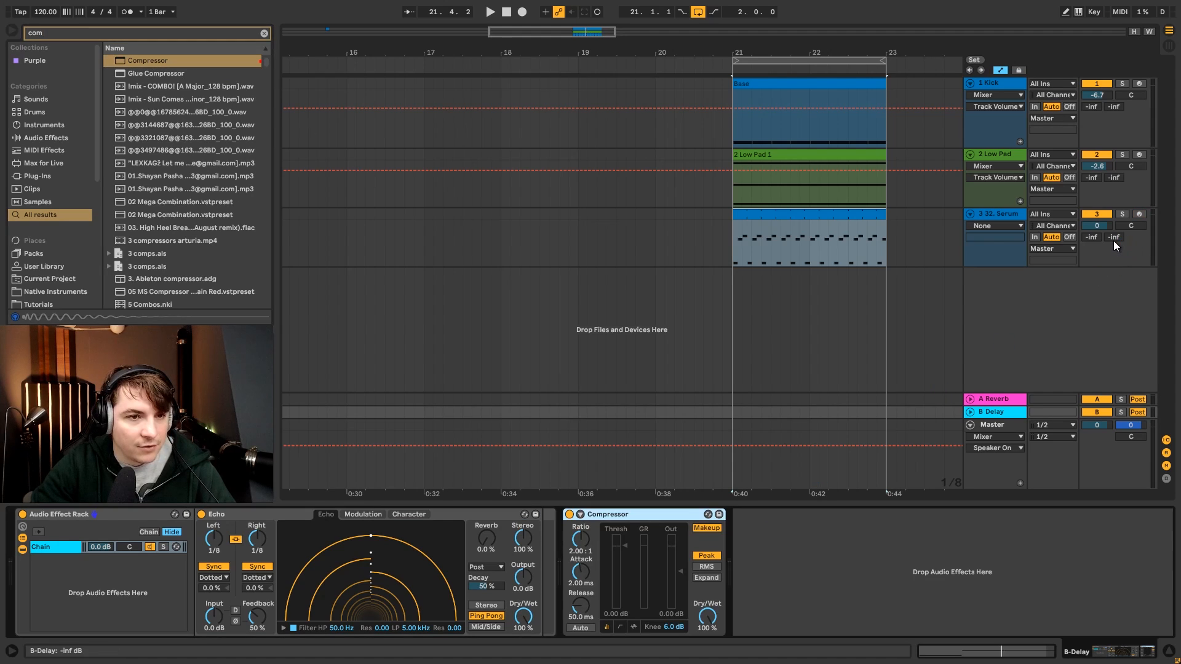
# Raise the Serum track's send to B Delay to -7.0 dB and play the loop with the delay return soloed.
pyautogui.press('space')
pyautogui.moveTo(1114, 236); pyautogui.dragTo(1114, 231)
pyautogui.press('space')
pyautogui.press('space')
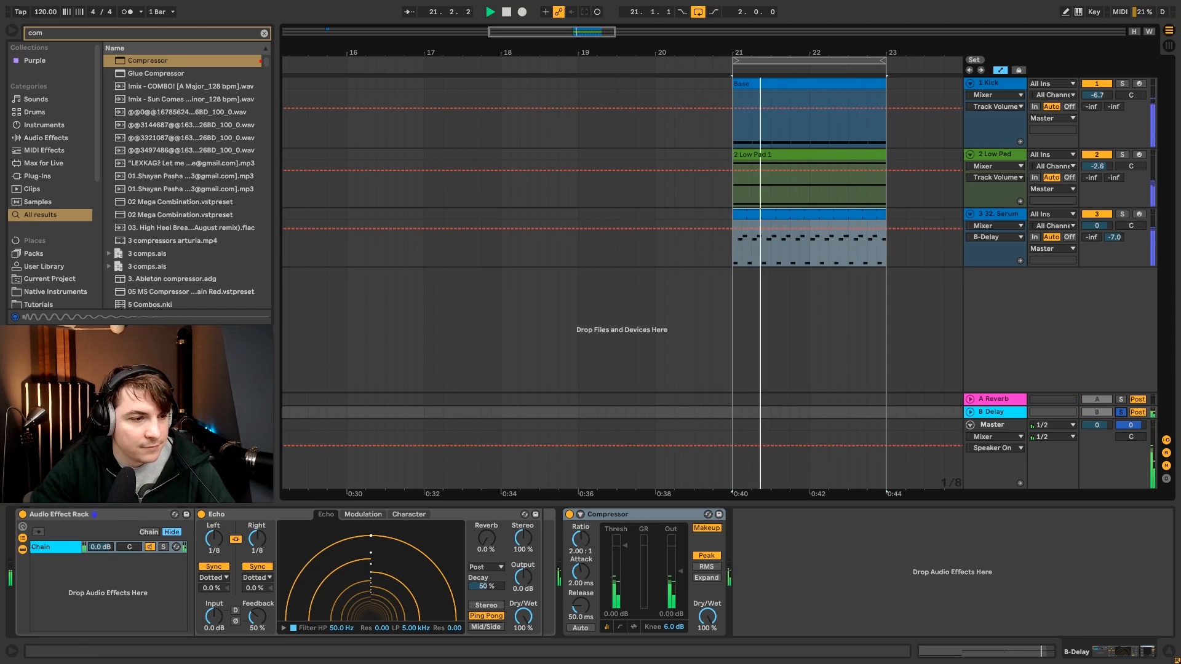
# Set the Compressor's ratio to inf:1 and enable its sidechain with 3-32. Serum, Post FX as the source.
pyautogui.click(580, 514)
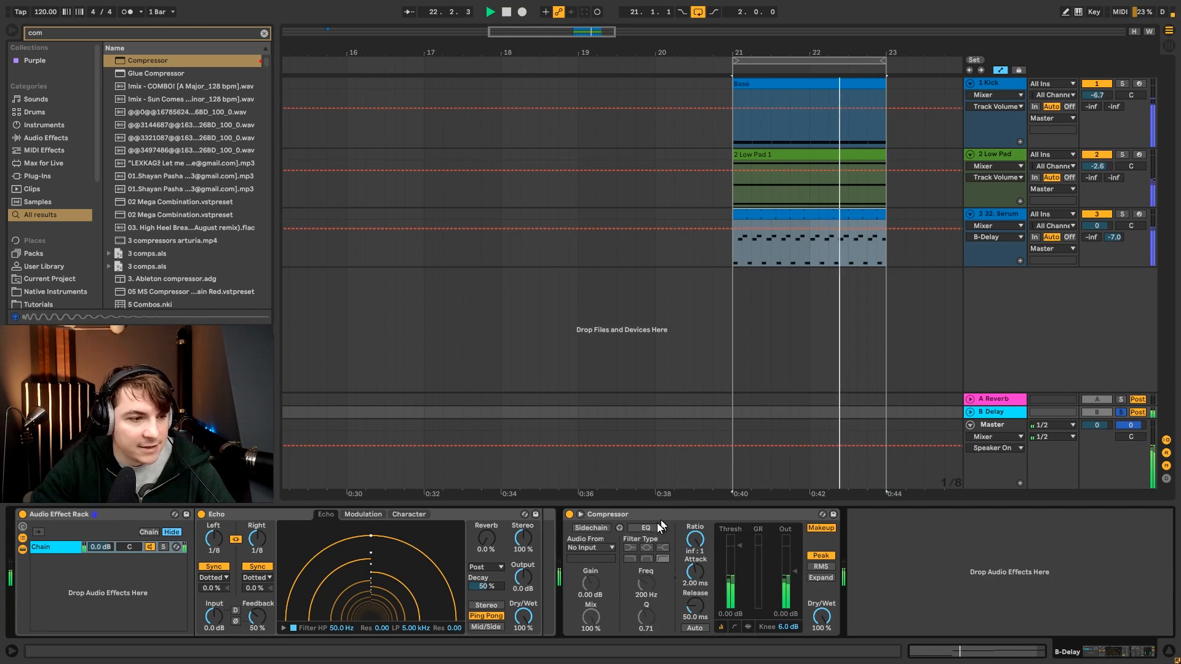
pyautogui.click(588, 547)
pyautogui.click(600, 580)
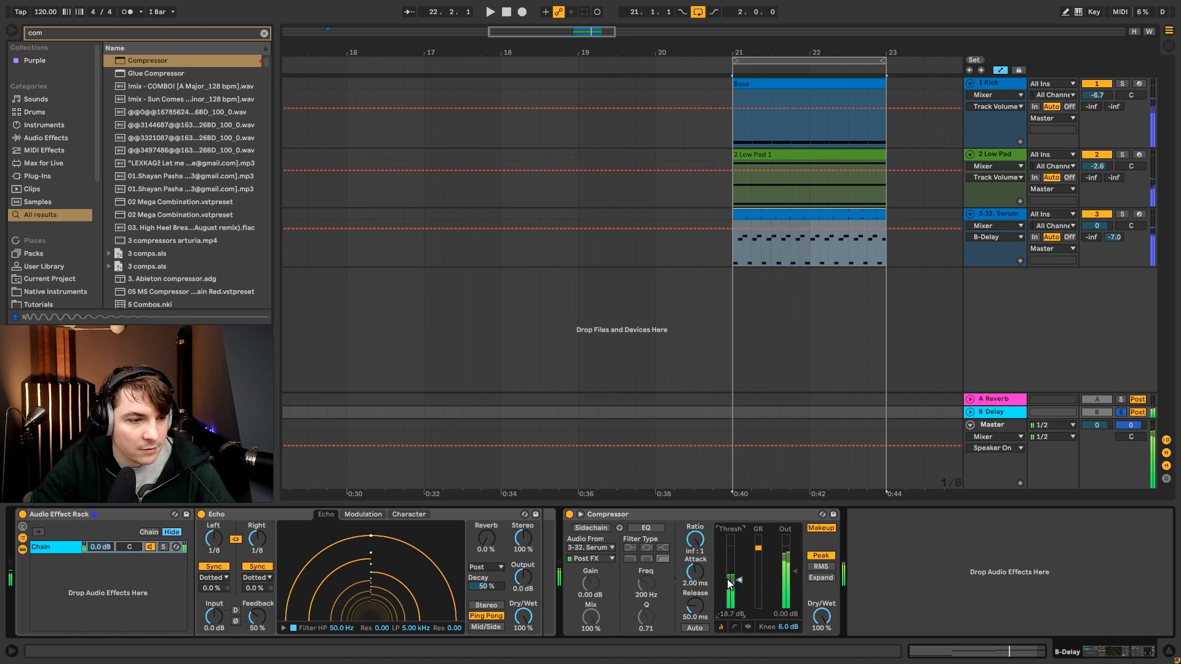
pyautogui.click(592, 528)
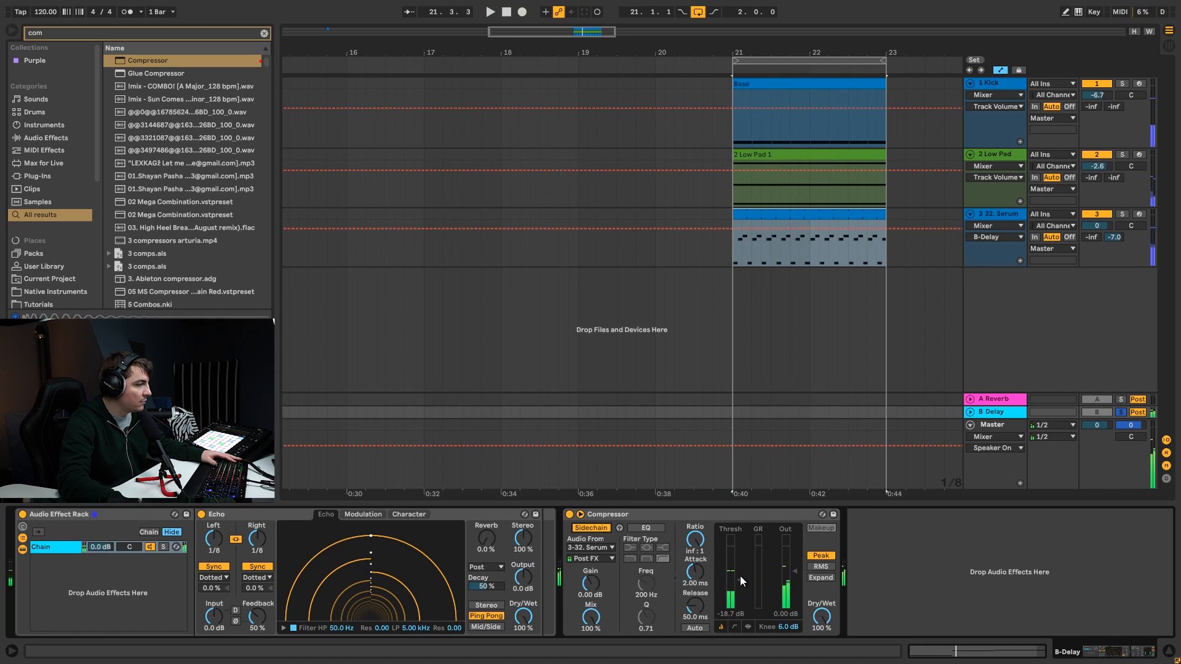
# Set the Compressor's threshold to -20.7 dB, attack to 0.88 ms and release to 5.32 ms, and unsolo the B Delay return.
pyautogui.moveTo(741, 580); pyautogui.dragTo(695, 579)
pyautogui.press('space')
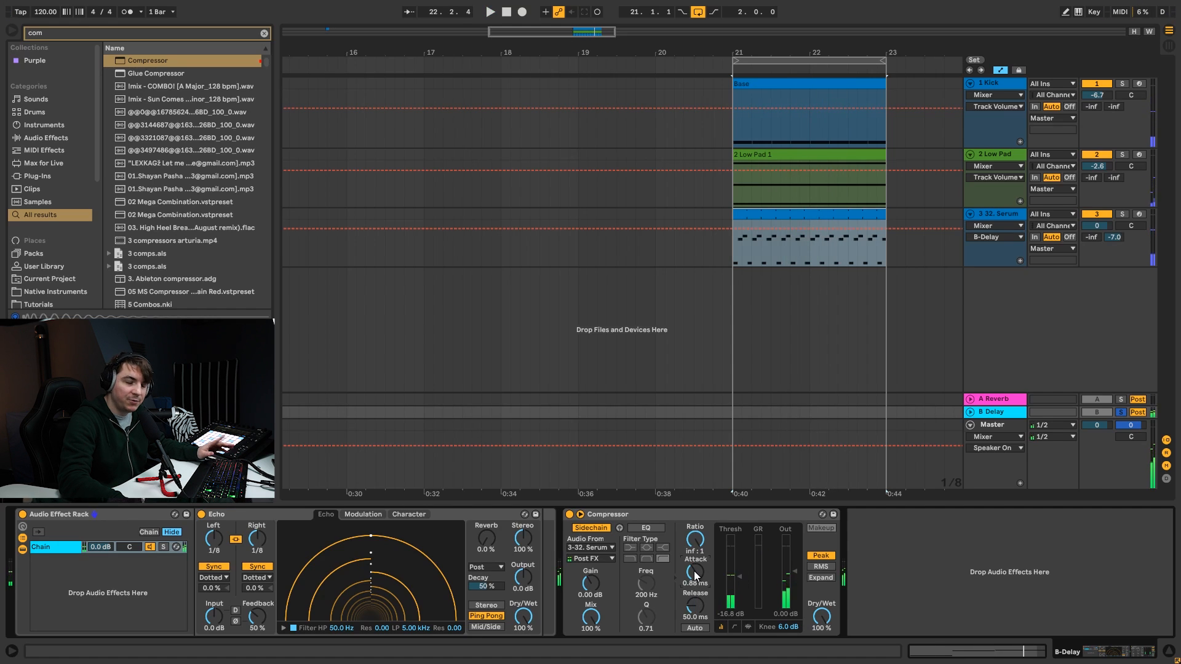
pyautogui.press('space')
pyautogui.moveTo(740, 576); pyautogui.dragTo(740, 582)
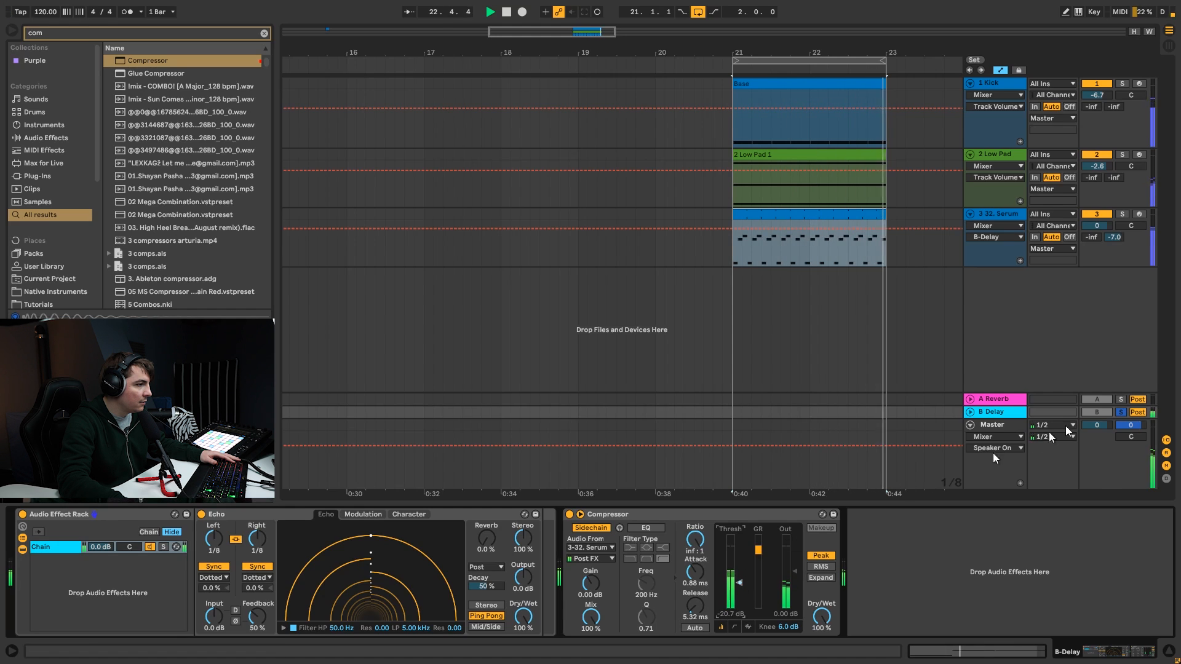
pyautogui.click(1122, 411)
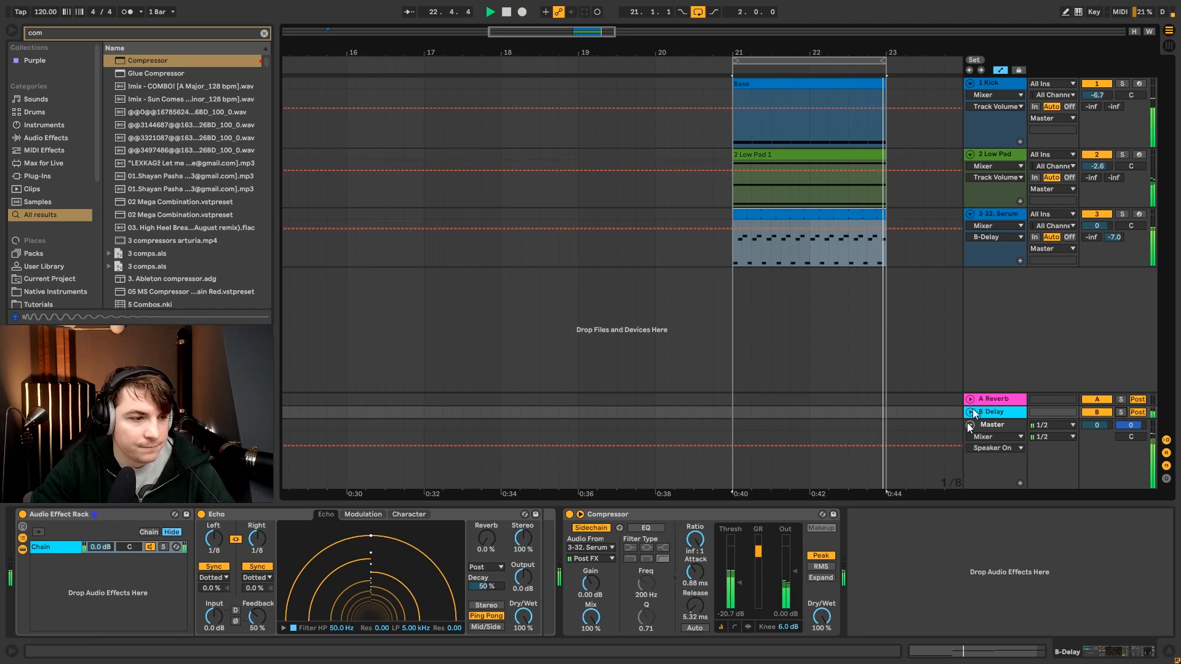
# Show Echo's filter curve and lower its low-pass frequency to 2.49 kHz during playback.
pyautogui.click(283, 628)
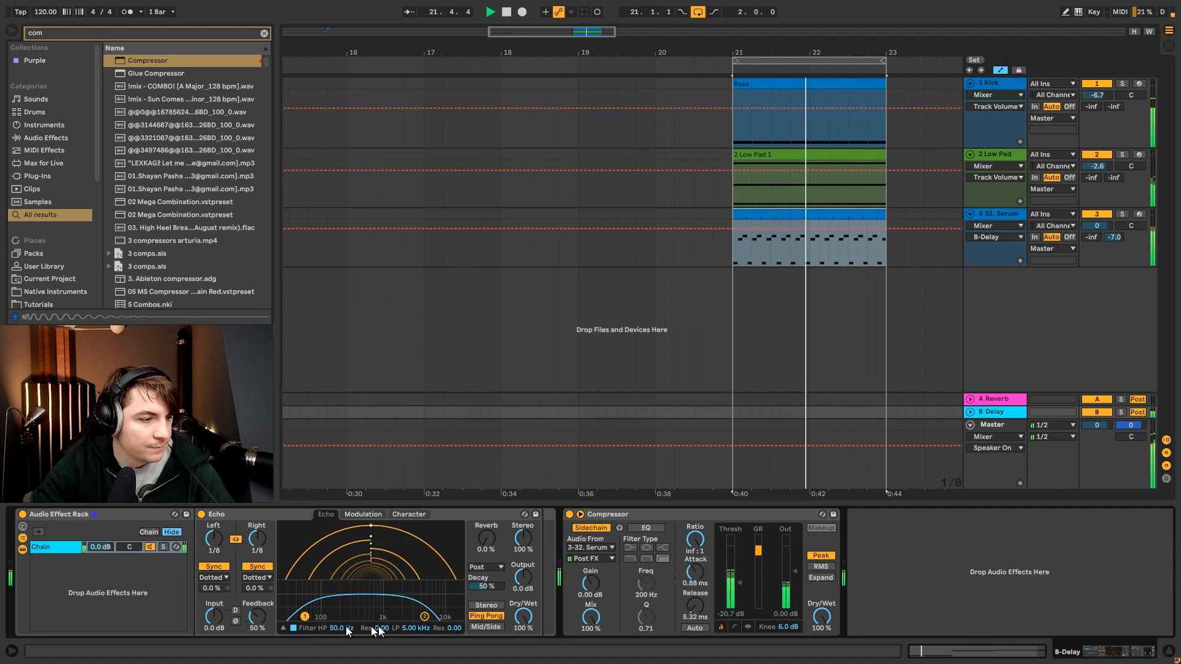
pyautogui.moveTo(424, 617); pyautogui.dragTo(406, 616)
pyautogui.press('space')
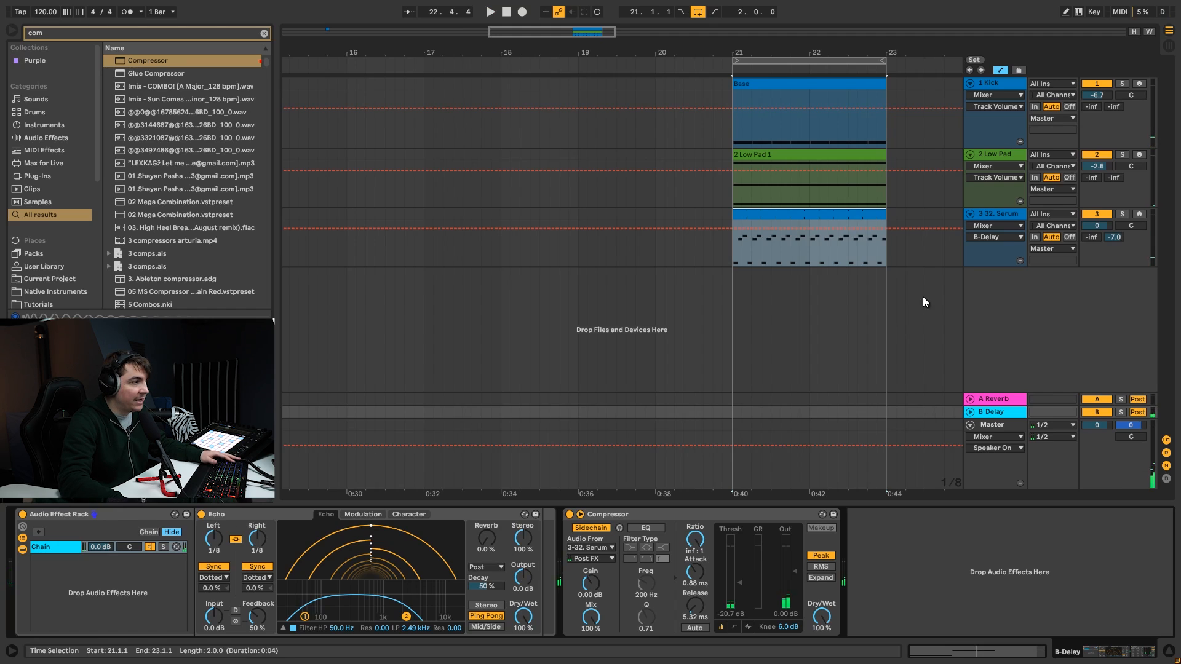
# Add a Reverb between the Echo rack and the Compressor on B Delay and set its dry/wet to 42%.
pyautogui.hotkey('ctrl', 'f')
pyautogui.write('rever')
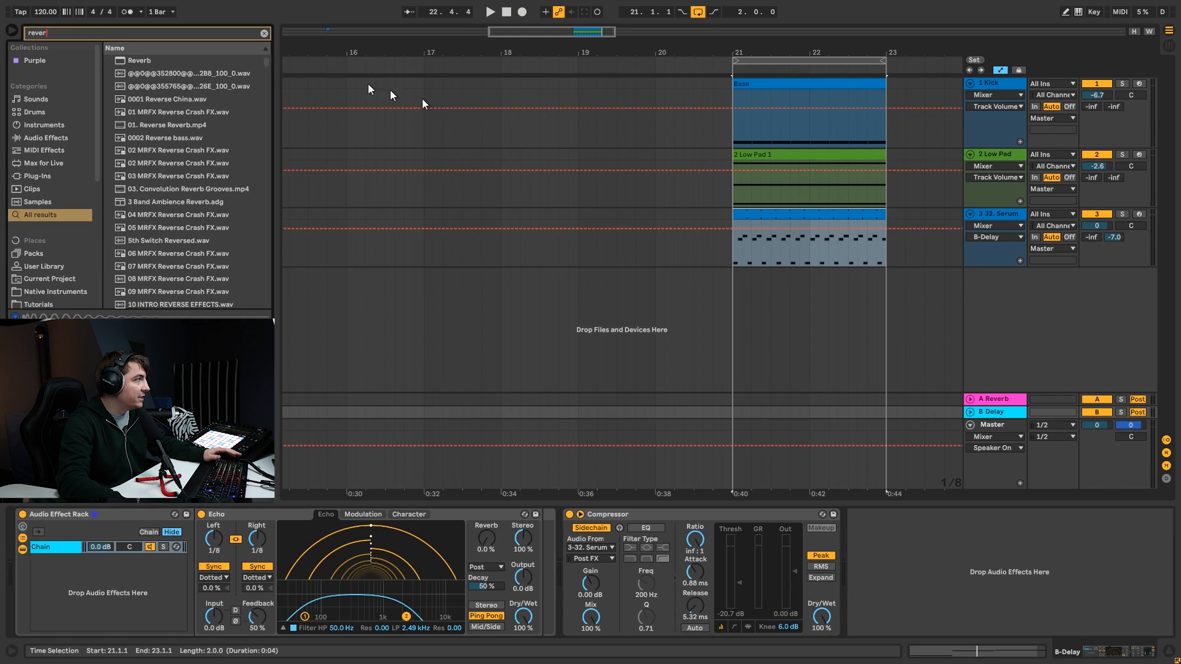
pyautogui.press('Return')
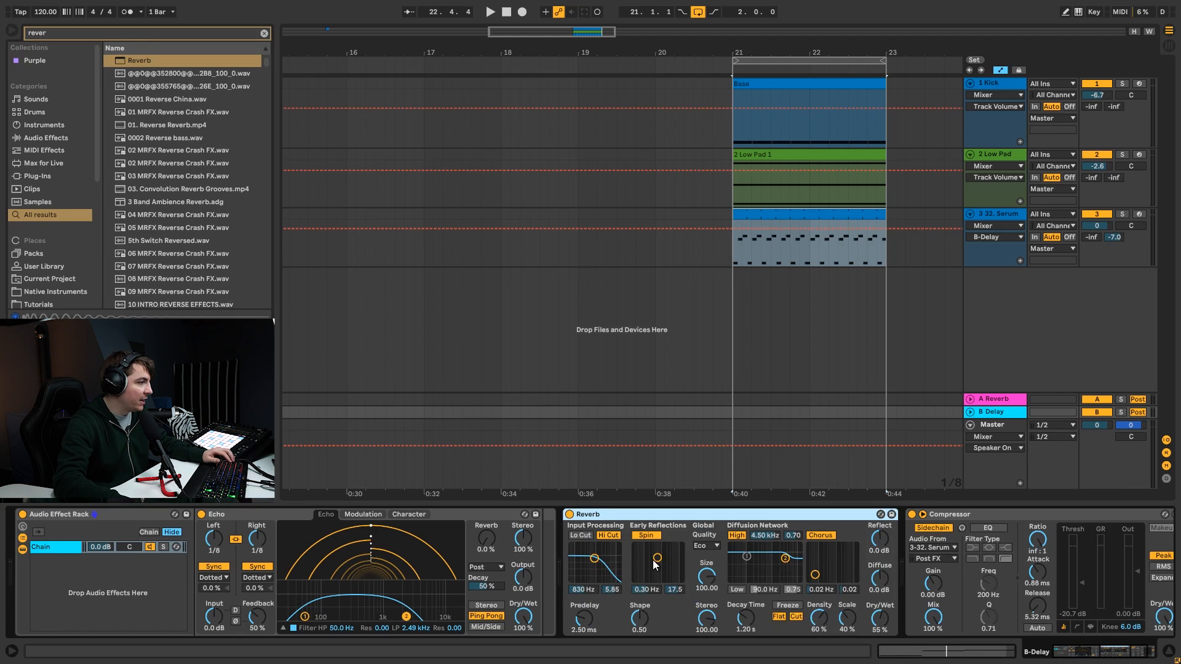
pyautogui.press('space')
pyautogui.moveTo(870, 619); pyautogui.dragTo(869, 627)
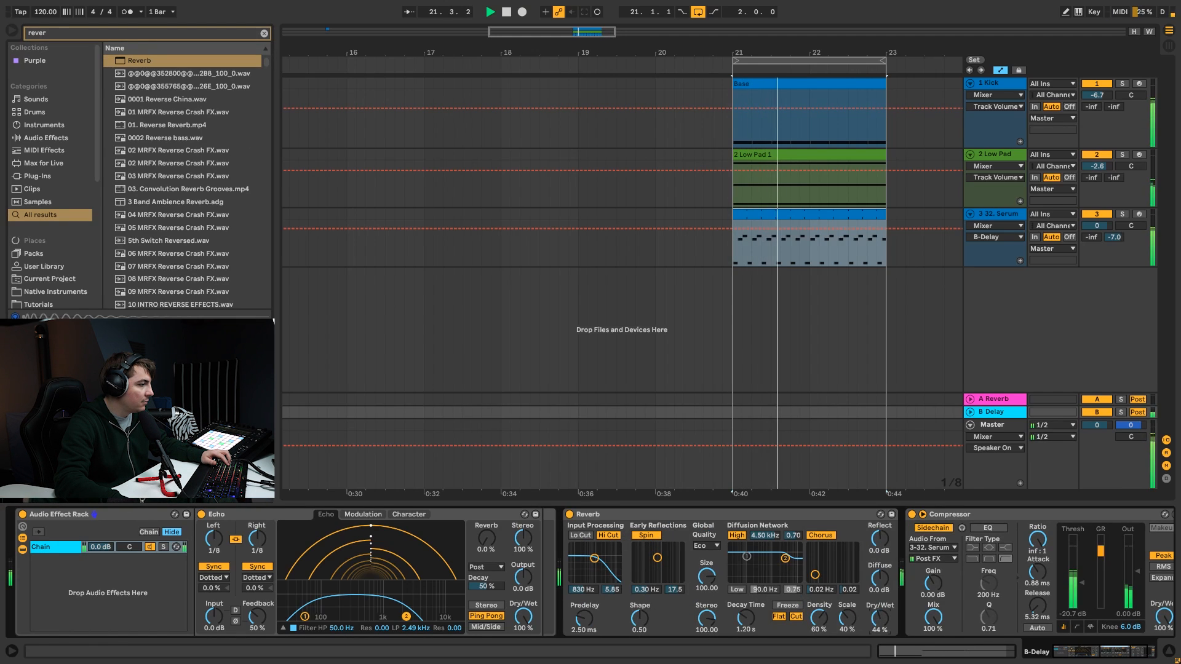
pyautogui.press('space')
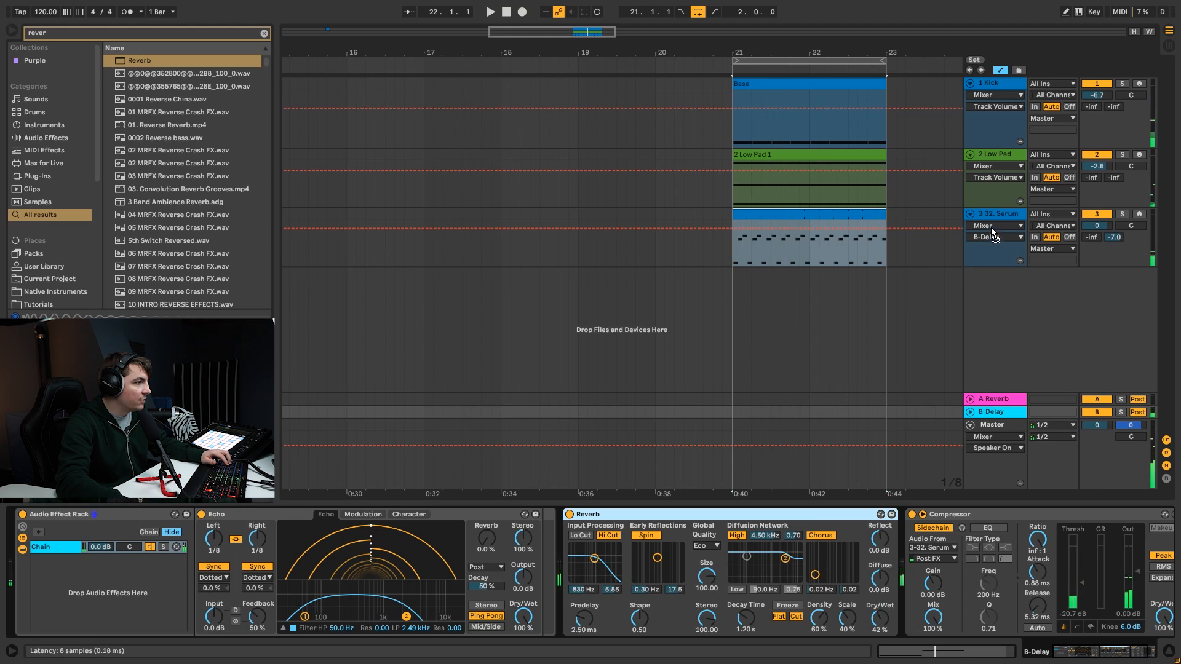
# Put a Reverb at 34% dry/wet on the Serum track, enable Lo Cut and set its input filter to 1.04 kHz with width 5.64.
pyautogui.click(992, 212)
pyautogui.press('space')
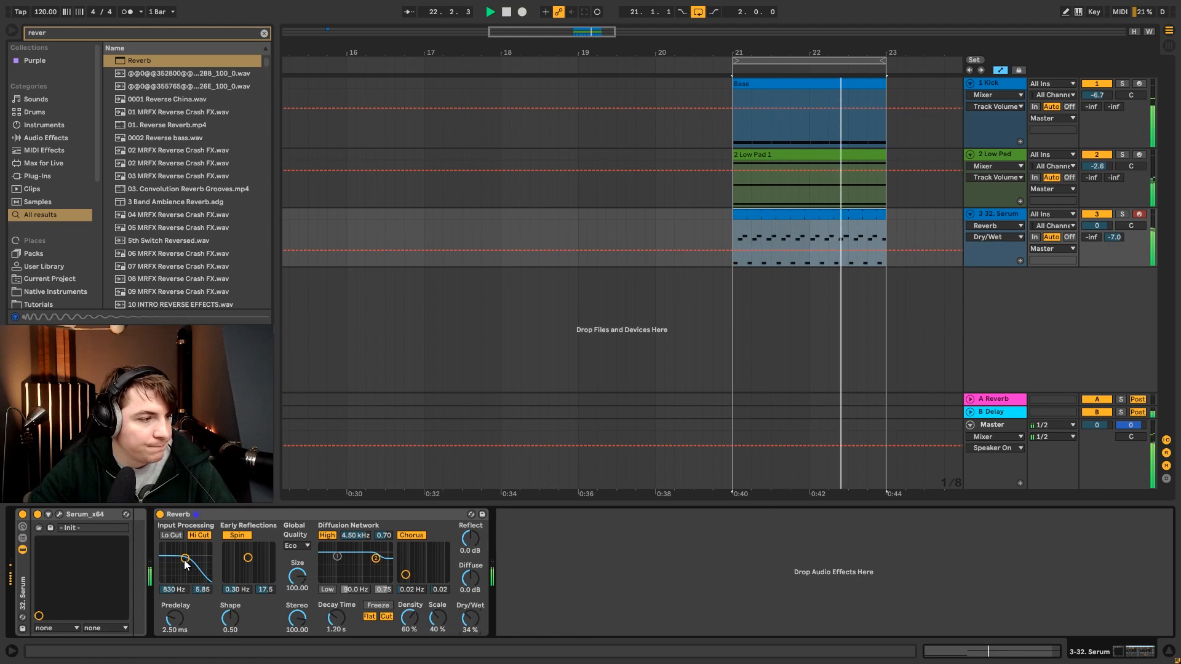
pyautogui.moveTo(182, 558); pyautogui.dragTo(187, 559)
pyautogui.click(171, 535)
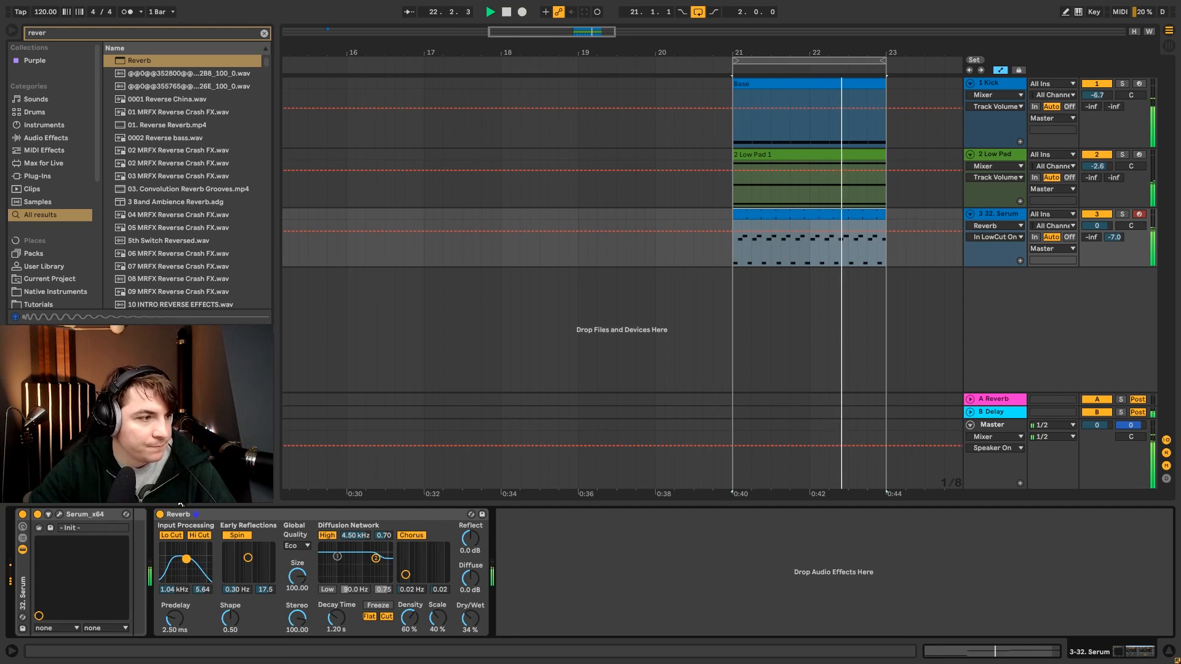
# Switch Serum's oscillator A wavetable to Basic Mini with WT Pos at 1 and play the pattern.
pyautogui.click(60, 515)
pyautogui.press('space')
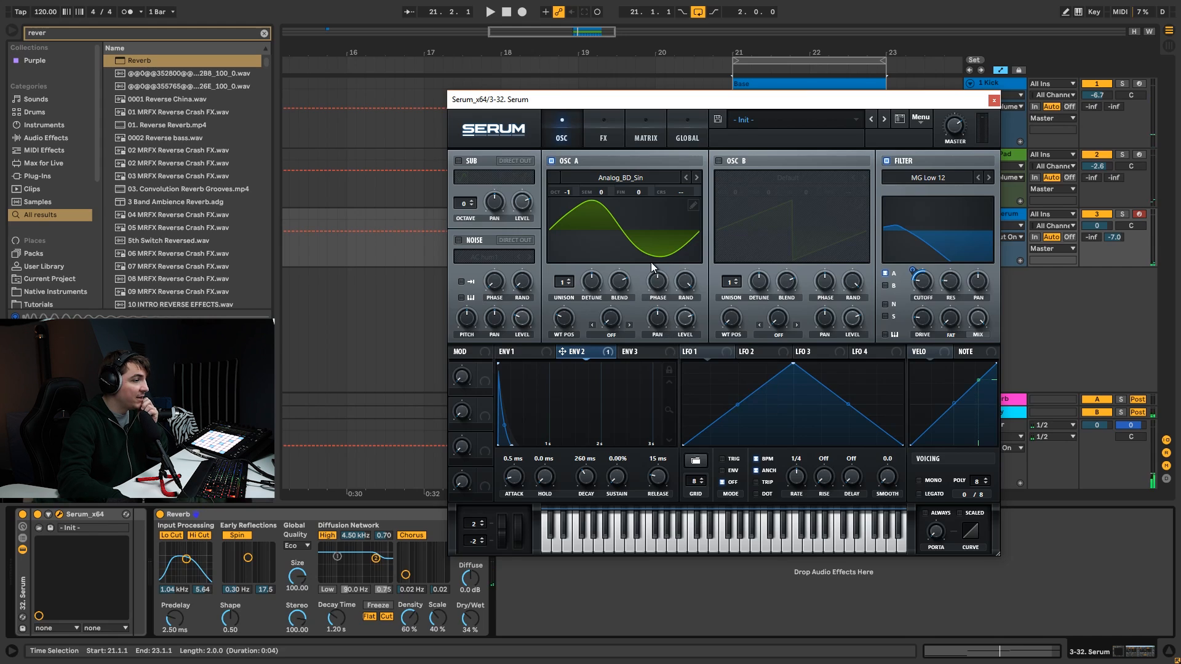
pyautogui.click(696, 178)
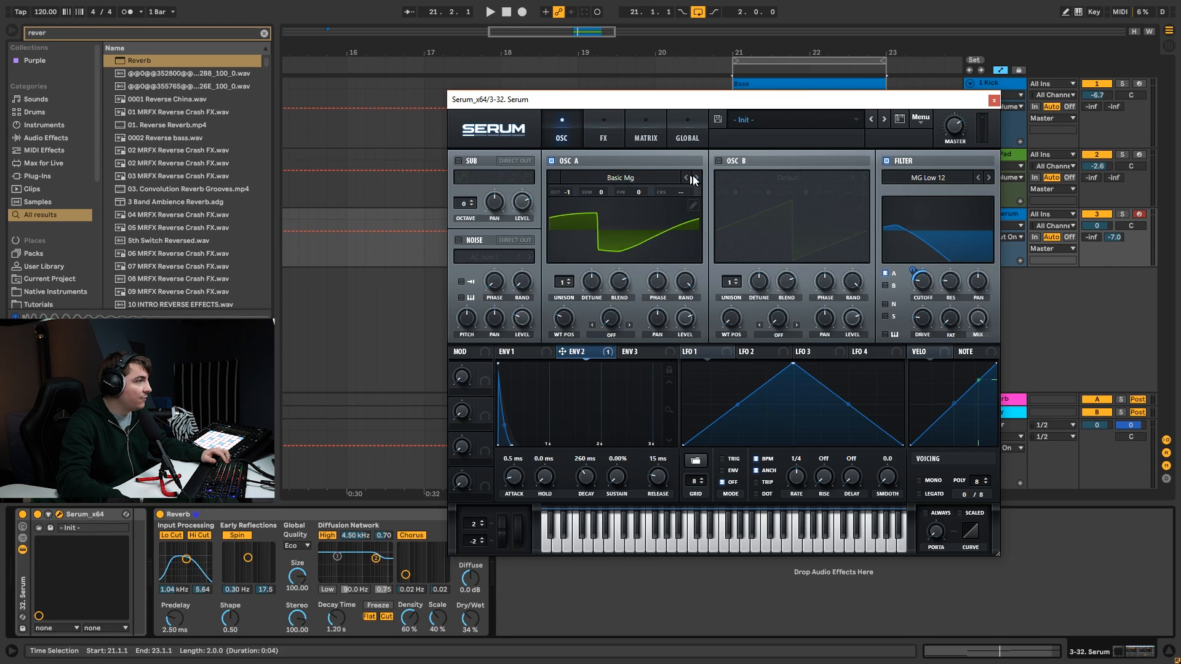
pyautogui.click(695, 178)
pyautogui.moveTo(572, 317); pyautogui.dragTo(568, 411)
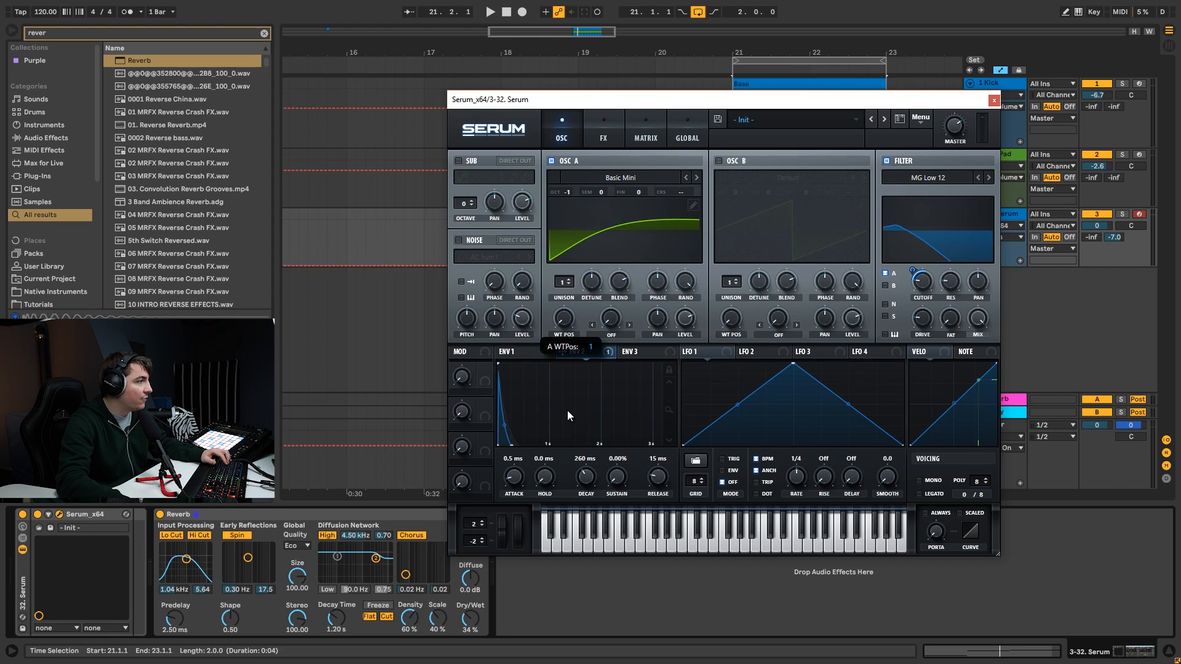
pyautogui.press('space')
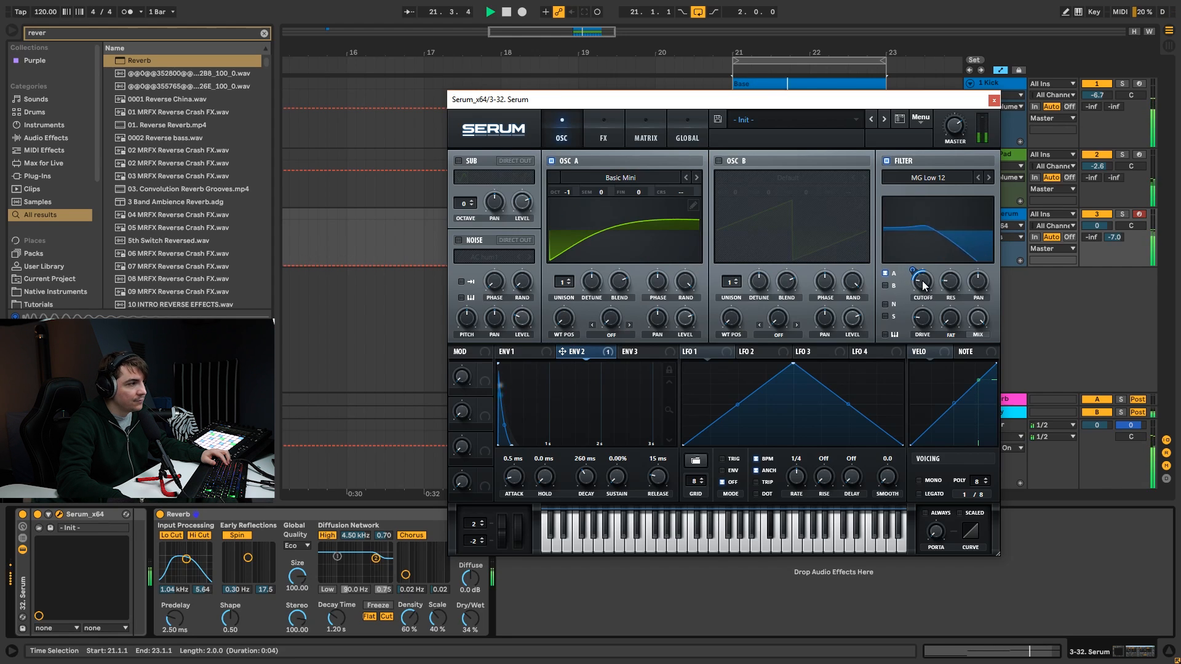
# Enable Serum's oscillator B, route it through the filter, set its octave to -2, fine-tune the filter cutoff and close the plugin window.
pyautogui.click(720, 159)
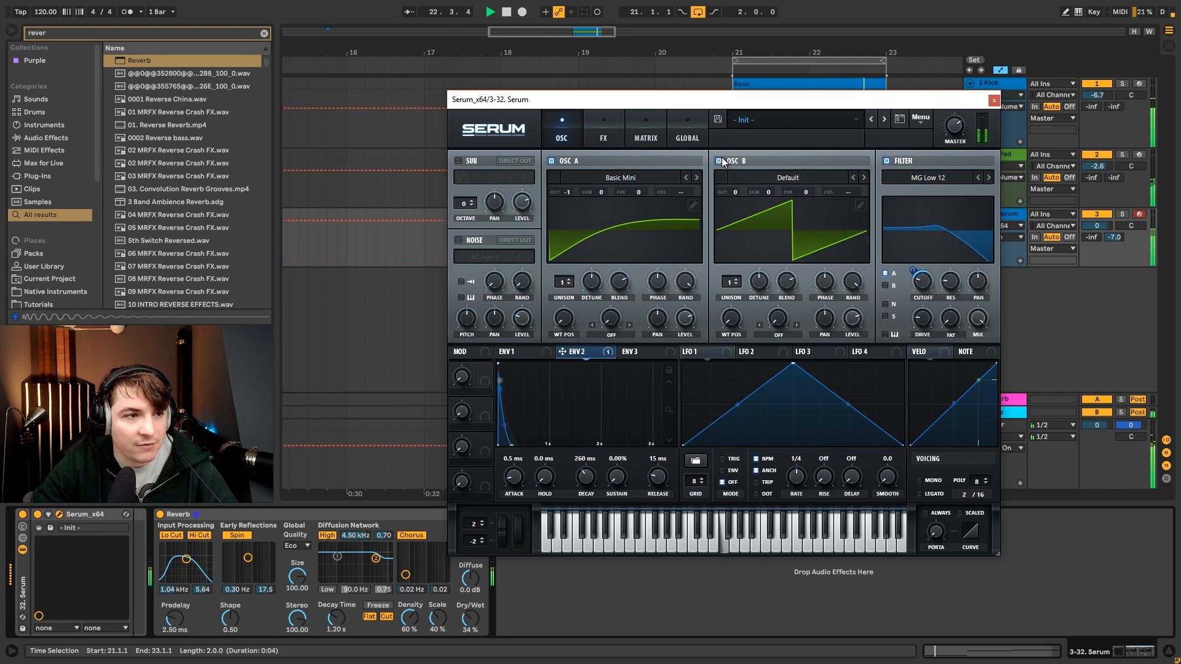
pyautogui.click(886, 286)
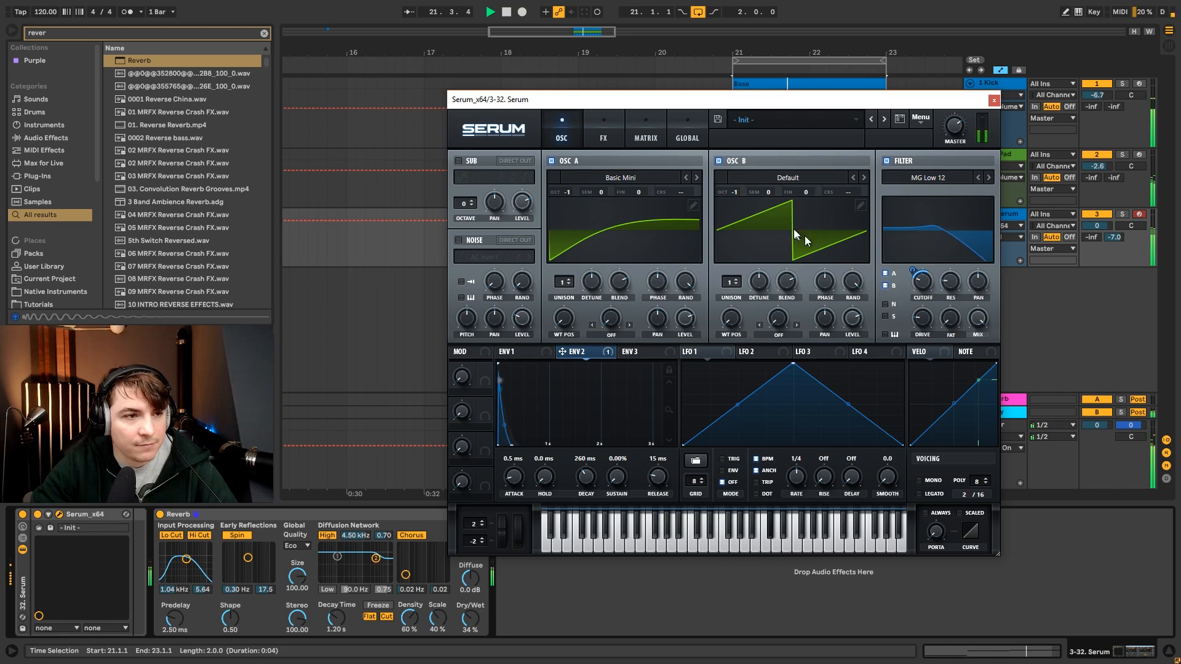
pyautogui.moveTo(742, 188); pyautogui.dragTo(736, 201)
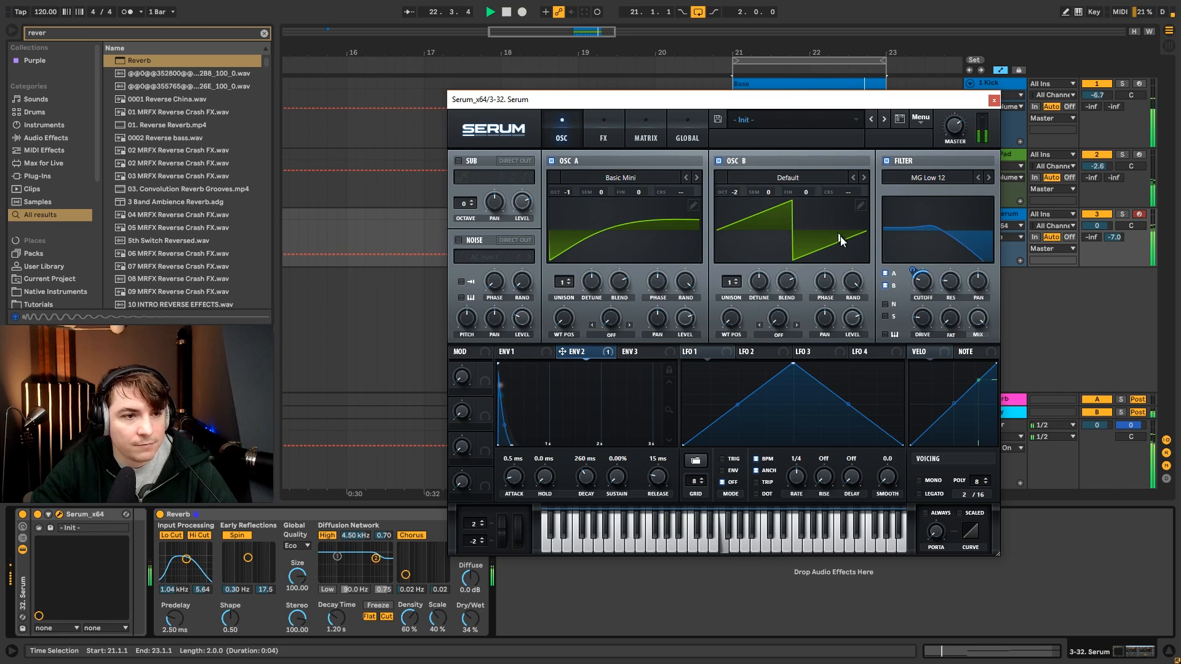
pyautogui.moveTo(917, 286); pyautogui.dragTo(923, 289)
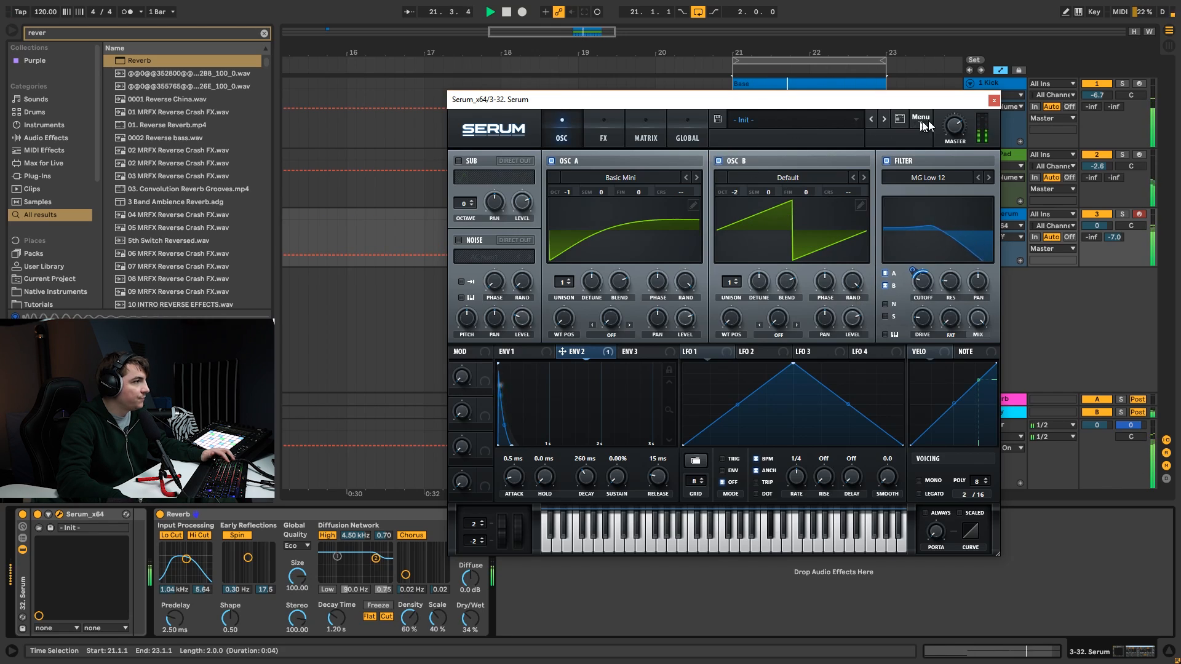
pyautogui.click(994, 99)
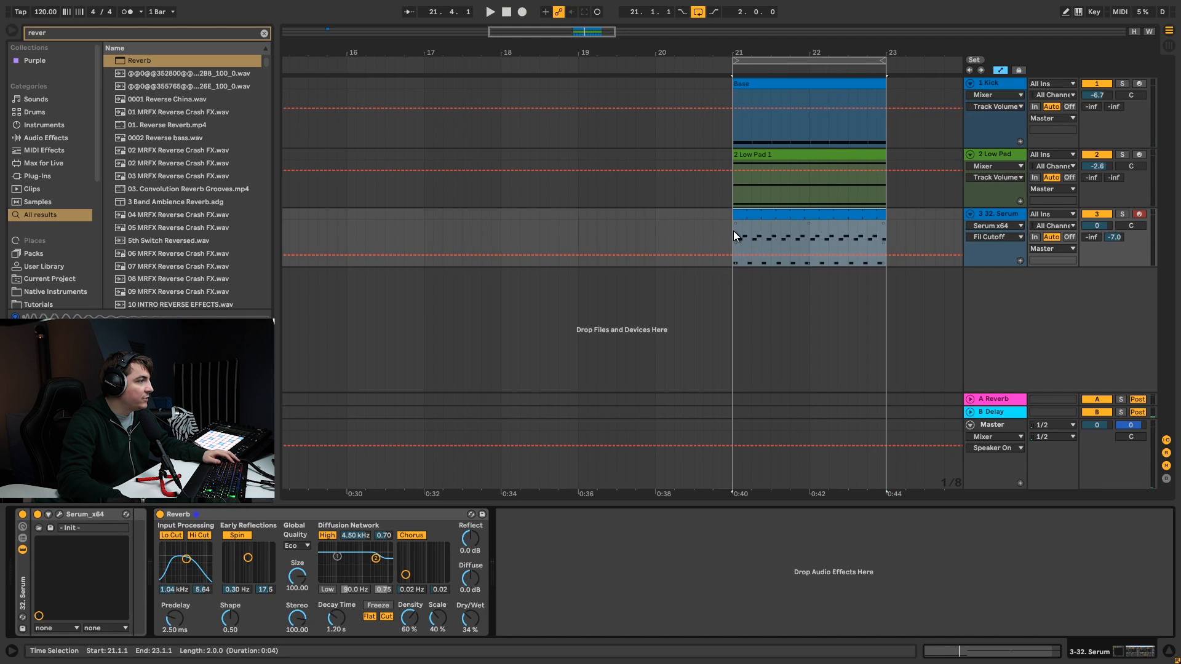
# Duplicate the 32. Serum track with its clips and deactivate the original track.
pyautogui.moveTo(734, 231); pyautogui.dragTo(750, 223)
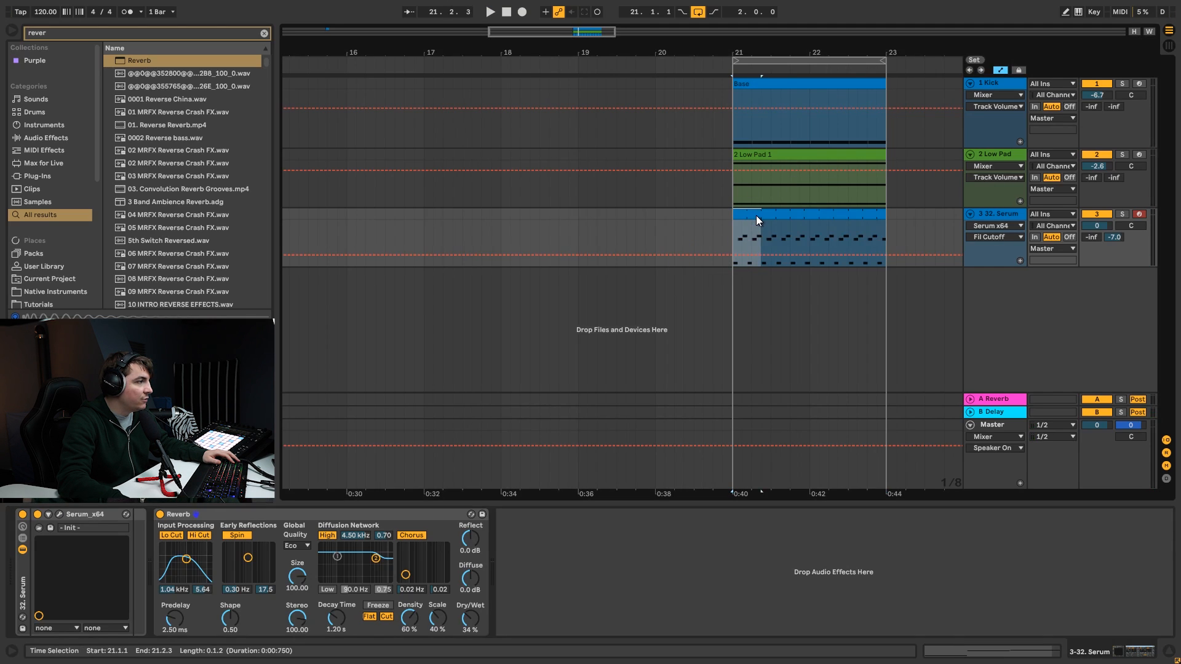
pyautogui.click(753, 173)
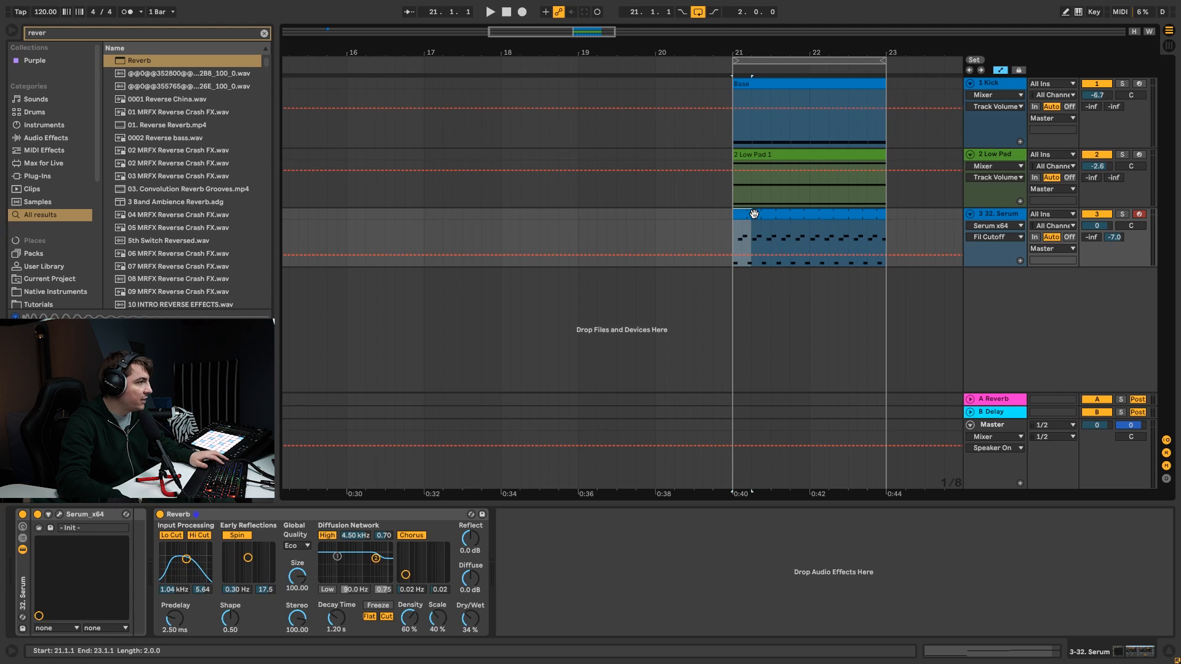
pyautogui.click(1004, 213)
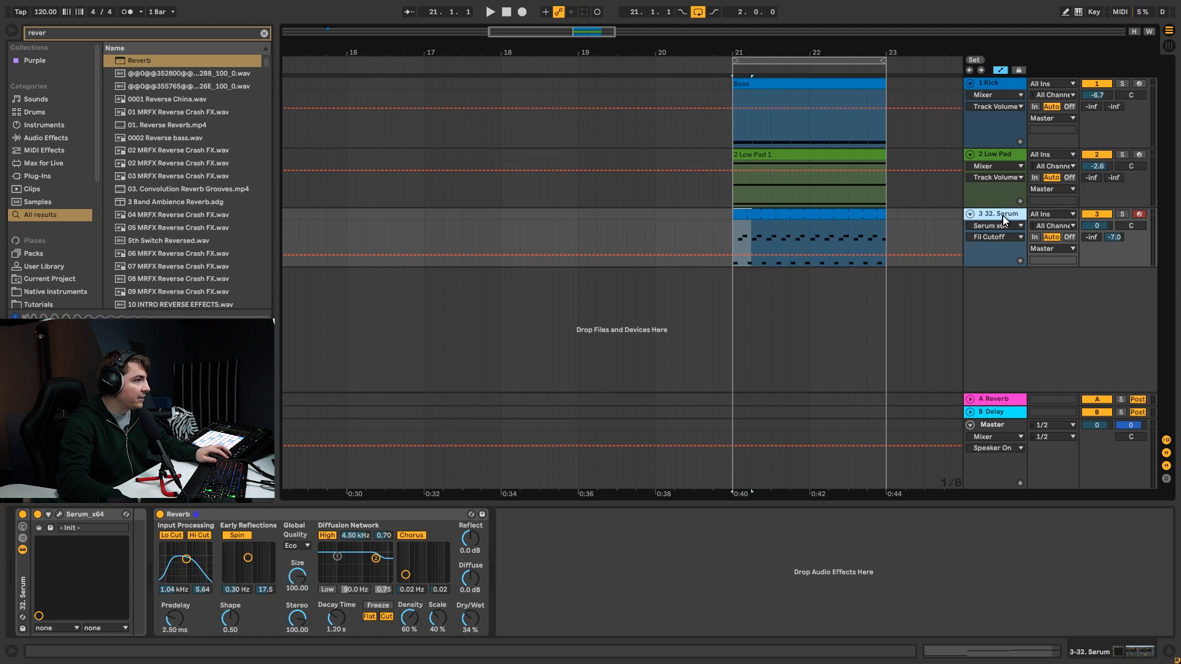
pyautogui.hotkey('ctrl', 'd')
pyautogui.click(762, 278)
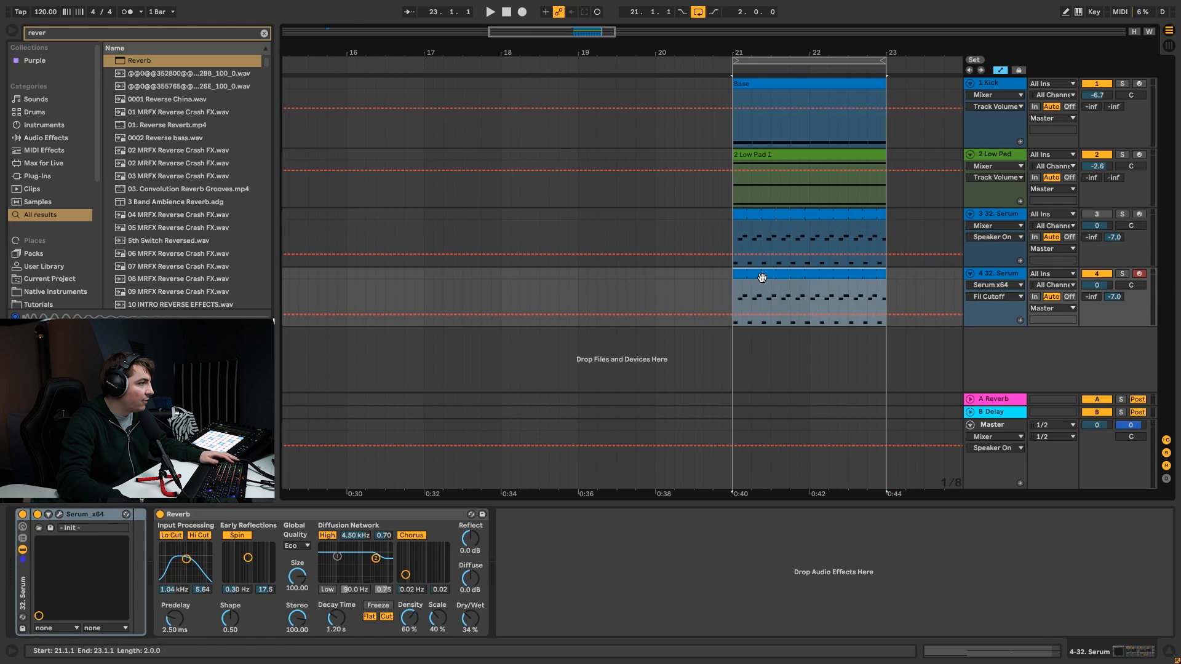
# In the duplicate track's first clip, move the second F3 note up to C4 slightly earlier, delete the last two notes and play it.
pyautogui.moveTo(762, 282); pyautogui.dragTo(735, 274)
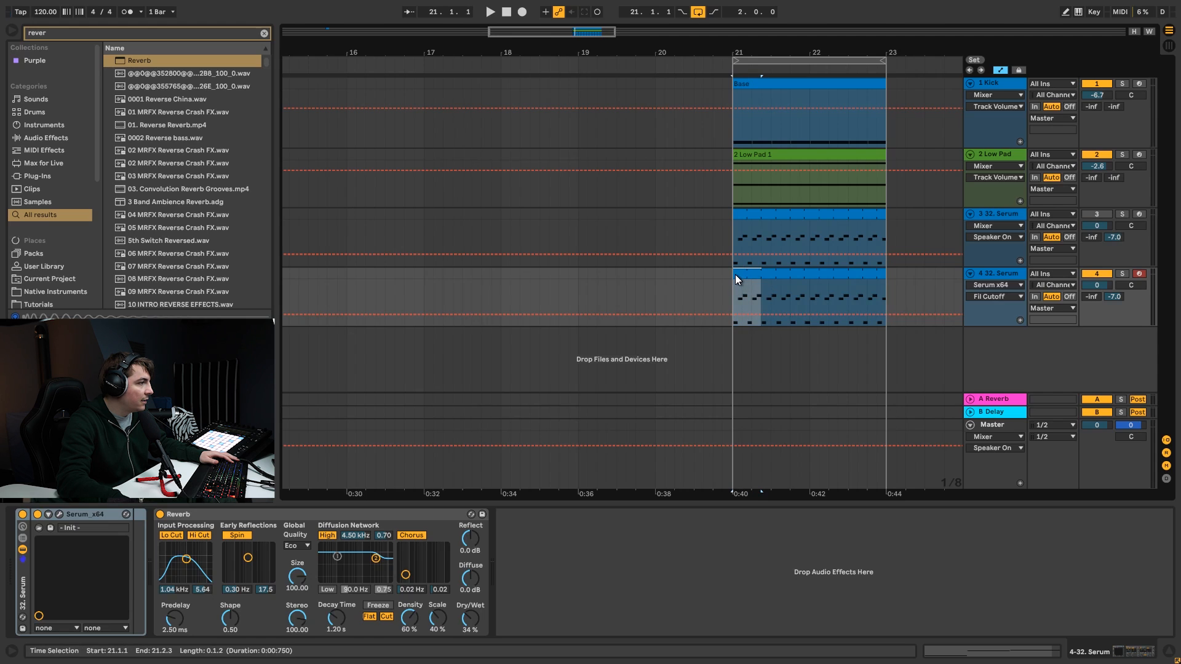
pyautogui.doubleClick(737, 274)
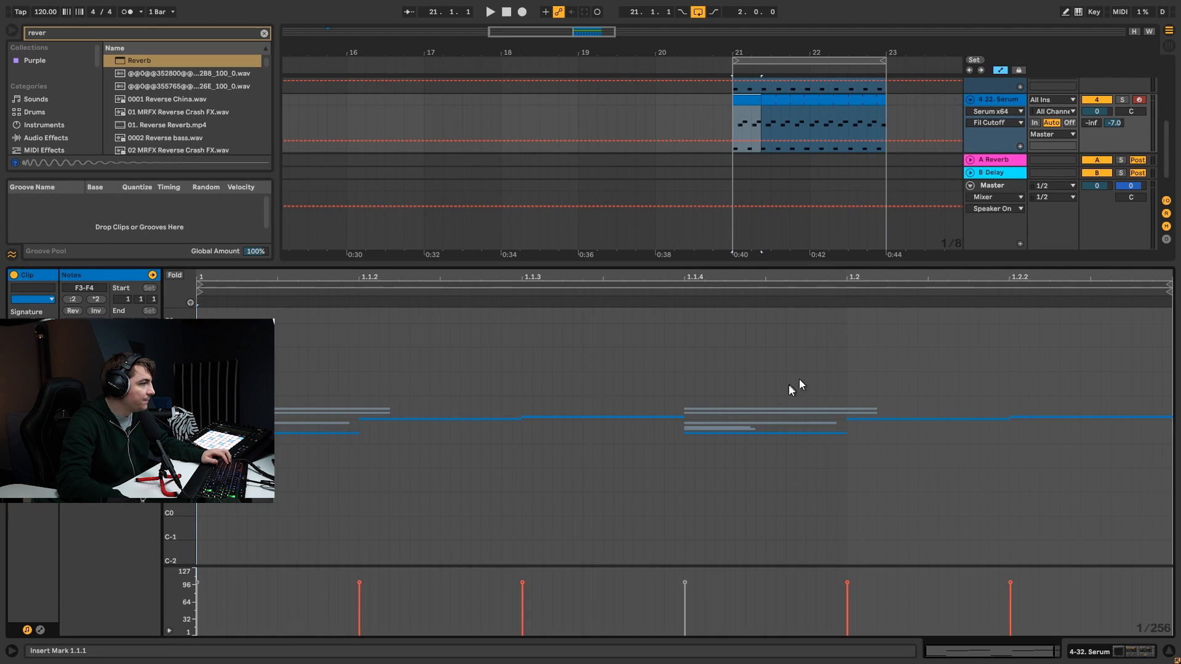
pyautogui.moveTo(174, 409); pyautogui.dragTo(212, 281)
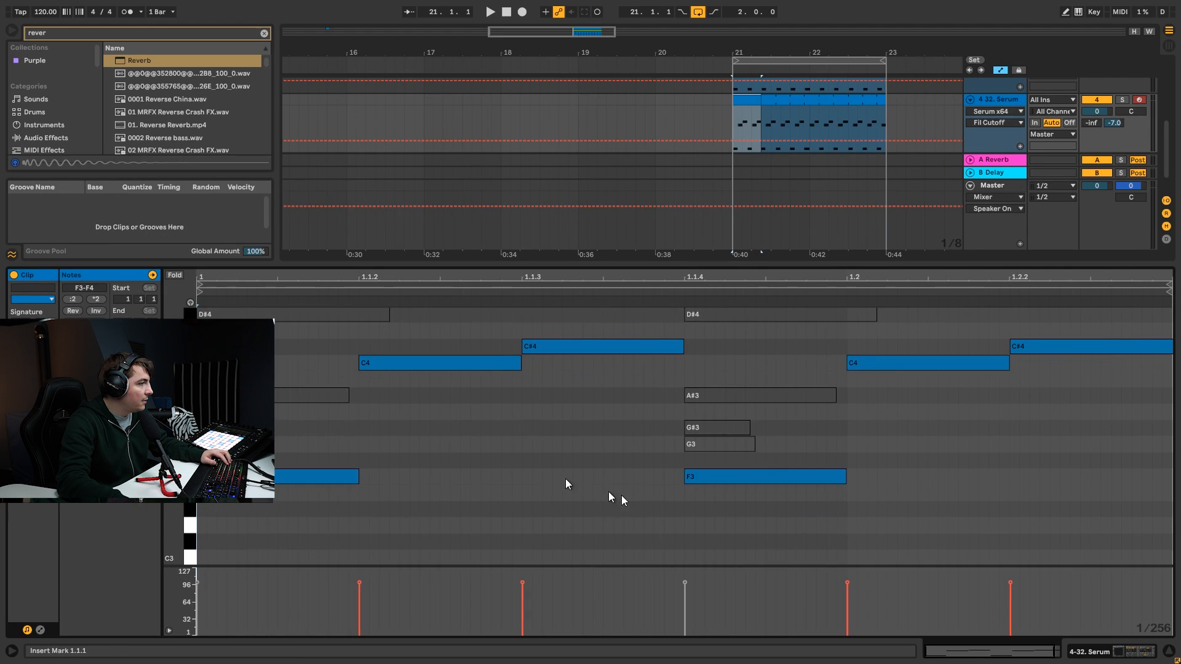
pyautogui.click(654, 487)
pyautogui.moveTo(710, 478); pyautogui.dragTo(700, 369)
pyautogui.moveTo(923, 410); pyautogui.dragTo(1054, 327)
pyautogui.press('Delete')
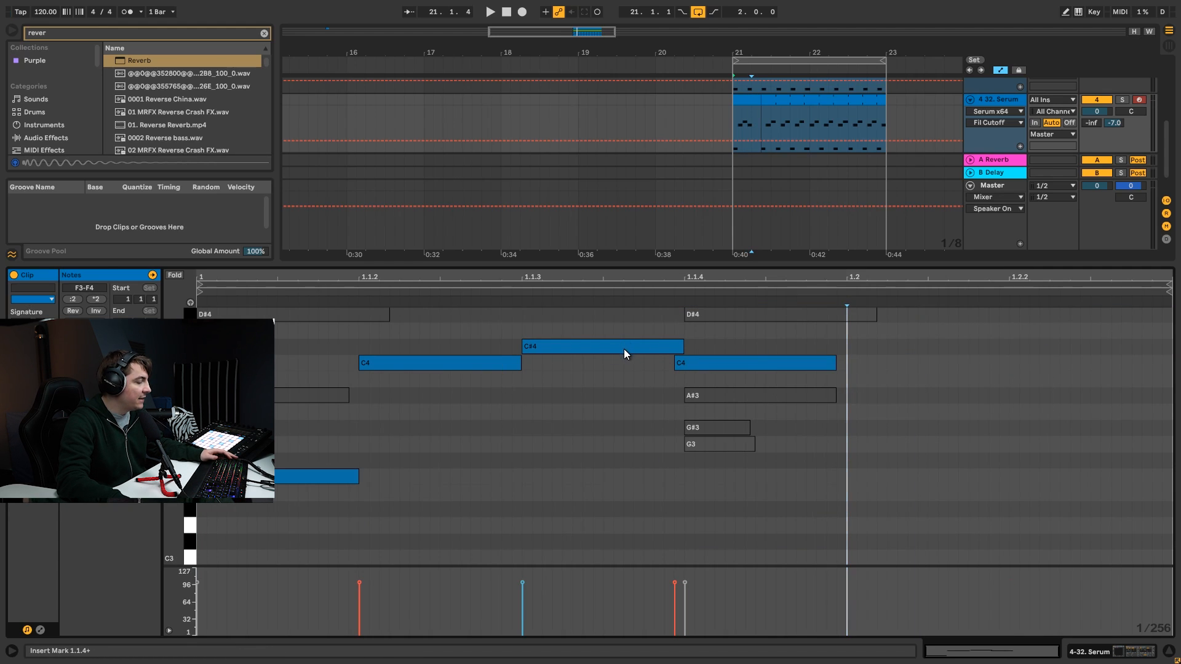
pyautogui.press('space')
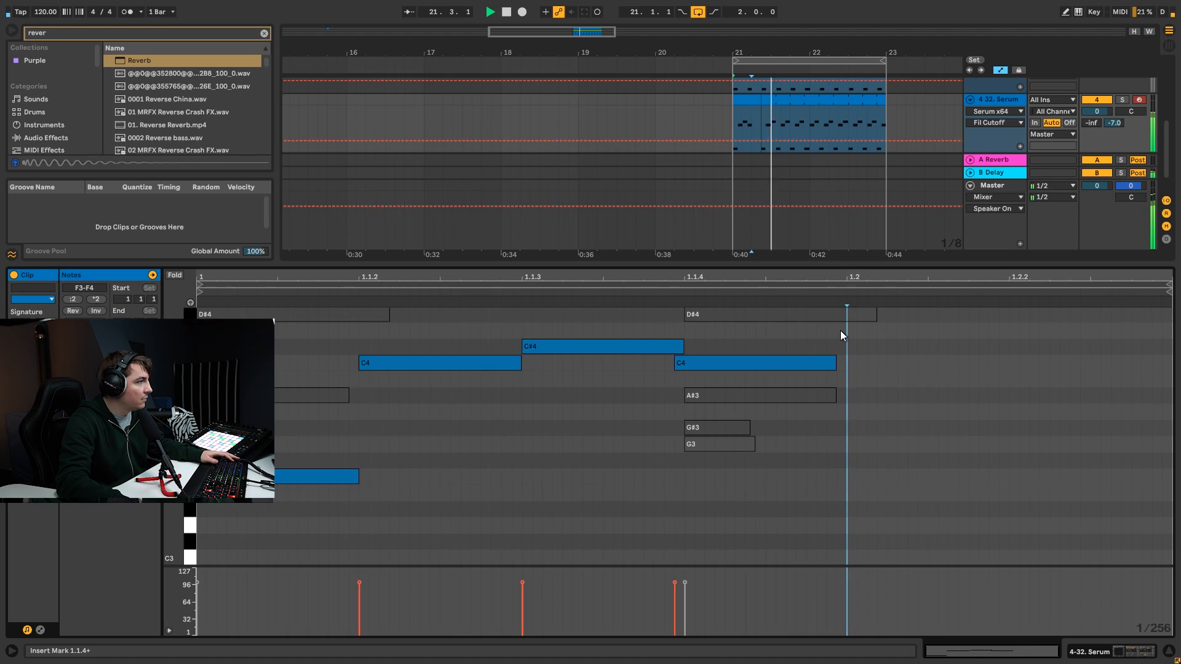
# Extend the edited first clip on the 4 32. Serum track to bar 23, filling the two-bar loop, and play it.
pyautogui.press('space')
pyautogui.click(771, 102)
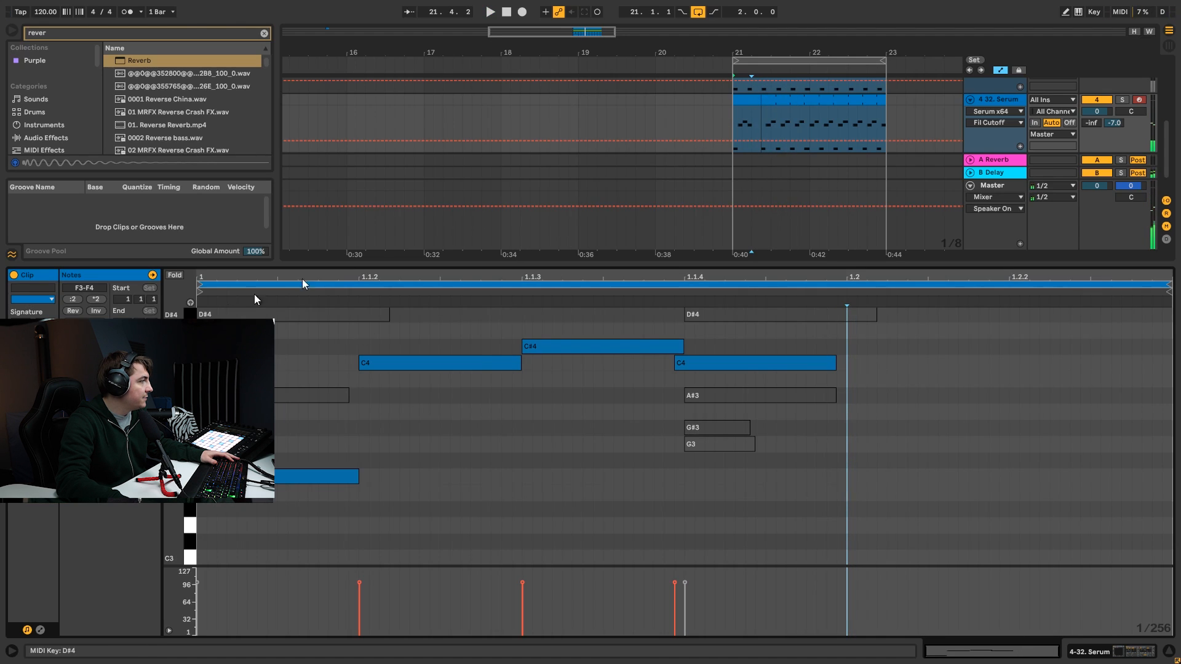
pyautogui.moveTo(755, 101); pyautogui.dragTo(883, 103)
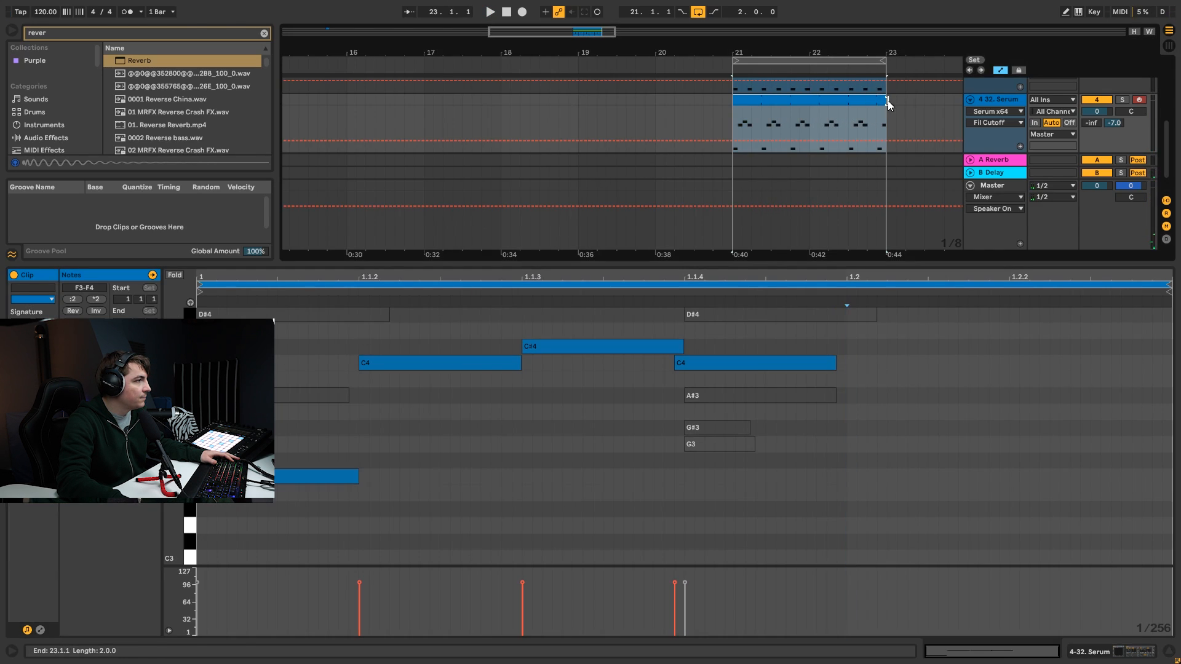
pyautogui.press('space')
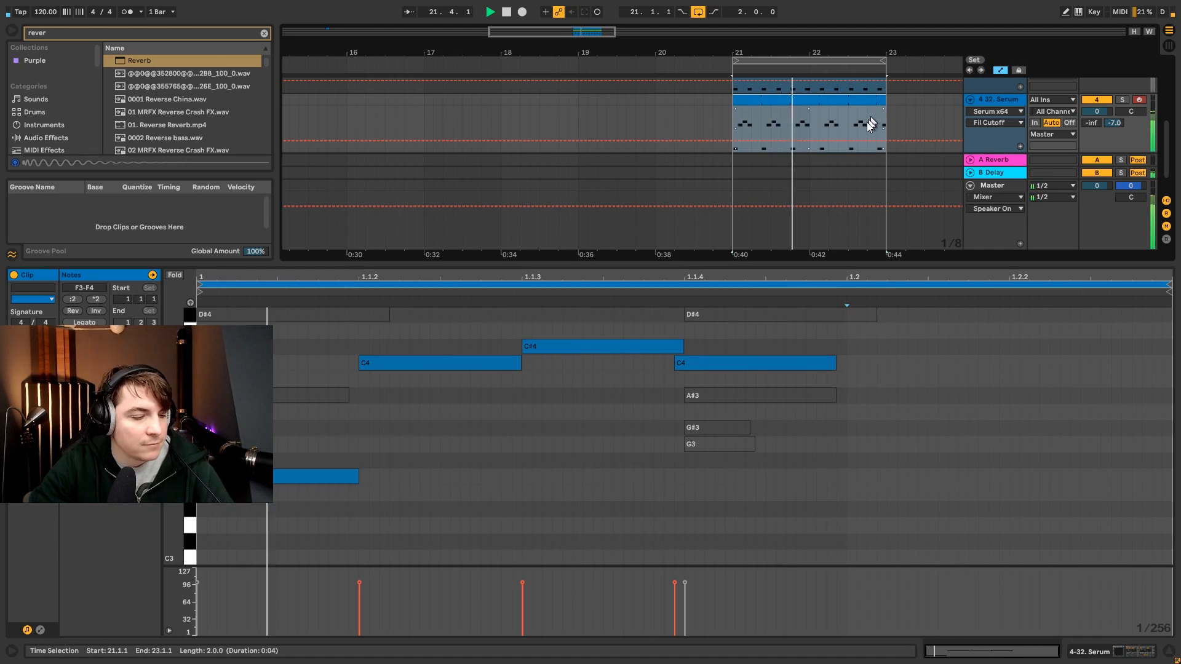
# Lower the 4 32. Serum track's send to the B Delay return to -22.5 dB and play the loop.
pyautogui.hotkey('shift', 'Tab')
pyautogui.press('space')
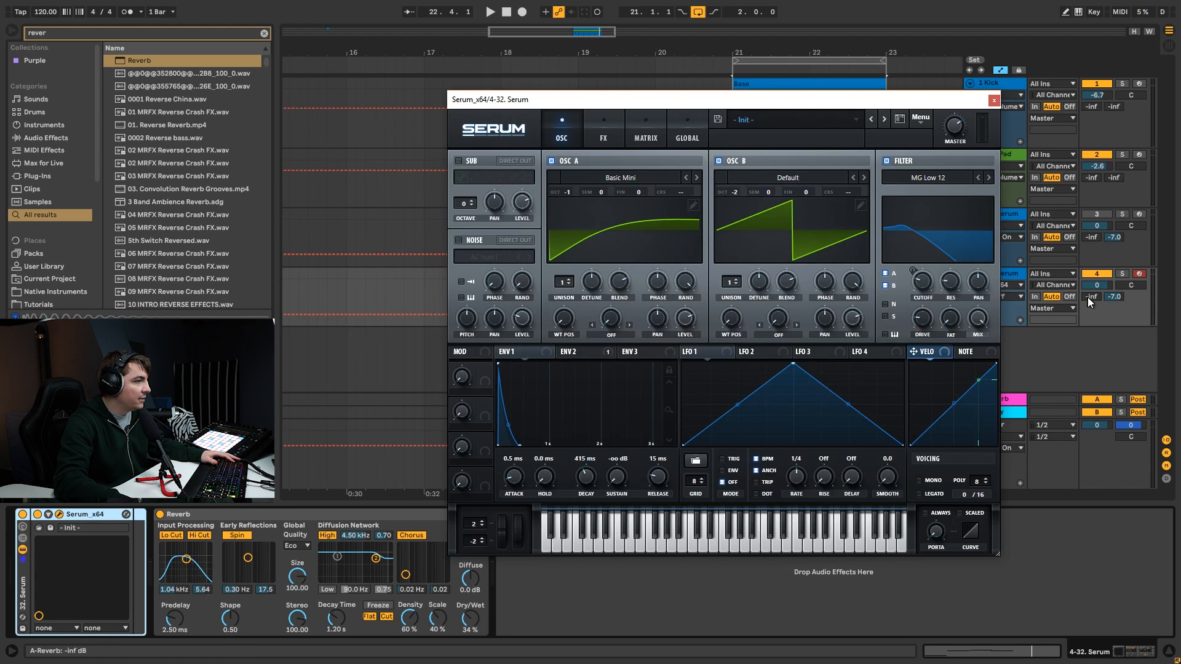
pyautogui.moveTo(1114, 297); pyautogui.dragTo(1115, 308)
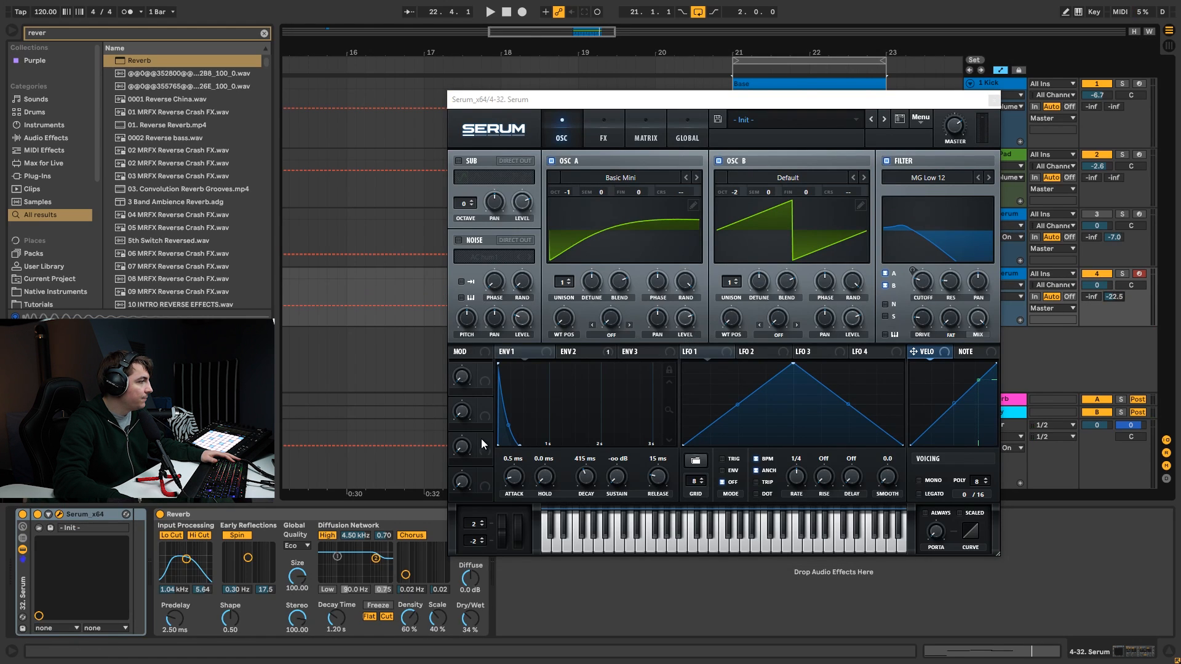
pyautogui.press('space')
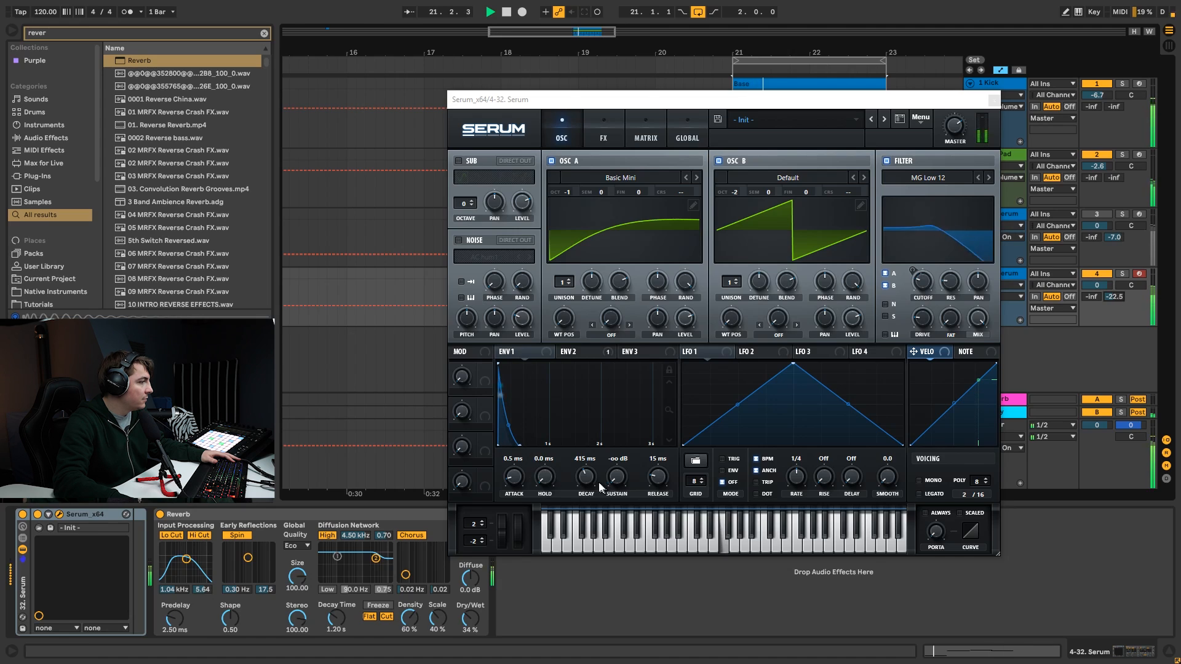
# Set Serum's Env 1 to a 16 ms attack, -19.8 dB sustain and 546 ms release.
pyautogui.moveTo(617, 478); pyautogui.dragTo(613, 431)
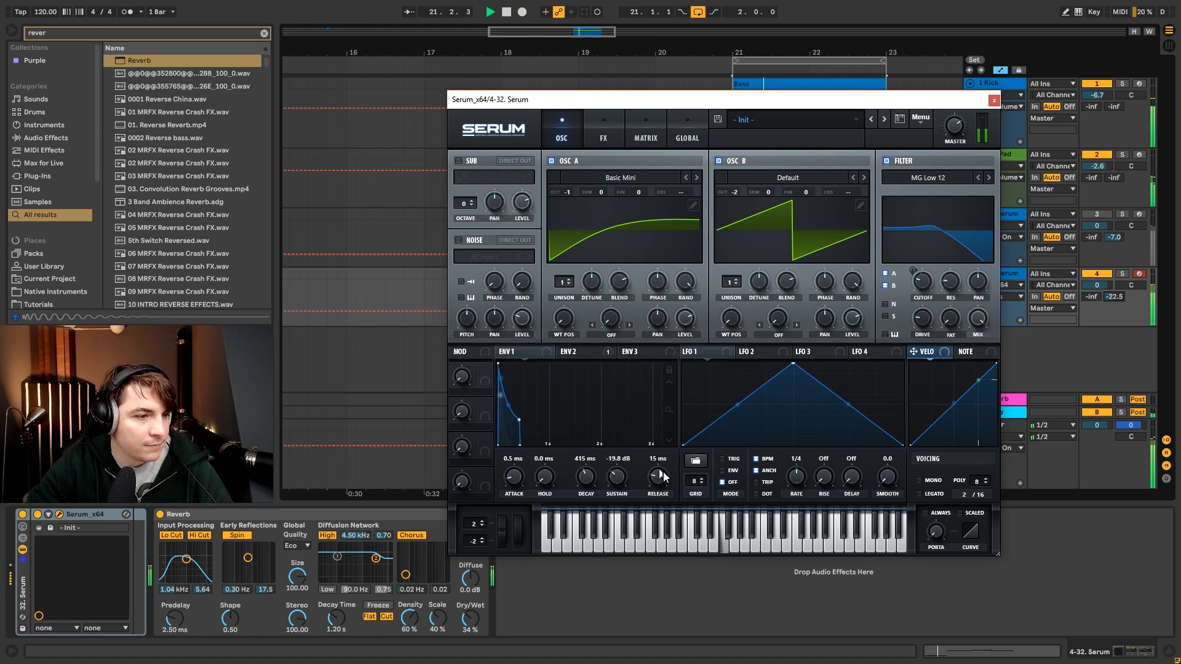
pyautogui.moveTo(656, 475); pyautogui.dragTo(584, 357)
pyautogui.click(581, 352)
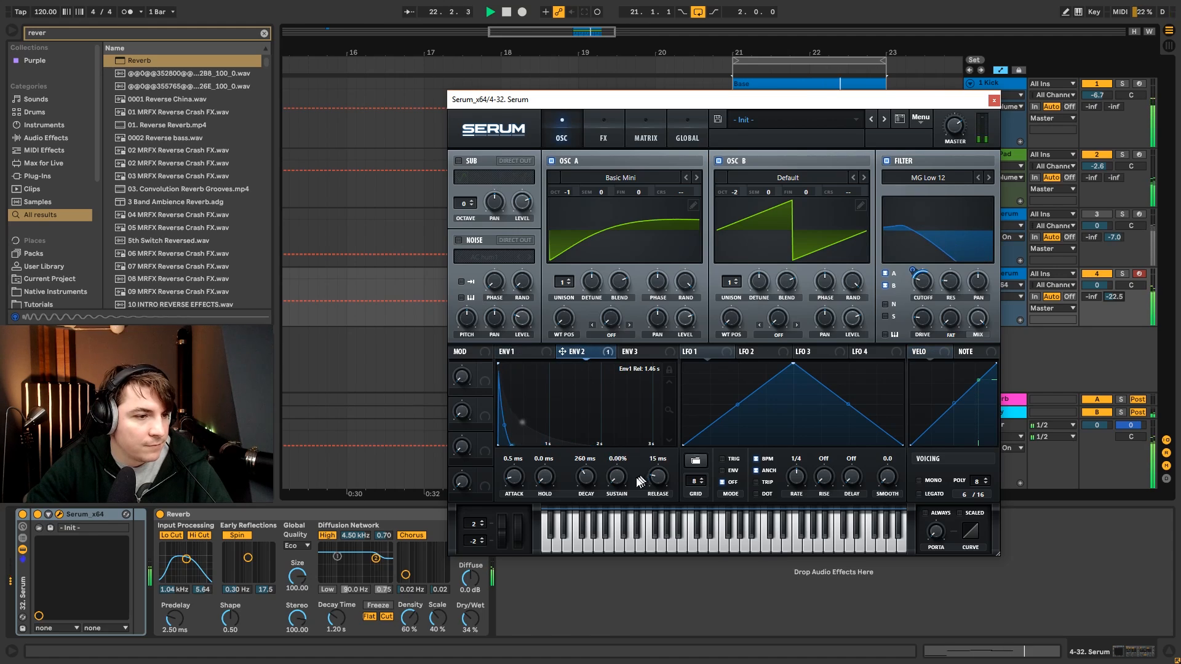
pyautogui.moveTo(548, 466); pyautogui.dragTo(587, 461)
pyautogui.moveTo(513, 477)
pyautogui.mouseDown()
pyautogui.moveTo(514, 432)
pyautogui.moveTo(519, 493)
pyautogui.moveTo(520, 475)
pyautogui.mouseUp()
pyautogui.click(511, 352)
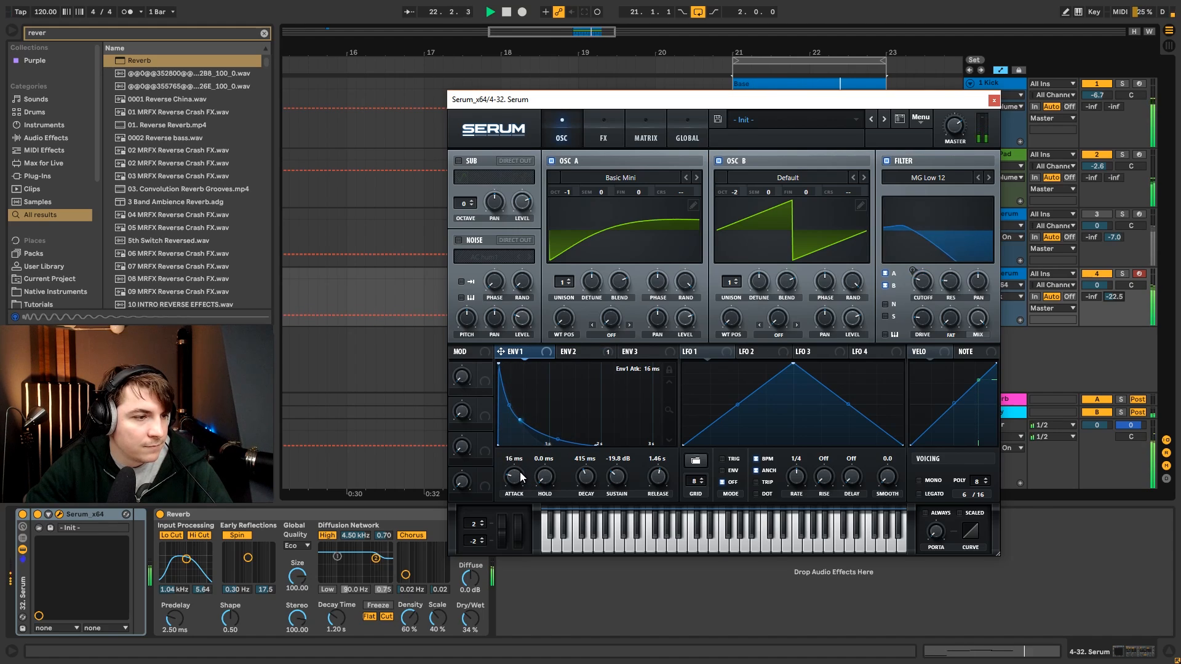
pyautogui.moveTo(656, 477); pyautogui.dragTo(657, 496)
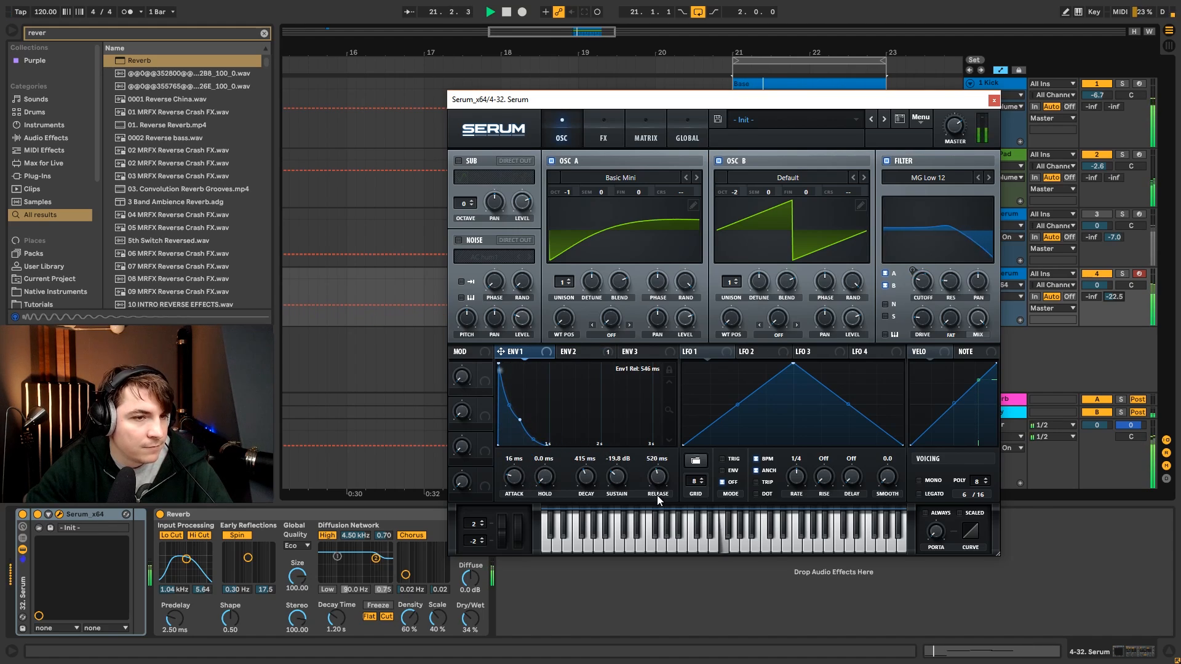
# Try oscillator B at octave -1 and play the loop.
pyautogui.moveTo(734, 194); pyautogui.dragTo(734, 175)
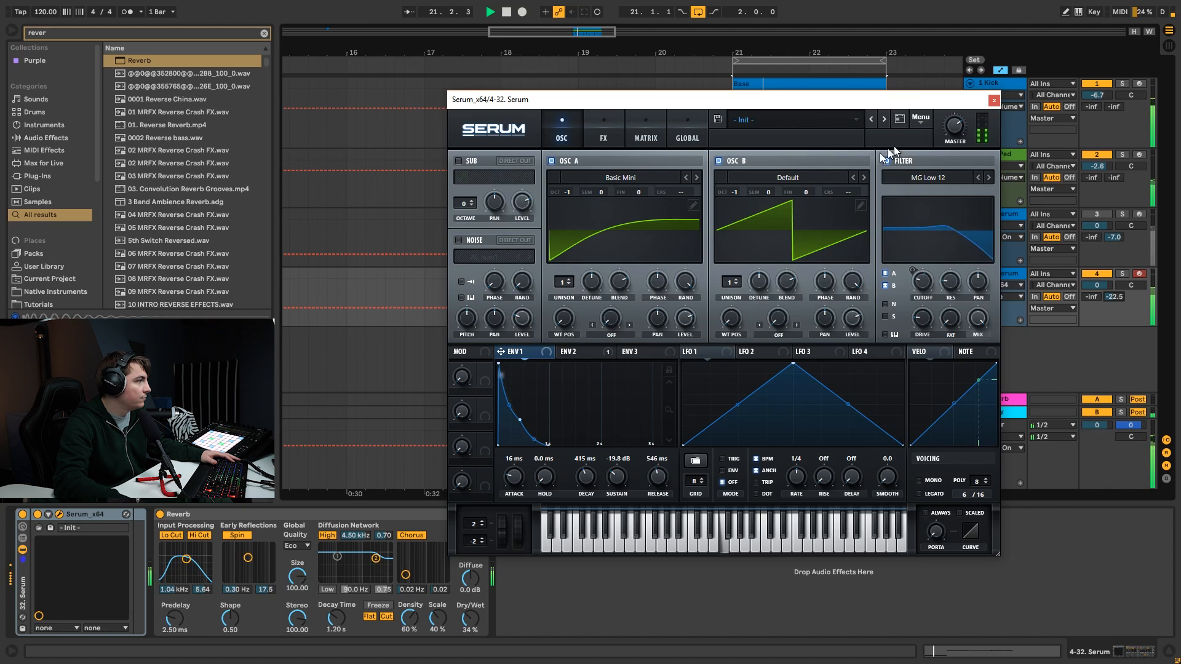
pyautogui.press('space')
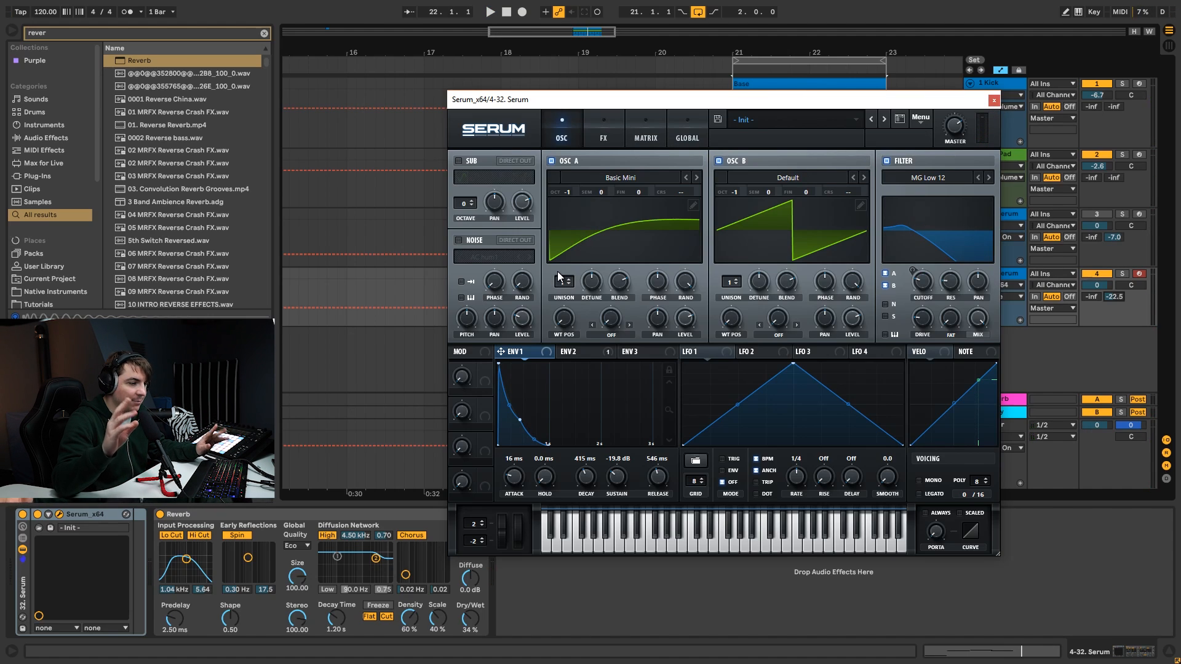
pyautogui.press('space')
pyautogui.moveTo(923, 278)
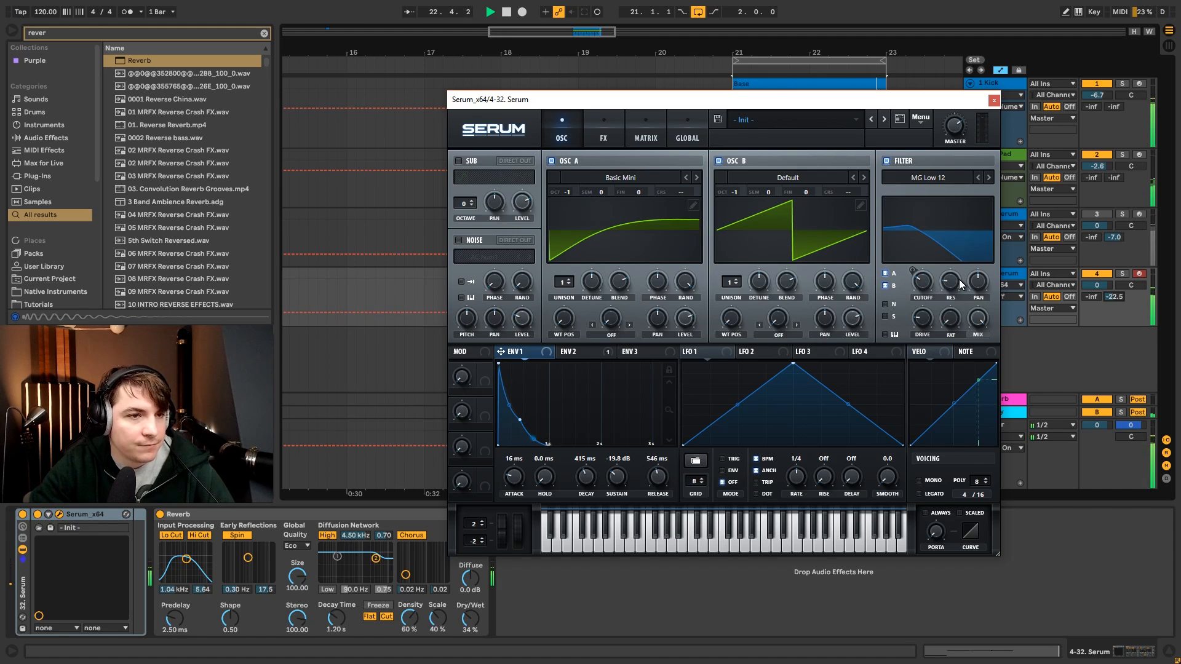
# Change Serum's filter type to MG Low 6 and set oscillator B's octave to -2.
pyautogui.click(989, 177)
pyautogui.click(980, 178)
pyautogui.click(979, 178)
pyautogui.moveTo(928, 307)
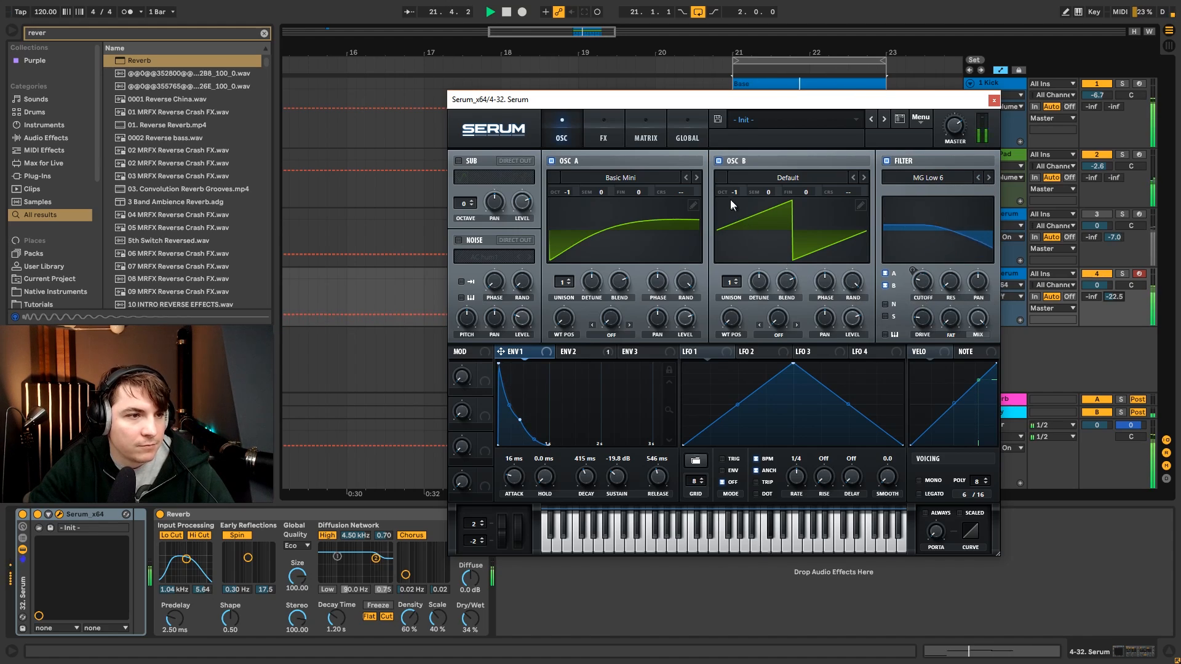
pyautogui.moveTo(737, 193); pyautogui.dragTo(737, 219)
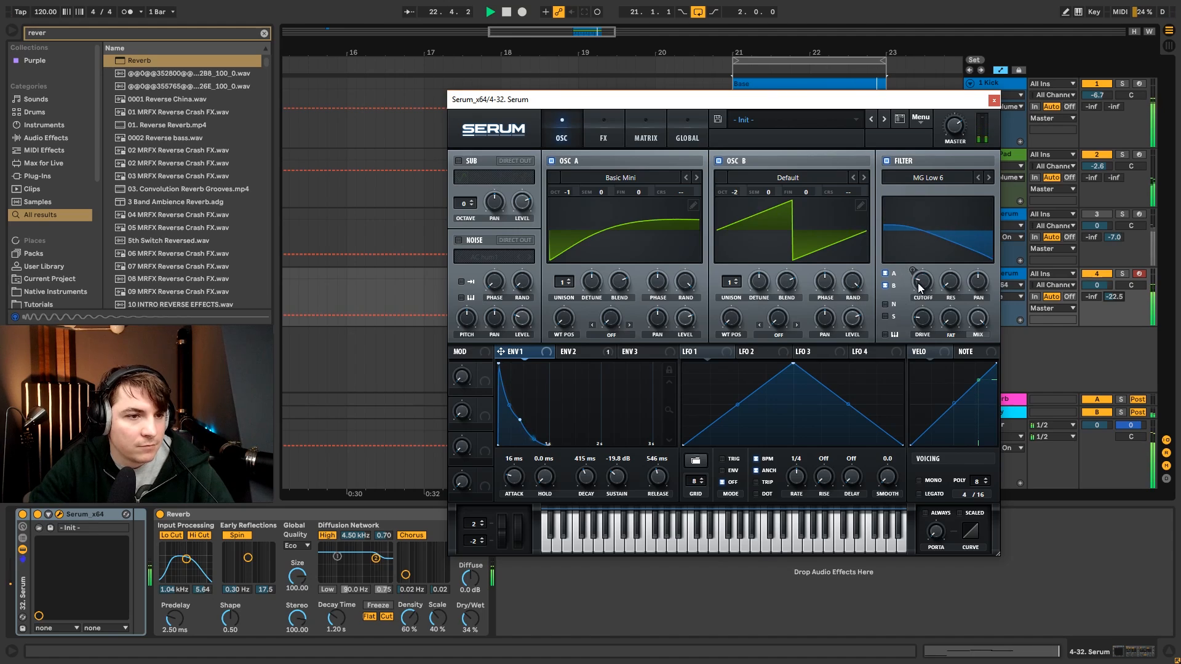
pyautogui.moveTo(924, 291)
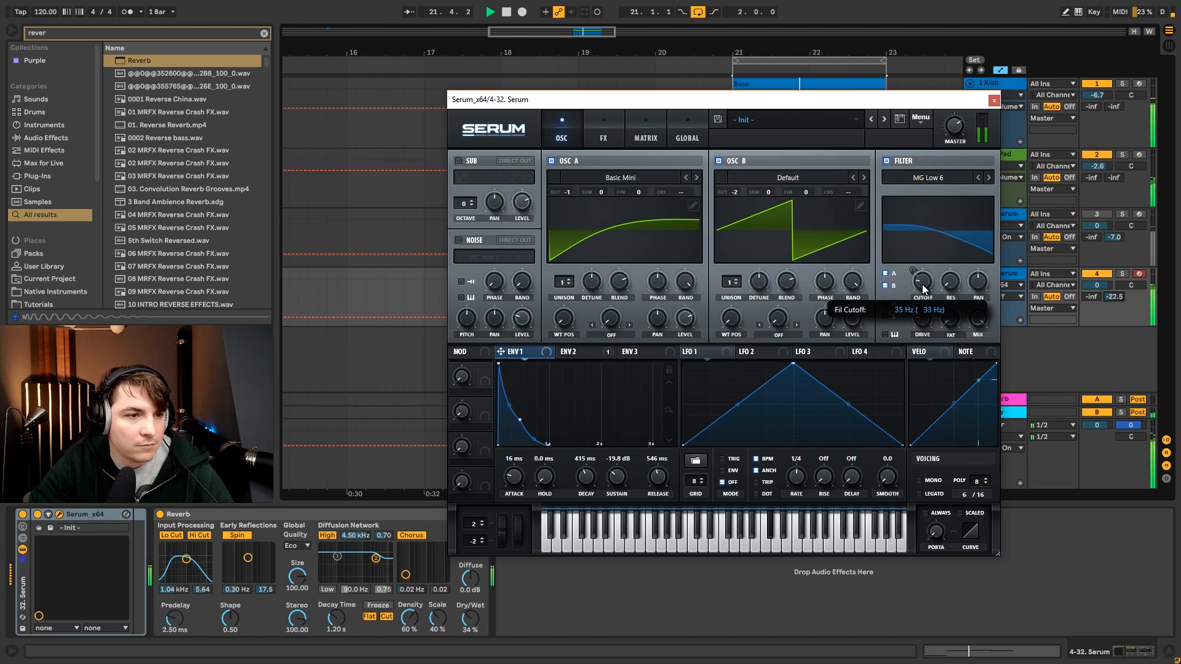
# Adjust the drive of Serum's Distortion effect to 27% and close the plugin window.
pyautogui.click(606, 138)
pyautogui.moveTo(857, 189)
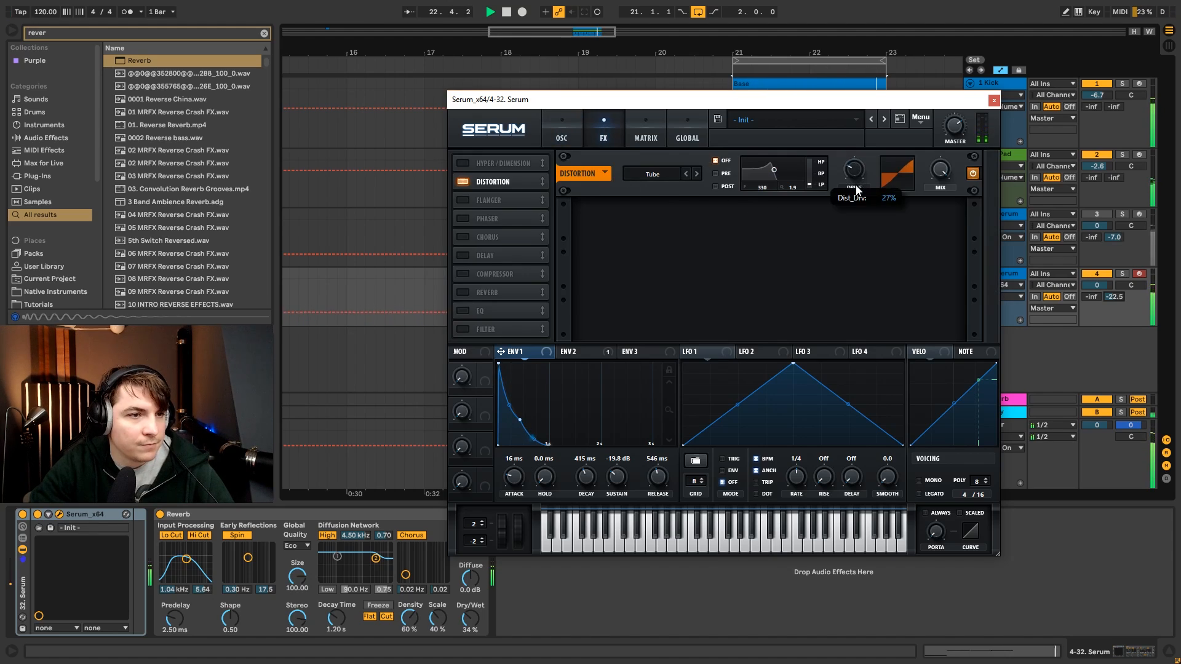
pyautogui.click(565, 126)
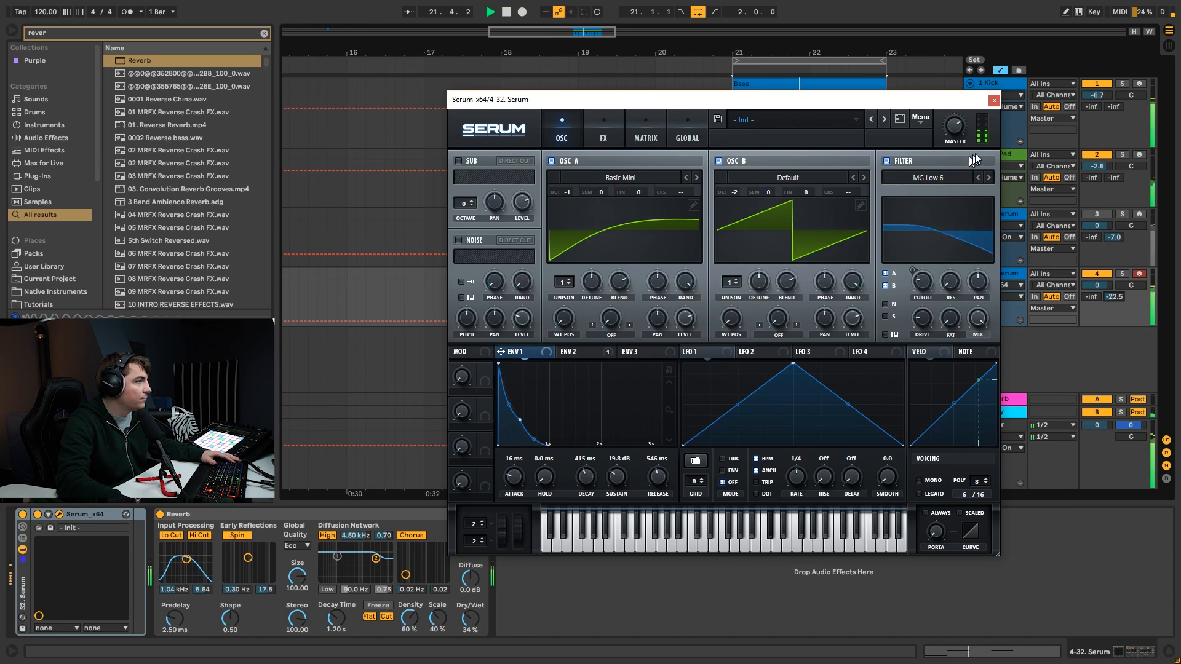
pyautogui.click(993, 100)
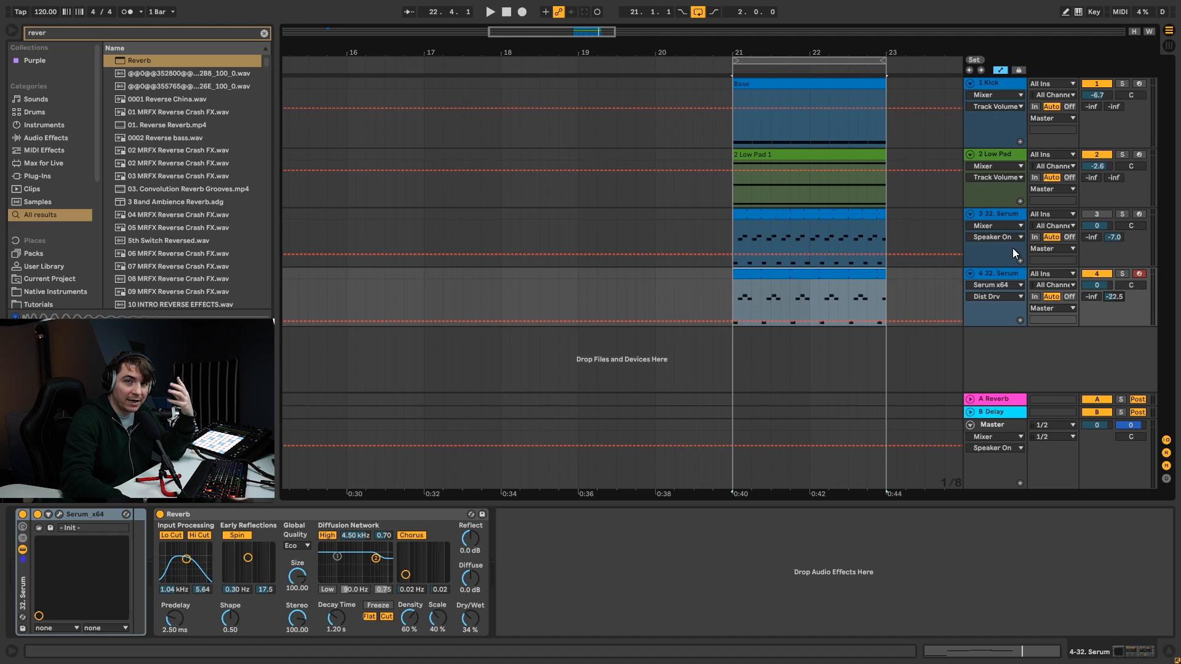
# Deactivate the 4 32. Serum track and collapse both Serum tracks in the arrangement.
pyautogui.click(992, 217)
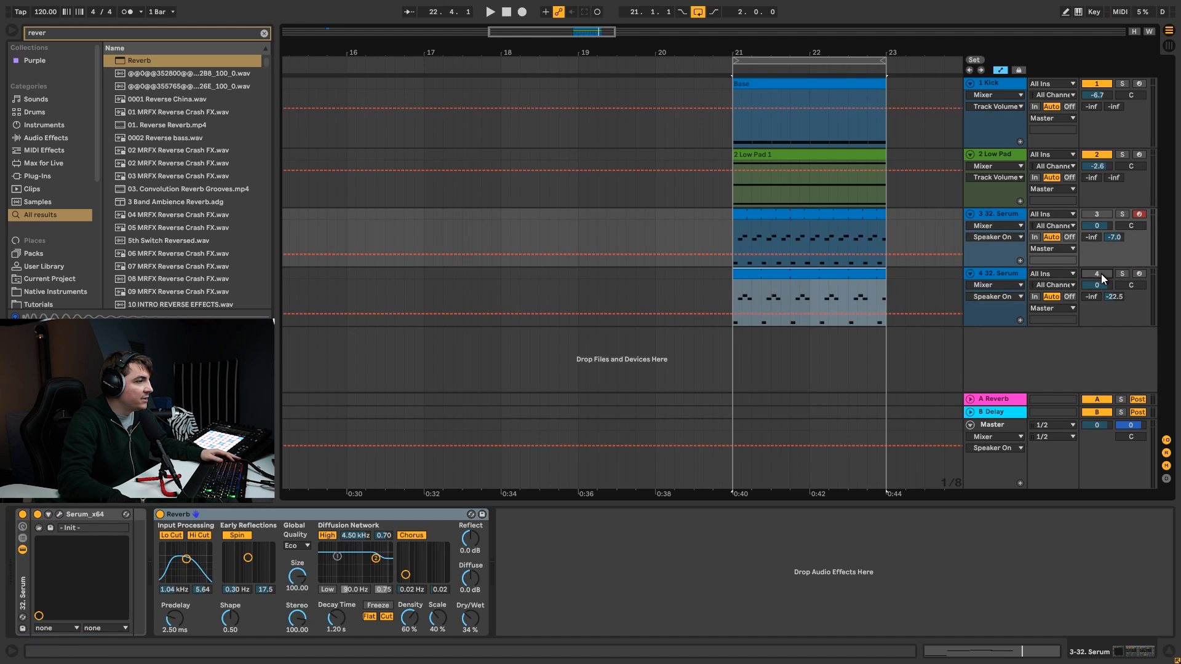
pyautogui.click(1004, 274)
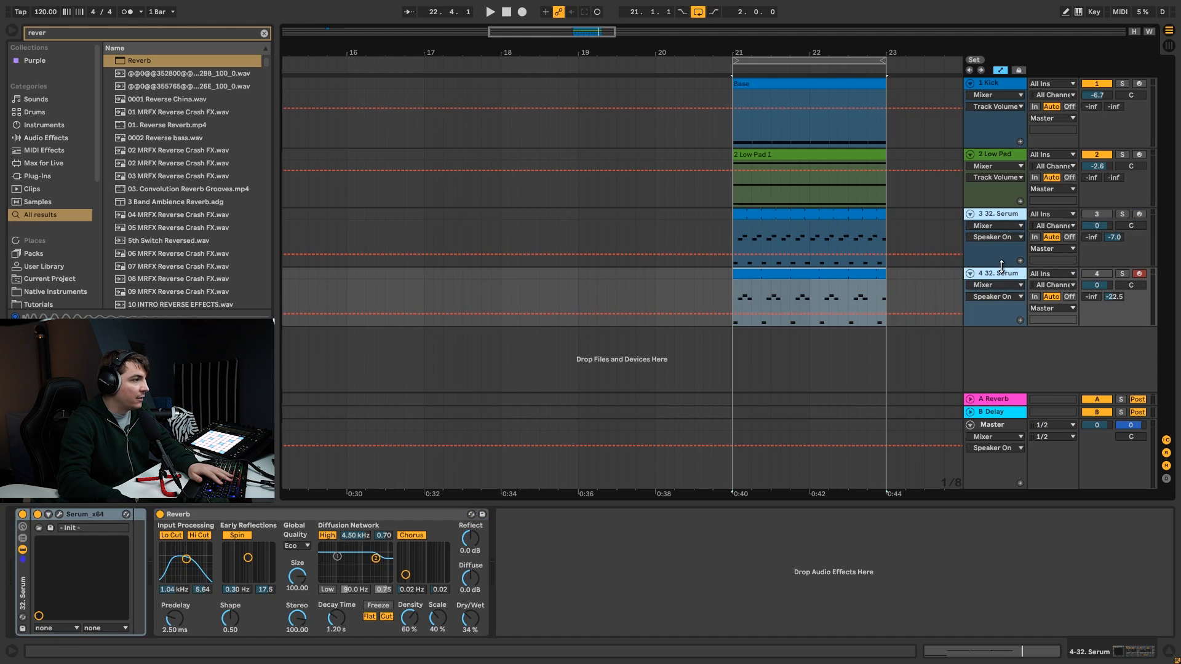
pyautogui.click(970, 214)
pyautogui.click(970, 226)
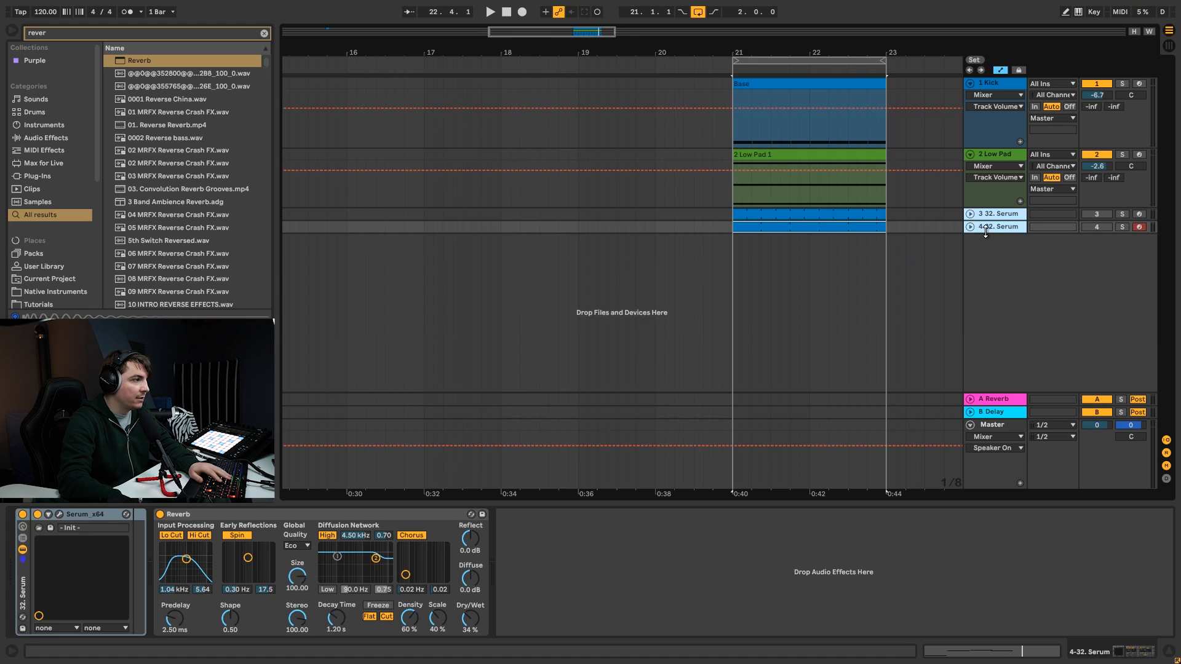
# Search the browser for serum, load 32. Serum.adg onto a new track and initialize its preset.
pyautogui.click(915, 227)
pyautogui.hotkey('ctrl', 'f')
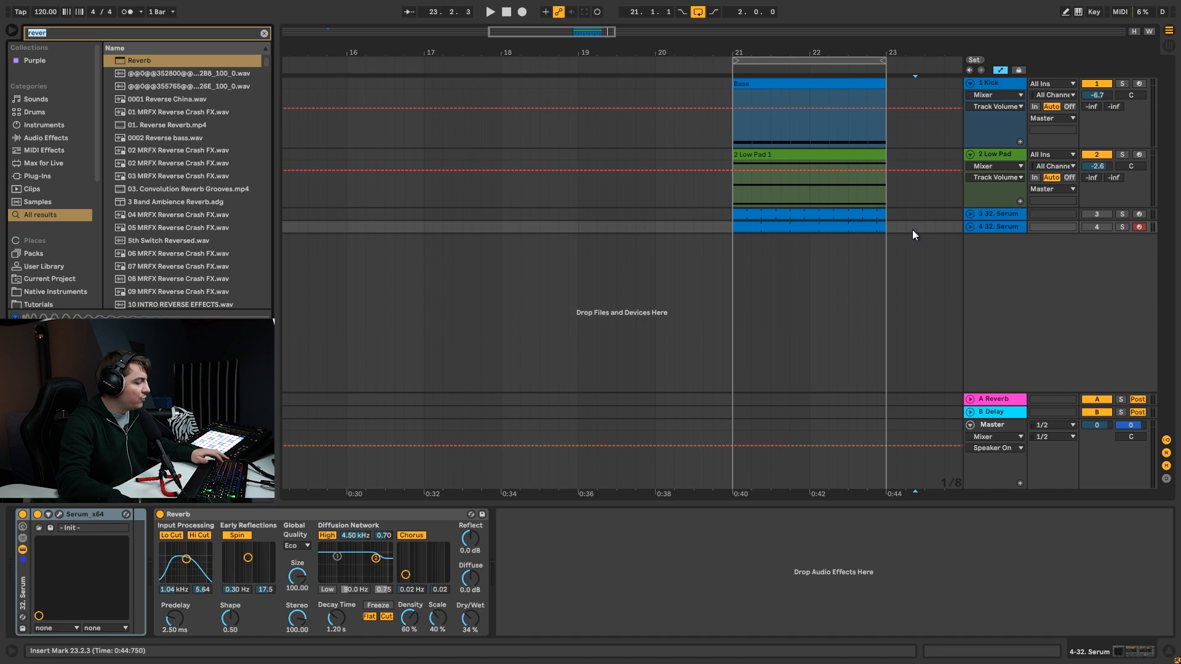
pyautogui.write('serum')
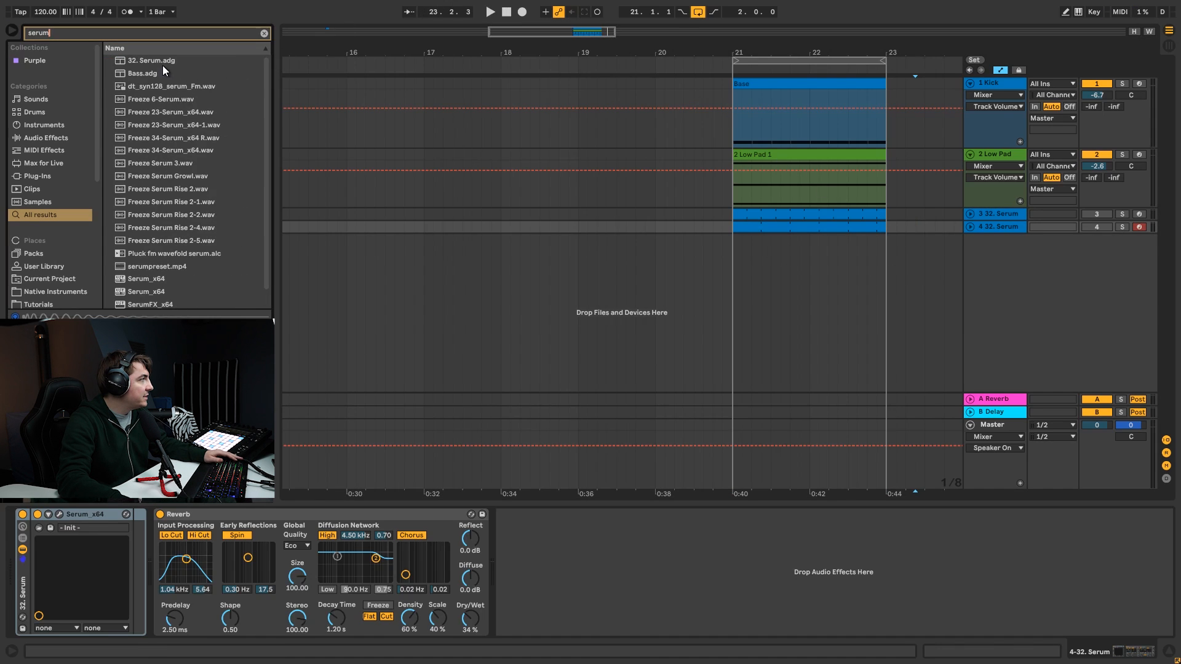
pyautogui.moveTo(163, 66); pyautogui.dragTo(465, 158)
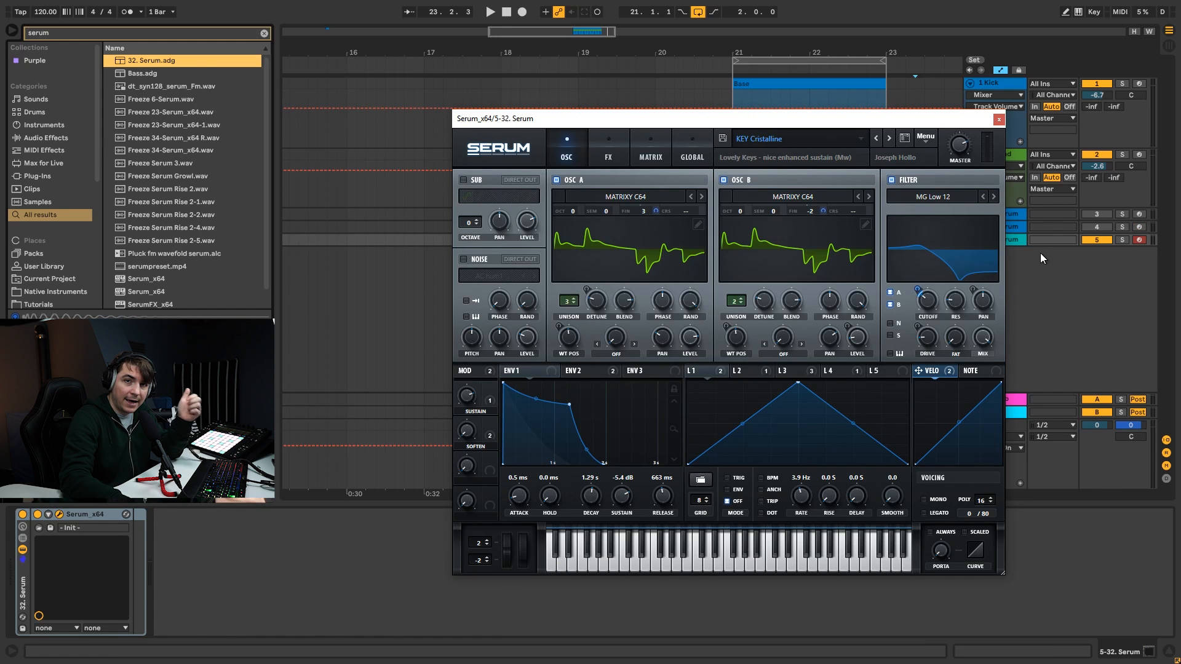
pyautogui.click(925, 138)
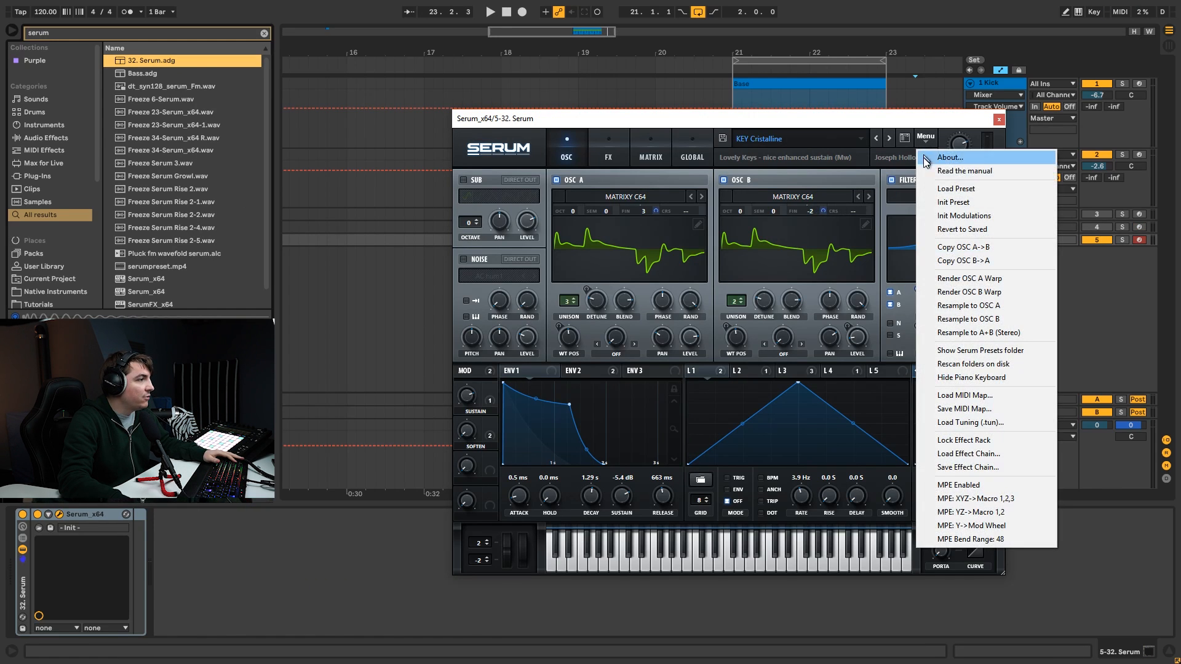
pyautogui.click(969, 205)
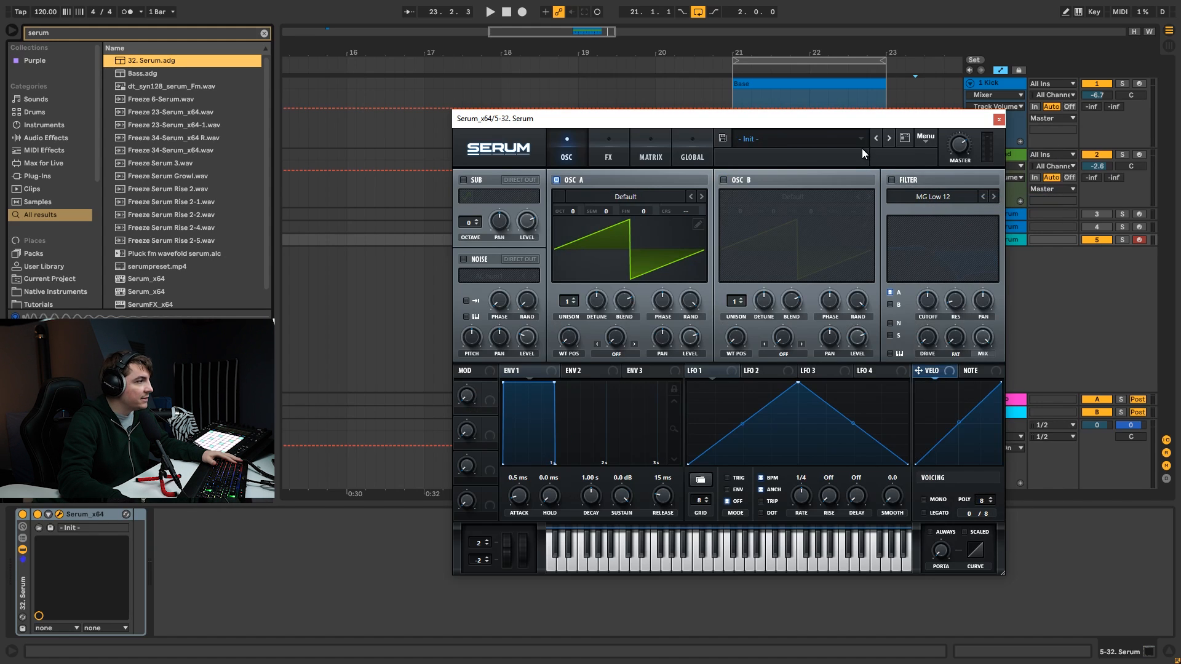
# Create a MIDI clip at bar 21 on the 5 32. Serum track, extend it to 22.1.3 and unfold the track.
pyautogui.moveTo(881, 123); pyautogui.dragTo(856, 403)
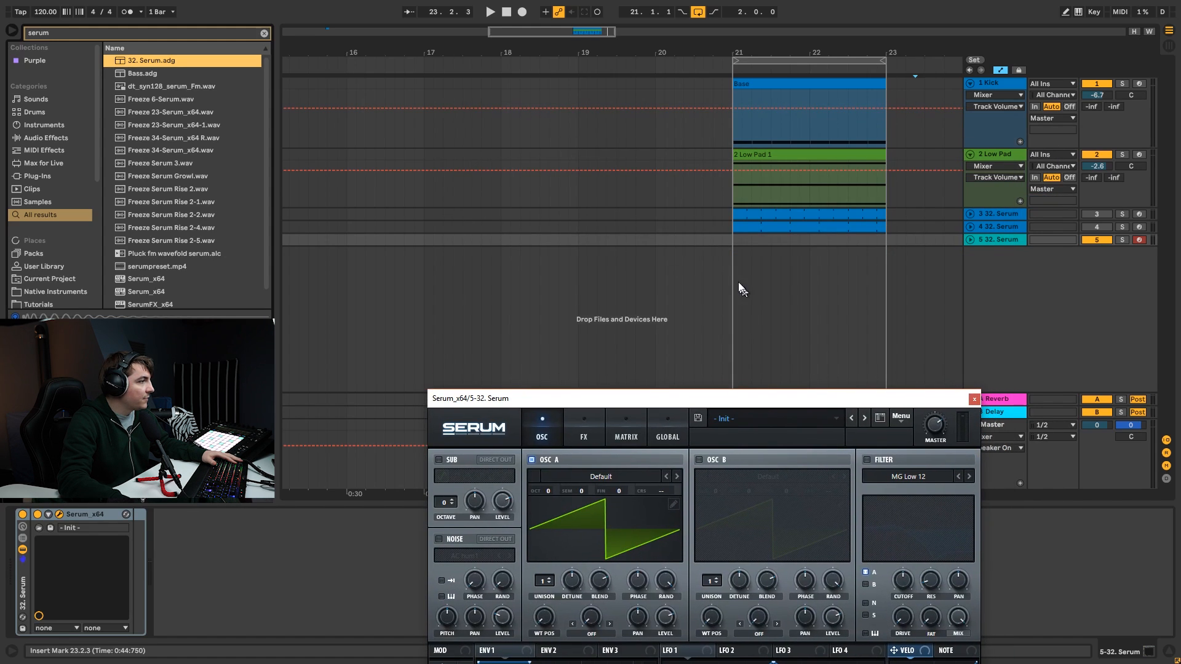
pyautogui.click(738, 241)
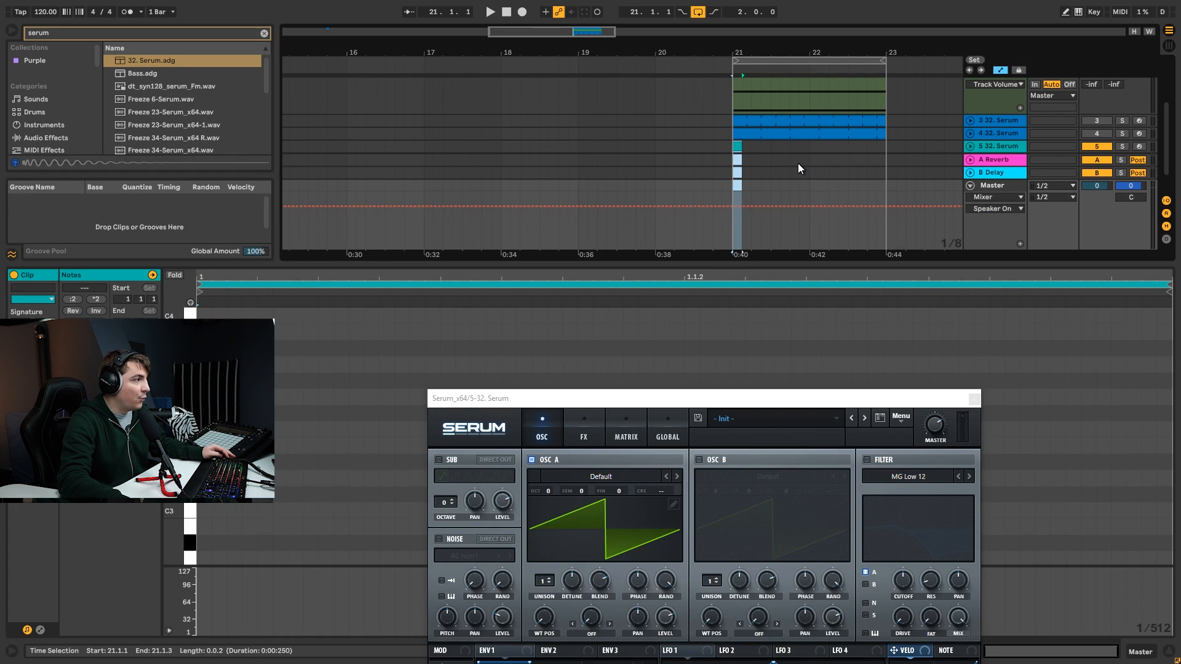
pyautogui.hotkey('shift', 'Tab')
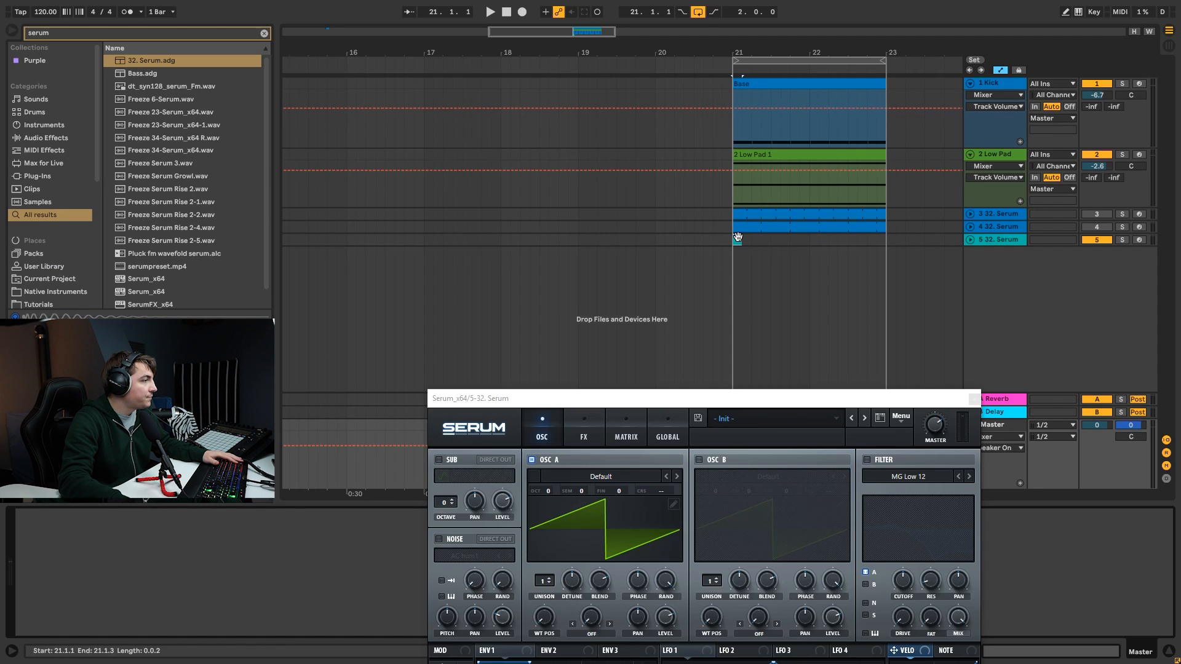
pyautogui.moveTo(740, 237); pyautogui.dragTo(819, 236)
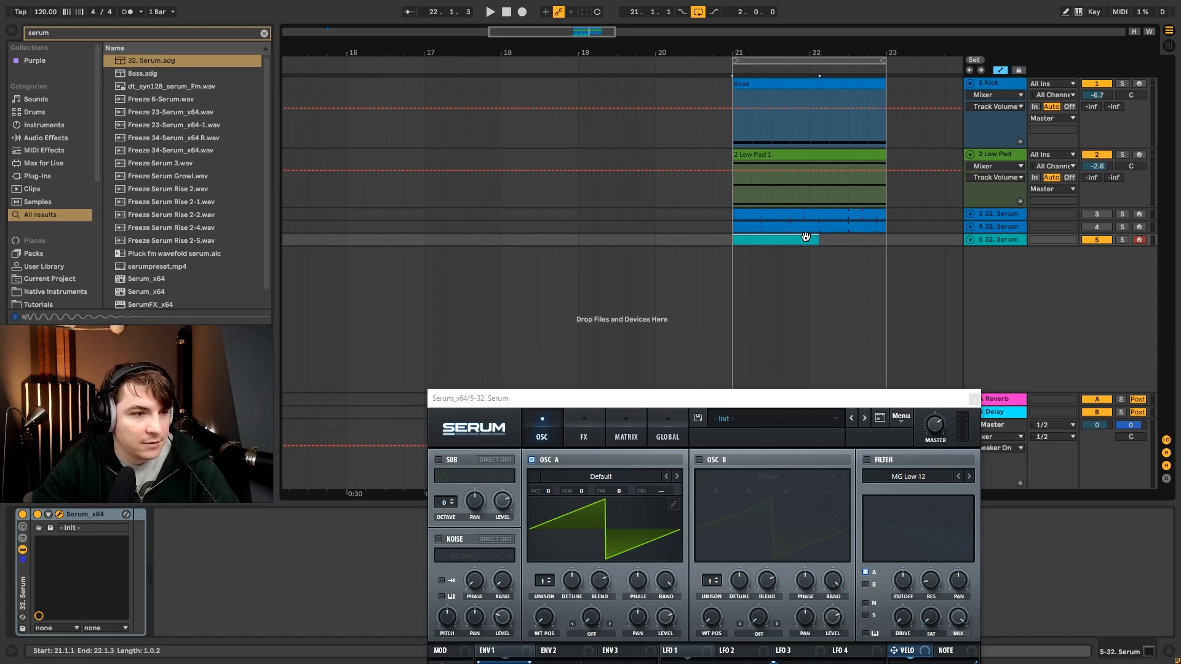
pyautogui.click(970, 241)
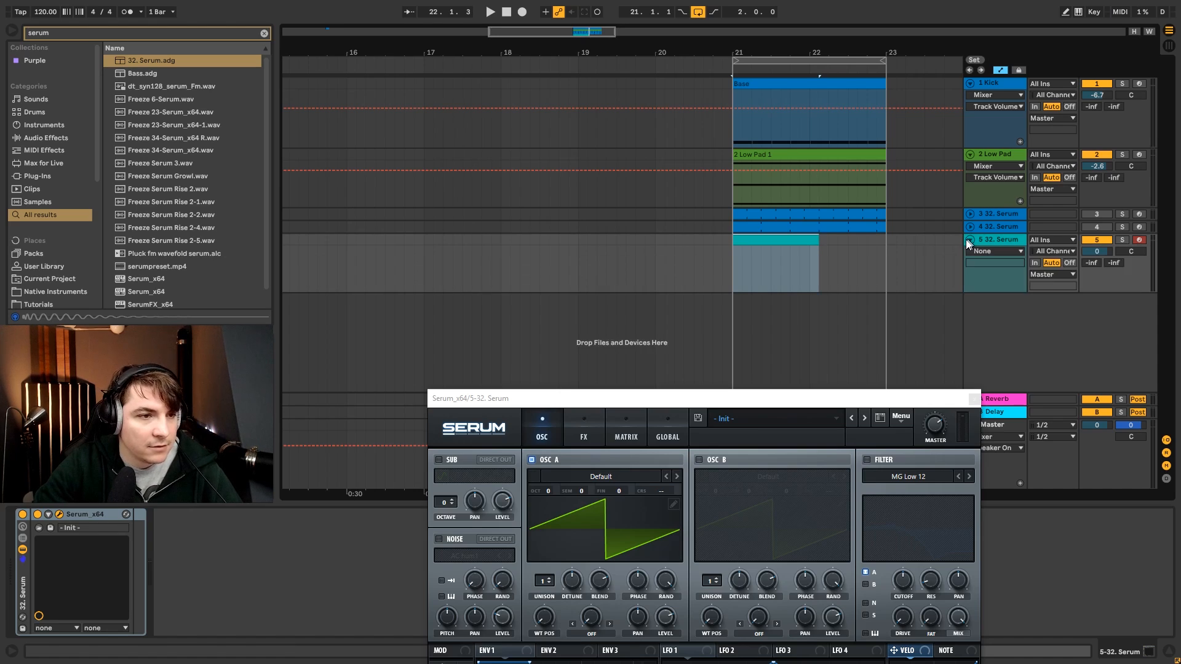
# Open the new clip's notes, close the Serum window and add an F2 note at the clip's start.
pyautogui.doubleClick(773, 249)
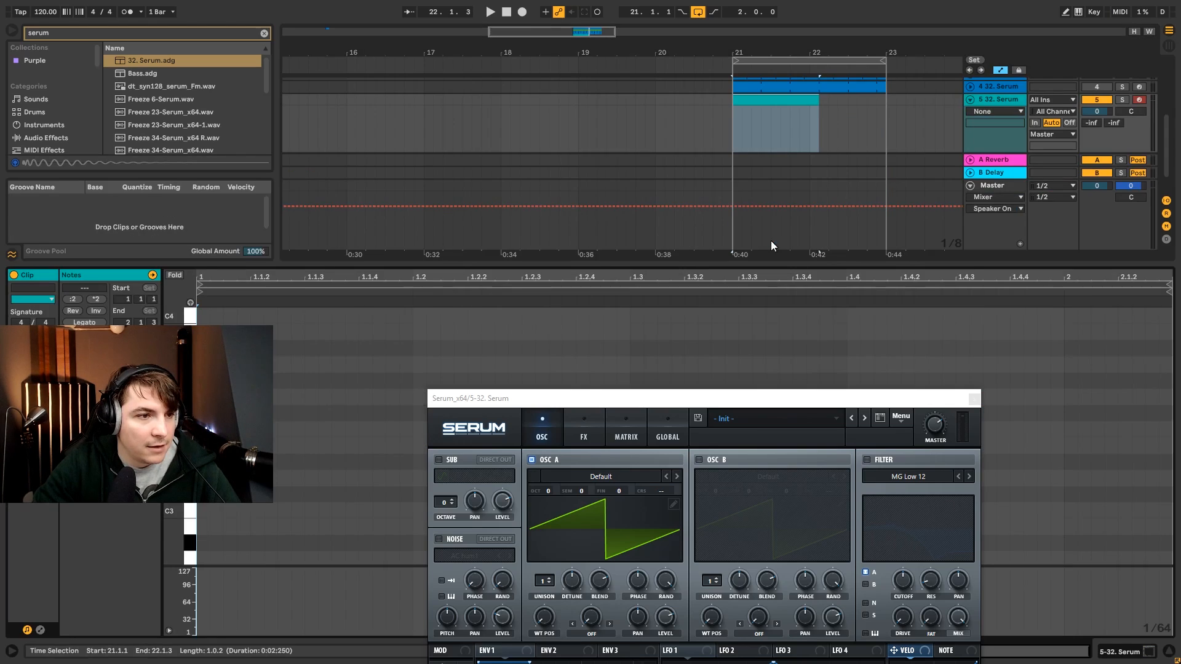
pyautogui.click(974, 400)
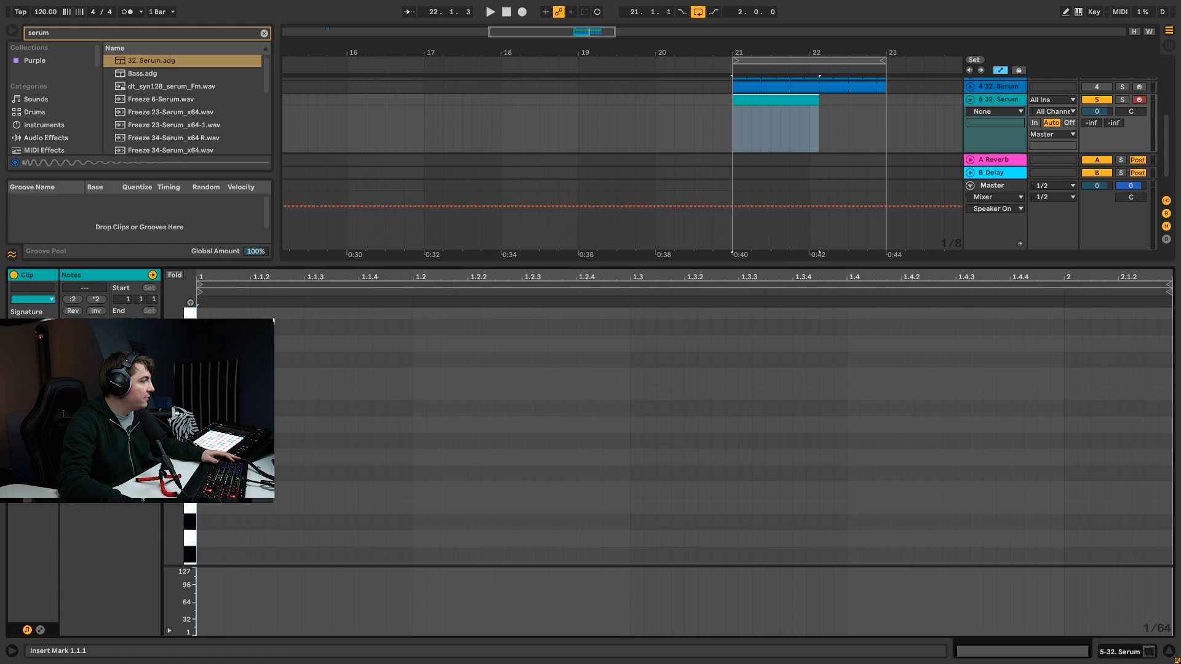
pyautogui.doubleClick(204, 490)
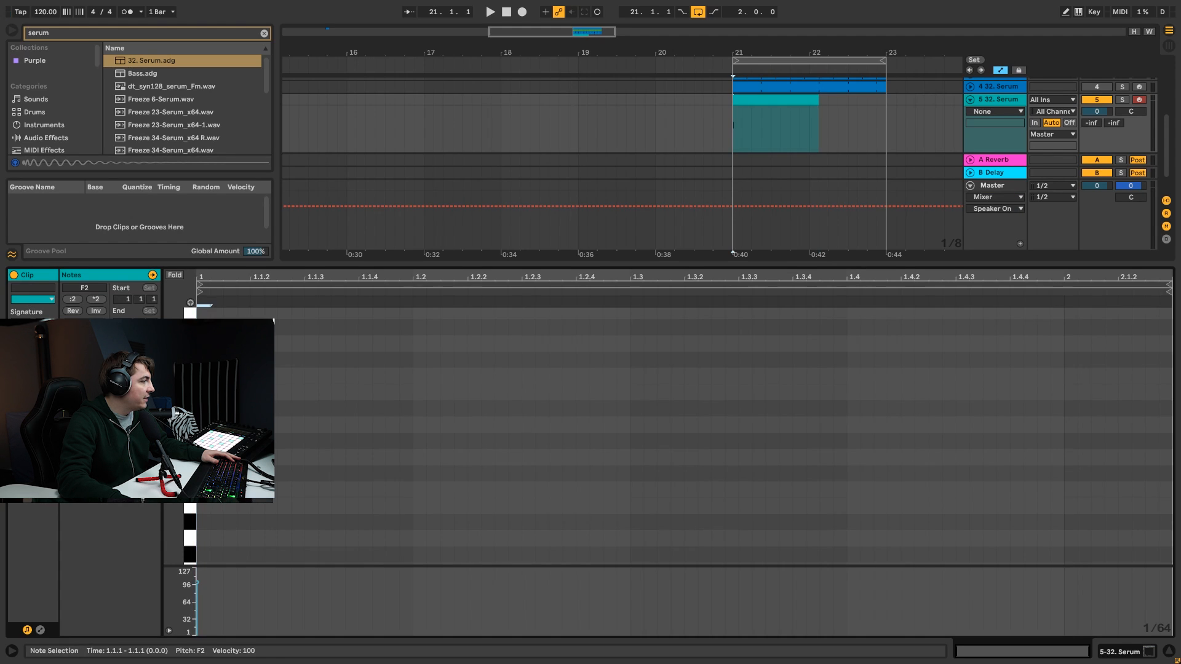
# Lengthen the F2 note to 1.2.1 and stack equally long G2, G#2, A#2, C3 and C#3 notes at the clip's start.
pyautogui.moveTo(206, 490); pyautogui.dragTo(440, 490)
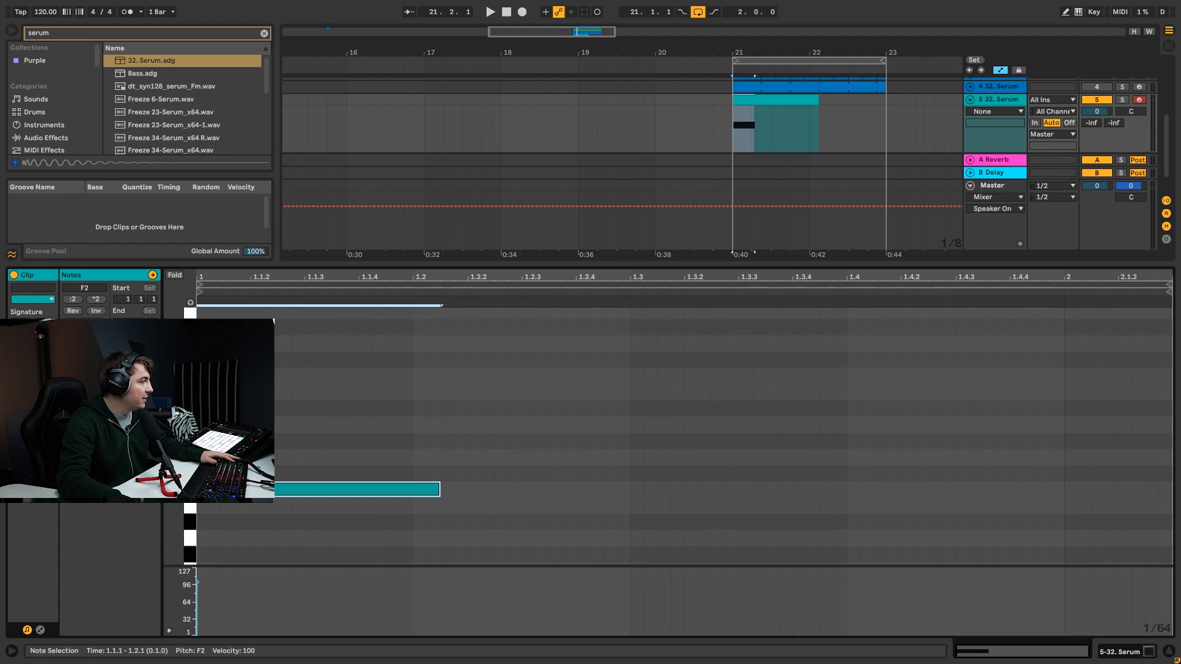
pyautogui.doubleClick(204, 457)
pyautogui.doubleClick(204, 441)
pyautogui.doubleClick(204, 408)
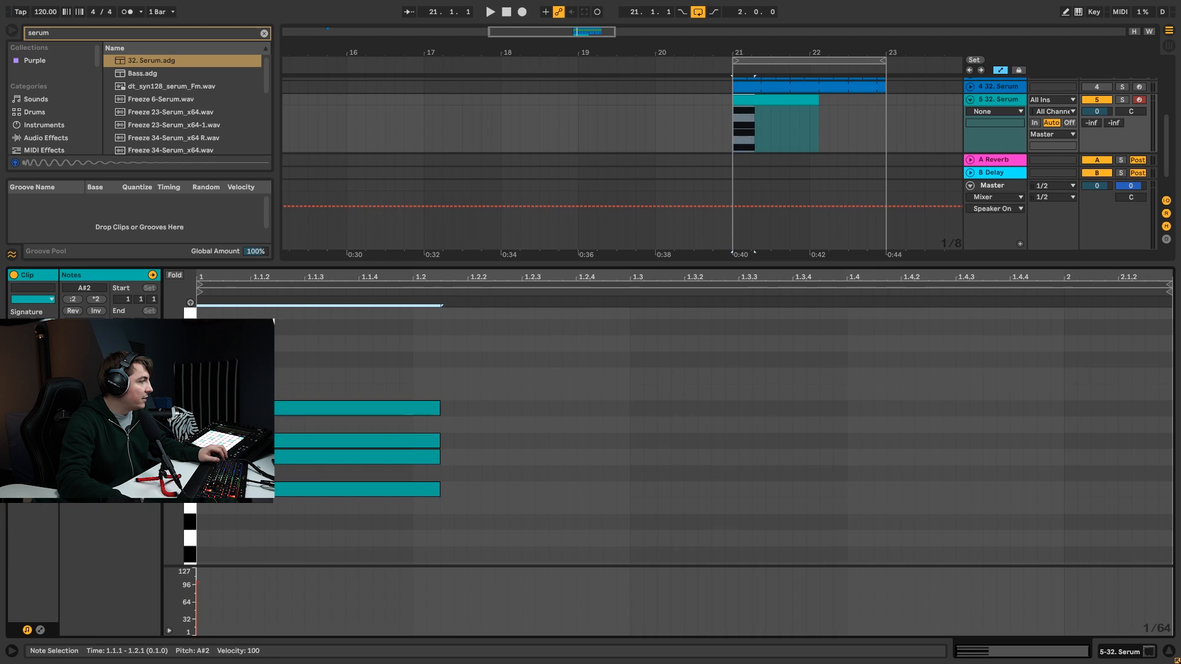
pyautogui.doubleClick(204, 375)
pyautogui.doubleClick(204, 360)
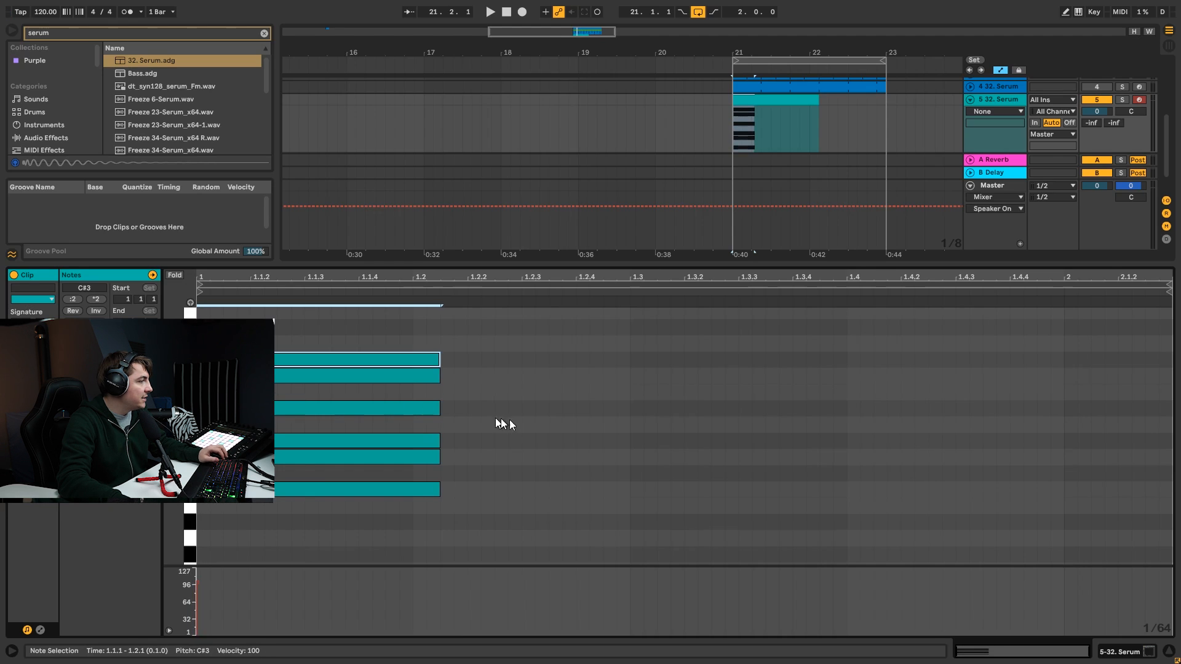
# Deactivate the C3, G#2 and G2 notes in the stack.
pyautogui.click(429, 377)
pyautogui.press('0')
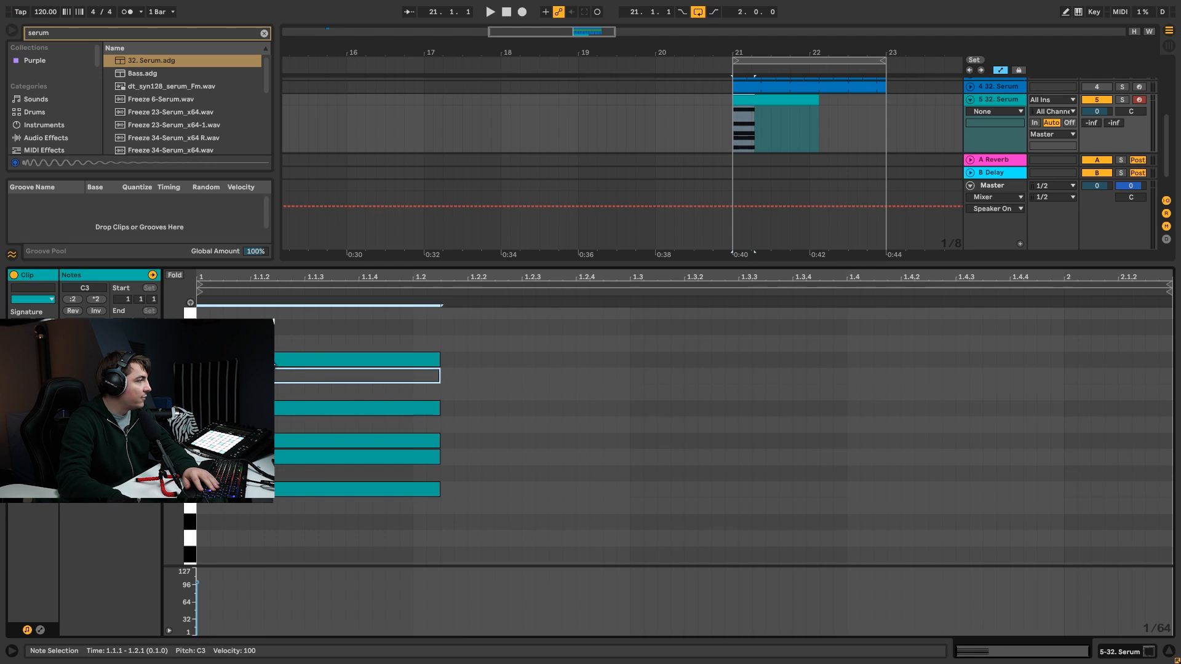
pyautogui.moveTo(246, 442)
pyautogui.mouseDown()
pyautogui.moveTo(232, 473)
pyautogui.moveTo(233, 441)
pyautogui.mouseUp()
pyautogui.keyDown('shift'); pyautogui.click(232, 457); pyautogui.keyUp('shift')
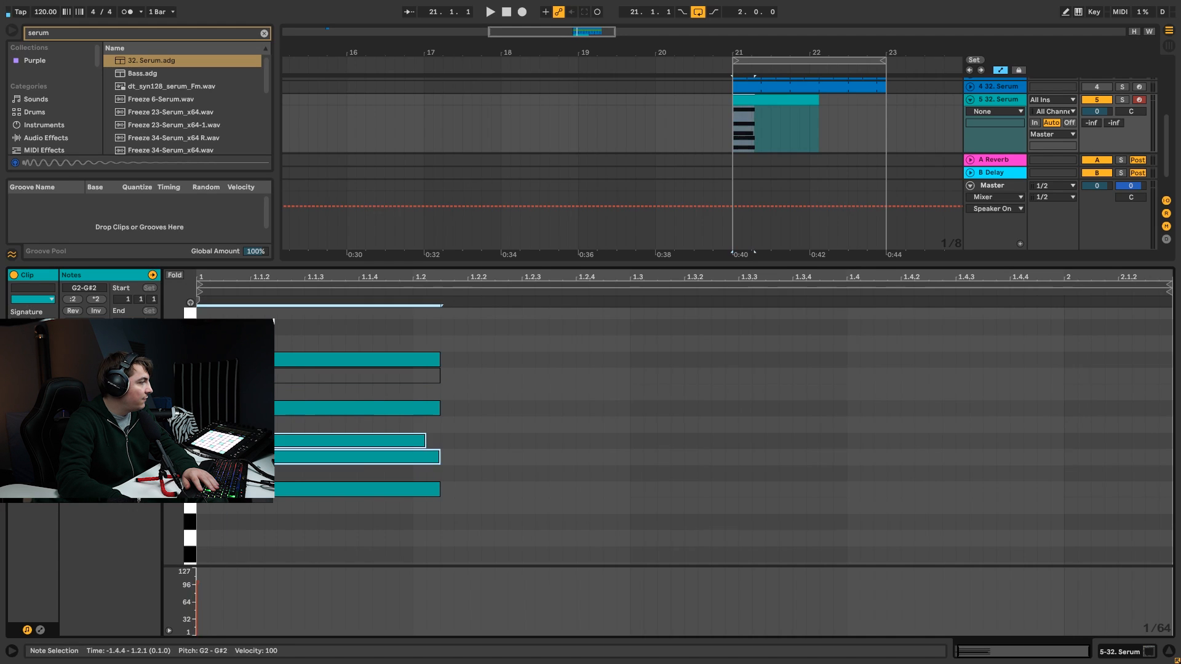
pyautogui.press('0')
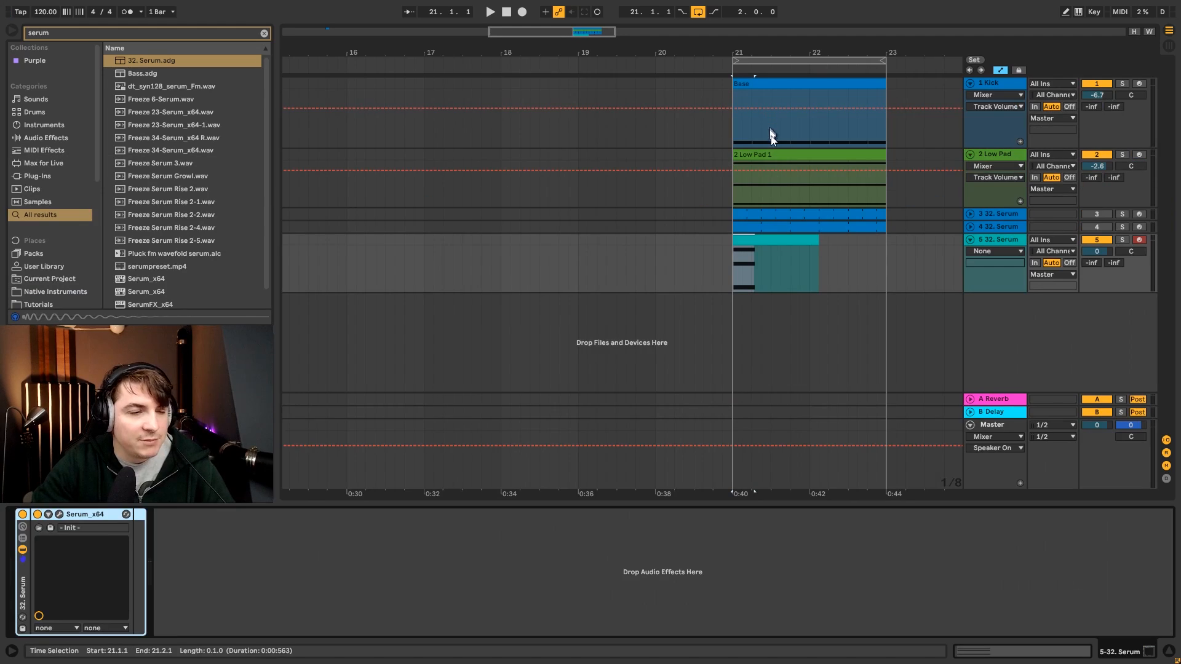
# Extend the 5 32. Serum clip to bar 23, lengthen C#3 to 2.1.1 and place A#2 across the clip's second bar.
pyautogui.moveTo(815, 243); pyautogui.dragTo(886, 243)
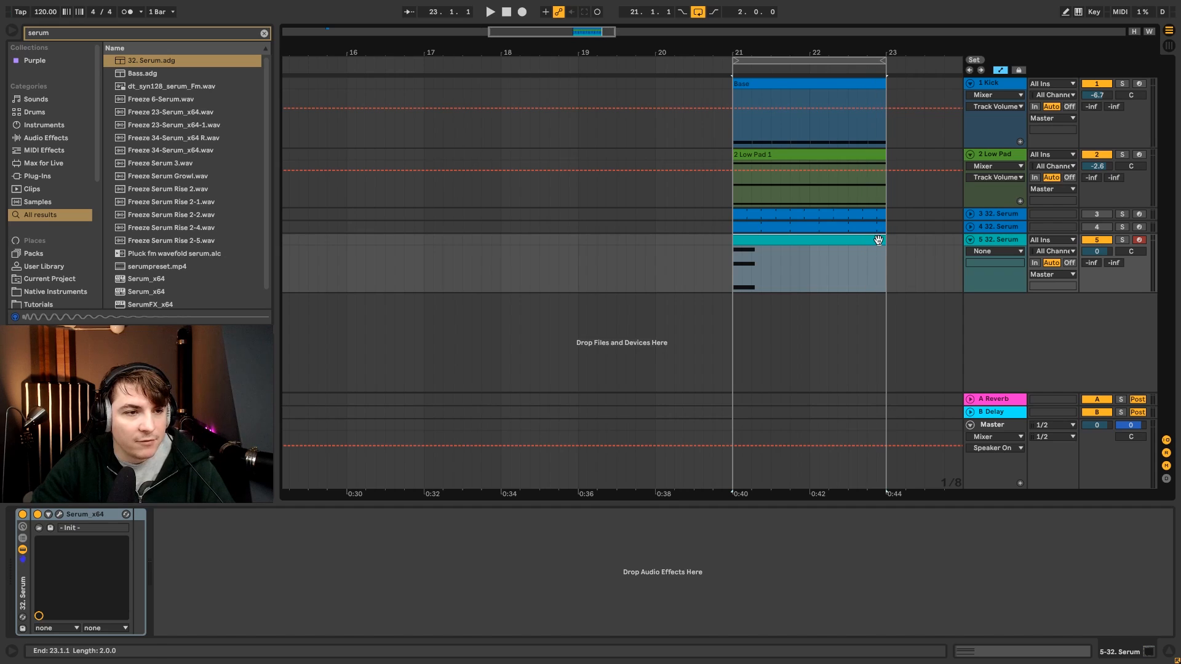
pyautogui.doubleClick(849, 240)
pyautogui.moveTo(332, 360); pyautogui.dragTo(690, 352)
pyautogui.moveTo(312, 407); pyautogui.dragTo(1166, 413)
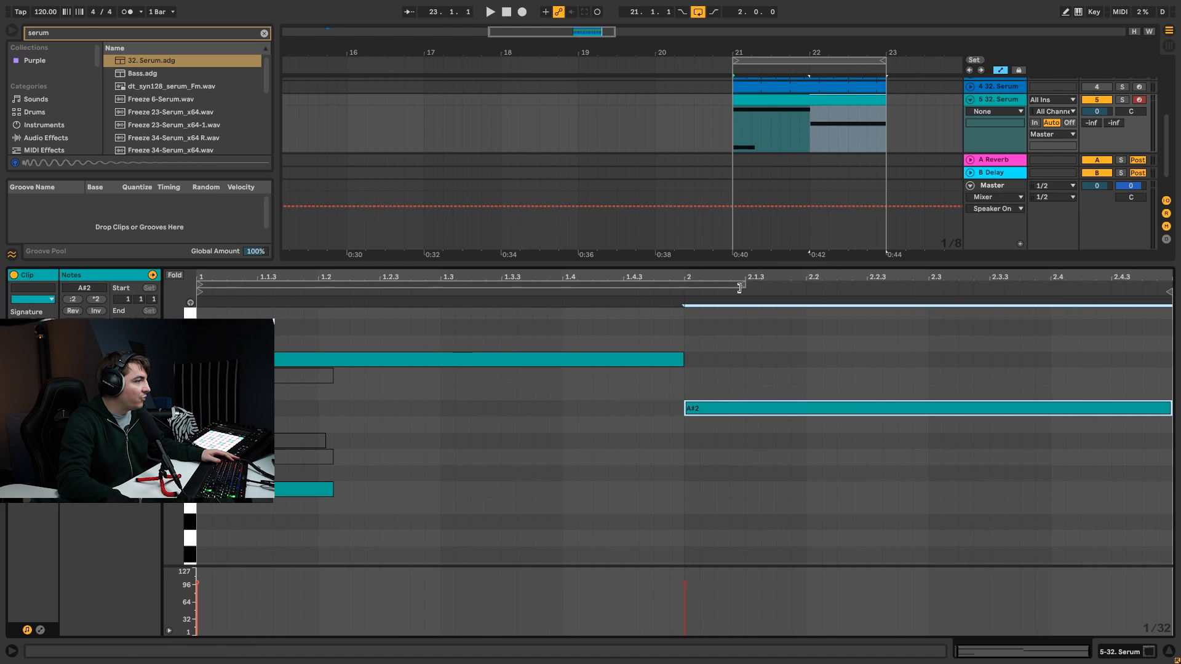
# Shorten C#3 to end at 1.3, fit A#2 between 1.3 and 2, and place F2 across the second bar.
pyautogui.click(837, 100)
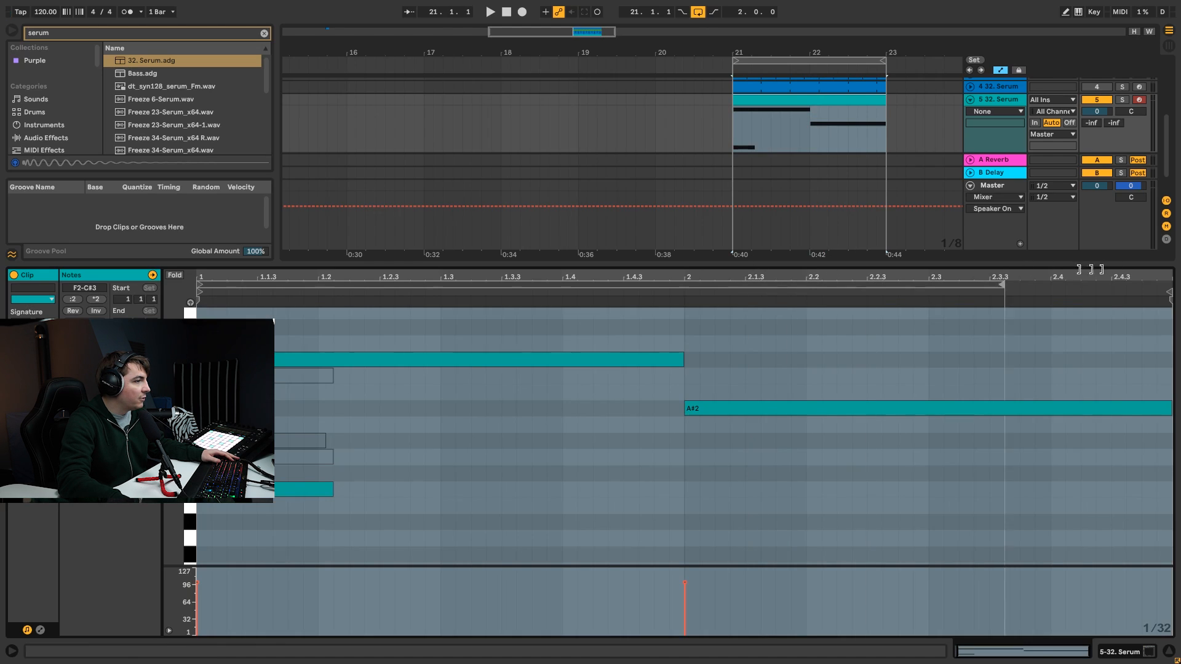
pyautogui.doubleClick(837, 101)
pyautogui.moveTo(464, 278); pyautogui.dragTo(681, 270)
pyautogui.moveTo(682, 313); pyautogui.dragTo(441, 313)
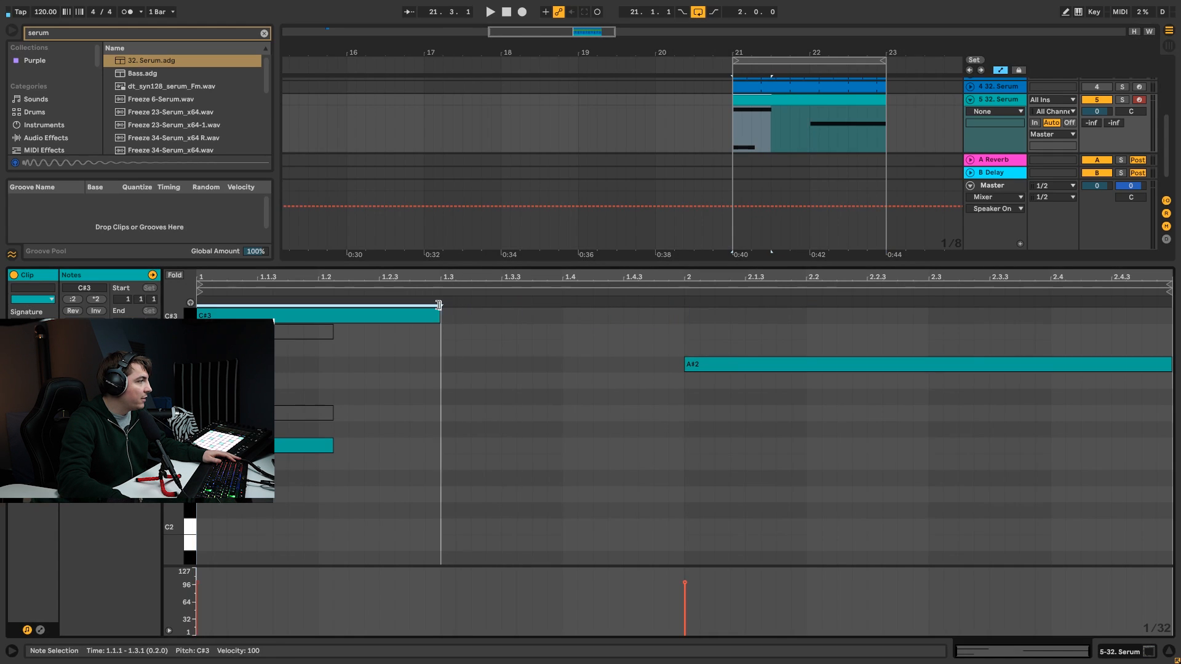
pyautogui.moveTo(717, 363); pyautogui.dragTo(480, 360)
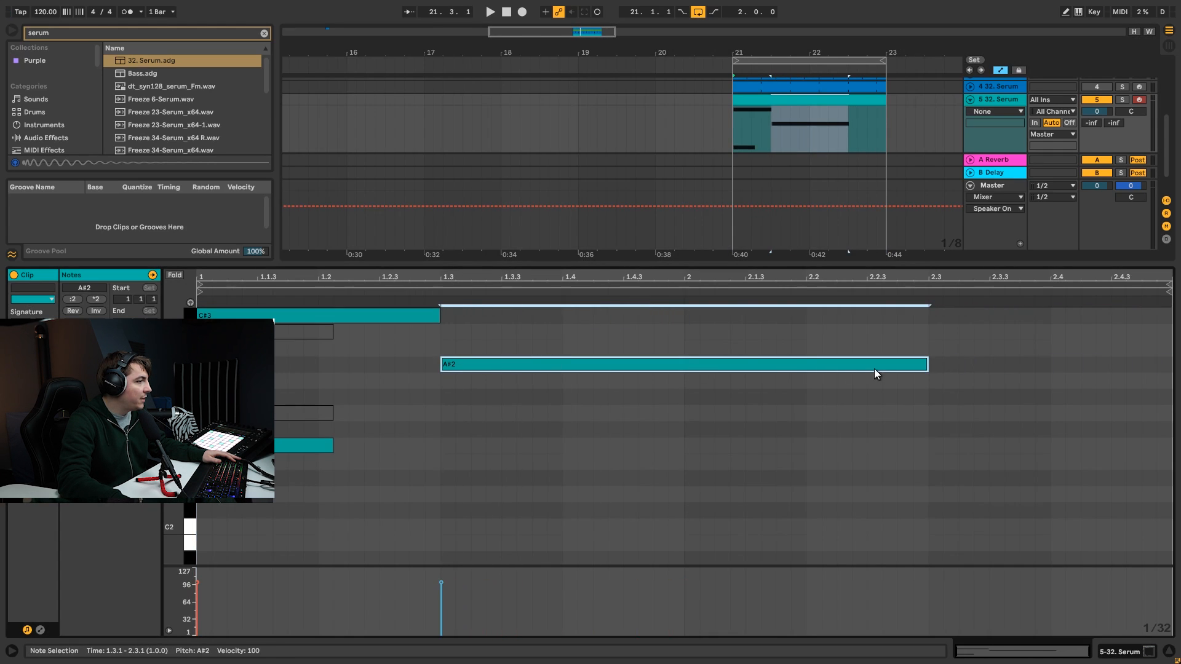
pyautogui.moveTo(928, 365); pyautogui.dragTo(683, 366)
pyautogui.moveTo(305, 437); pyautogui.dragTo(1135, 448)
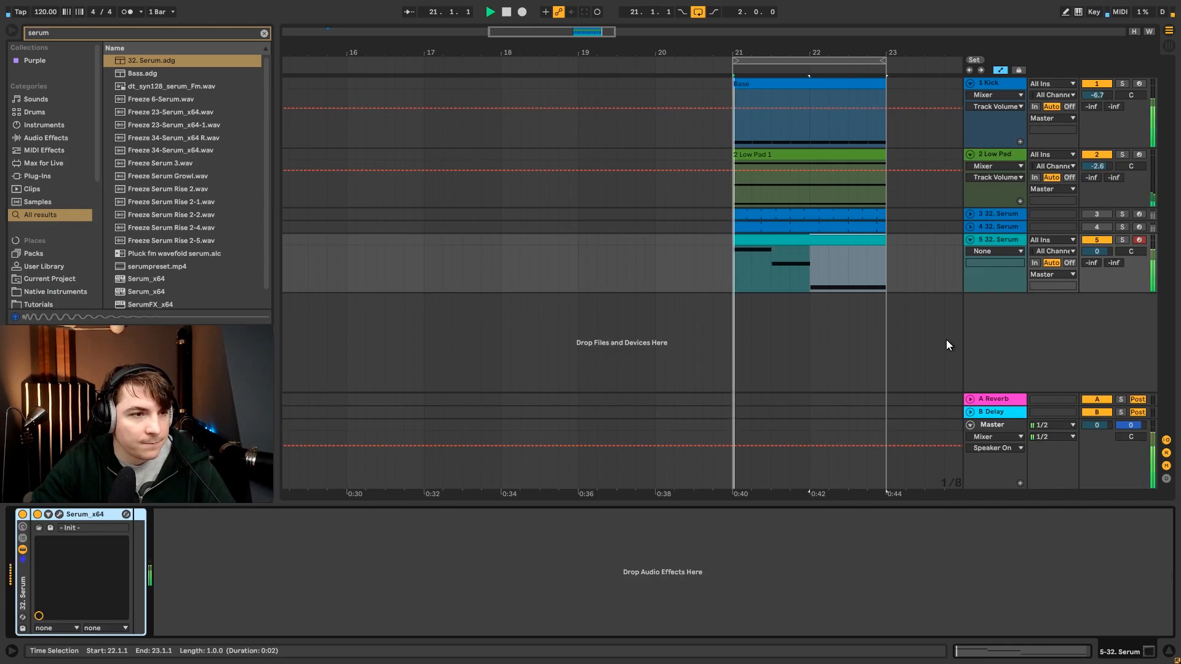
# Play back the descending note sequence and check the Serum window of the 5 32. Serum track.
pyautogui.press('space')
pyautogui.click(59, 514)
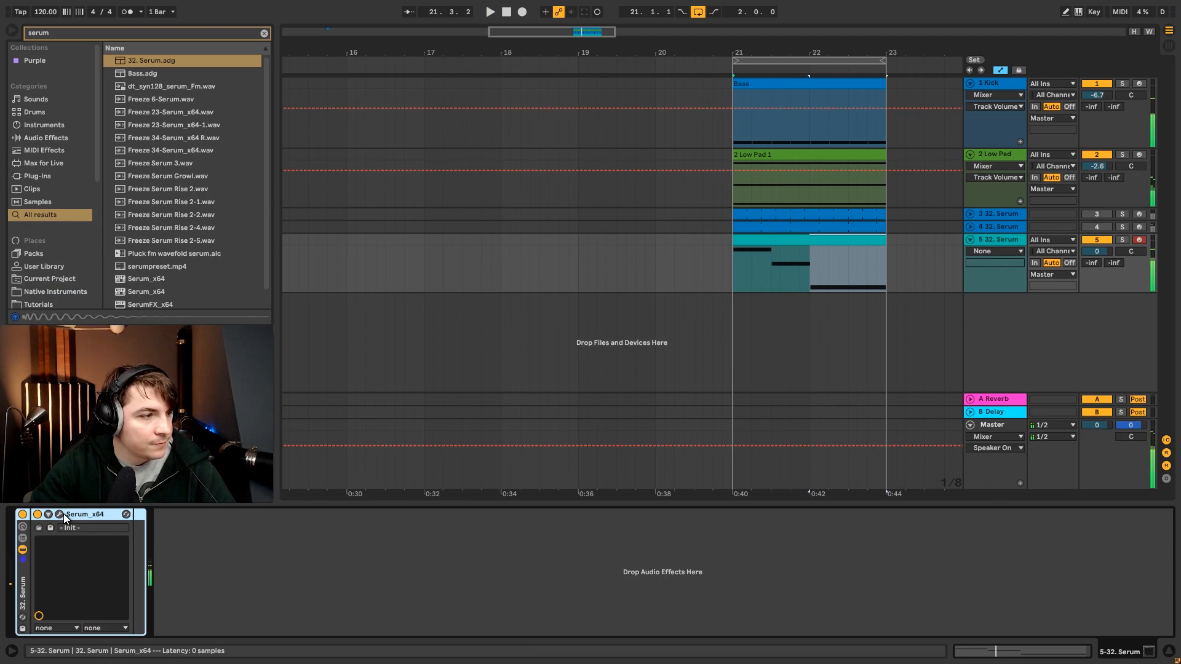
pyautogui.press('space')
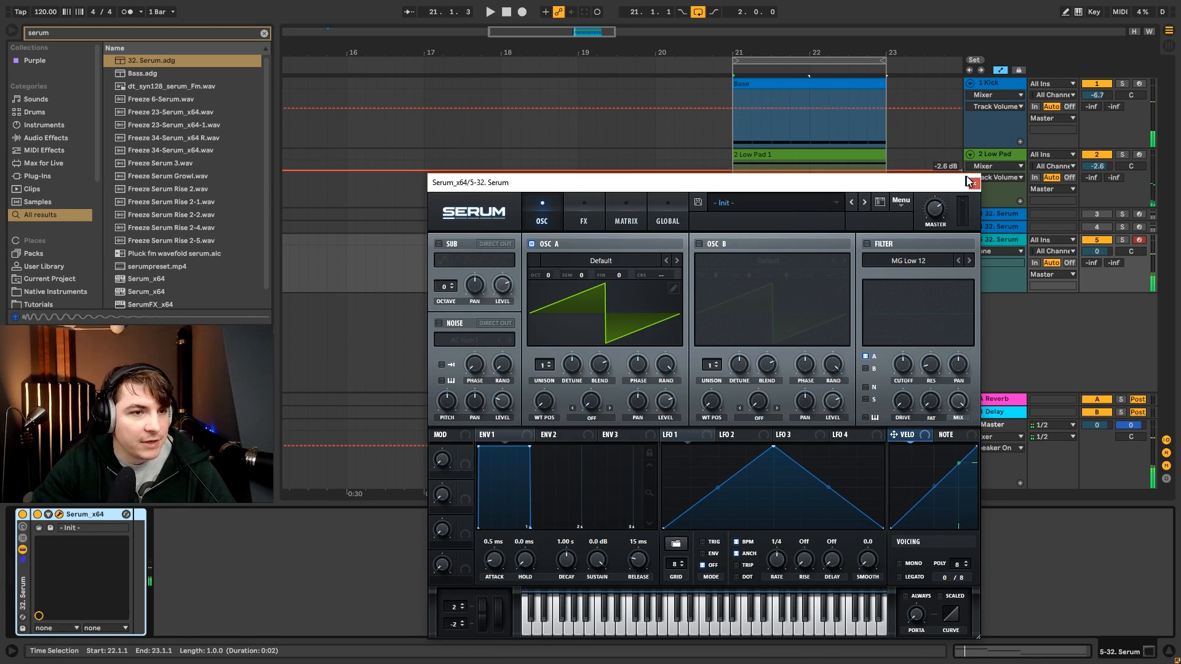
pyautogui.click(973, 184)
# Select all notes in the 5 32. Serum clip and stretch them to double their length.
pyautogui.moveTo(867, 53); pyautogui.dragTo(824, 32)
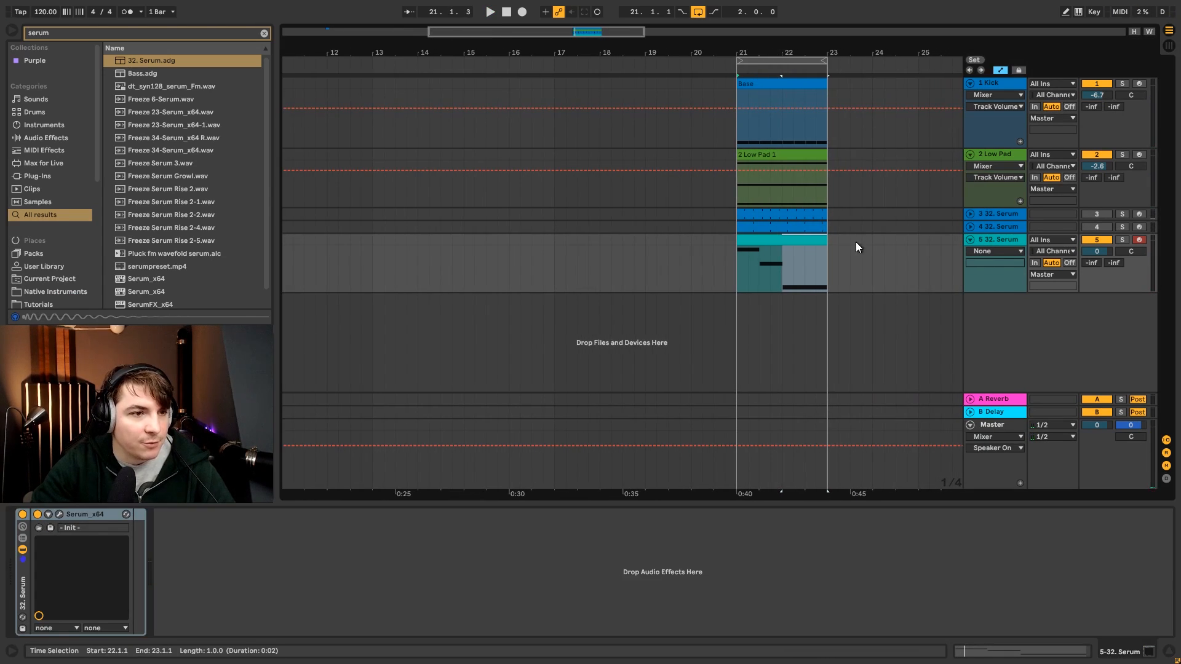
pyautogui.click(825, 240)
pyautogui.doubleClick(817, 242)
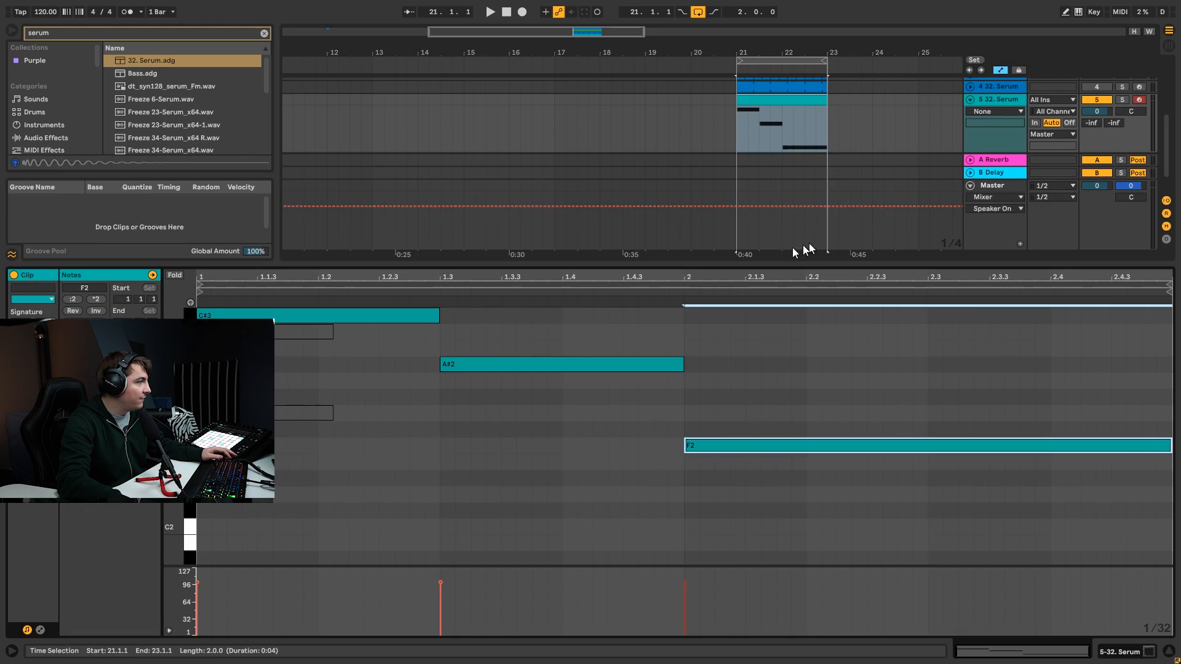
pyautogui.moveTo(870, 519); pyautogui.dragTo(308, 308)
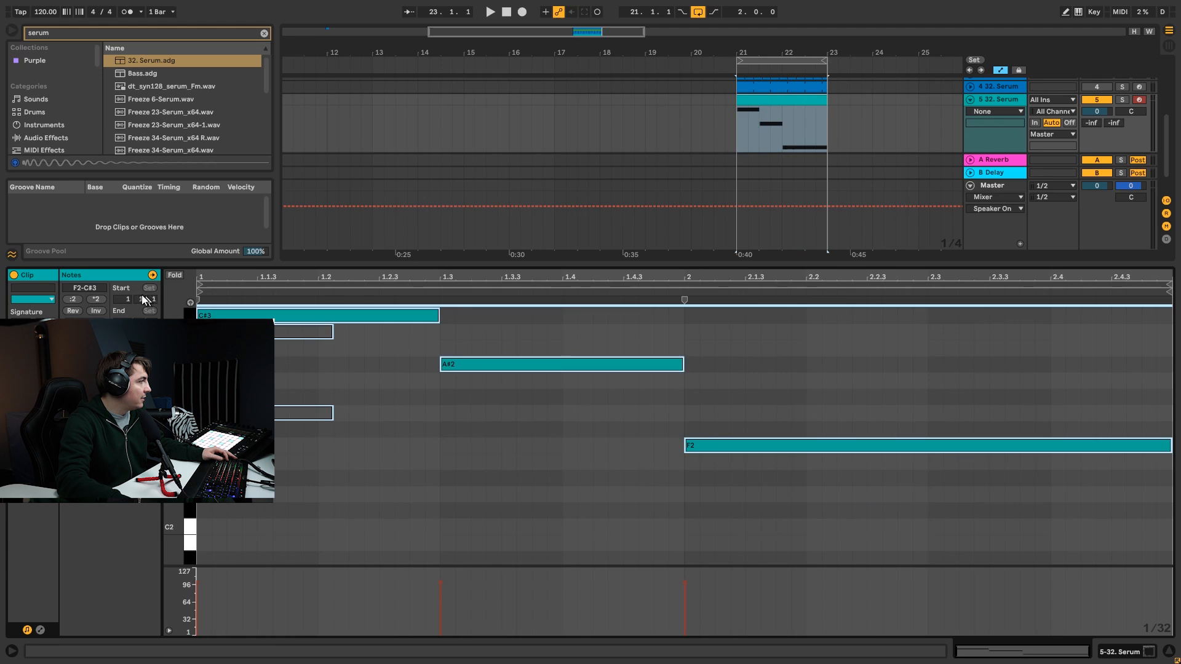
pyautogui.click(95, 300)
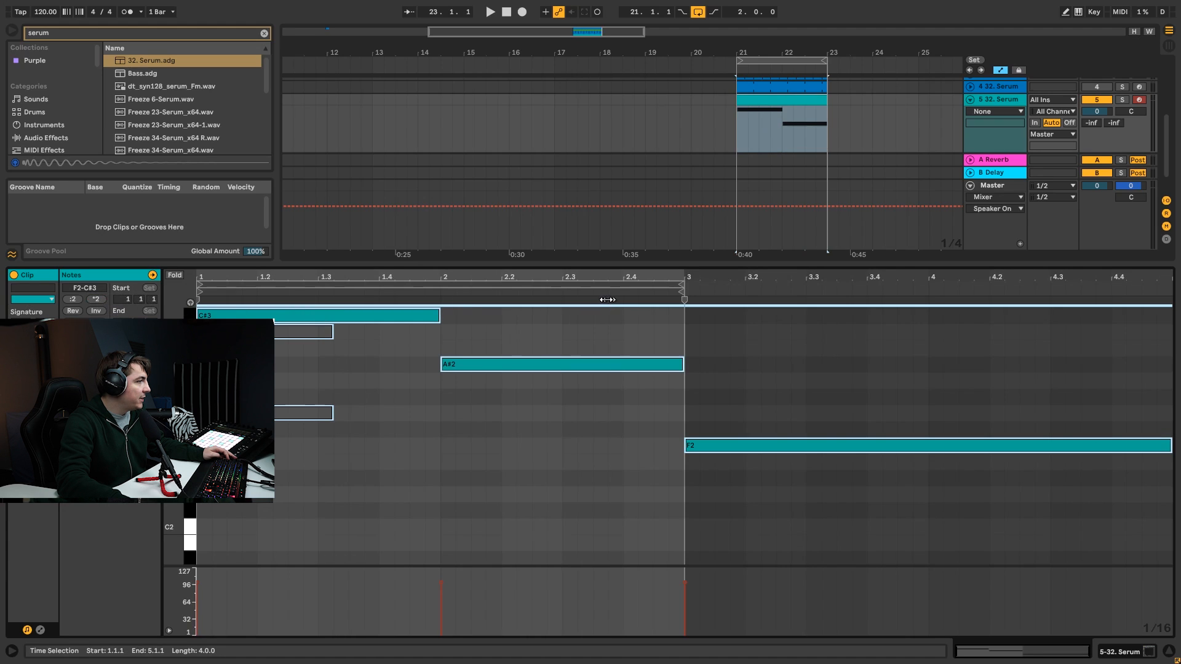
# Extend the clip's loop to four bars and lengthen the 5 32. Serum clip to bar 25 in the arrangement.
pyautogui.click(683, 287)
pyautogui.moveTo(1161, 300); pyautogui.dragTo(1174, 300)
pyautogui.hotkey('shift', 'Tab')
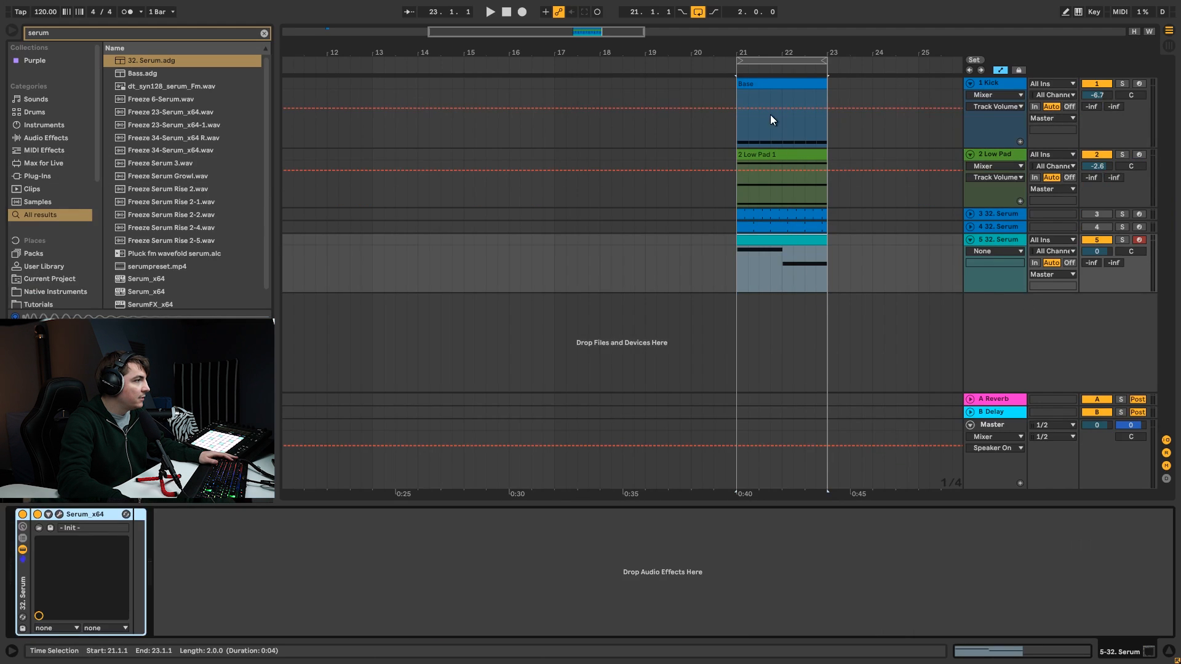
pyautogui.moveTo(748, 56); pyautogui.dragTo(713, 37)
pyautogui.moveTo(755, 241); pyautogui.dragTo(807, 241)
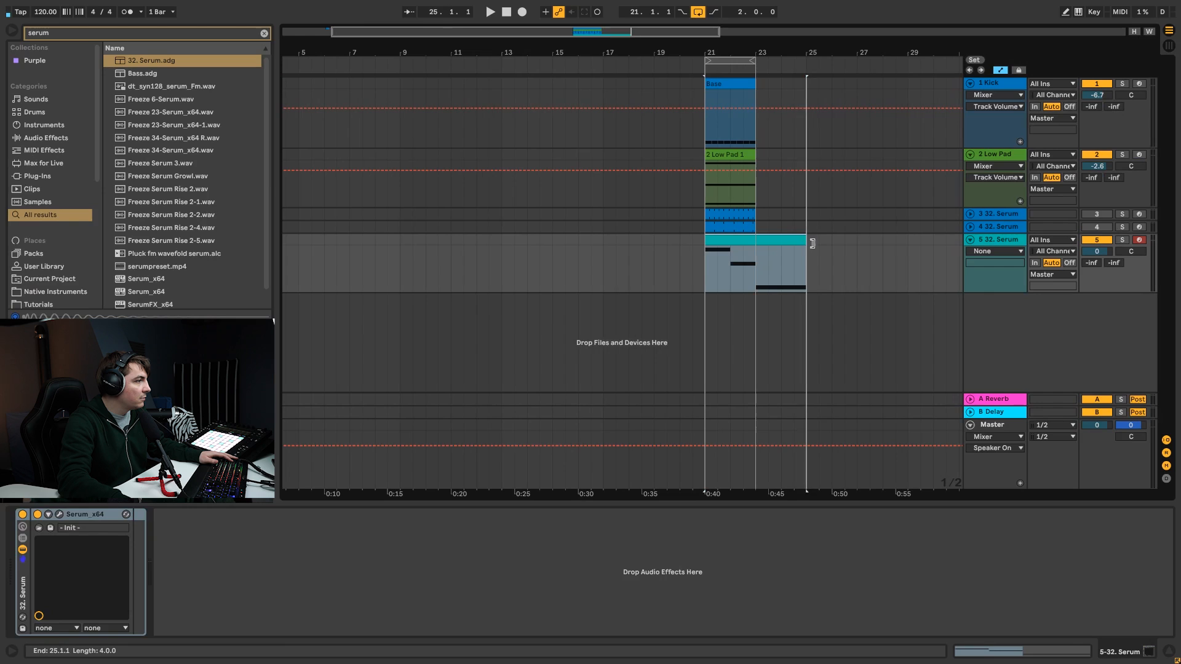
# Duplicate the Low Pad and Kick clips up to bar 25 and extend the arrangement loop to four bars.
pyautogui.click(742, 158)
pyautogui.hotkey('ctrl', 'd')
pyautogui.click(741, 85)
pyautogui.hotkey('ctrl', 'd')
pyautogui.moveTo(749, 64); pyautogui.dragTo(805, 61)
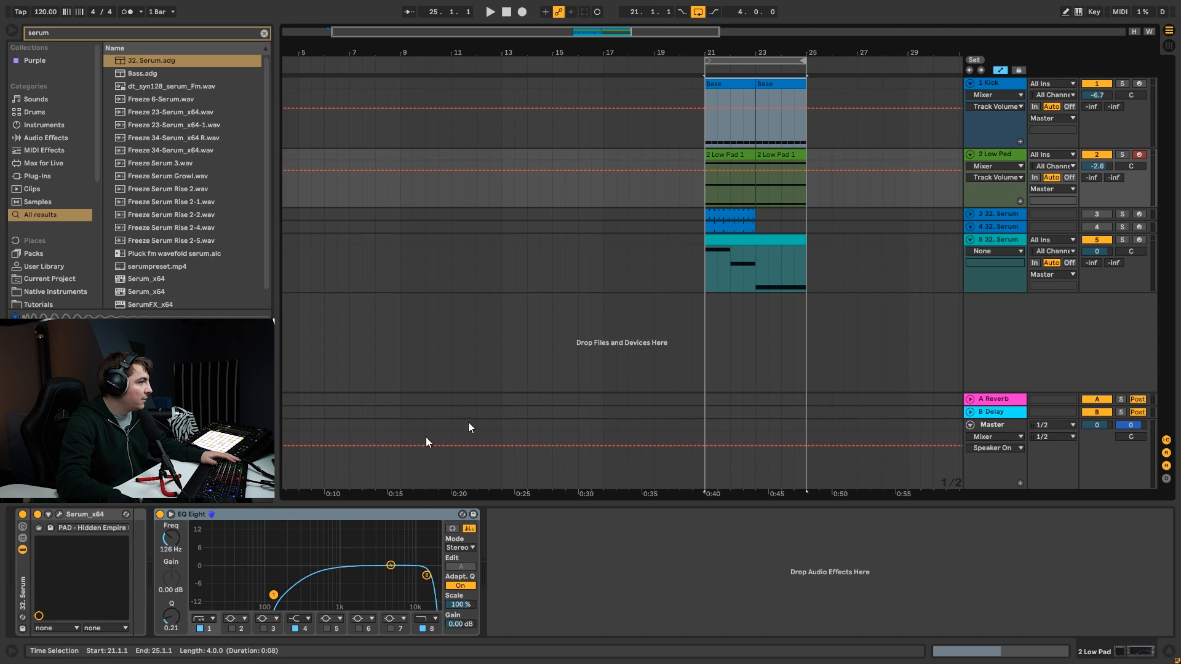
# Audition the four-bar loop and check the Low Pad track's Serum settings.
pyautogui.press('space')
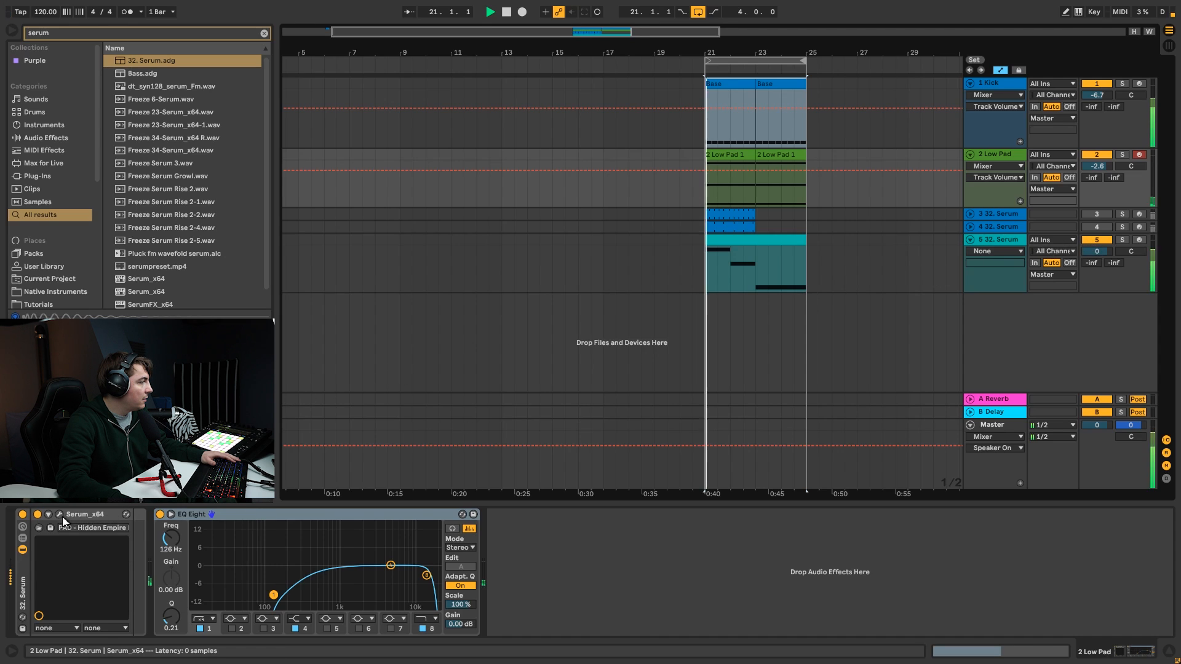
pyautogui.click(59, 514)
pyautogui.press('space')
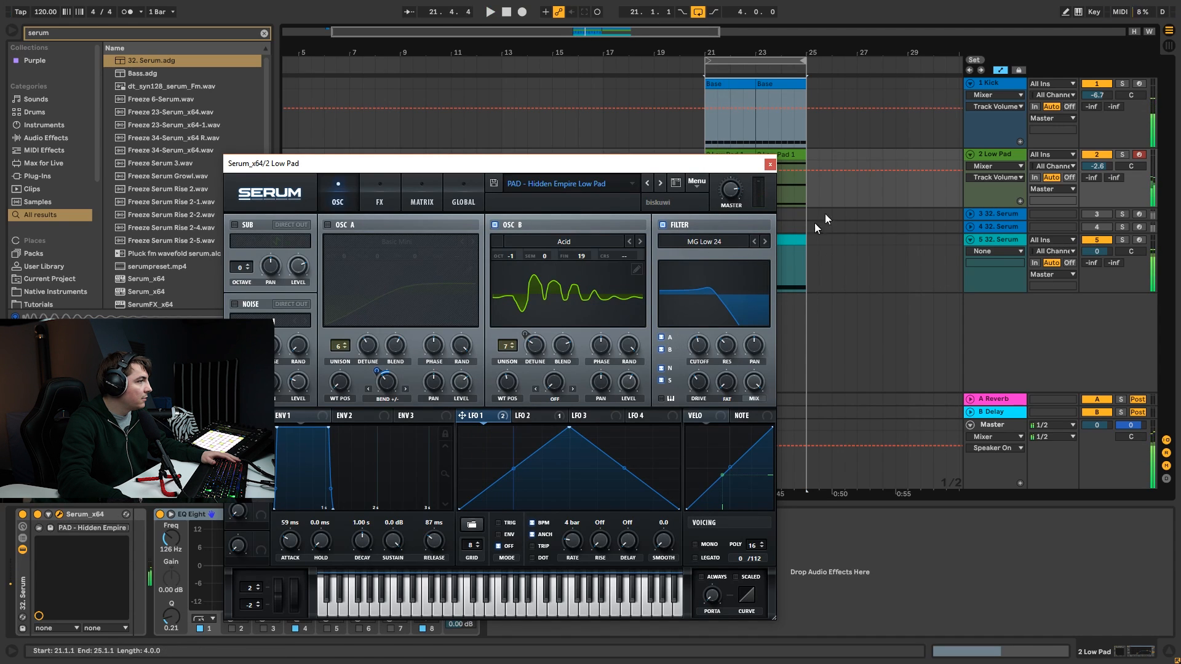
pyautogui.click(997, 239)
pyautogui.click(770, 164)
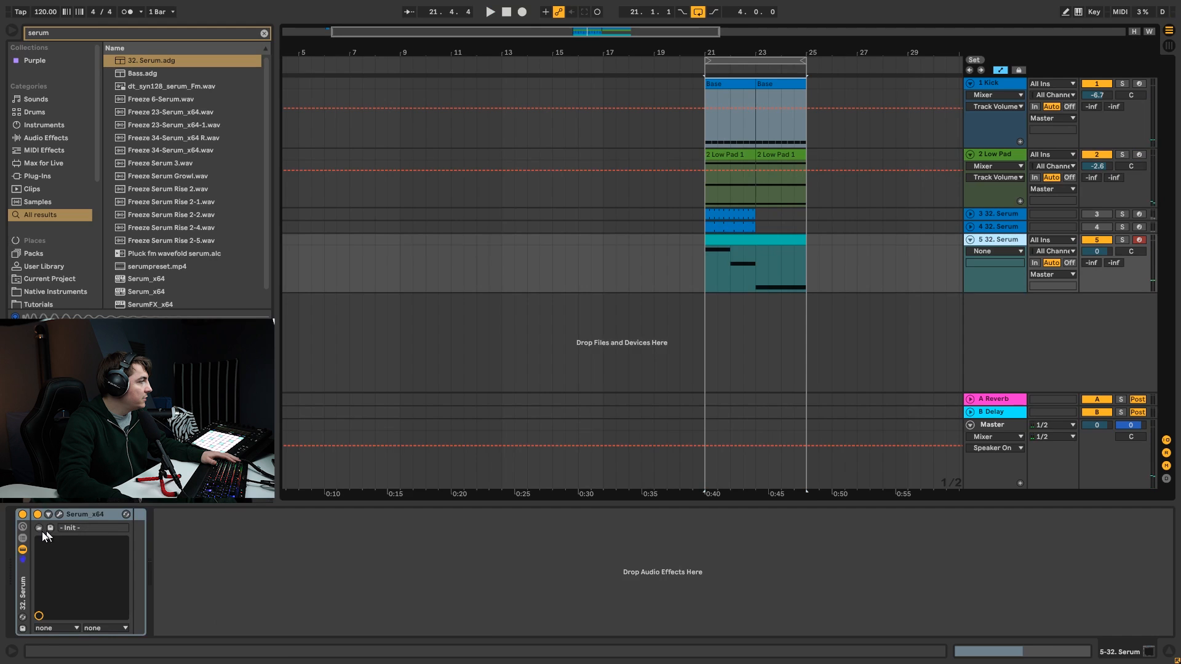
# Open Serum on the 5 32. Serum track, enable its filter and set OSC A's octave to -2 during playback.
pyautogui.click(58, 515)
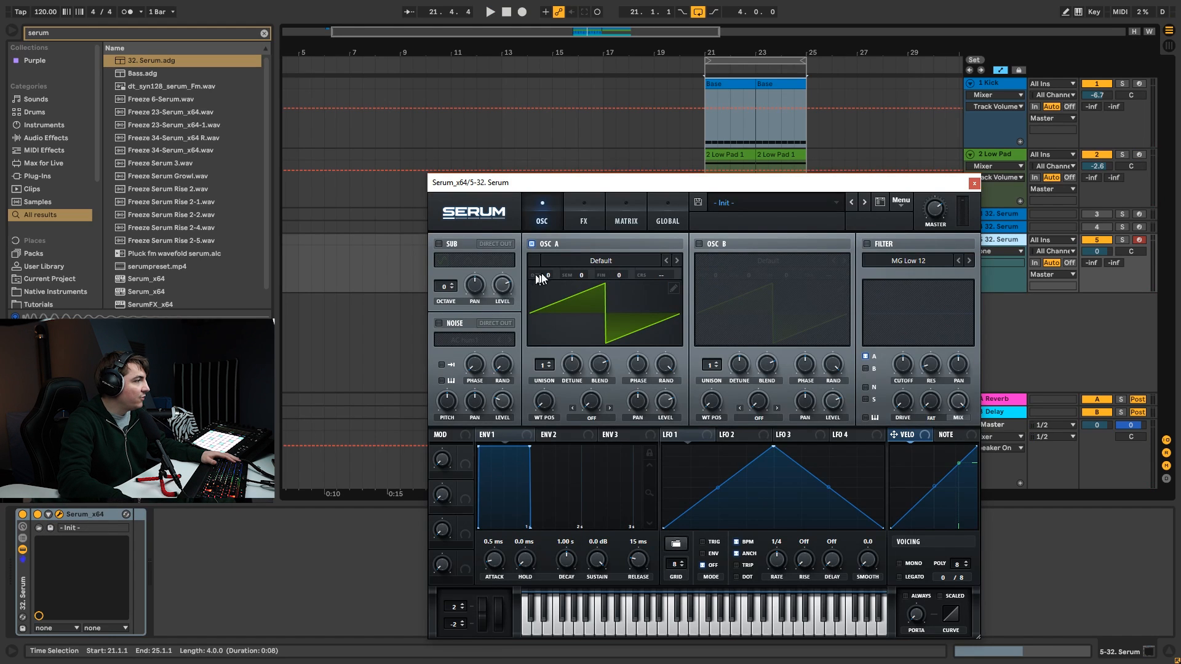
pyautogui.click(867, 244)
pyautogui.press('space')
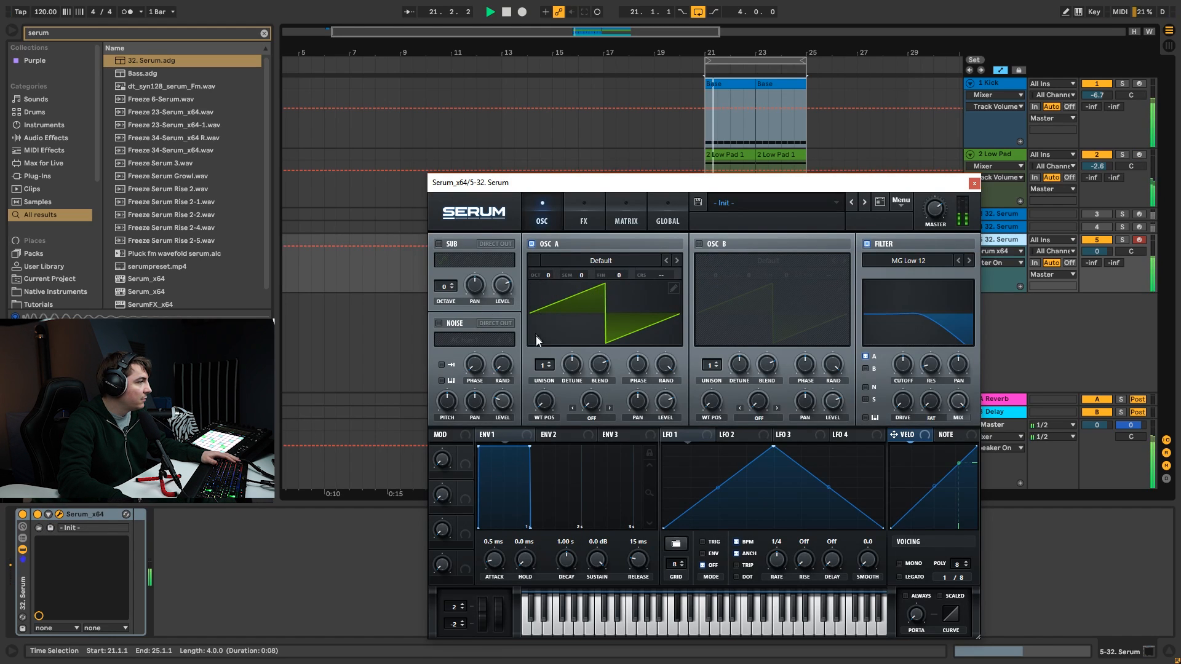
pyautogui.click(544, 367)
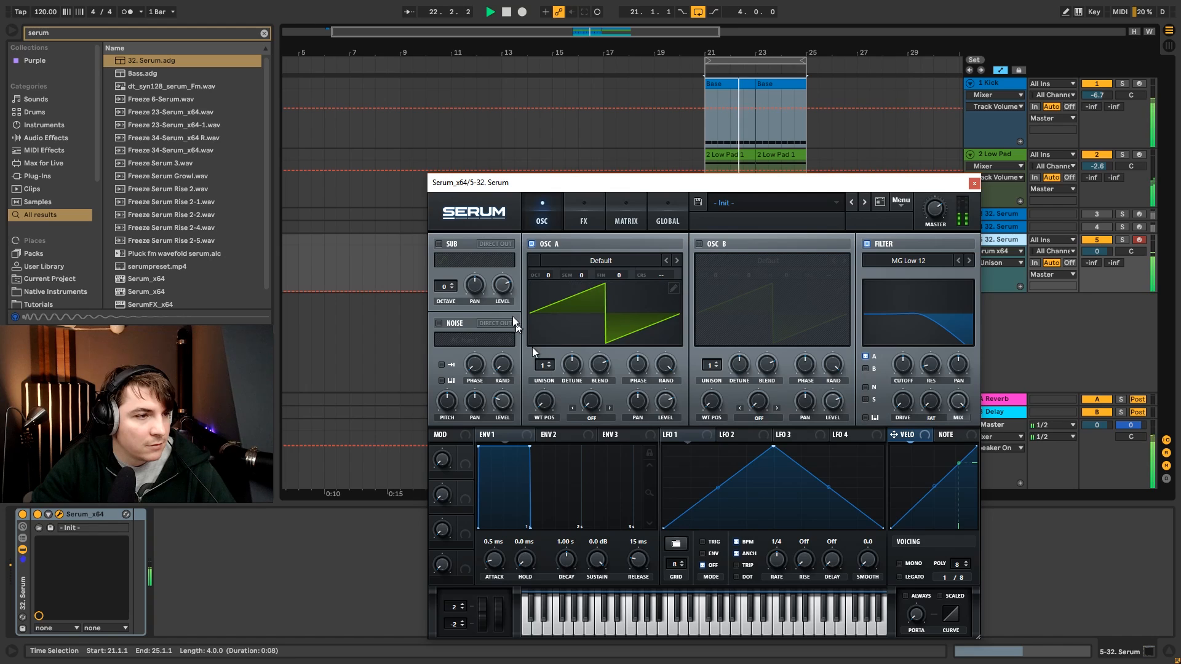
pyautogui.moveTo(541, 283); pyautogui.dragTo(545, 315)
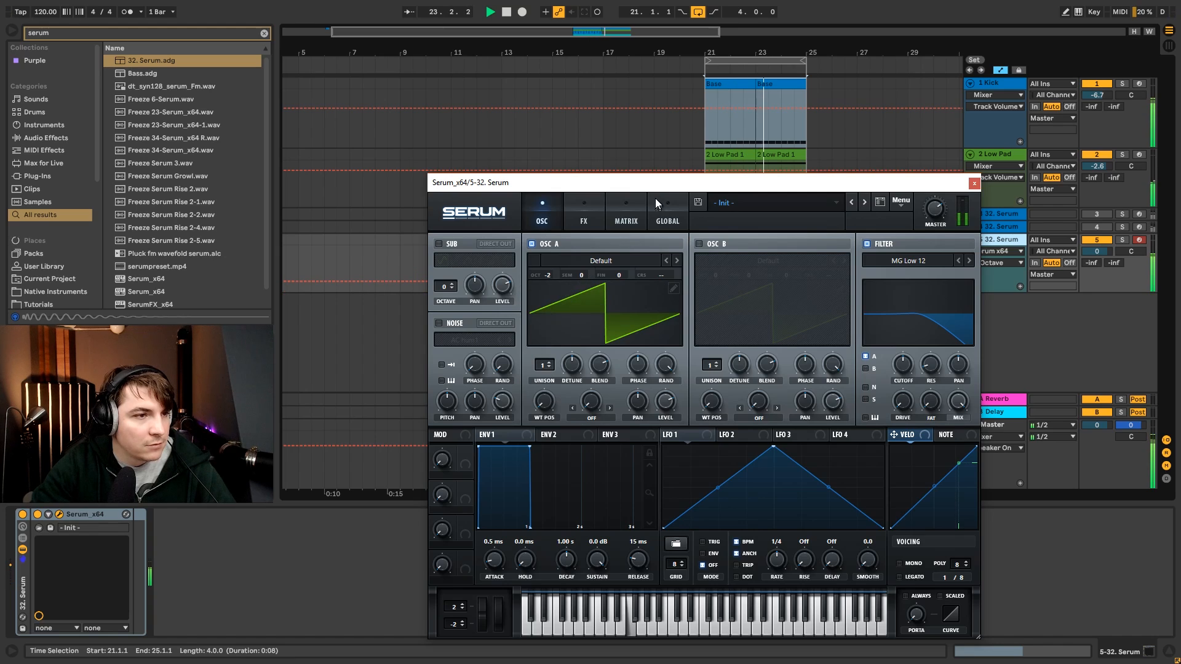
# Lower the MG Low 12 filter's cutoff and enable OSC B through the filter with a changed octave.
pyautogui.moveTo(662, 188); pyautogui.dragTo(621, 133)
pyautogui.moveTo(861, 344)
pyautogui.mouseDown()
pyautogui.moveTo(868, 318)
pyautogui.moveTo(865, 330)
pyautogui.mouseUp()
pyautogui.click(864, 314)
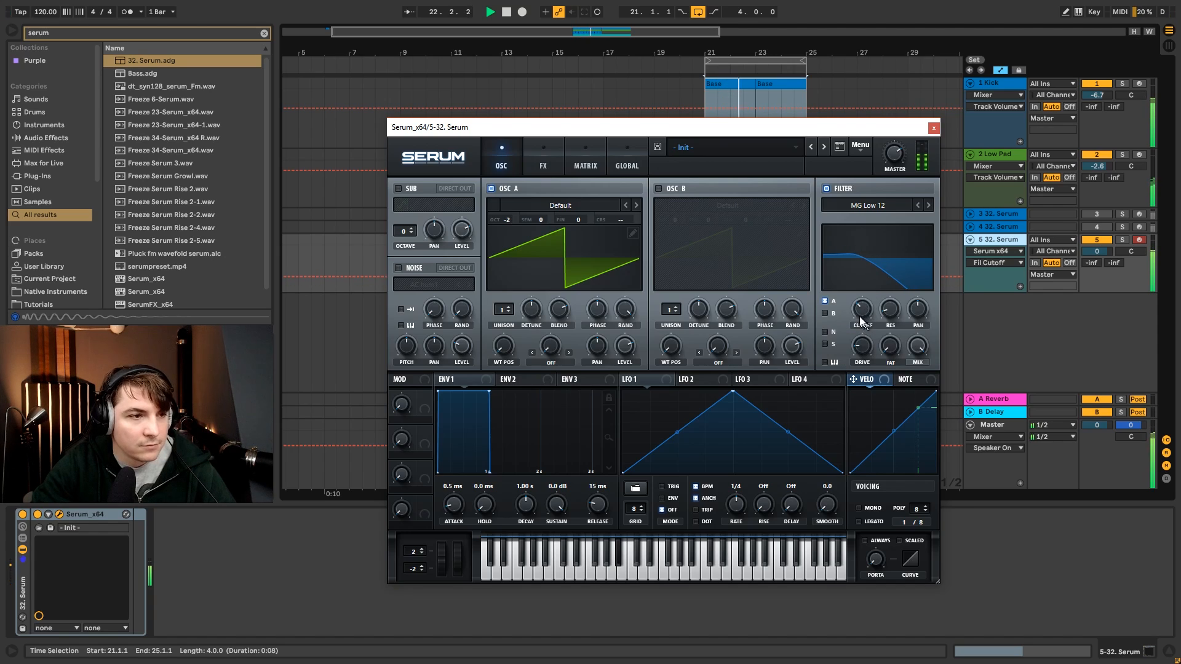
pyautogui.click(659, 188)
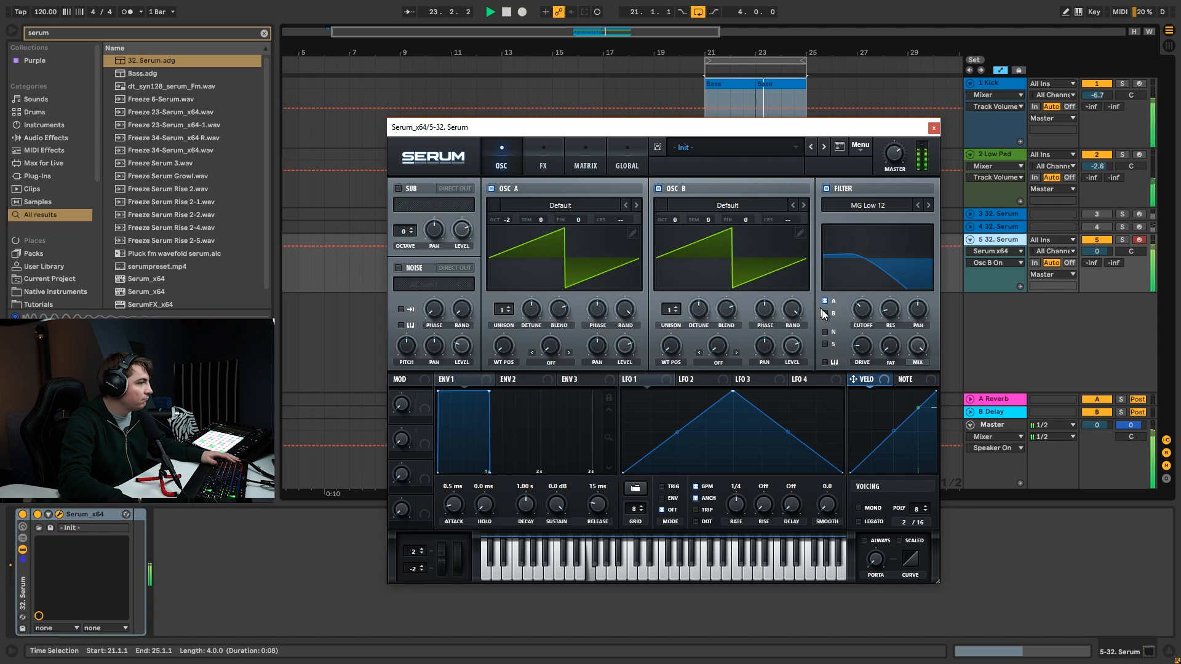
pyautogui.moveTo(680, 225)
pyautogui.mouseDown()
pyautogui.moveTo(677, 236)
pyautogui.moveTo(675, 203)
pyautogui.mouseUp()
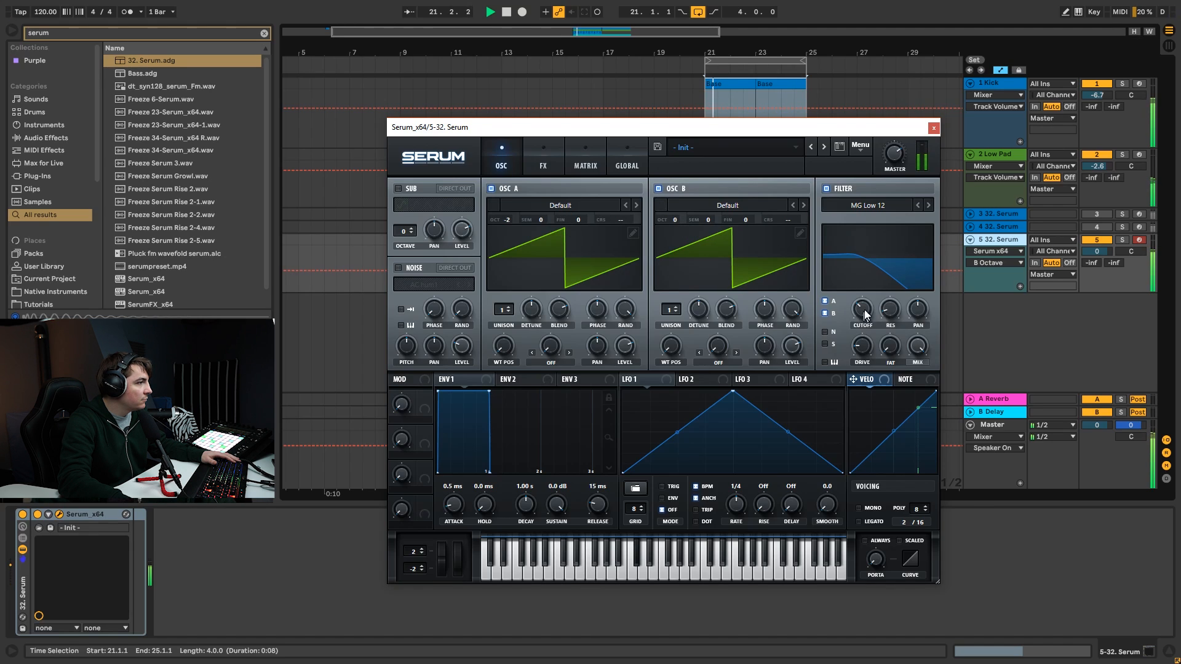
# Set the unison to 3 voices on both oscillators and OSC A's detune to 0.14.
pyautogui.moveTo(503, 310)
pyautogui.mouseDown()
pyautogui.moveTo(503, 319)
pyautogui.moveTo(505, 289)
pyautogui.mouseUp()
pyautogui.moveTo(669, 313); pyautogui.dragTo(667, 299)
pyautogui.moveTo(511, 311); pyautogui.dragTo(536, 332)
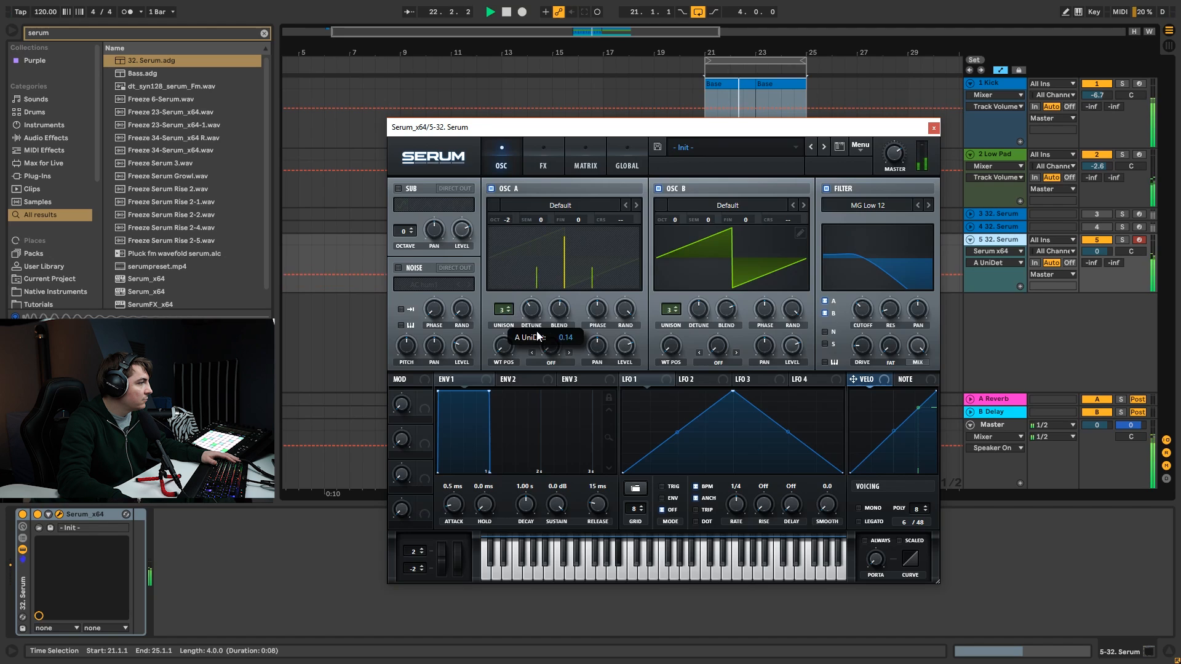
# Adjust the filter's drive and modulate its cutoff with LFO 1 at a dotted rate.
pyautogui.click(544, 149)
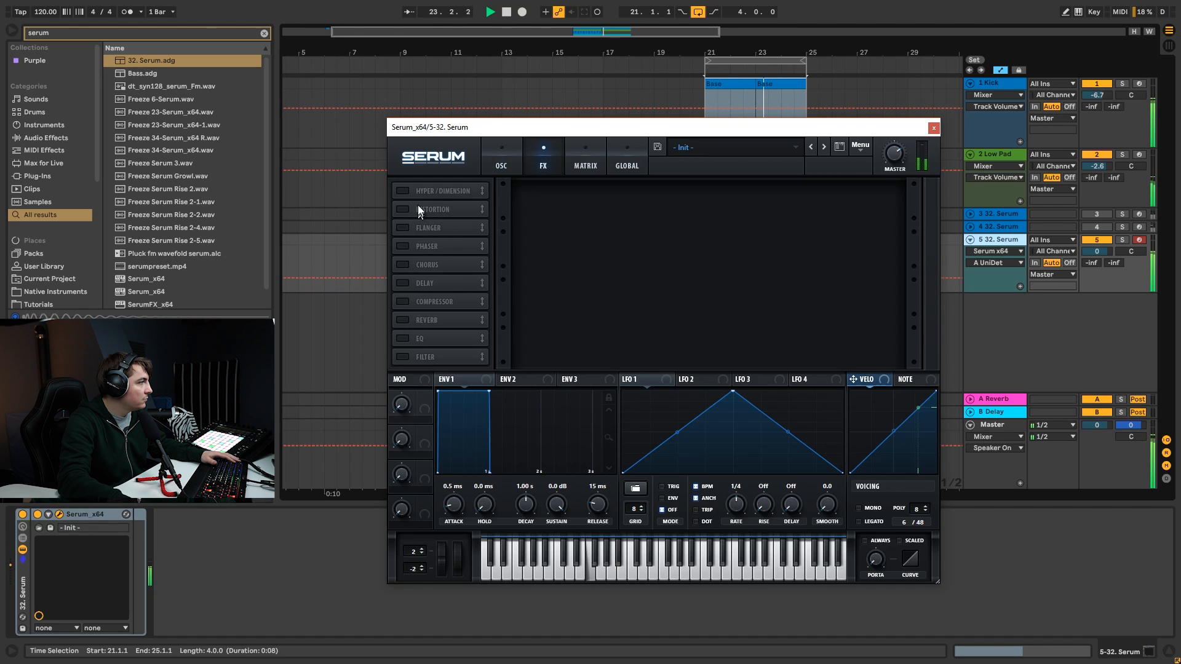
pyautogui.click(501, 159)
pyautogui.click(862, 347)
pyautogui.moveTo(627, 379); pyautogui.dragTo(854, 318)
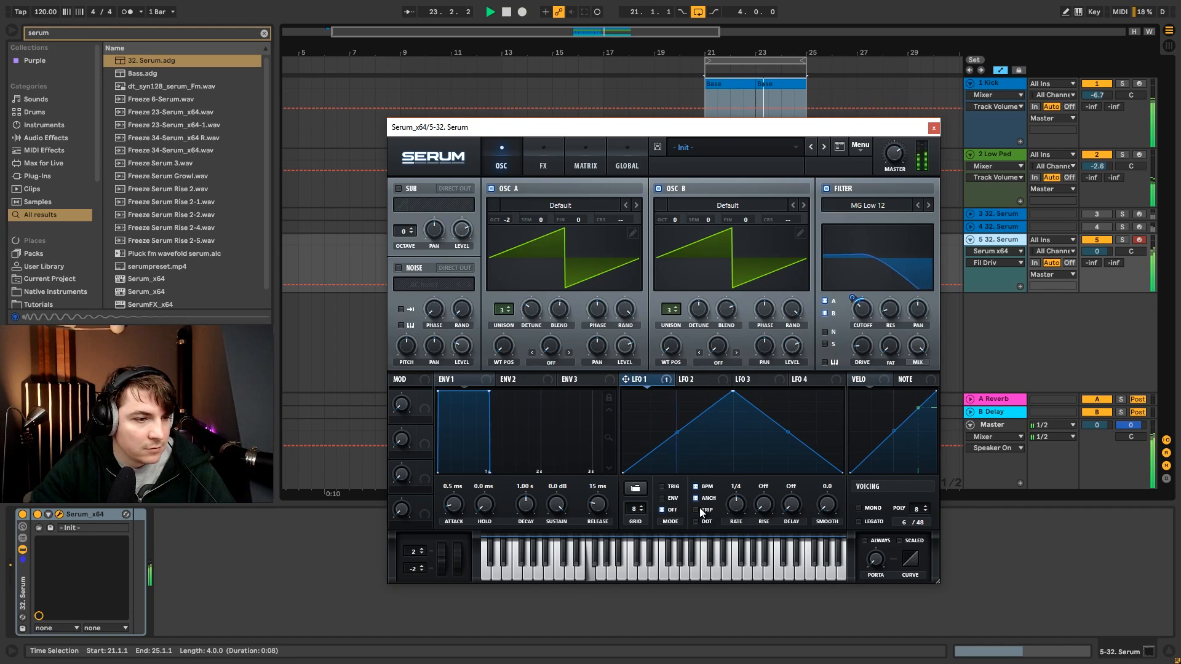
pyautogui.moveTo(736, 505); pyautogui.dragTo(737, 507)
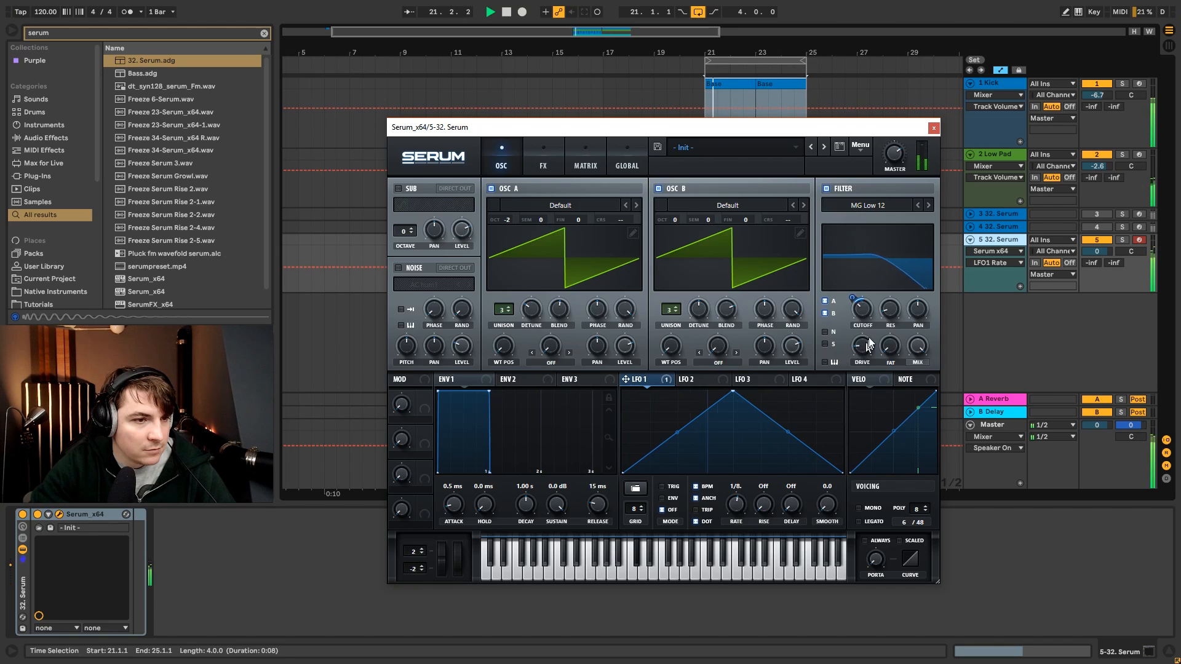
# Compare the sound without OSC B, then set OSC B's octave to -1 and lower its level.
pyautogui.moveTo(865, 311)
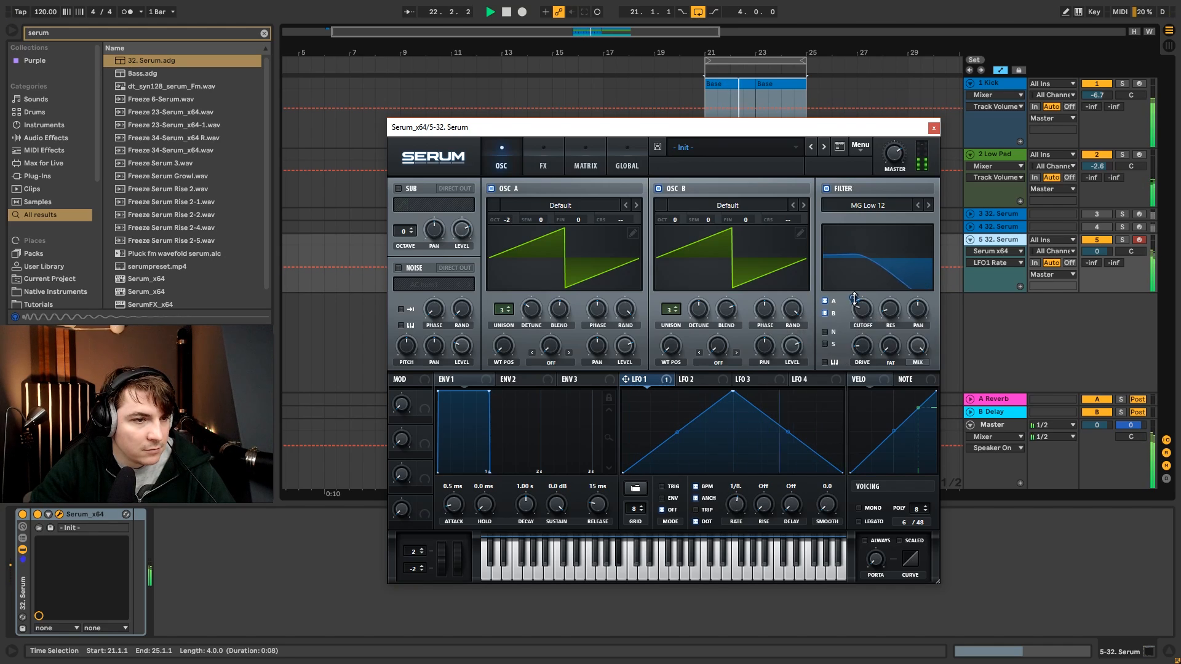
pyautogui.click(658, 187)
pyautogui.moveTo(860, 313); pyautogui.dragTo(854, 290)
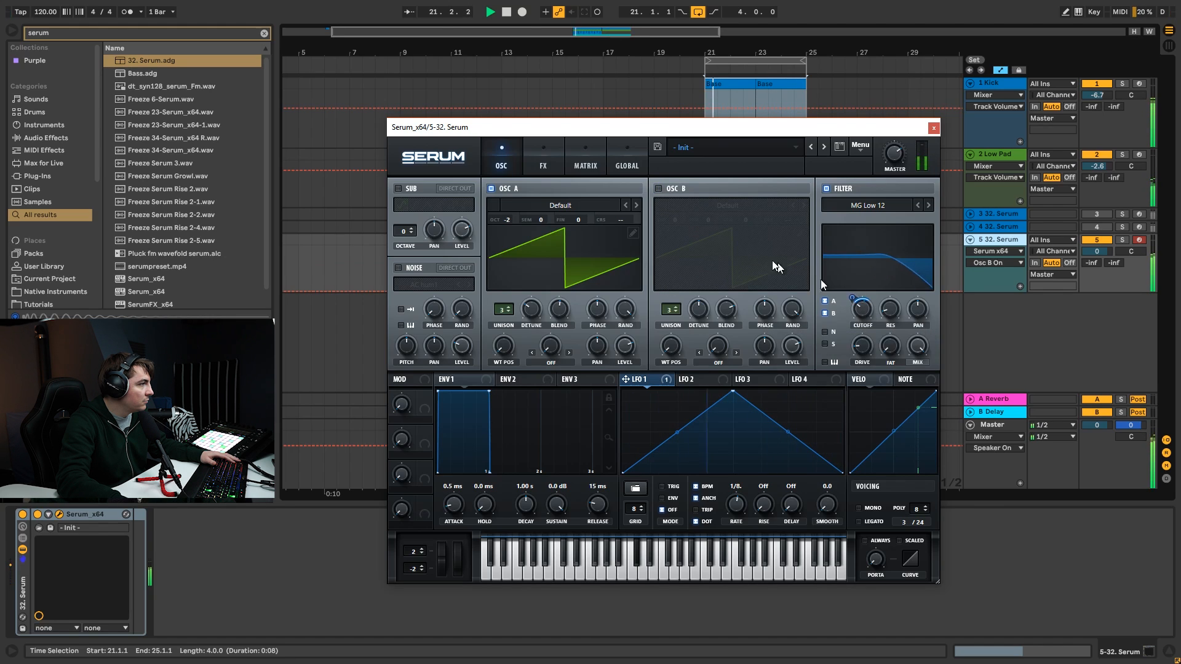
pyautogui.click(659, 188)
pyautogui.moveTo(676, 222); pyautogui.dragTo(680, 231)
pyautogui.moveTo(800, 345); pyautogui.dragTo(788, 411)
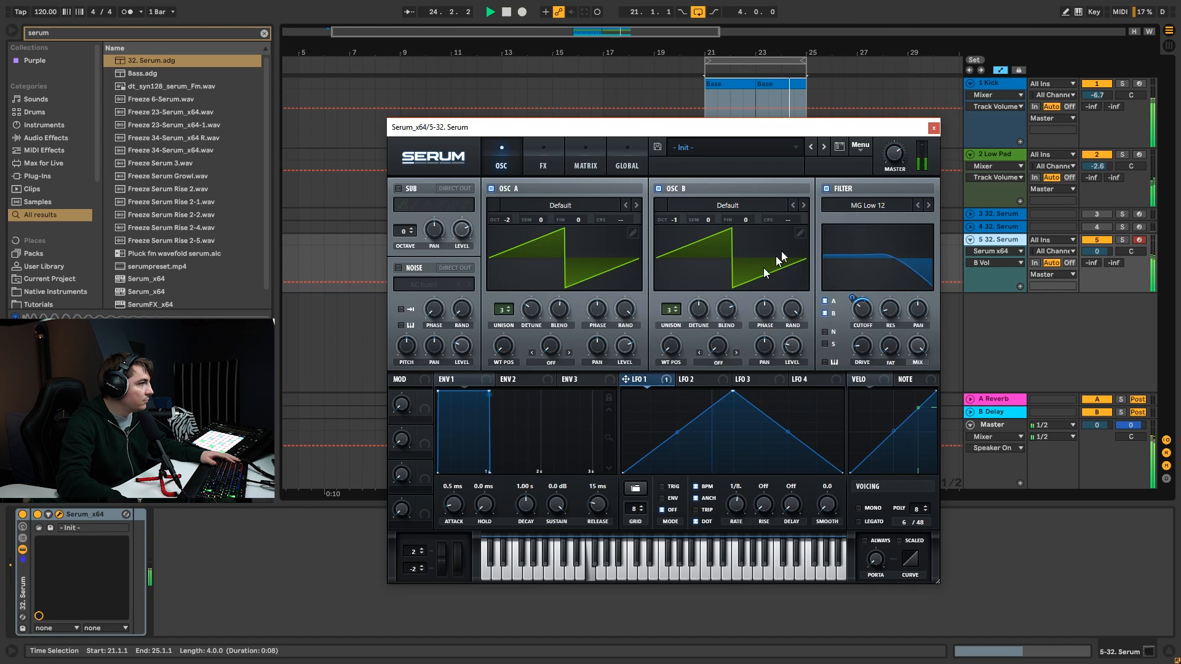
# Switch the filter type to MG Low 24 and set its drive to 25%.
pyautogui.click(928, 206)
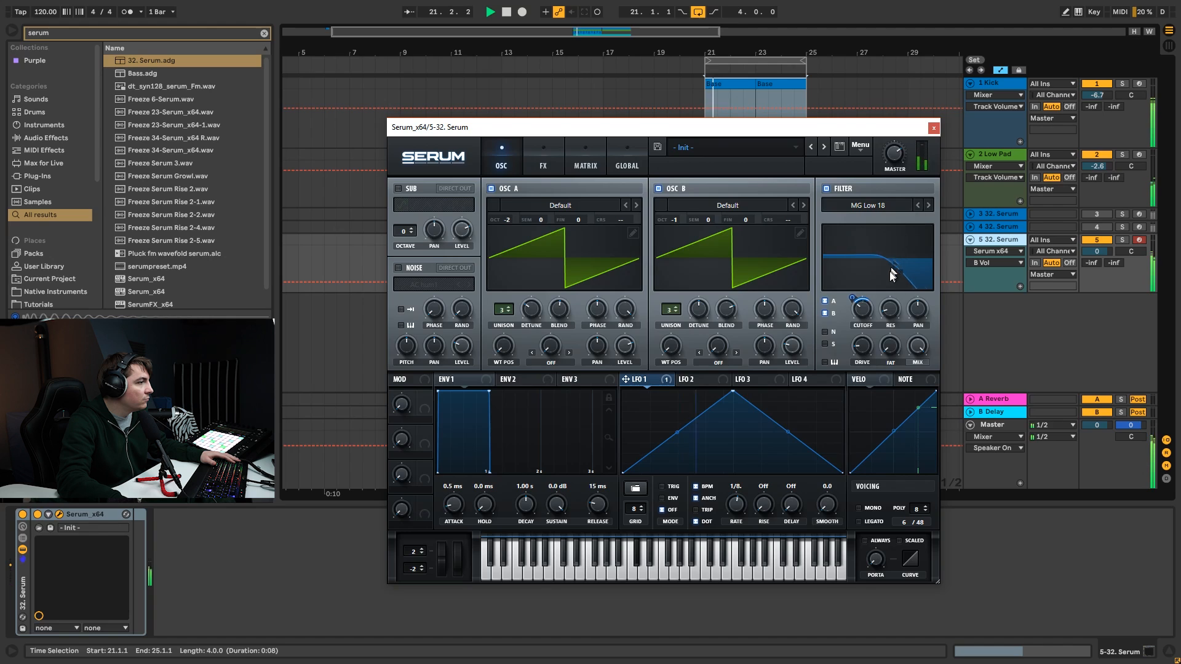
pyautogui.click(927, 207)
pyautogui.click(865, 333)
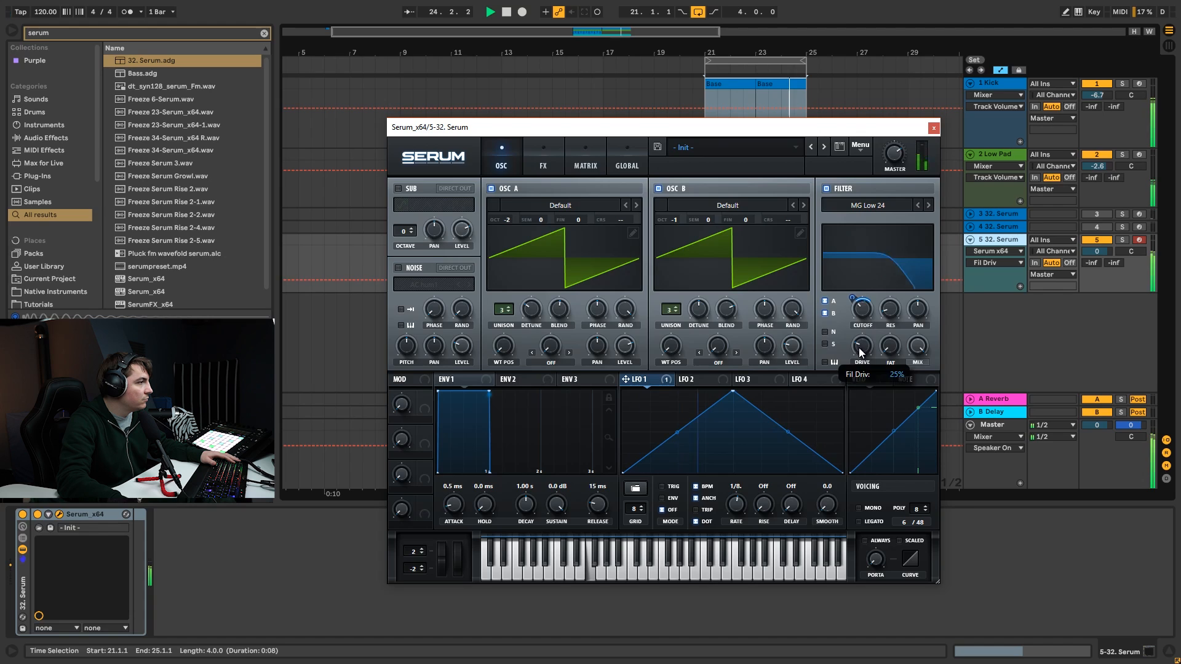
# Try the distortion effect with 30% drive and the Diode 1 type.
pyautogui.click(543, 161)
pyautogui.click(402, 209)
pyautogui.click(795, 196)
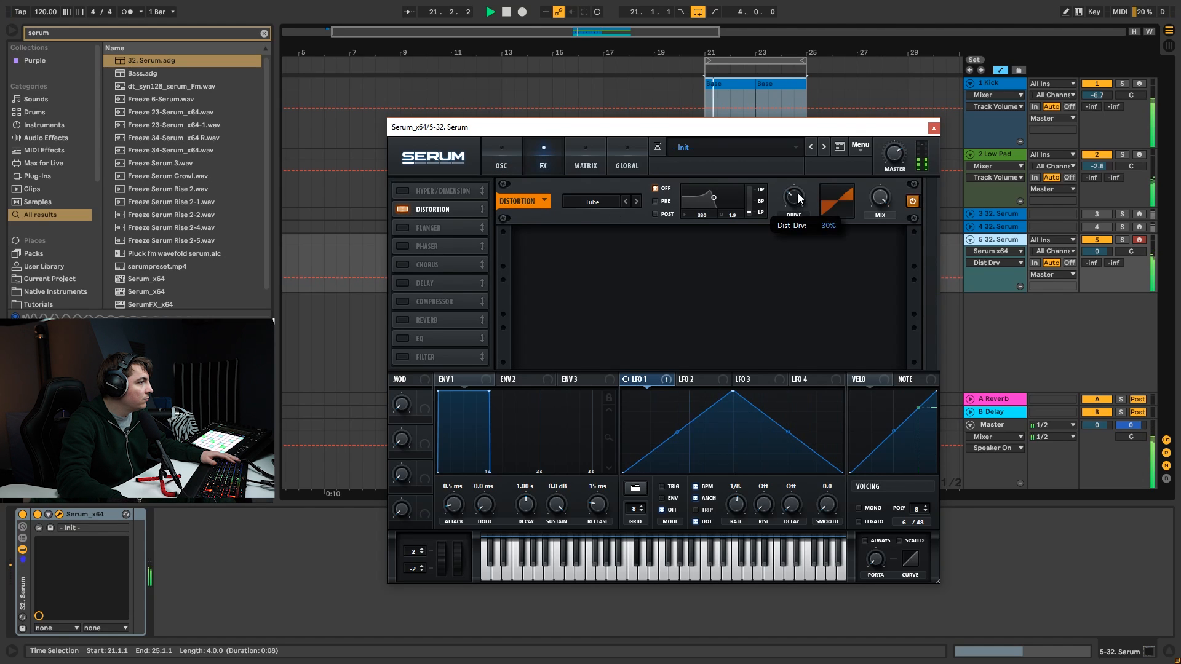
pyautogui.click(637, 202)
pyautogui.click(637, 202)
pyautogui.click(637, 201)
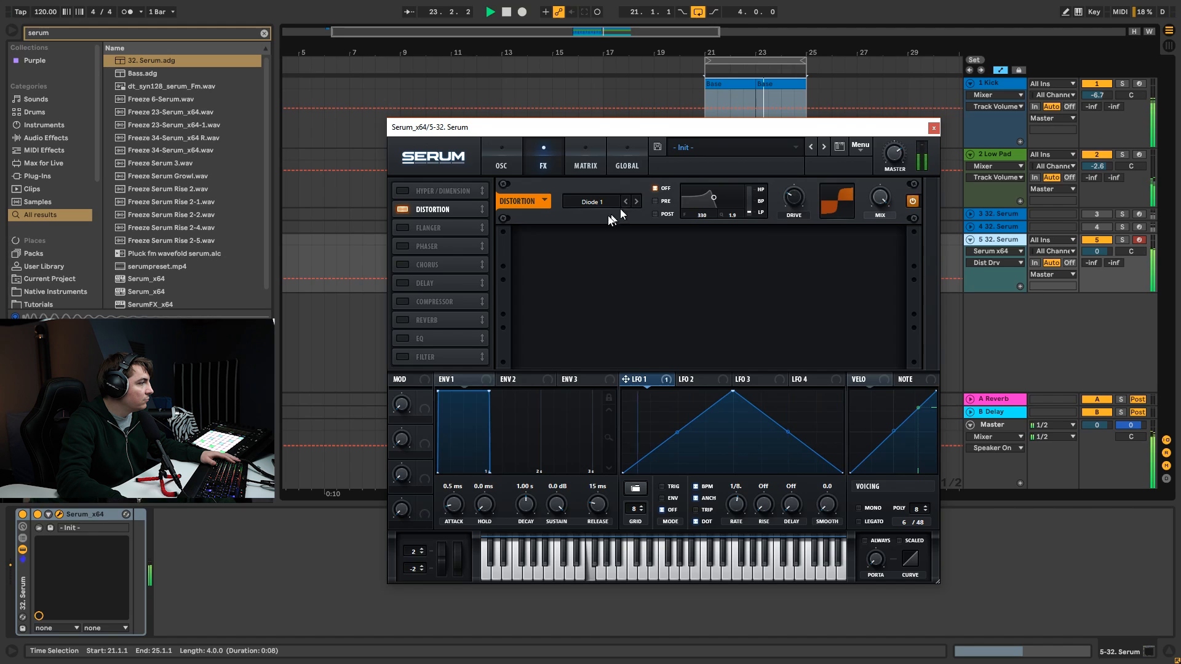
# Try an MG Low 6 effects filter with its cutoff at about 190 Hz, and sweep the main filter's cutoff.
pyautogui.click(403, 356)
pyautogui.click(679, 263)
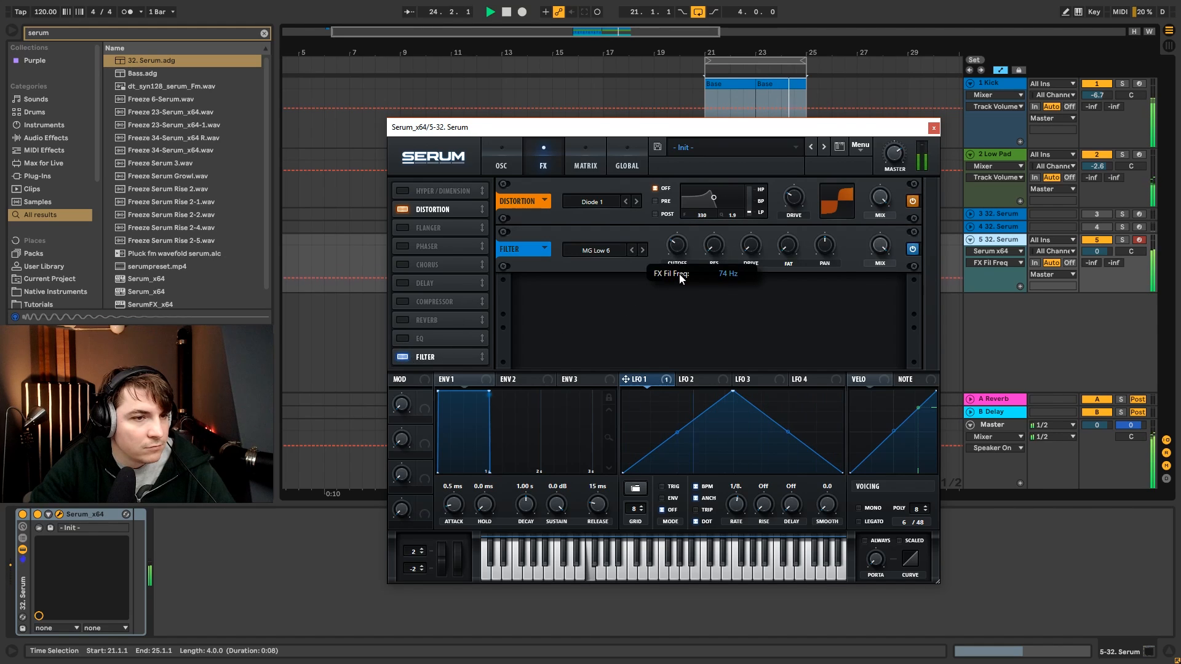
pyautogui.moveTo(679, 260); pyautogui.dragTo(680, 257)
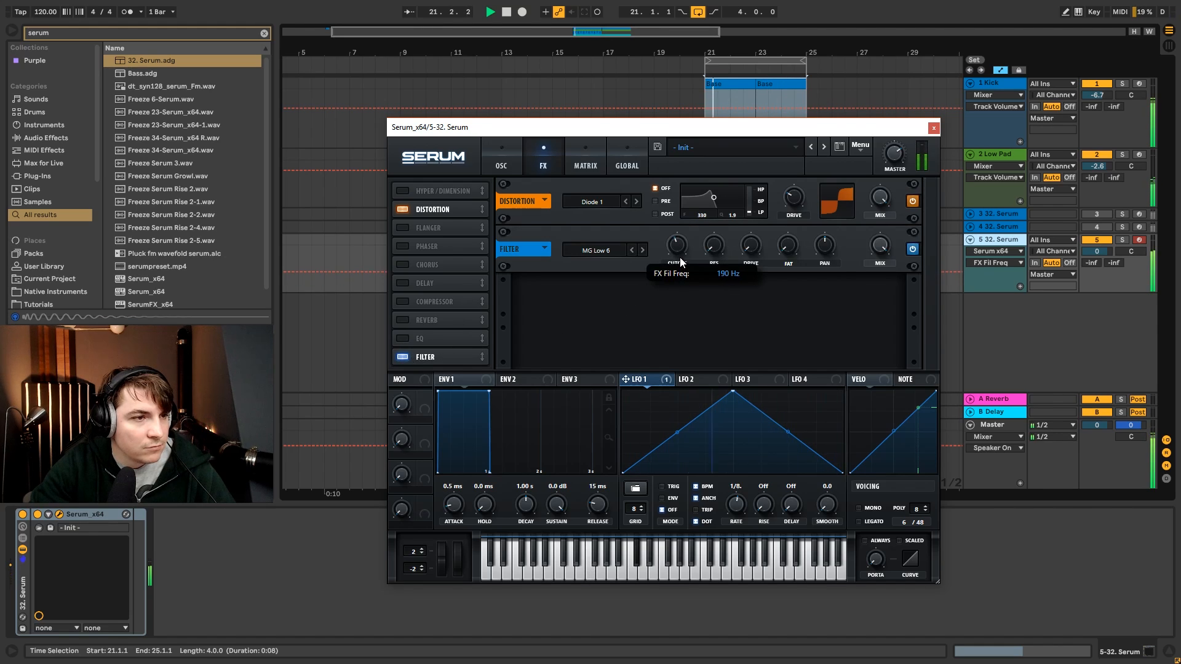
pyautogui.click(502, 162)
pyautogui.moveTo(865, 319)
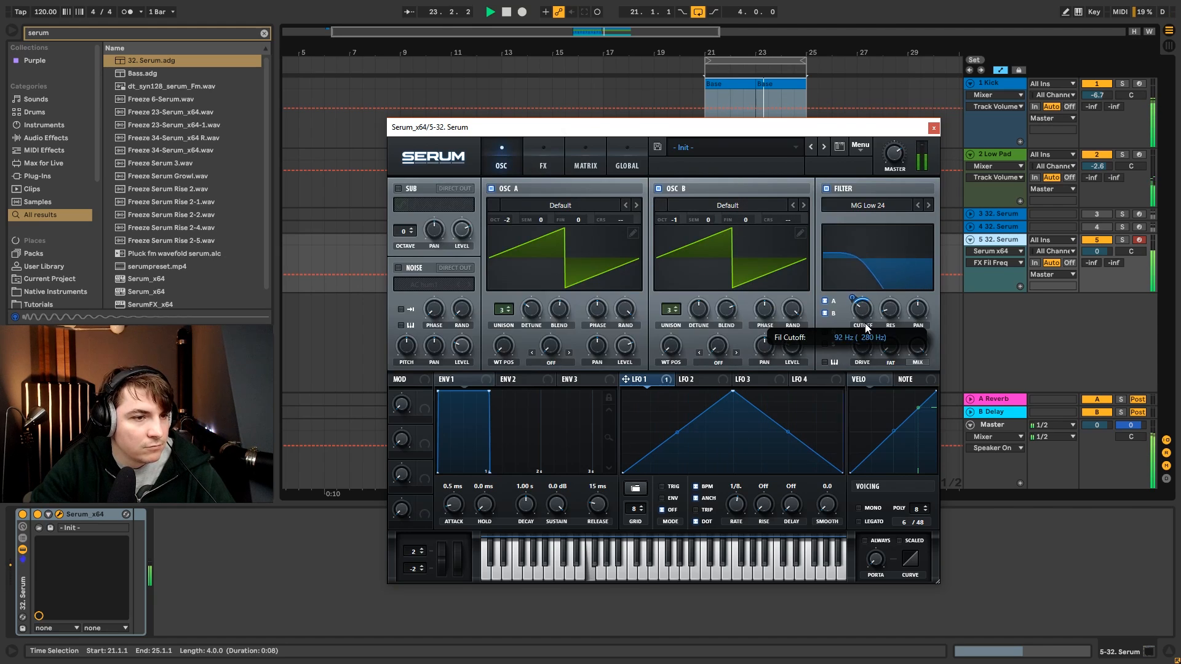
# Disable the filter and distortion effects.
pyautogui.click(532, 155)
pyautogui.click(510, 151)
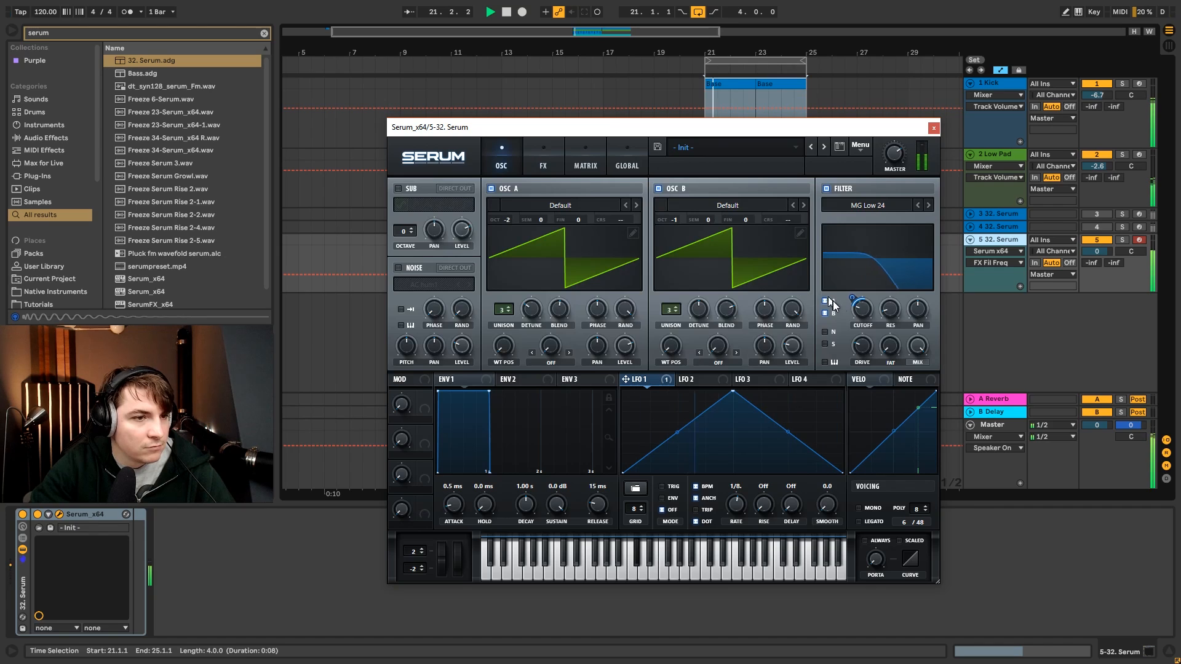
pyautogui.click(533, 163)
pyautogui.click(404, 209)
# Set OSC A's octave to -1 and OSC B's to 0, adjust the LFO 1 modulation of the cutoff, and stop playback.
pyautogui.click(504, 155)
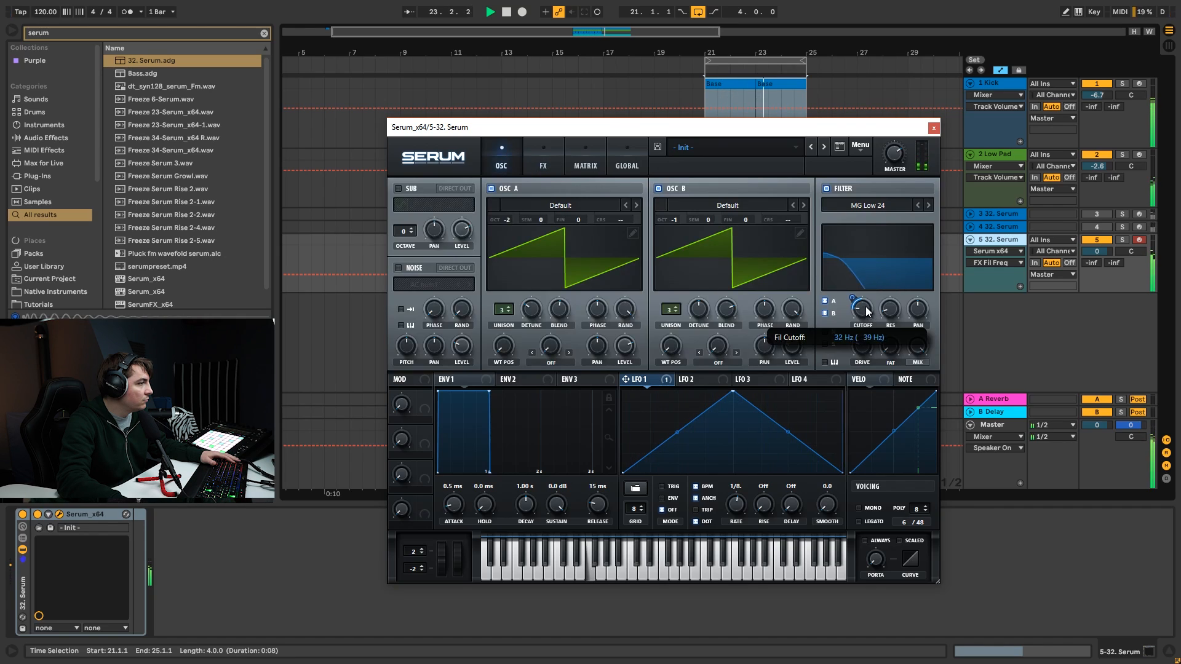
pyautogui.moveTo(513, 217); pyautogui.dragTo(513, 207)
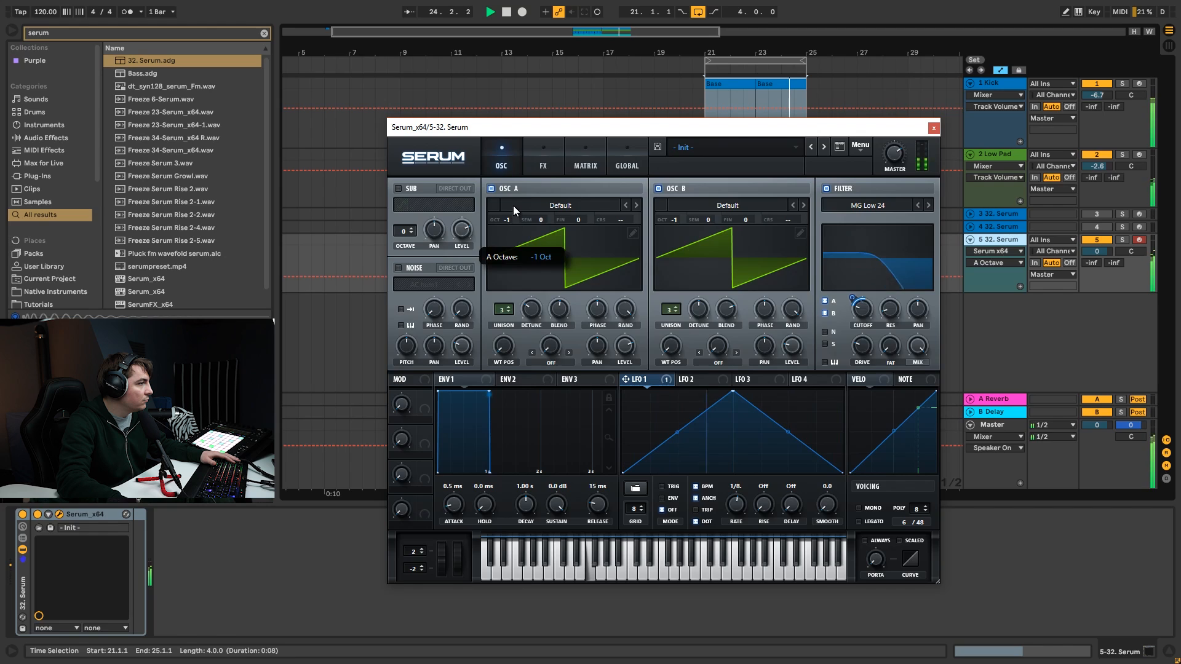
pyautogui.moveTo(861, 294)
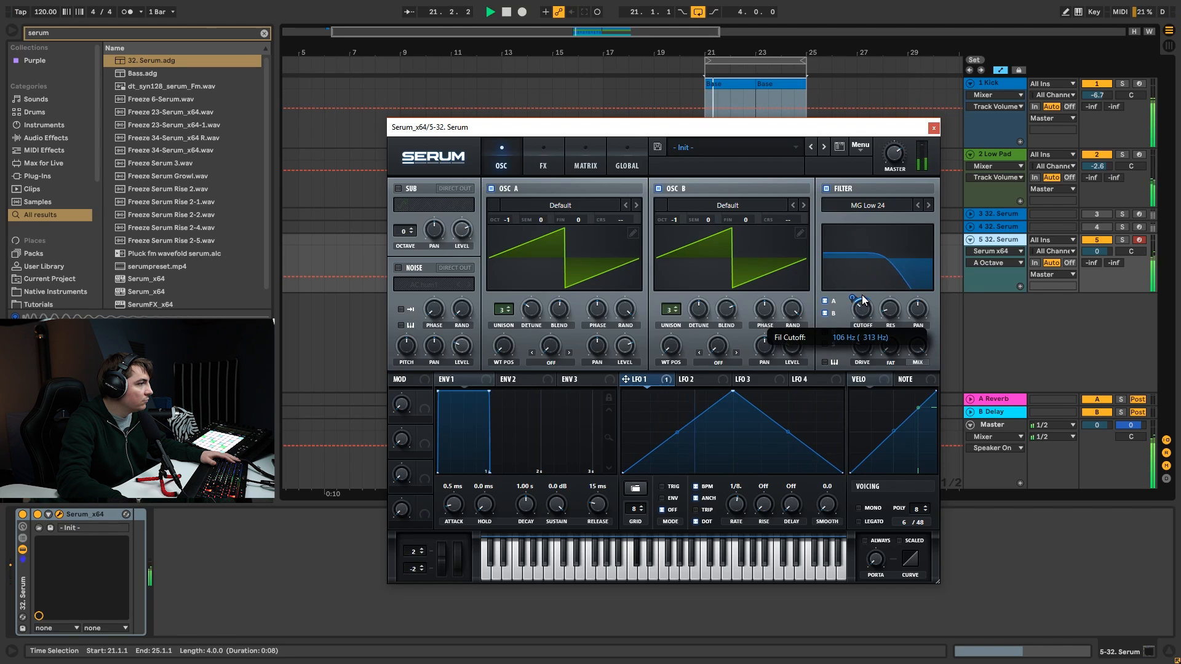
pyautogui.moveTo(680, 219)
pyautogui.mouseDown()
pyautogui.moveTo(678, 228)
pyautogui.moveTo(679, 204)
pyautogui.mouseUp()
pyautogui.moveTo(854, 305)
pyautogui.moveTo(853, 301)
pyautogui.mouseDown()
pyautogui.moveTo(851, 275)
pyautogui.moveTo(846, 309)
pyautogui.mouseUp()
pyautogui.press('space')
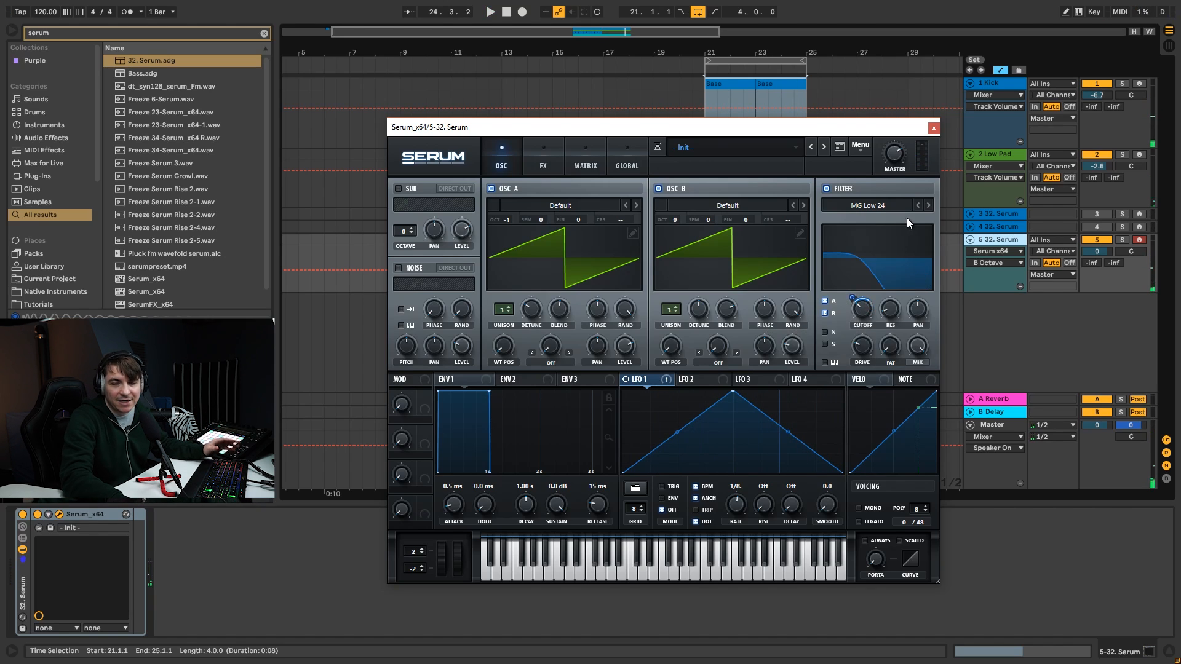
# Enable the Hall reverb effect during playback, set its size to 42% and adjust its mix.
pyautogui.click(545, 146)
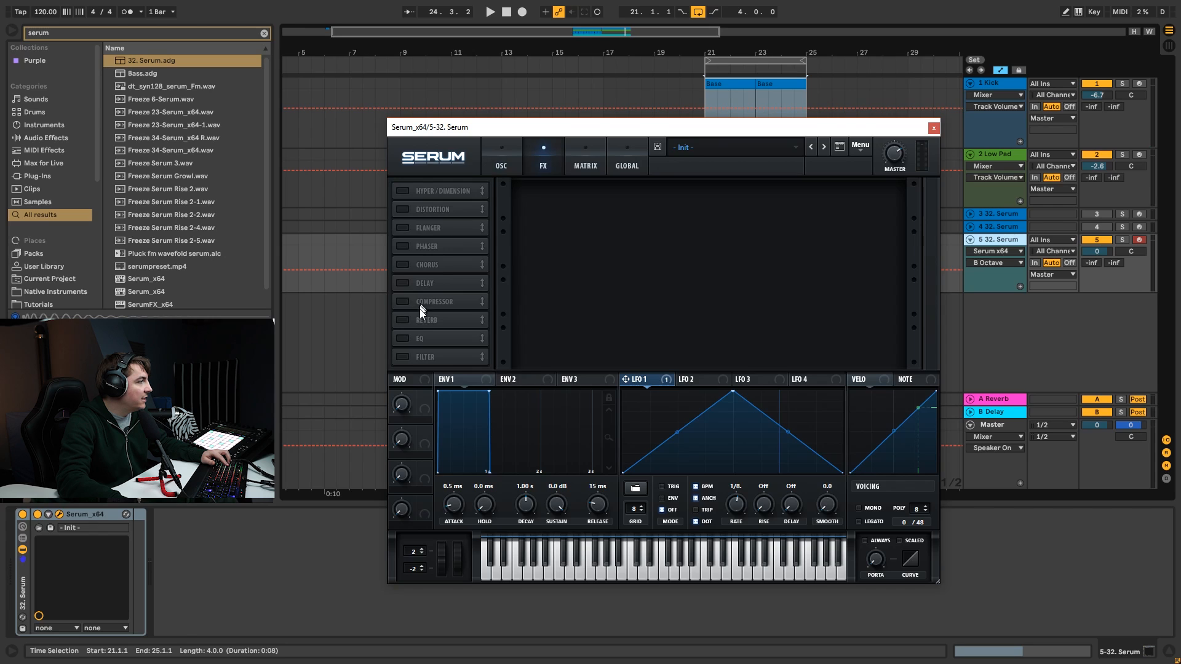
pyautogui.click(501, 154)
pyautogui.press('space')
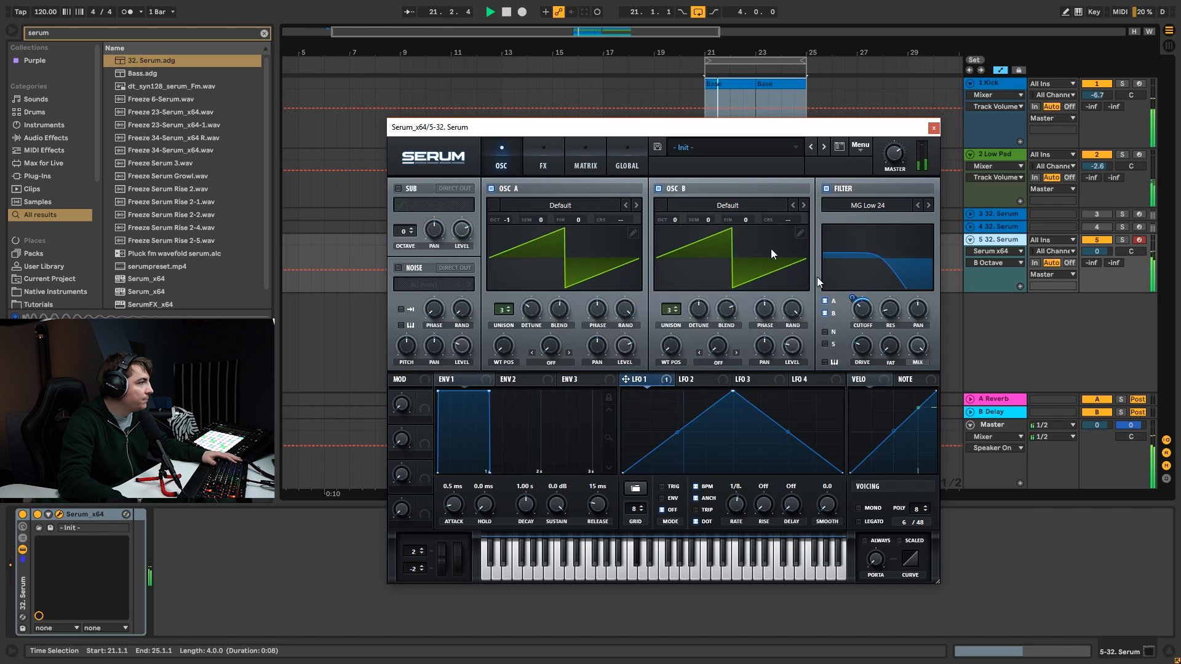
pyautogui.click(541, 151)
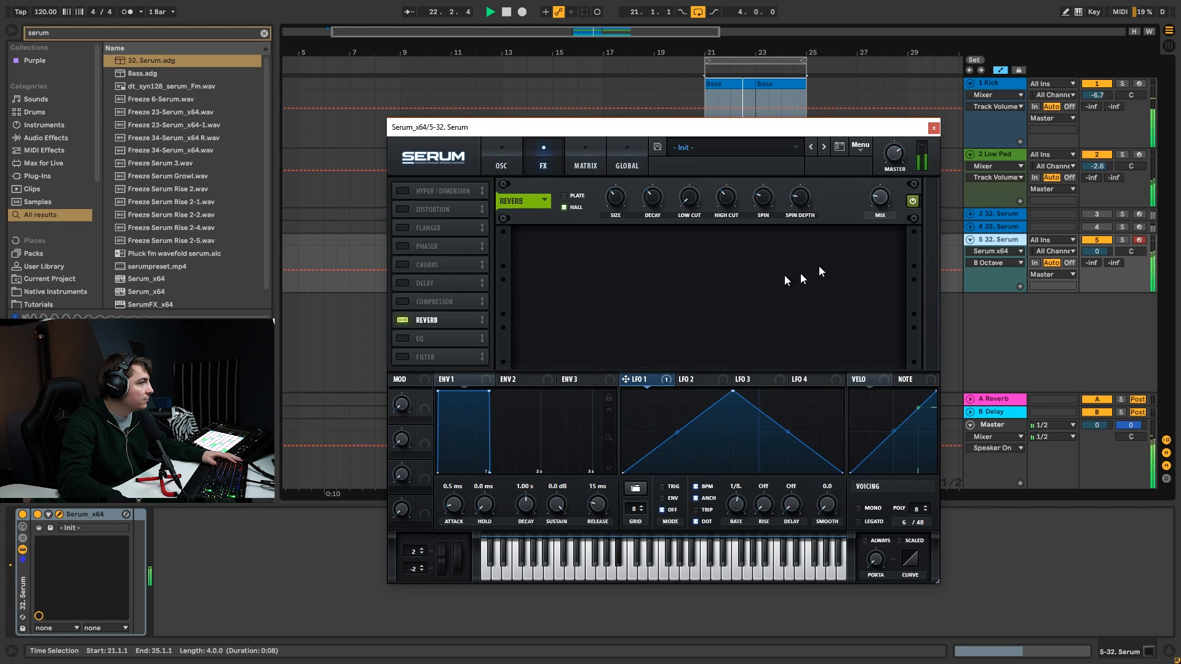
pyautogui.click(885, 198)
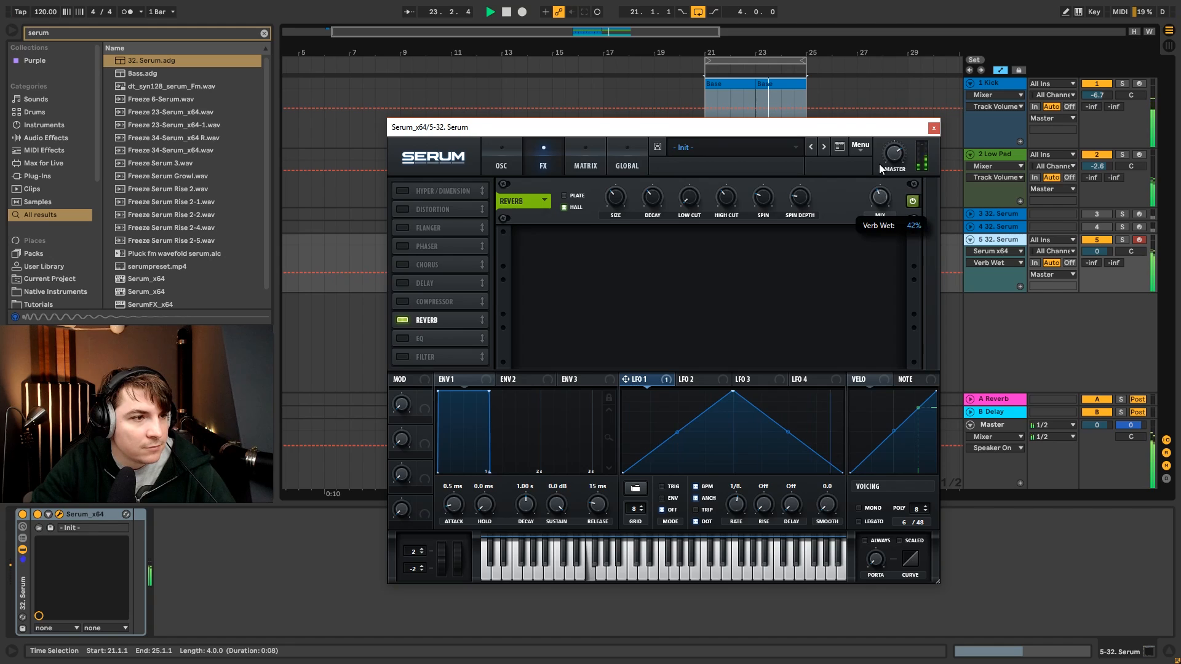
pyautogui.click(616, 197)
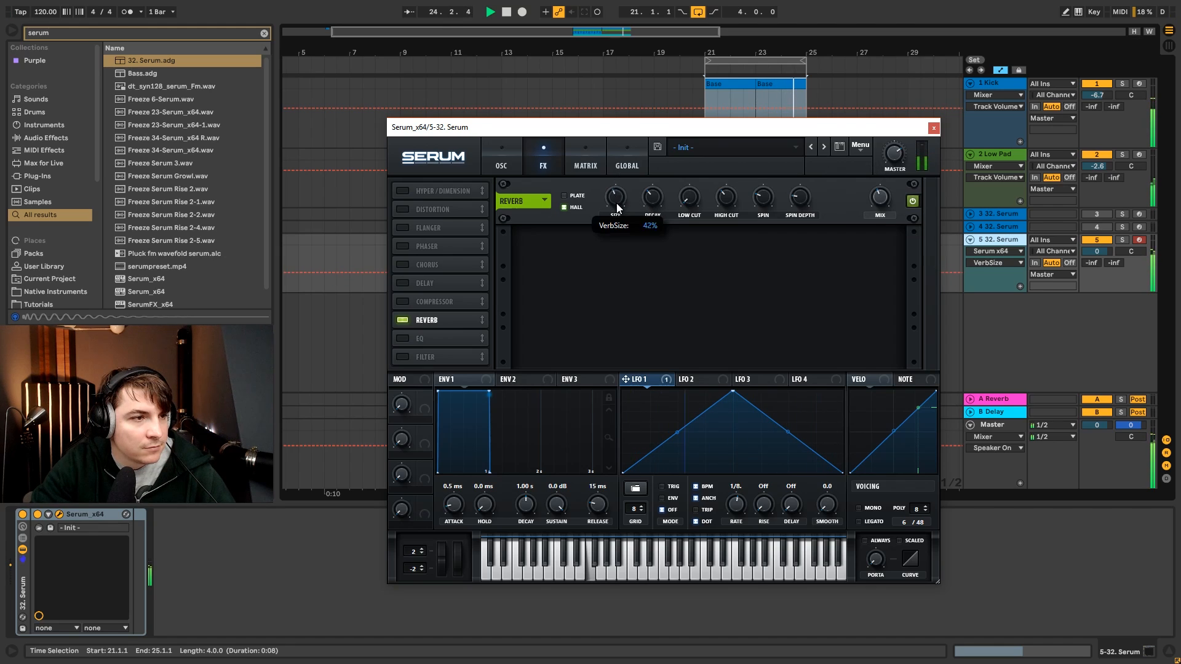
pyautogui.click(885, 198)
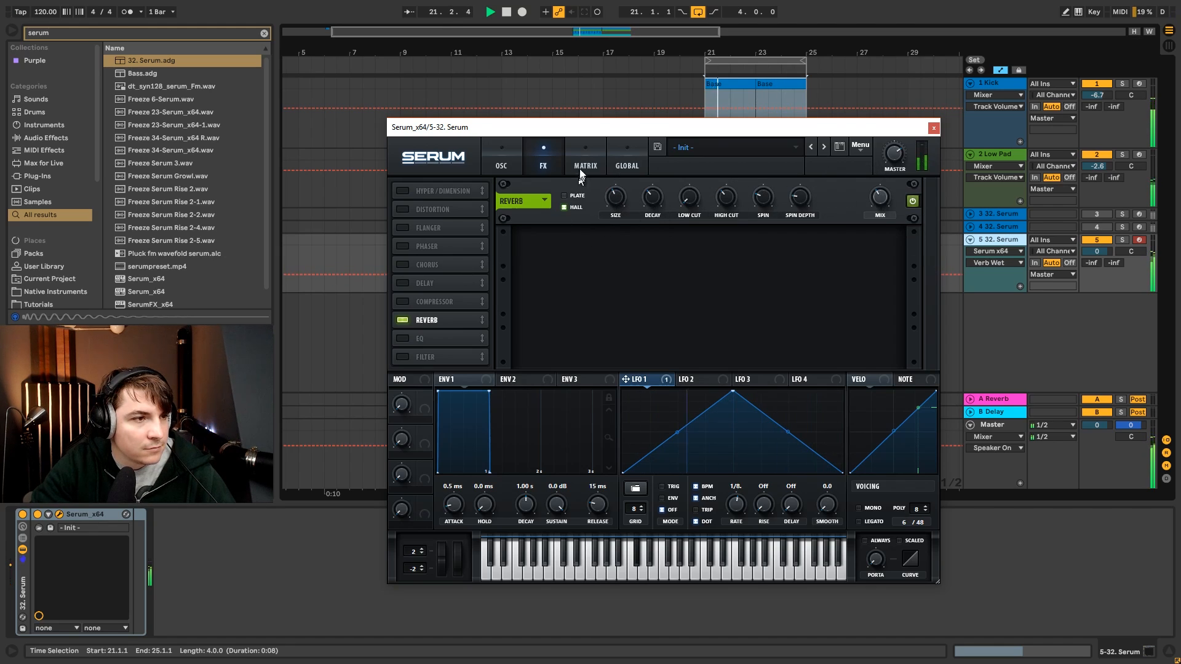
# Enable the compressor effect and set its threshold to about -27 dB.
pyautogui.click(402, 301)
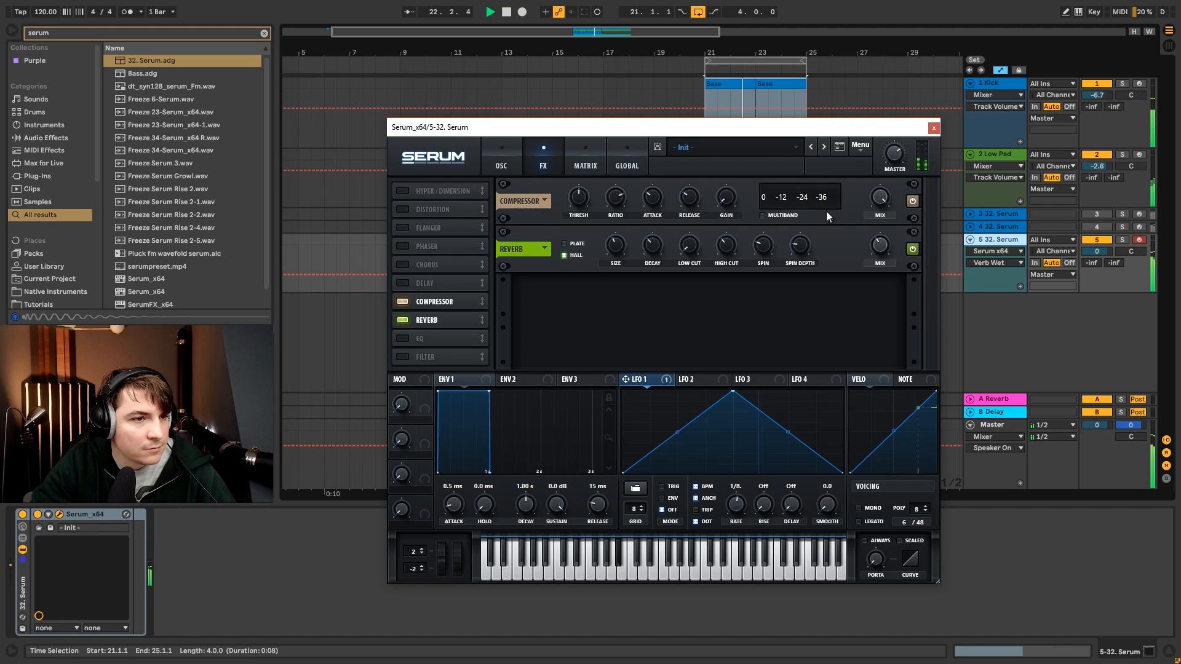
pyautogui.click(586, 209)
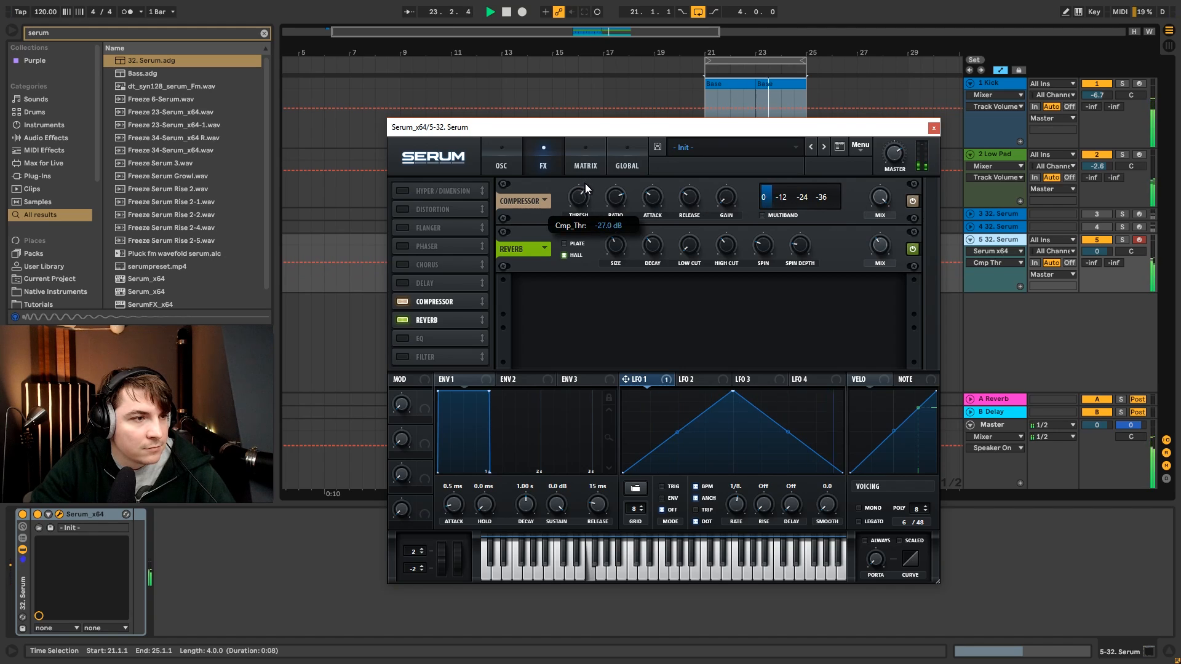
# Try OSC A at octave -2 and OSC B at -1, and return them to -1 and 0.
pyautogui.click(497, 153)
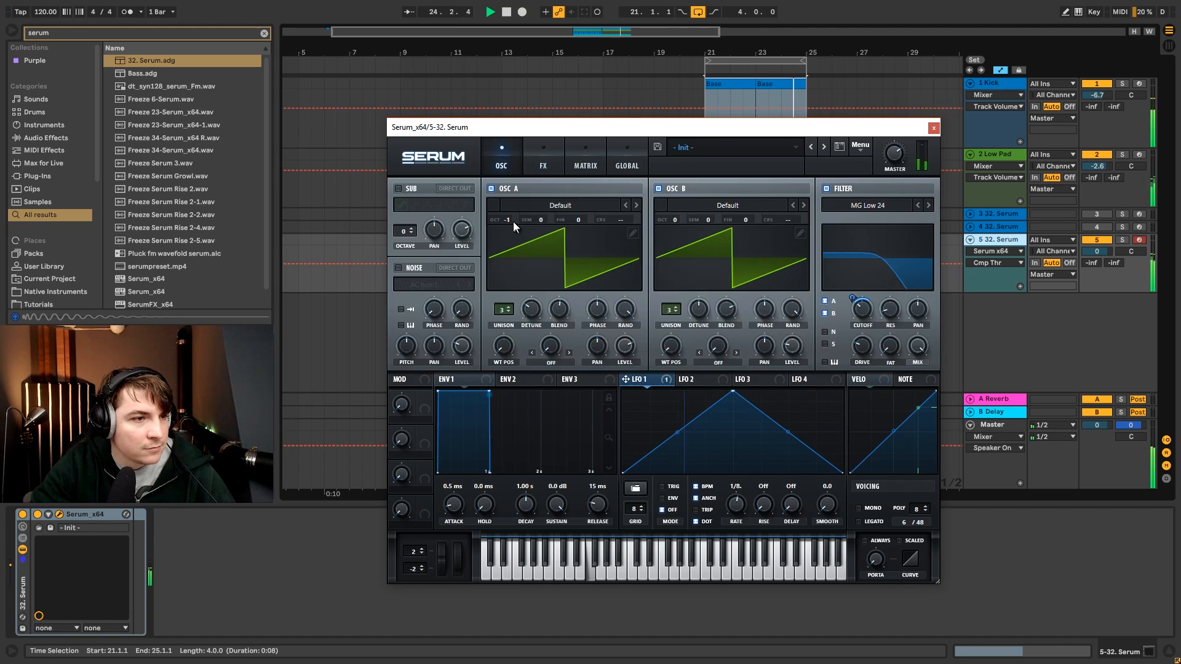
pyautogui.moveTo(510, 219); pyautogui.dragTo(511, 228)
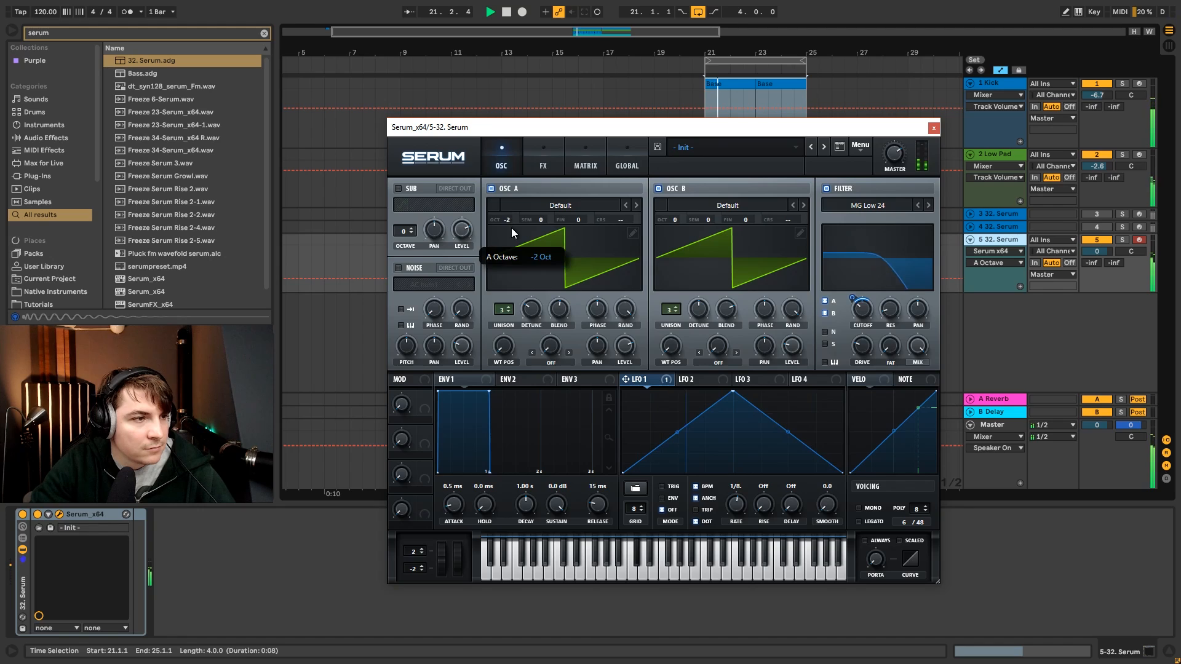
pyautogui.moveTo(687, 224); pyautogui.dragTo(676, 229)
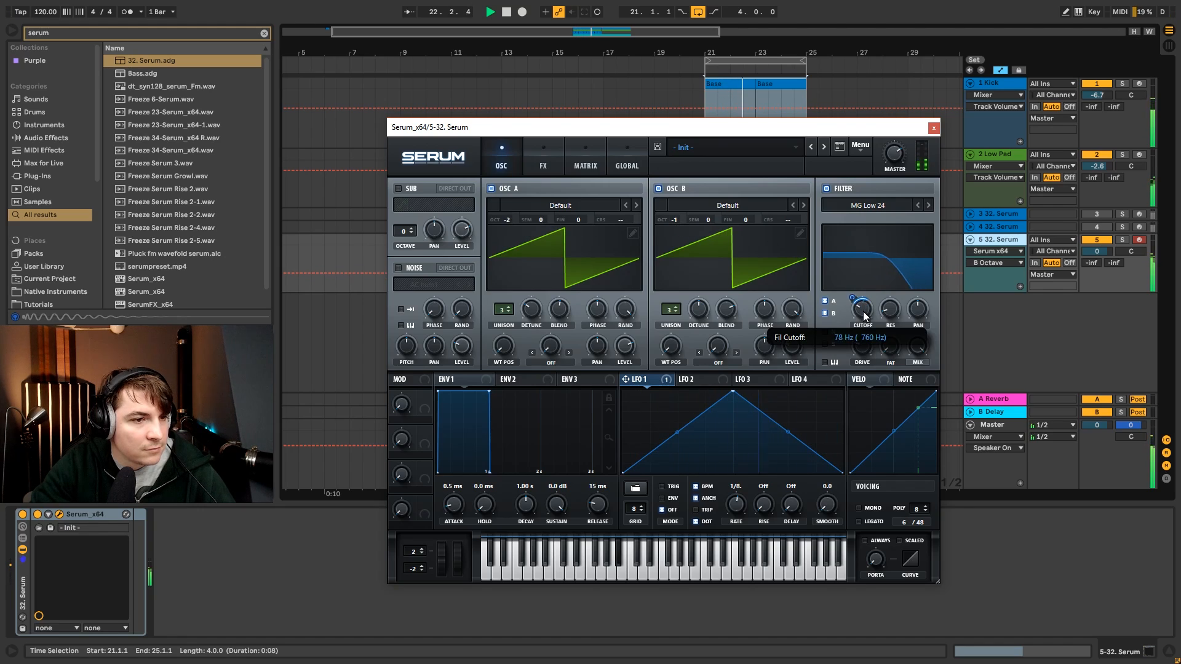
pyautogui.moveTo(510, 219); pyautogui.dragTo(509, 211)
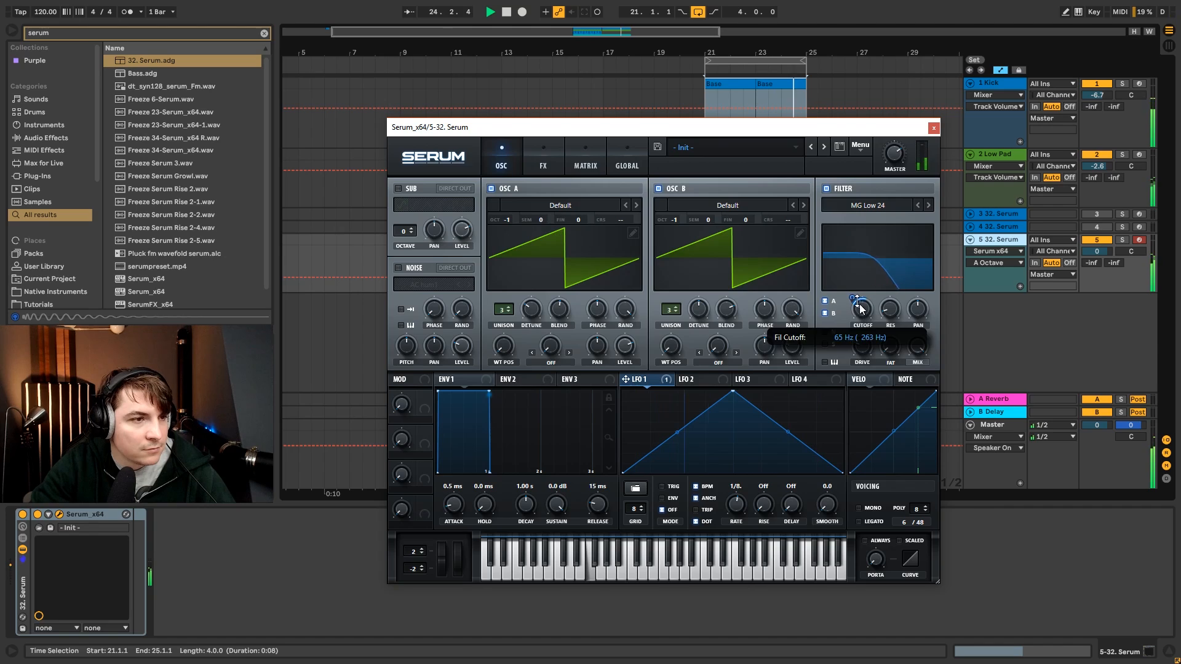
pyautogui.moveTo(670, 219); pyautogui.dragTo(678, 209)
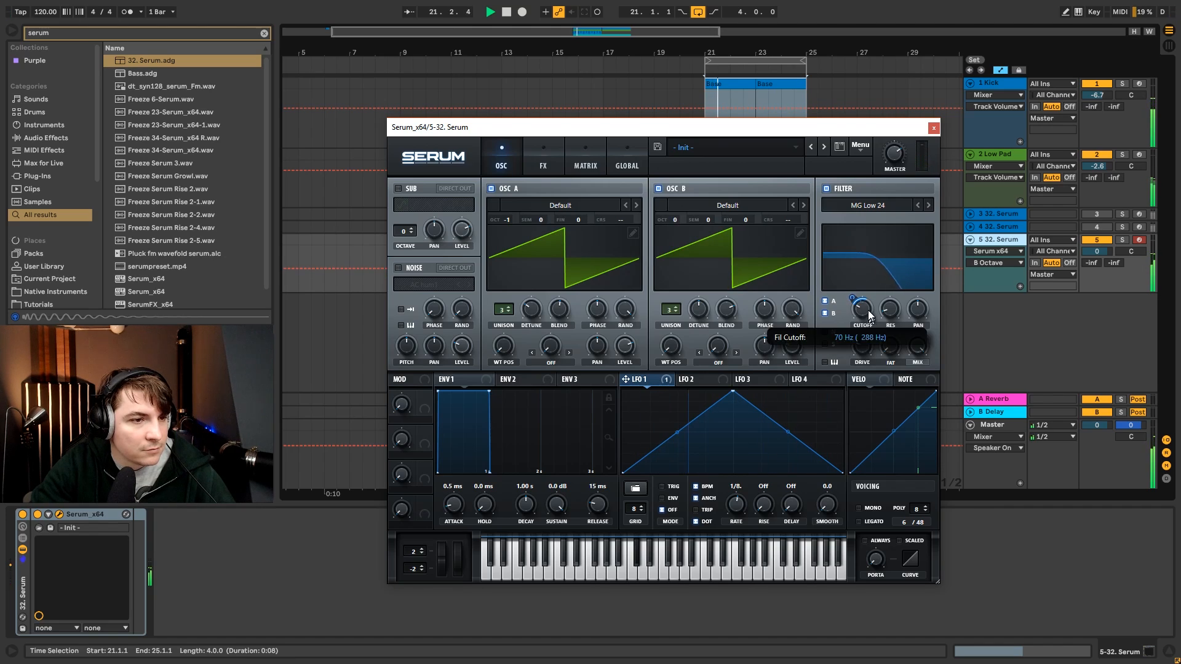
# Reduce the unison of both oscillators to 1 voice, readjust the filter's cutoff and close the Serum window.
pyautogui.moveTo(869, 307)
pyautogui.mouseDown()
pyautogui.moveTo(868, 278)
pyautogui.moveTo(864, 302)
pyautogui.mouseUp()
pyautogui.moveTo(672, 310); pyautogui.dragTo(667, 345)
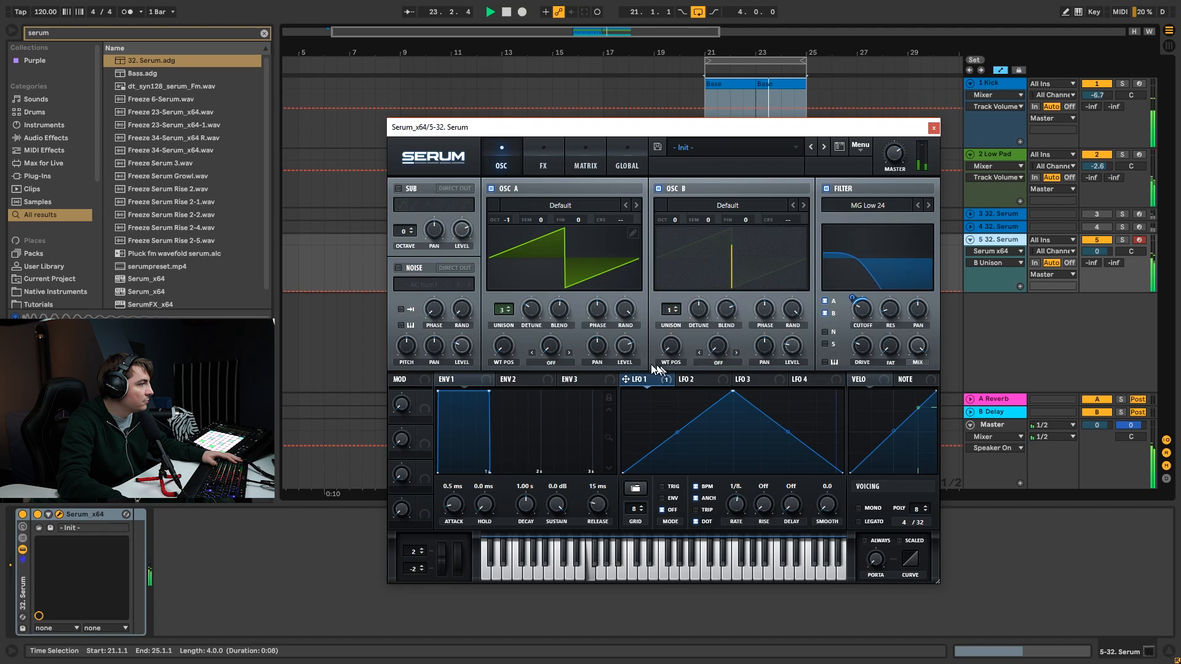
pyautogui.moveTo(494, 309); pyautogui.dragTo(540, 408)
pyautogui.moveTo(868, 317)
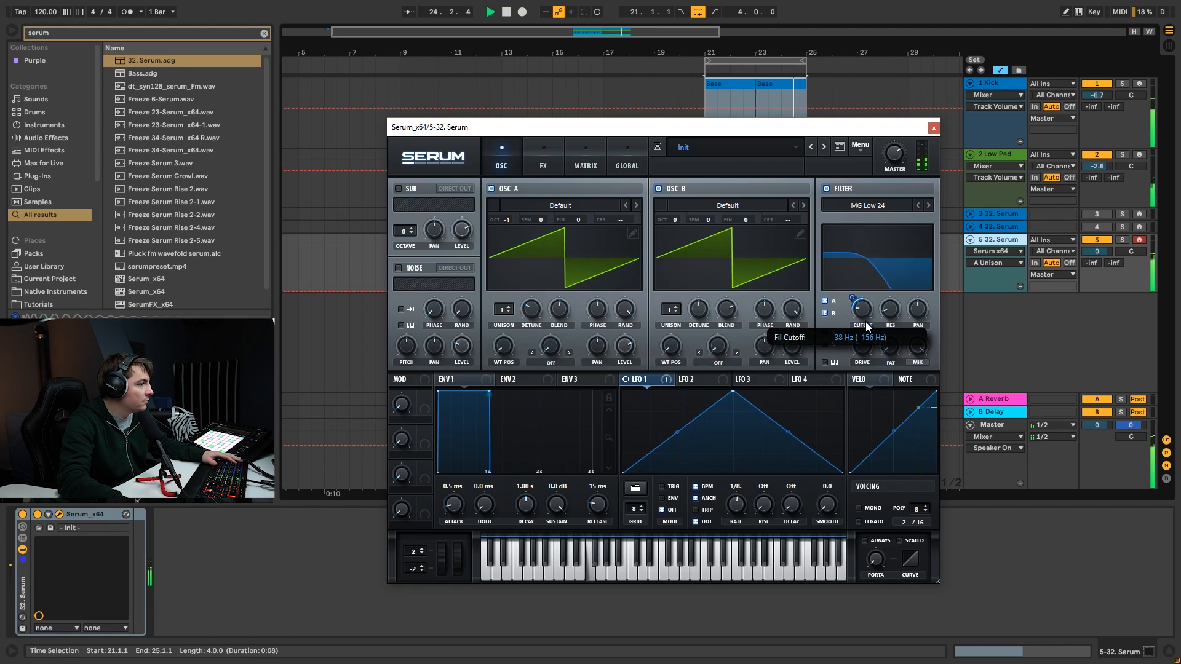
pyautogui.moveTo(868, 324); pyautogui.dragTo(867, 307)
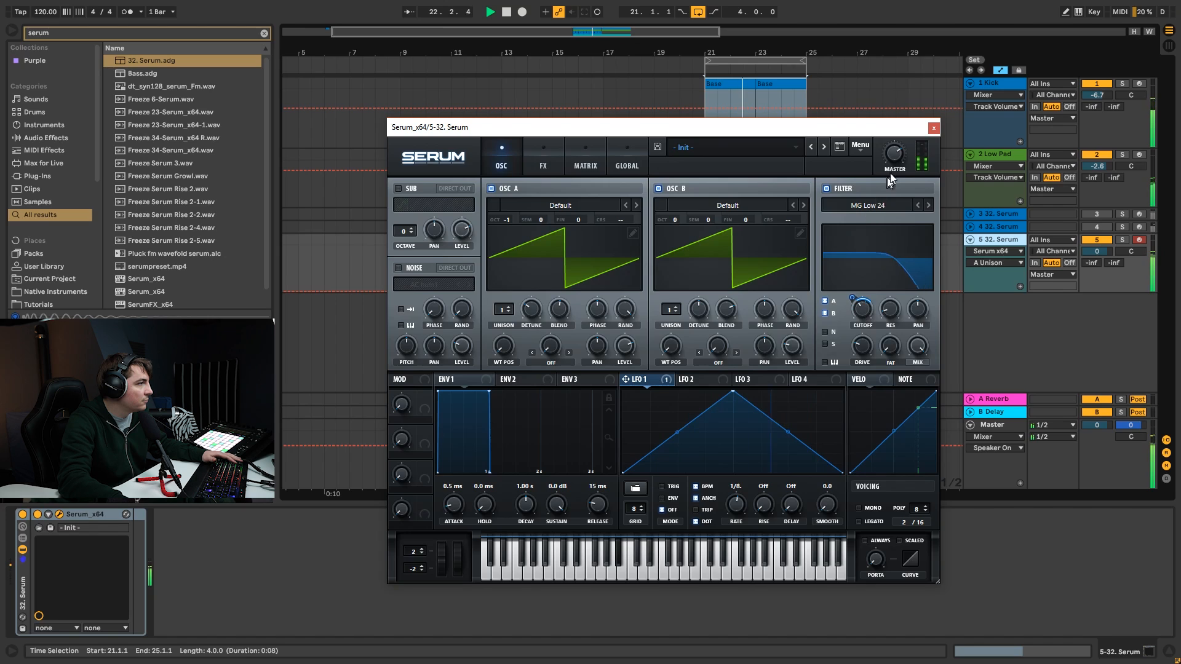
pyautogui.click(932, 127)
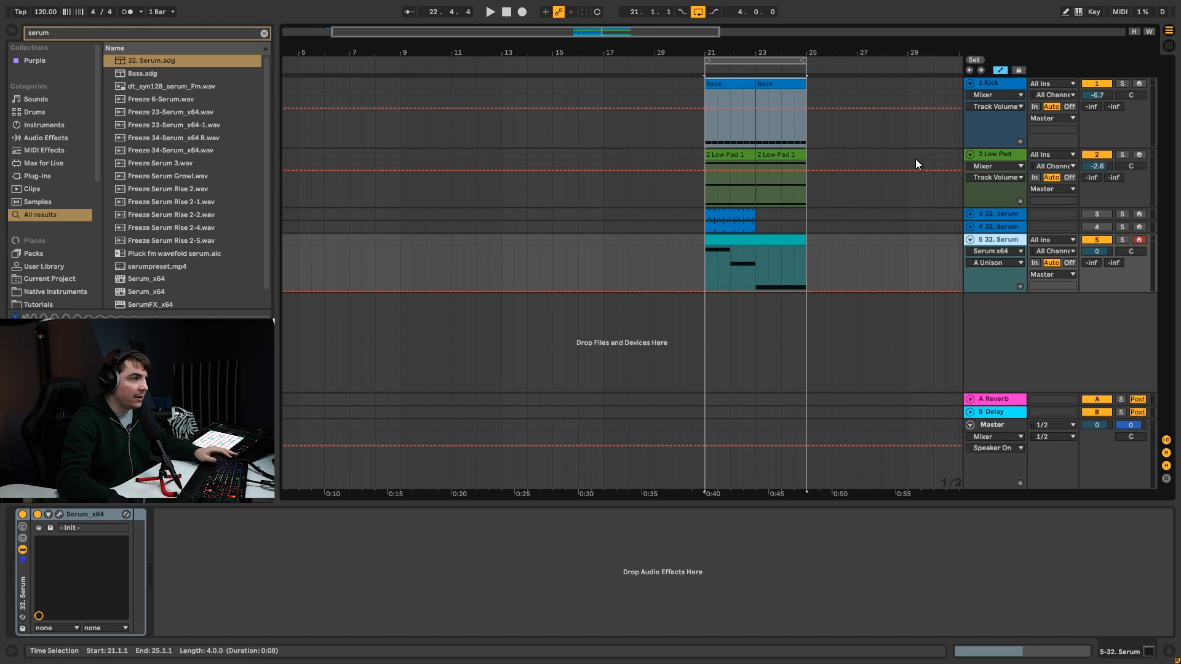
# Fold the 5 32. Serum track and insert a new MIDI track below it.
pyautogui.click(971, 239)
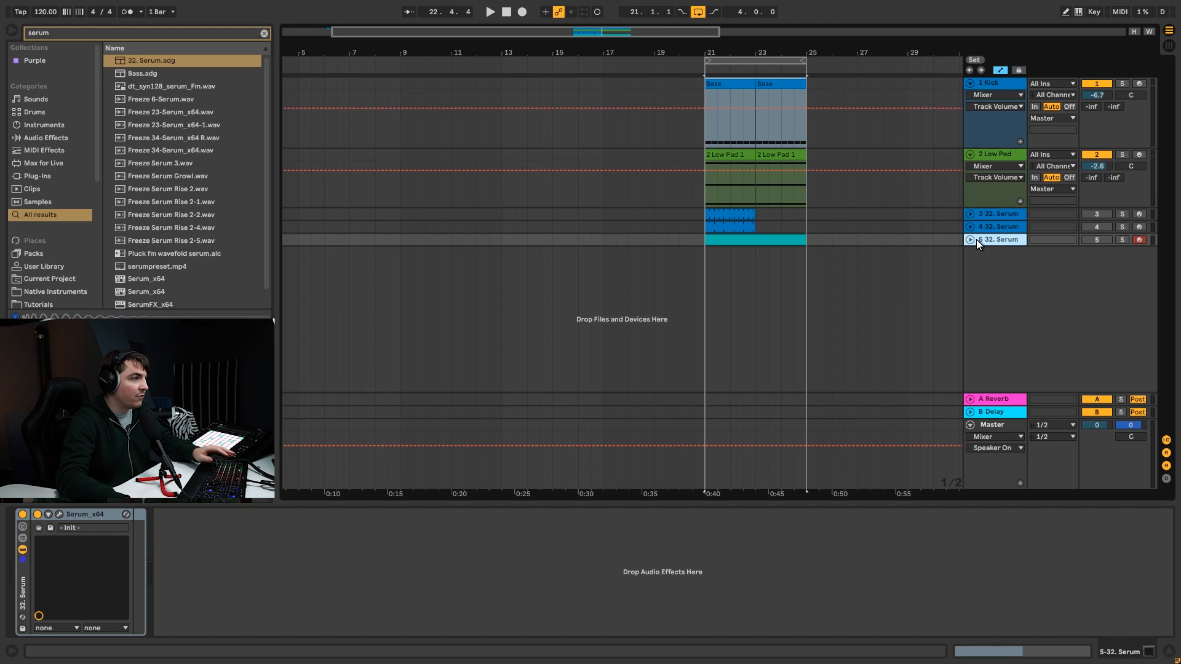
pyautogui.doubleClick(990, 239)
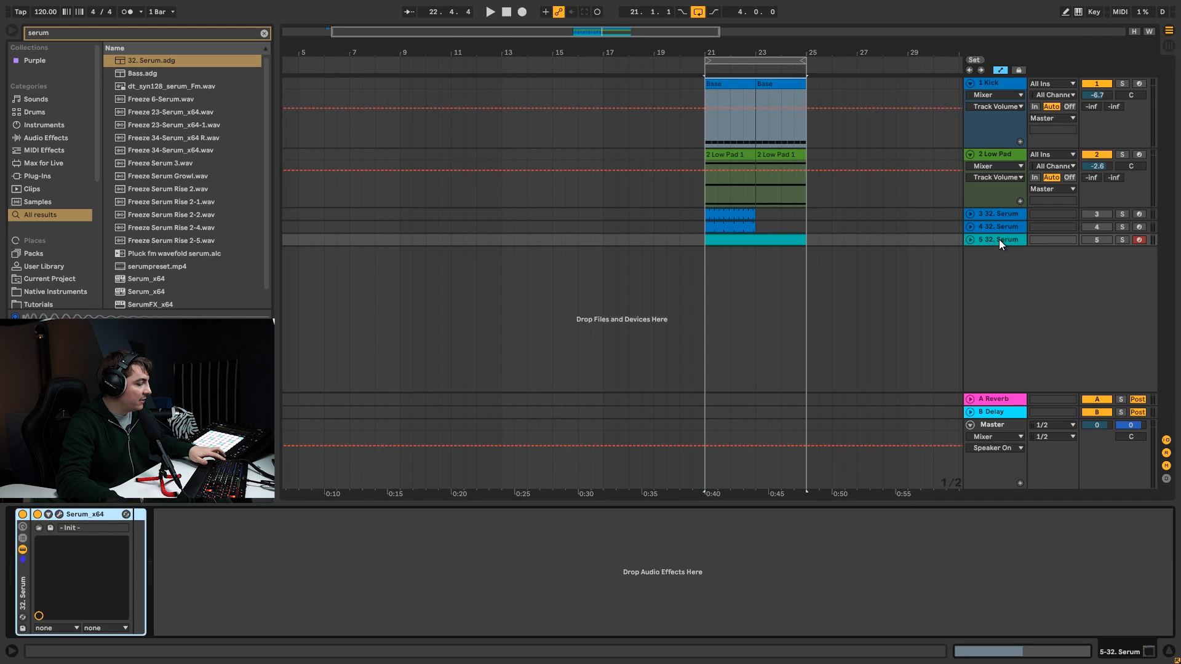
pyautogui.hotkey('ctrl', 'shift', 't')
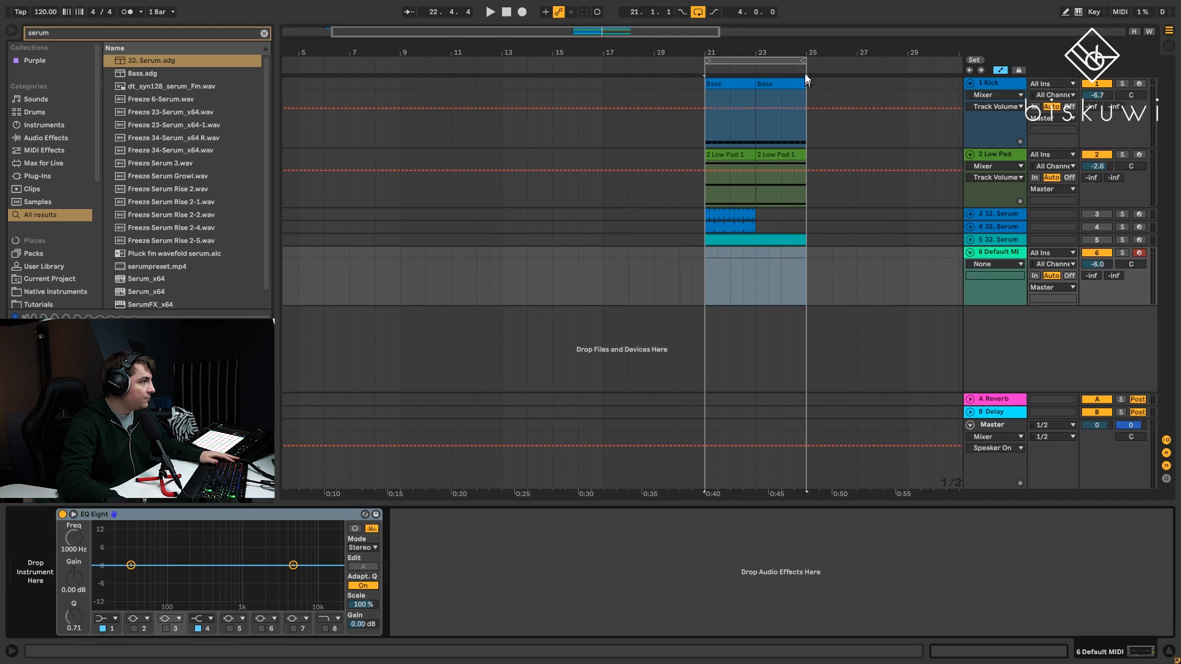
# Shorten the loop to bars 21–23 and create a two-bar MIDI clip over it on the 6 Default MIDI track.
pyautogui.moveTo(801, 63); pyautogui.dragTo(733, 80)
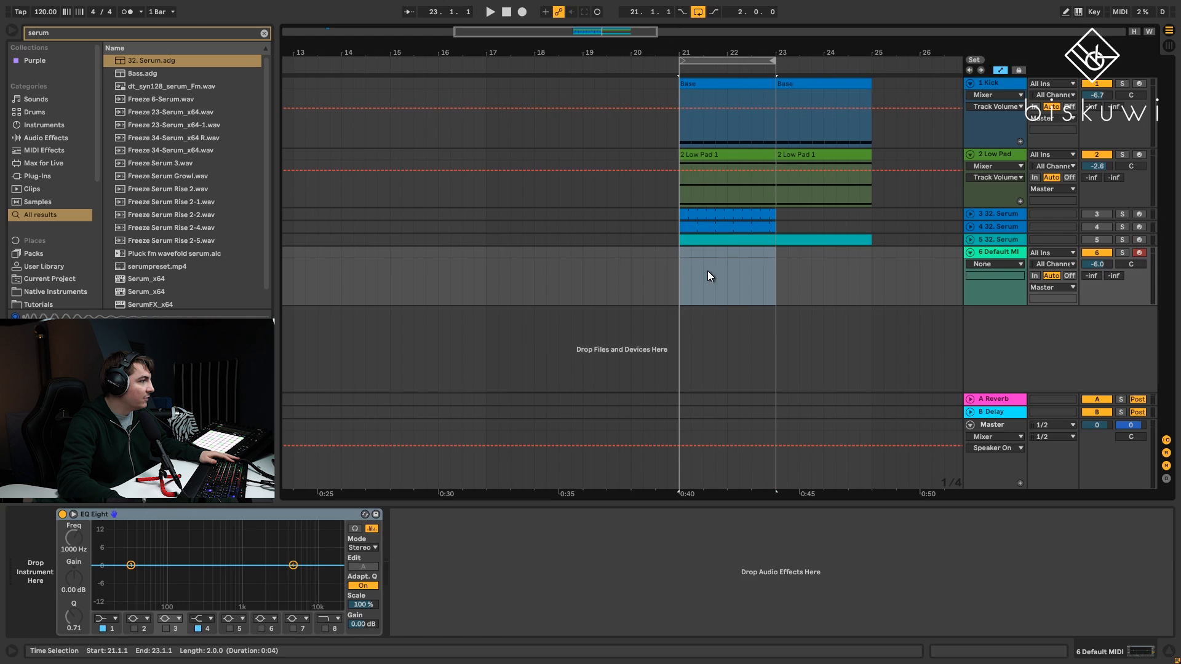
pyautogui.doubleClick(684, 253)
pyautogui.click(684, 250)
pyautogui.hotkey('shift', 'Tab')
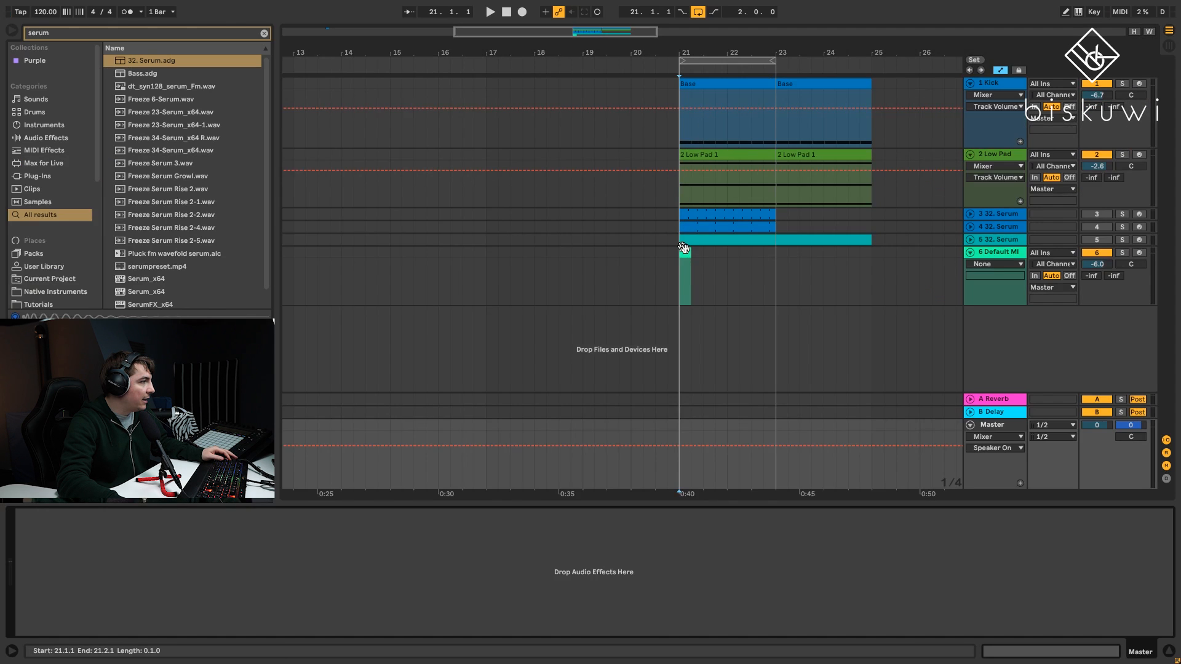
pyautogui.moveTo(691, 252); pyautogui.dragTo(761, 250)
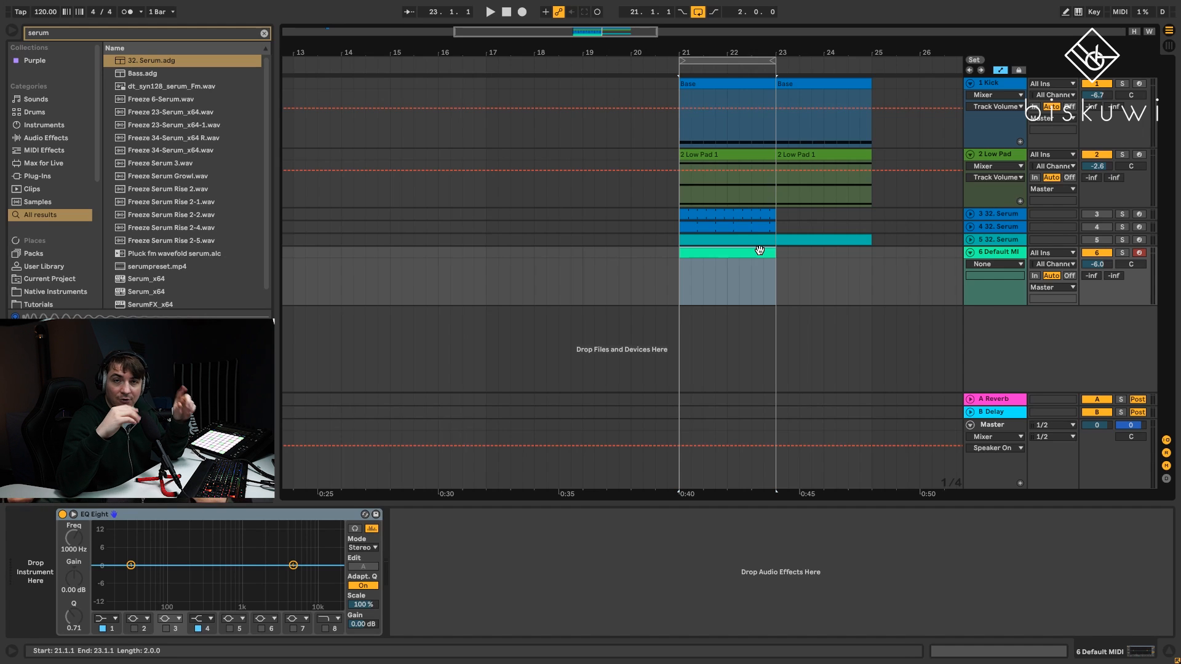
# Fill the start of the new clip with six consecutive eighth-note F2 notes and play them back.
pyautogui.doubleClick(727, 255)
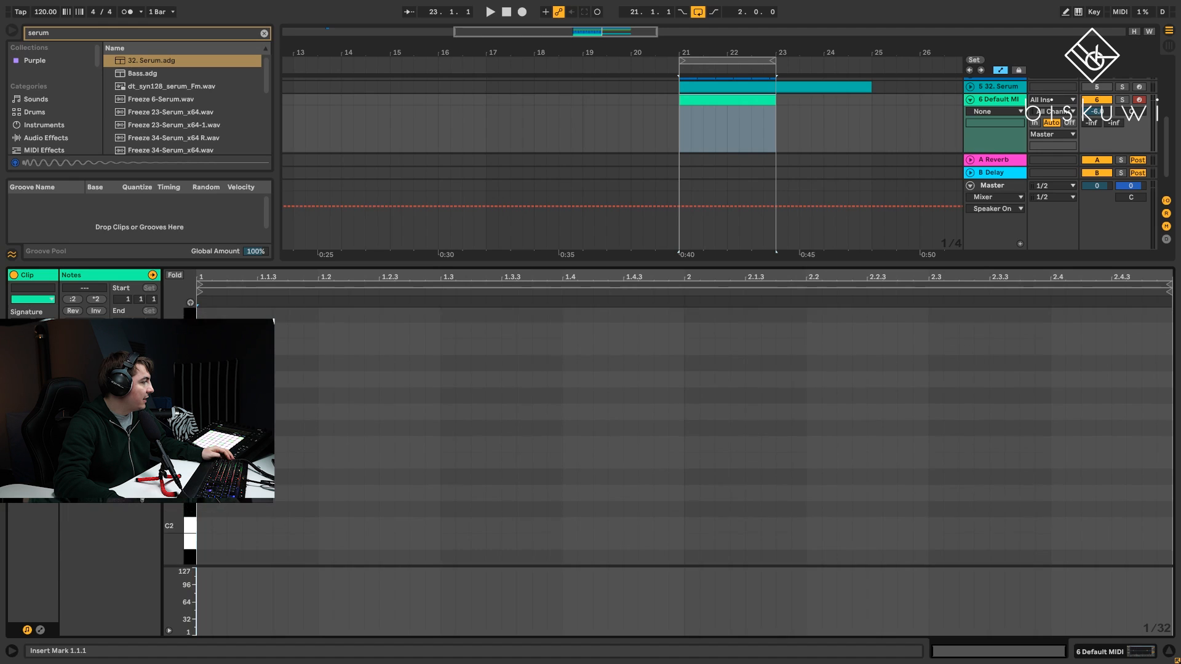
pyautogui.scroll(-4, 204, 400)
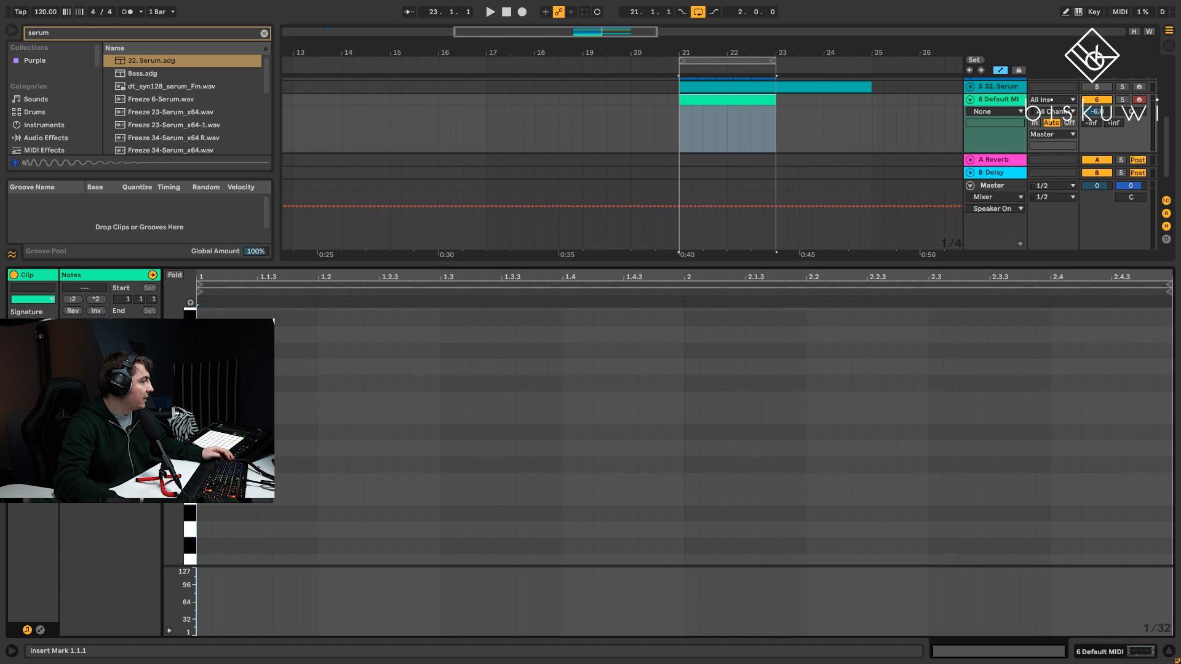
pyautogui.doubleClick(205, 400)
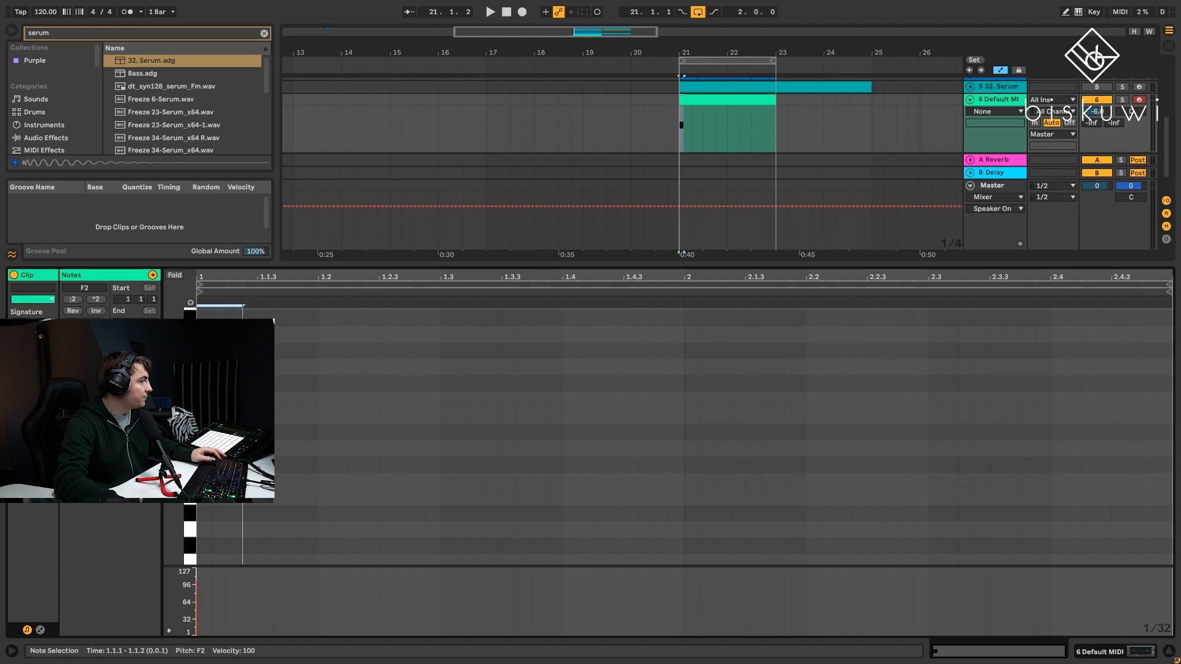
pyautogui.hotkey('ctrl', 'd')
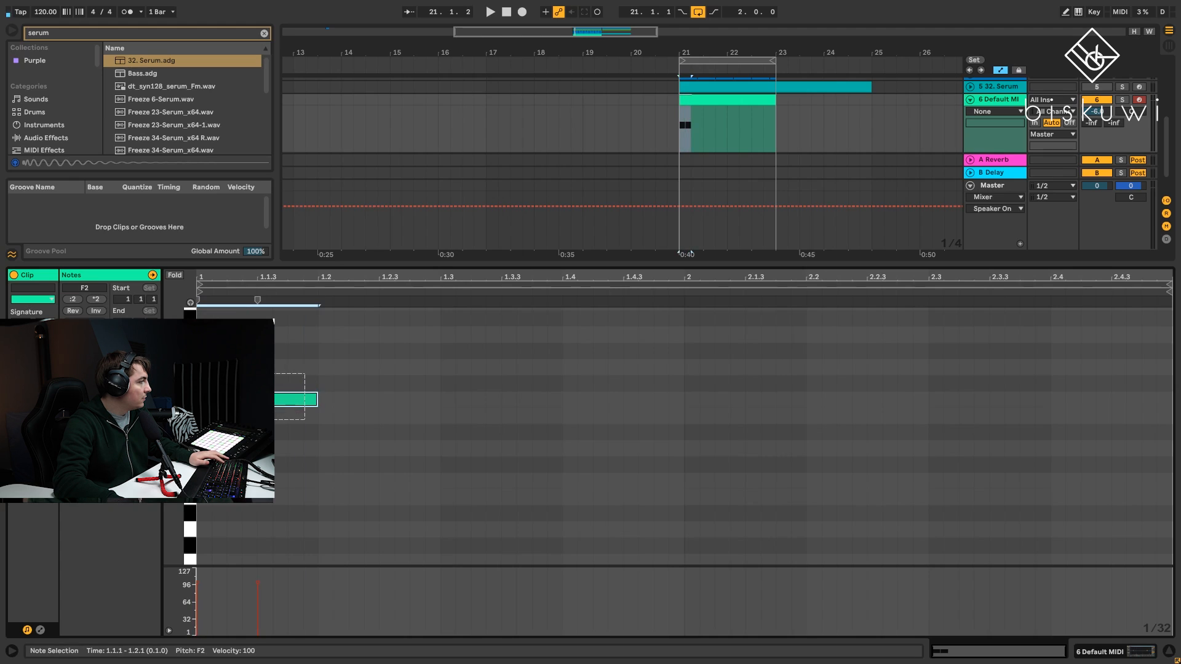
pyautogui.moveTo(304, 421); pyautogui.dragTo(306, 420)
pyautogui.hotkey('ctrl', 'd')
pyautogui.hotkey('ctrl', 'd')
pyautogui.press('space')
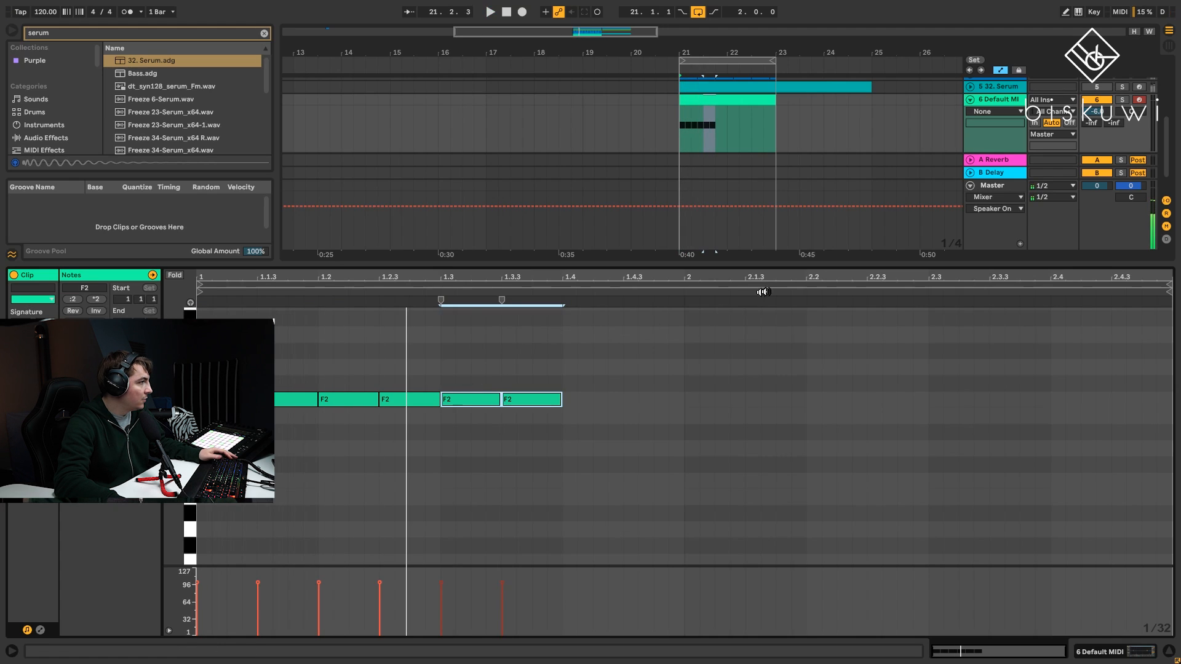
pyautogui.hotkey('shift', 'Tab')
# Search the browser for serum and load the 32. Serum.adg rack on the 6 Default MIDI track.
pyautogui.click(980, 255)
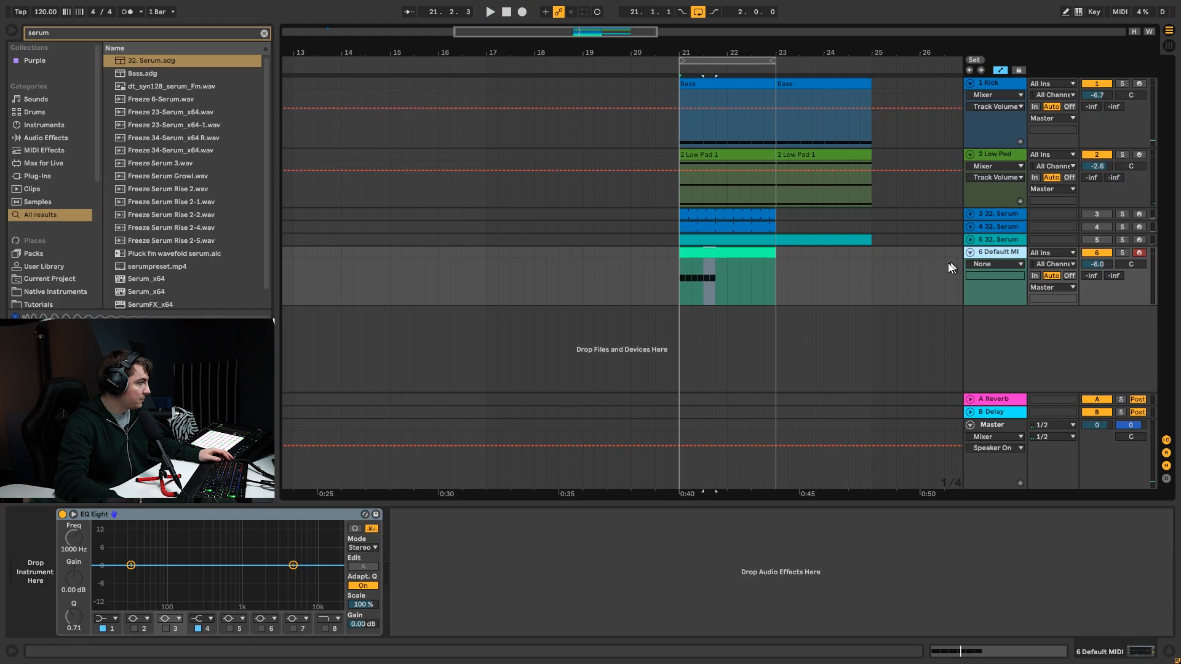
pyautogui.hotkey('ctrl', 'f')
pyautogui.write('sd')
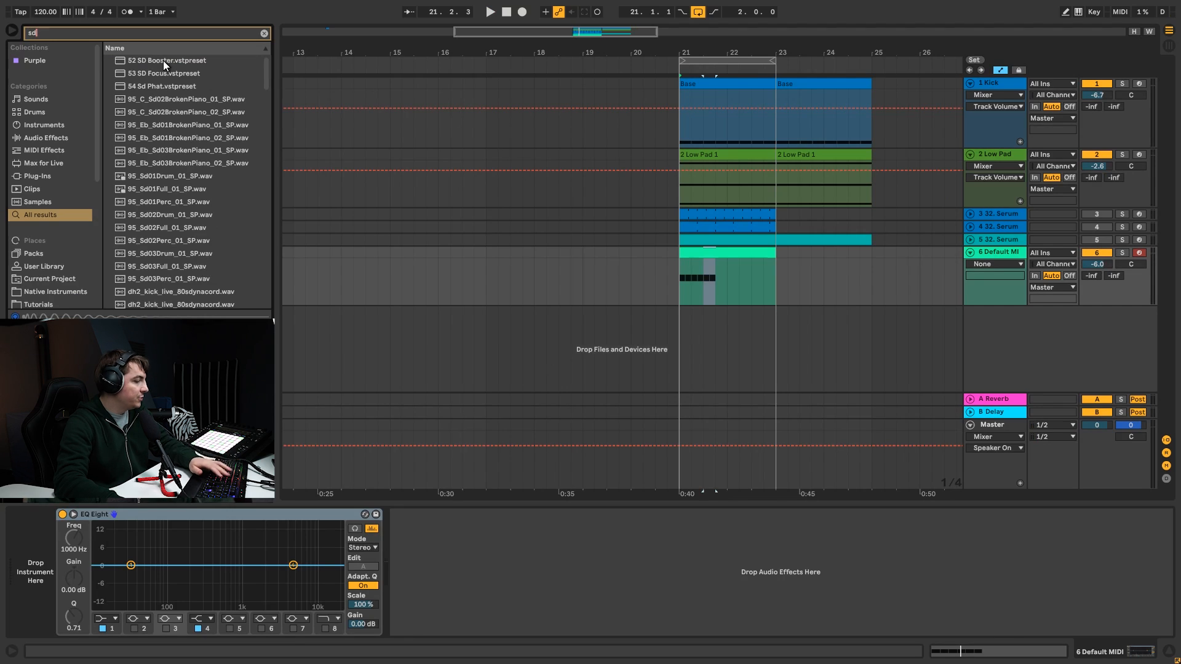
pyautogui.press('BackSpace')
pyautogui.press('BackSpace')
pyautogui.write('se')
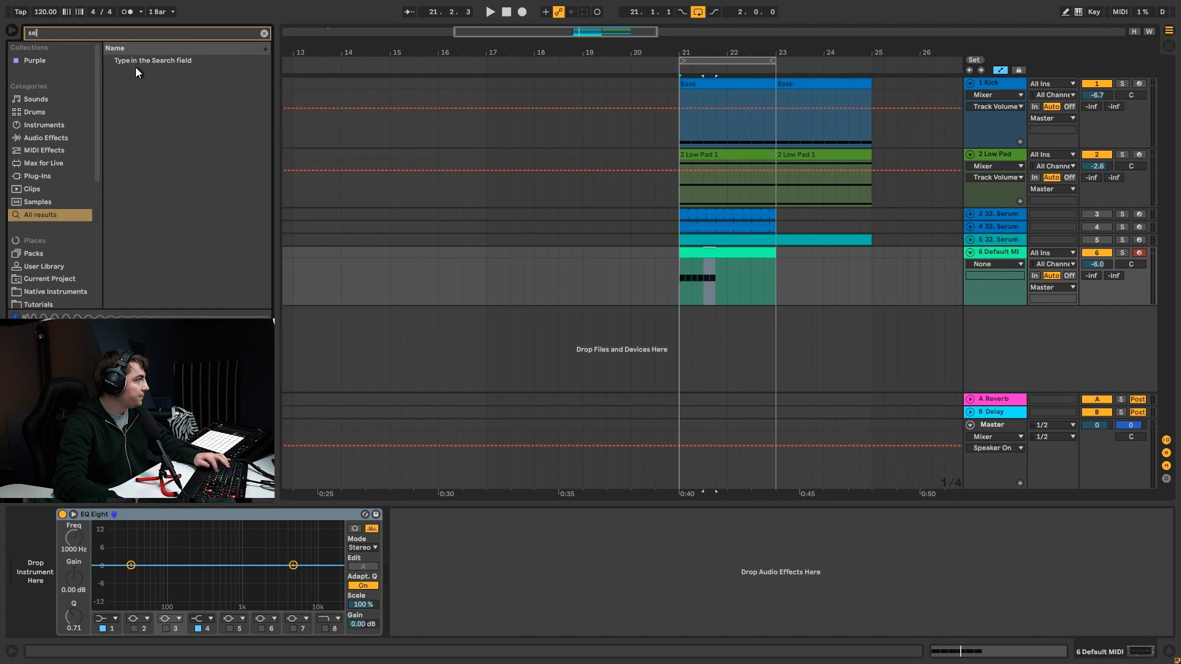
pyautogui.write('rum')
pyautogui.moveTo(152, 62); pyautogui.dragTo(72, 542)
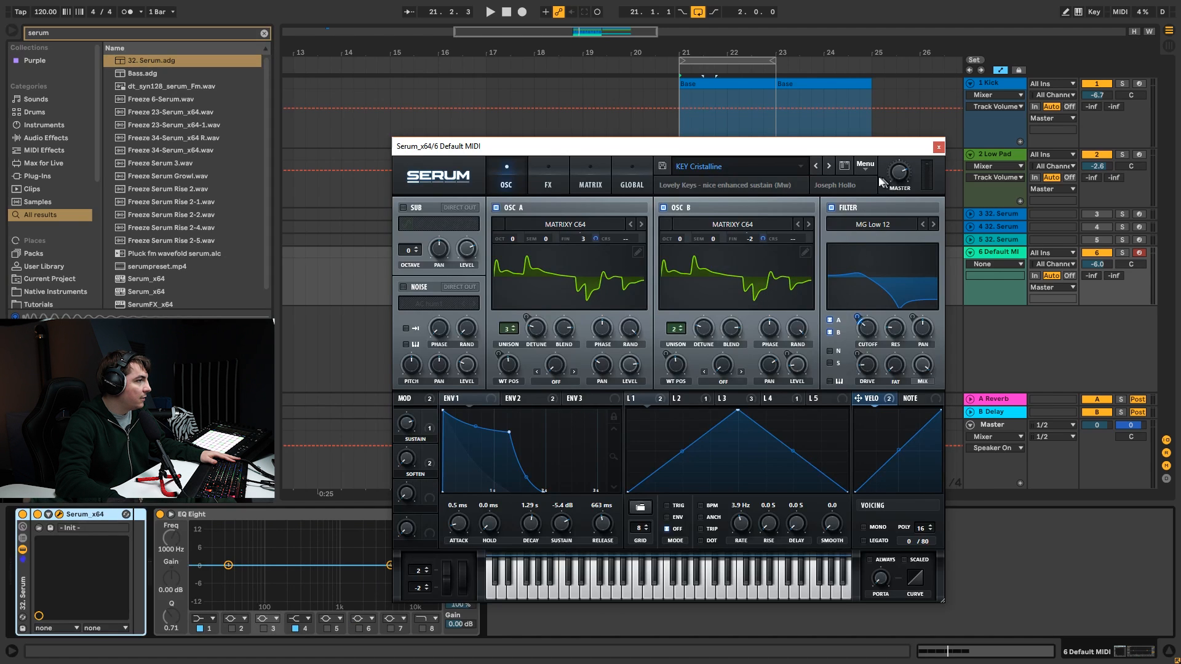
# Initialise the Serum preset and enable its MG Low 12 filter.
pyautogui.click(867, 166)
pyautogui.click(884, 229)
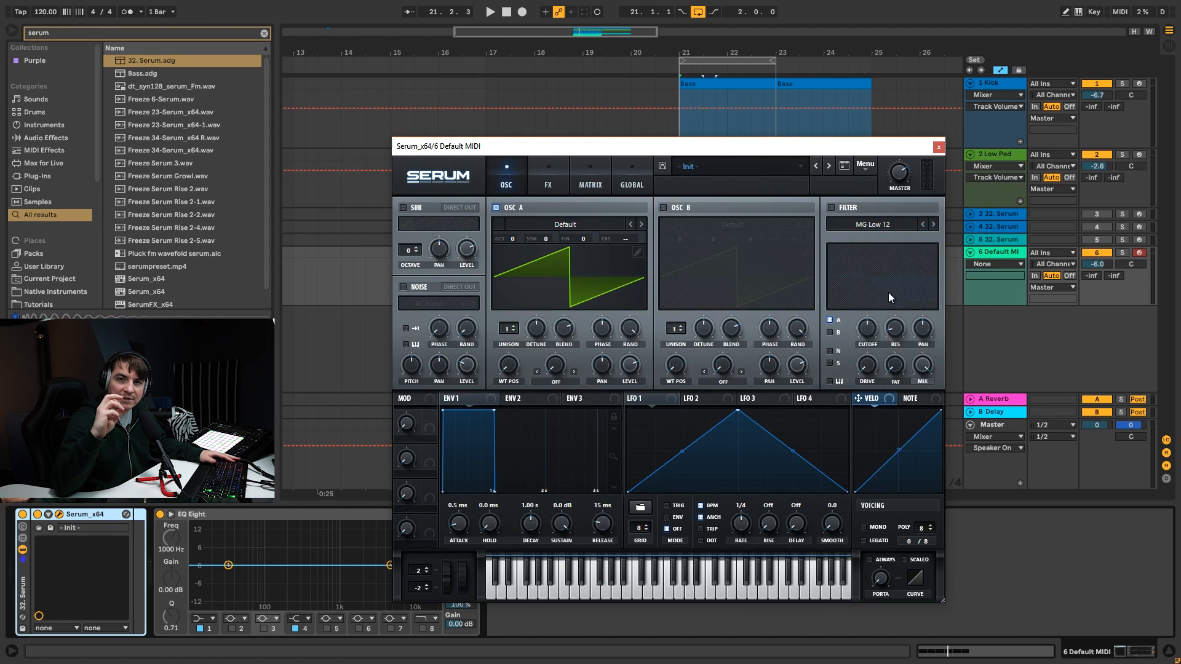
pyautogui.click(832, 208)
# Shape Env 2 with a 375 ms decay and 0% sustain, assign it to the filter cutoff and close Serum.
pyautogui.moveTo(495, 410); pyautogui.dragTo(471, 453)
pyautogui.click(518, 401)
pyautogui.moveTo(494, 411); pyautogui.dragTo(458, 486)
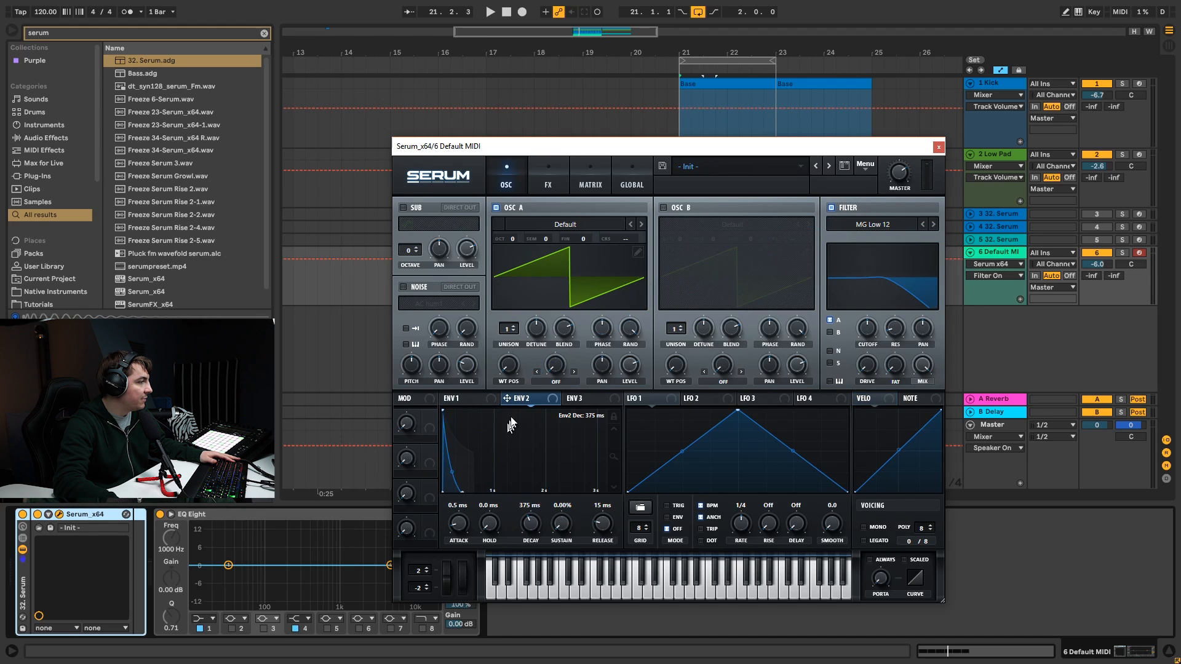
pyautogui.press('space')
pyautogui.moveTo(507, 399); pyautogui.dragTo(864, 335)
pyautogui.press('space')
pyautogui.click(939, 147)
# Halve the F2 notes to sixteenths, duplicate the pattern until it fills the two-bar clip and play it.
pyautogui.doubleClick(705, 250)
pyautogui.moveTo(551, 432); pyautogui.dragTo(225, 357)
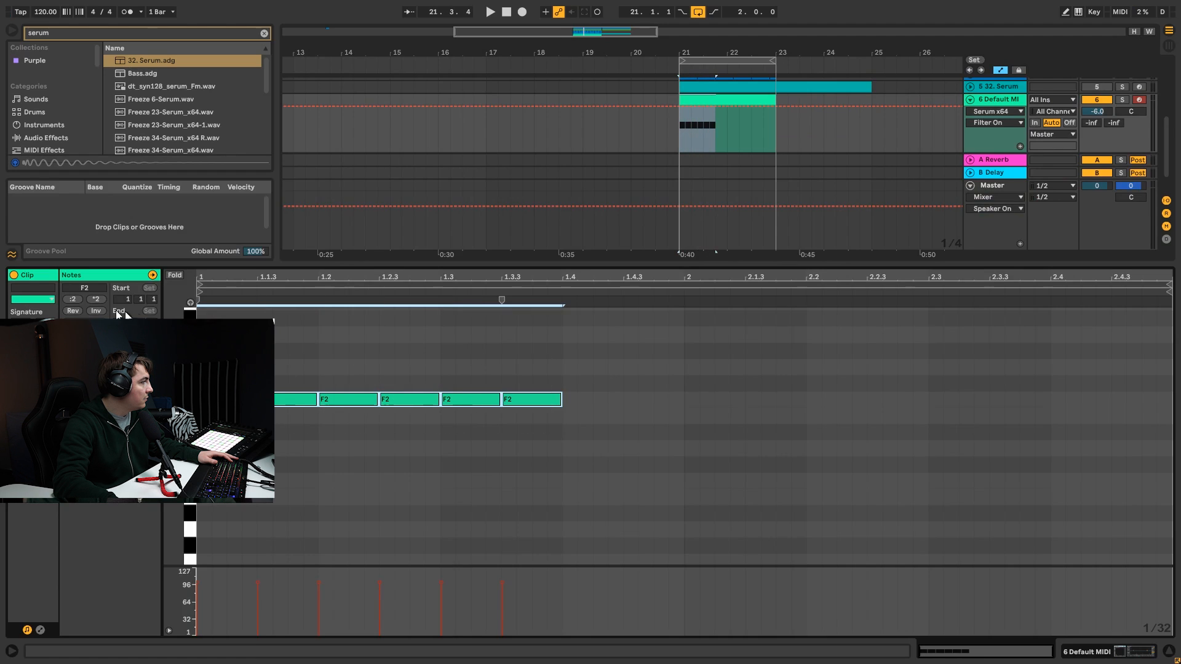
pyautogui.click(72, 300)
pyautogui.moveTo(392, 370); pyautogui.dragTo(385, 400)
pyautogui.click(469, 382)
pyautogui.moveTo(436, 370); pyautogui.dragTo(212, 413)
pyautogui.hotkey('ctrl', 'd')
pyautogui.hotkey('ctrl', 'd')
pyautogui.hotkey('ctrl', 'd')
pyautogui.hotkey('shift', 'Tab')
pyautogui.press('space')
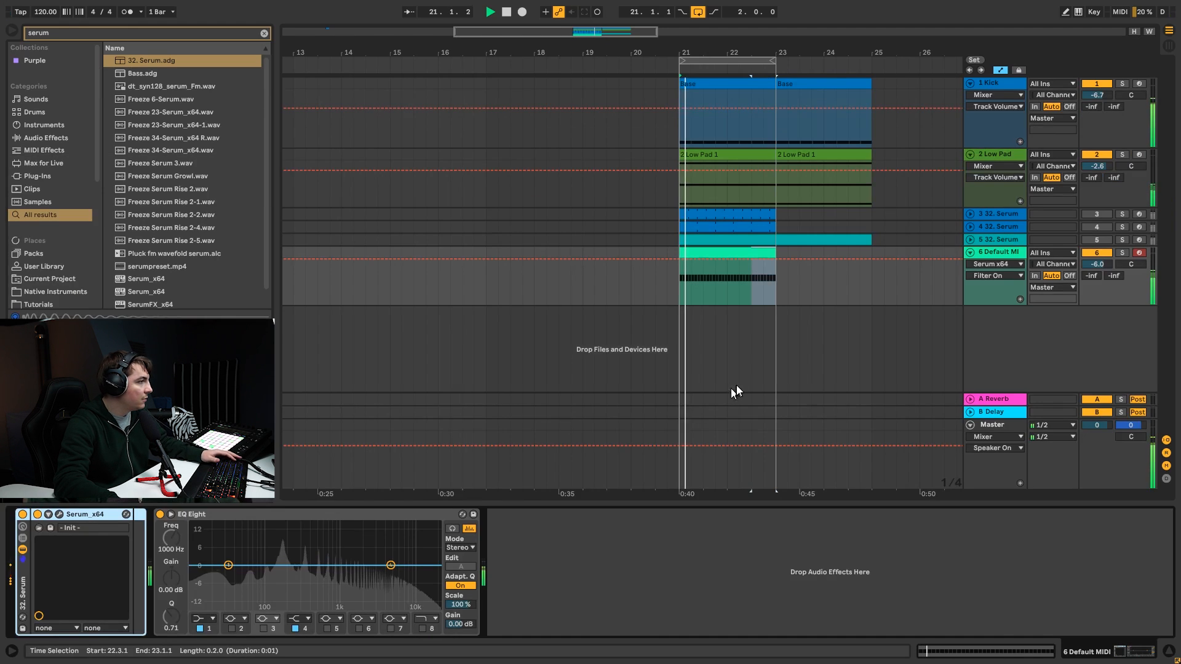
# Lower Serum's OSC A to octave -1 and readjust the filter cutoff during playback.
pyautogui.click(57, 515)
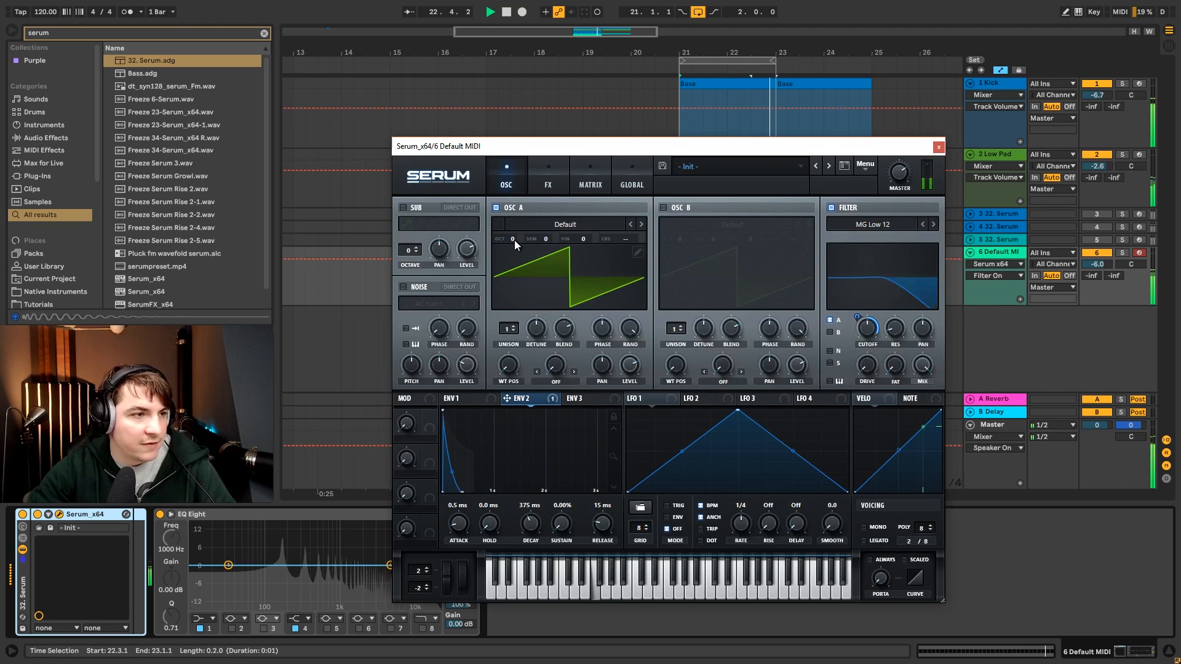
pyautogui.moveTo(514, 240); pyautogui.dragTo(515, 257)
pyautogui.moveTo(863, 347); pyautogui.dragTo(872, 381)
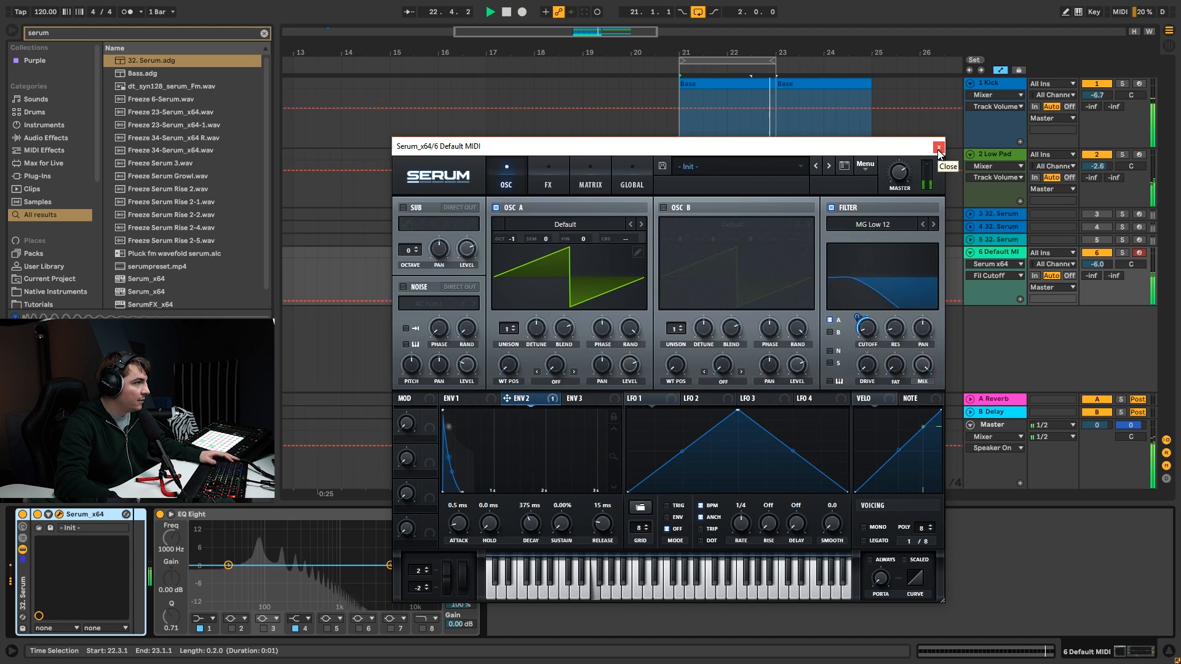
pyautogui.press('space')
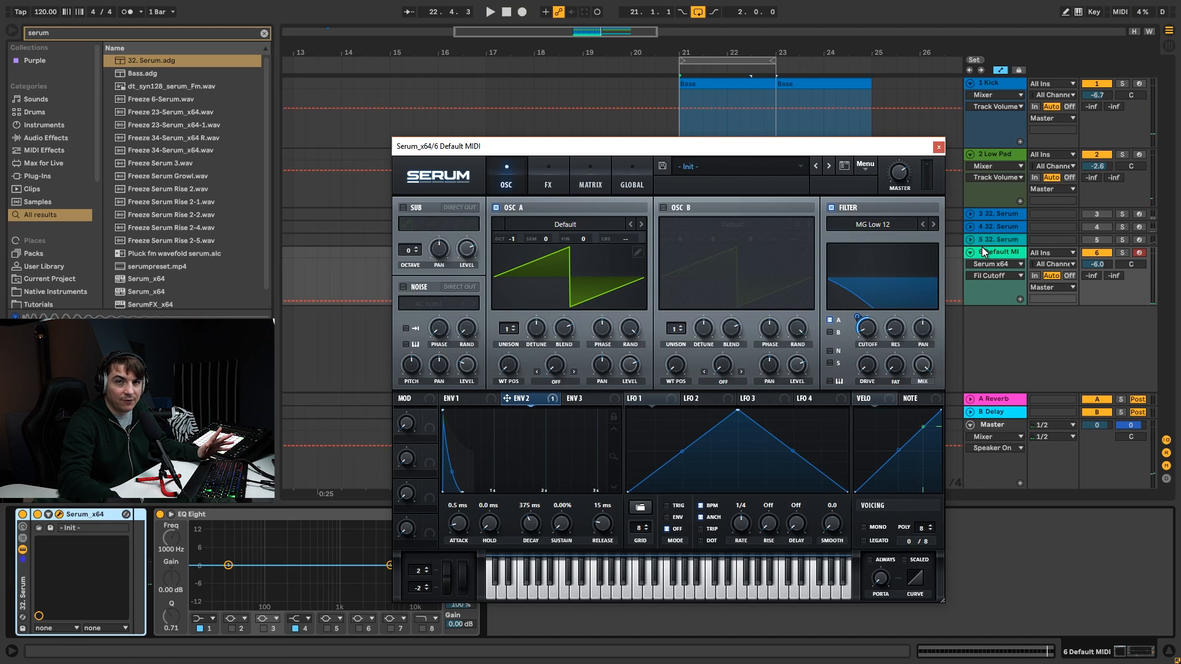
# Try OSC B through the filter with Env 2's cutoff amount at 41, and switch OSC B off again.
pyautogui.press('space')
pyautogui.click(663, 208)
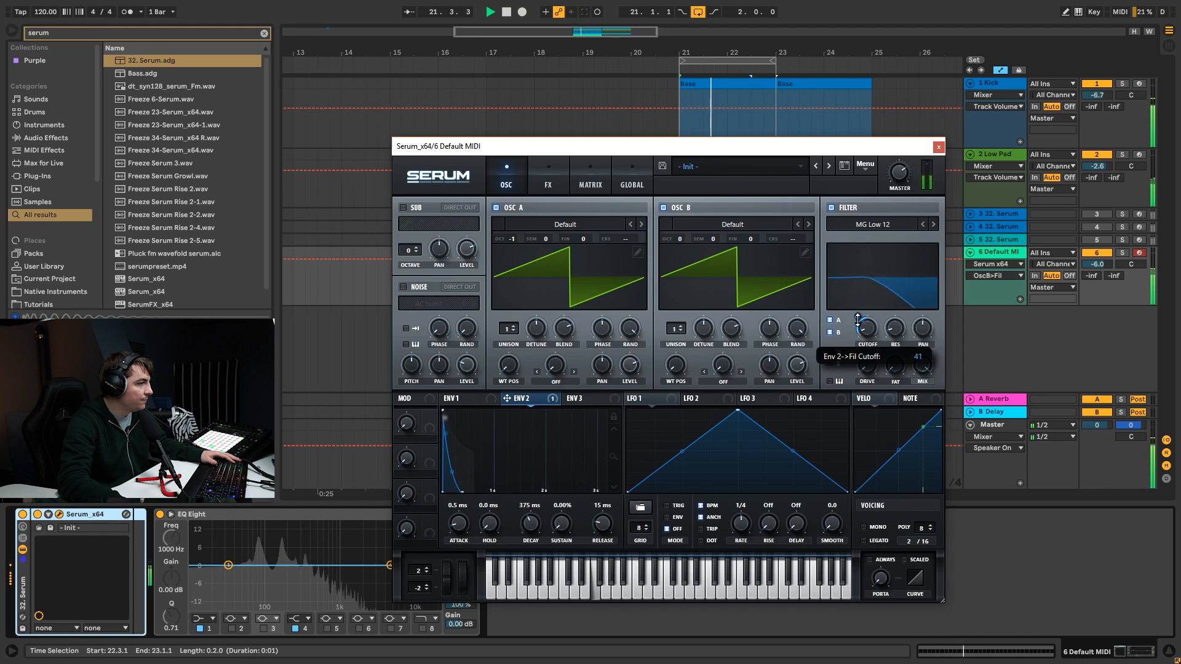
pyautogui.moveTo(867, 367); pyautogui.dragTo(863, 333)
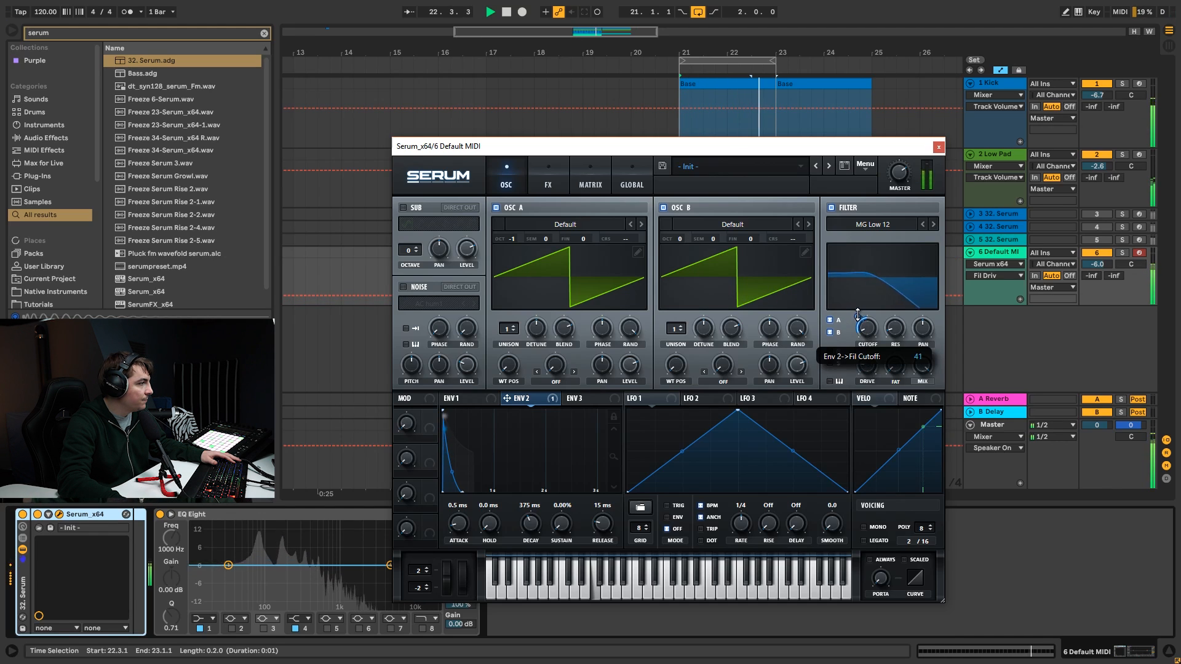
pyautogui.click(889, 340)
pyautogui.click(663, 208)
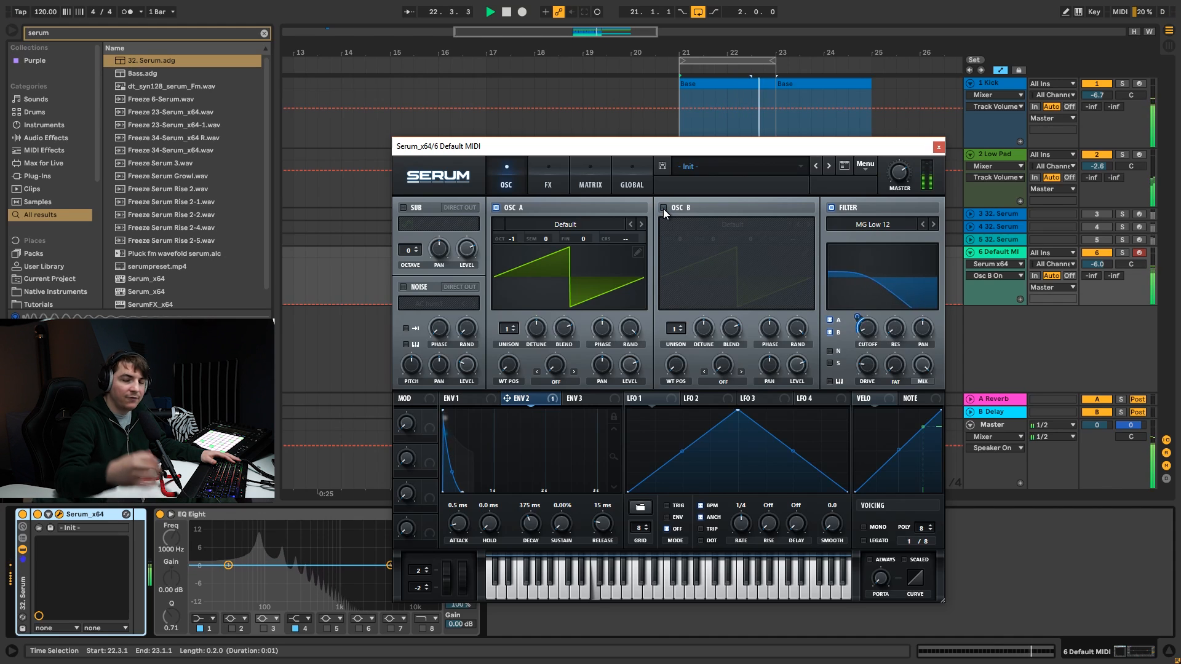
# Fine-tune the filter cutoff by ear with only OSC A playing.
pyautogui.moveTo(867, 328); pyautogui.dragTo(867, 319)
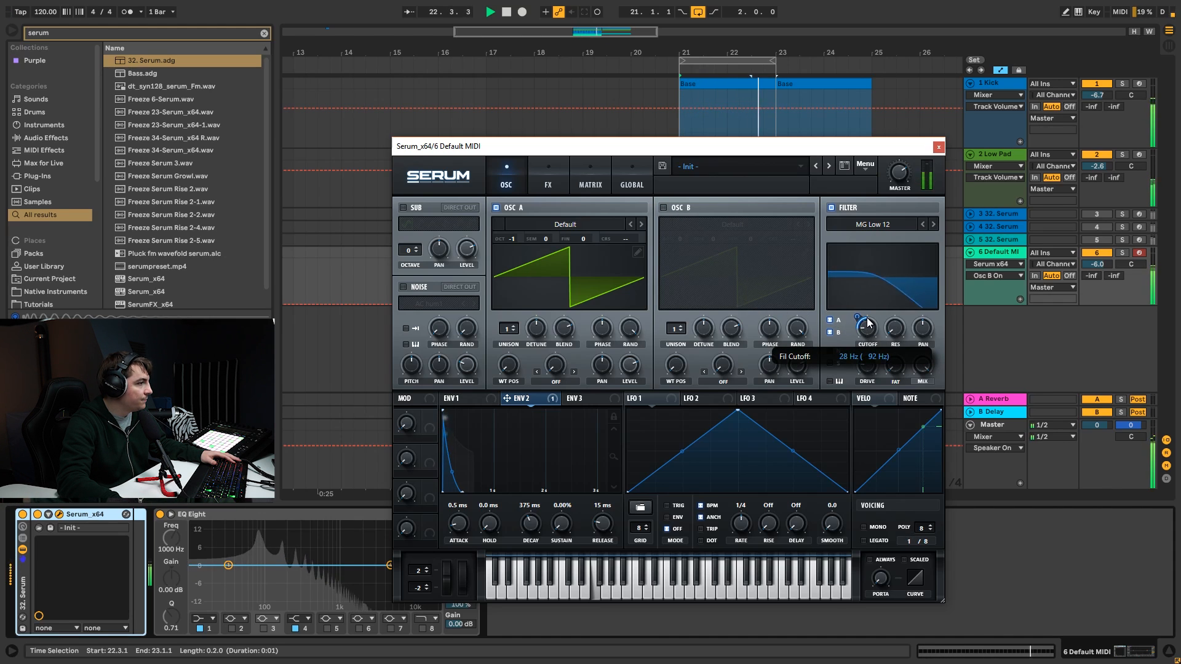
pyautogui.moveTo(867, 319); pyautogui.dragTo(867, 331)
pyautogui.press('space')
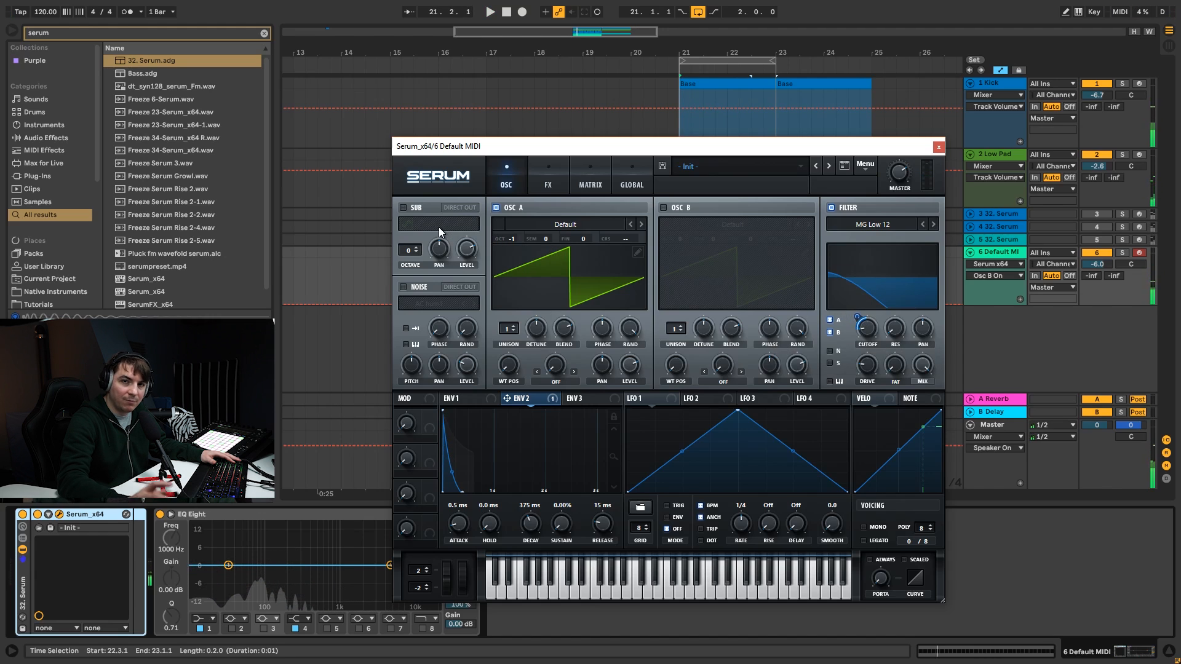
# Enable the sub oscillator at octave -2, adjust Env 2's filter cutoff amount and close the Serum window.
pyautogui.click(403, 207)
pyautogui.press('space')
pyautogui.moveTo(409, 248); pyautogui.dragTo(419, 263)
pyautogui.moveTo(858, 317); pyautogui.dragTo(858, 321)
pyautogui.click(939, 147)
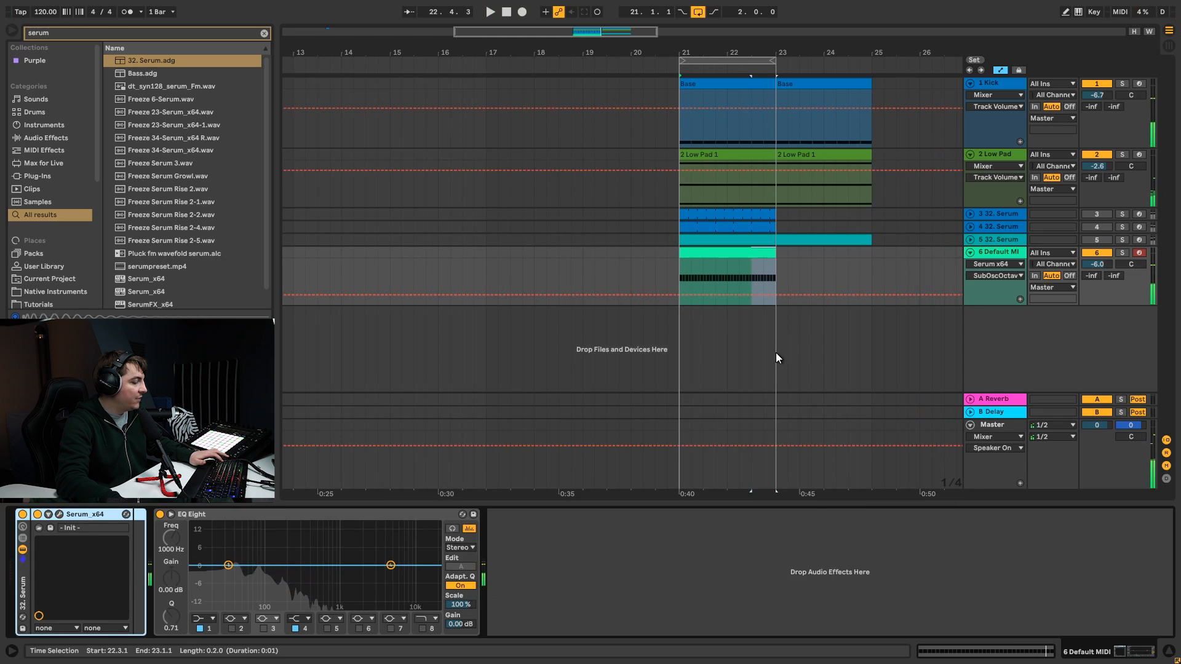
# Search the browser for comp, add a Compressor after EQ Eight and expand its sidechain section.
pyautogui.press('space')
pyautogui.hotkey('ctrl', 'f')
pyautogui.write('co')
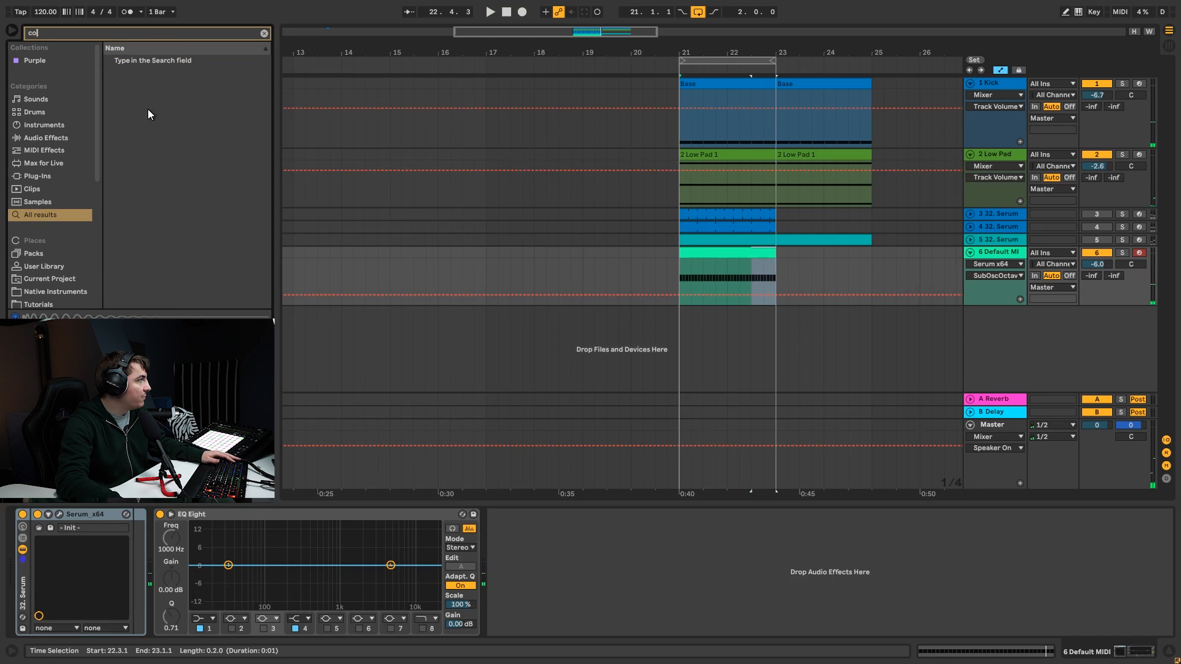
pyautogui.write('mp')
pyautogui.moveTo(149, 60); pyautogui.dragTo(530, 521)
pyautogui.click(505, 515)
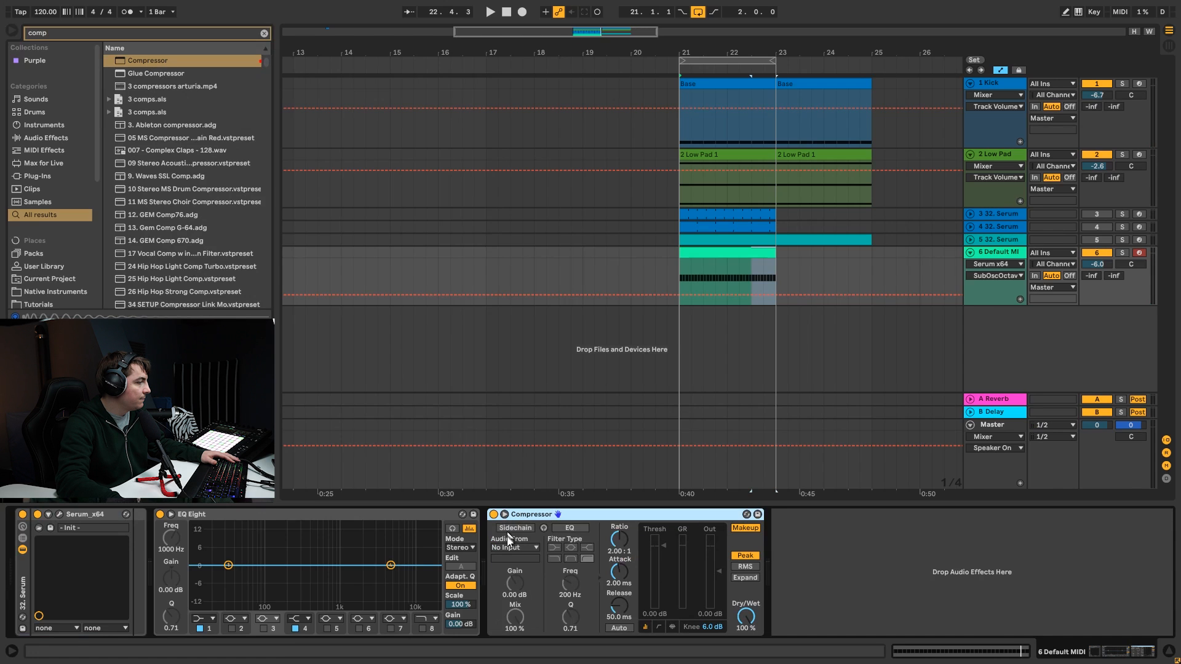
# Sidechain the Compressor to 1 Kick with an inf:1 ratio and a threshold of about -14.5 dB.
pyautogui.press('space')
pyautogui.click(513, 547)
pyautogui.click(512, 444)
pyautogui.moveTo(619, 540); pyautogui.dragTo(619, 455)
pyautogui.moveTo(664, 546); pyautogui.dragTo(663, 579)
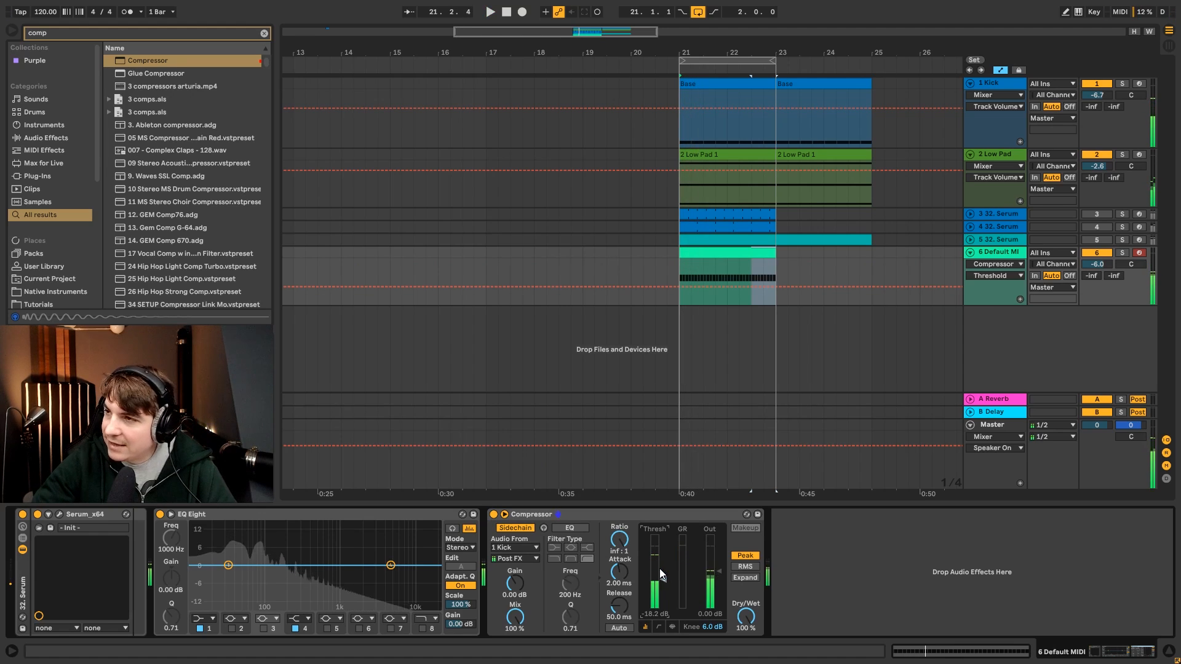
pyautogui.moveTo(663, 580); pyautogui.dragTo(664, 571)
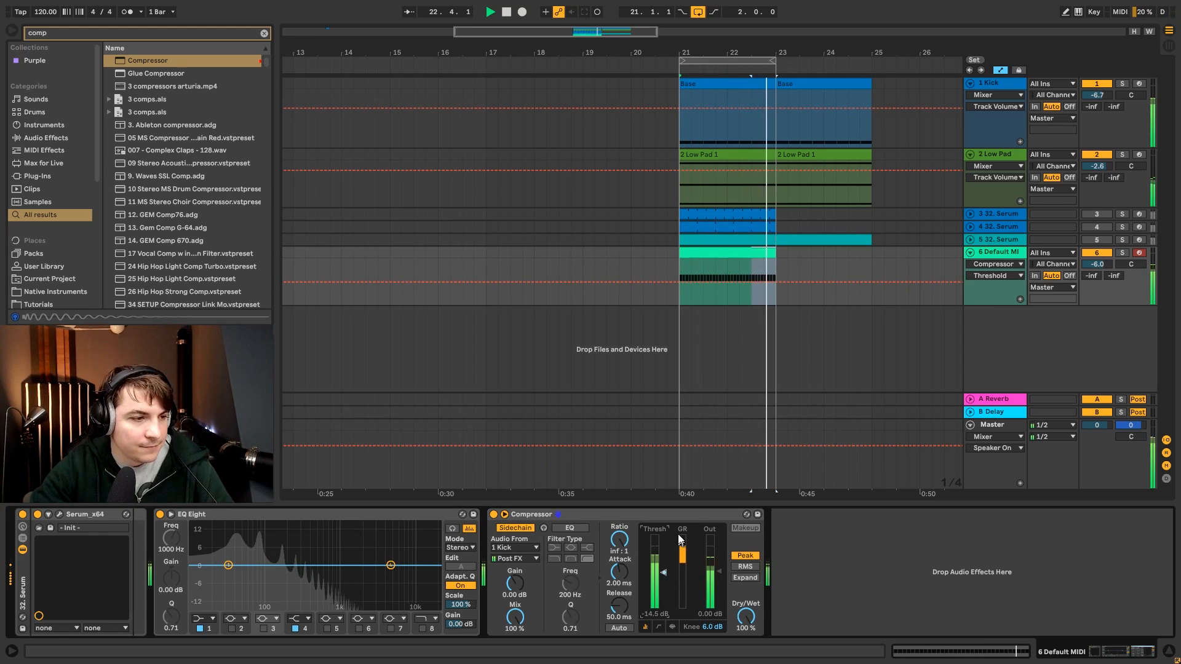
# Enable Tube distortion in Serum's effects and adjust its drive.
pyautogui.click(59, 514)
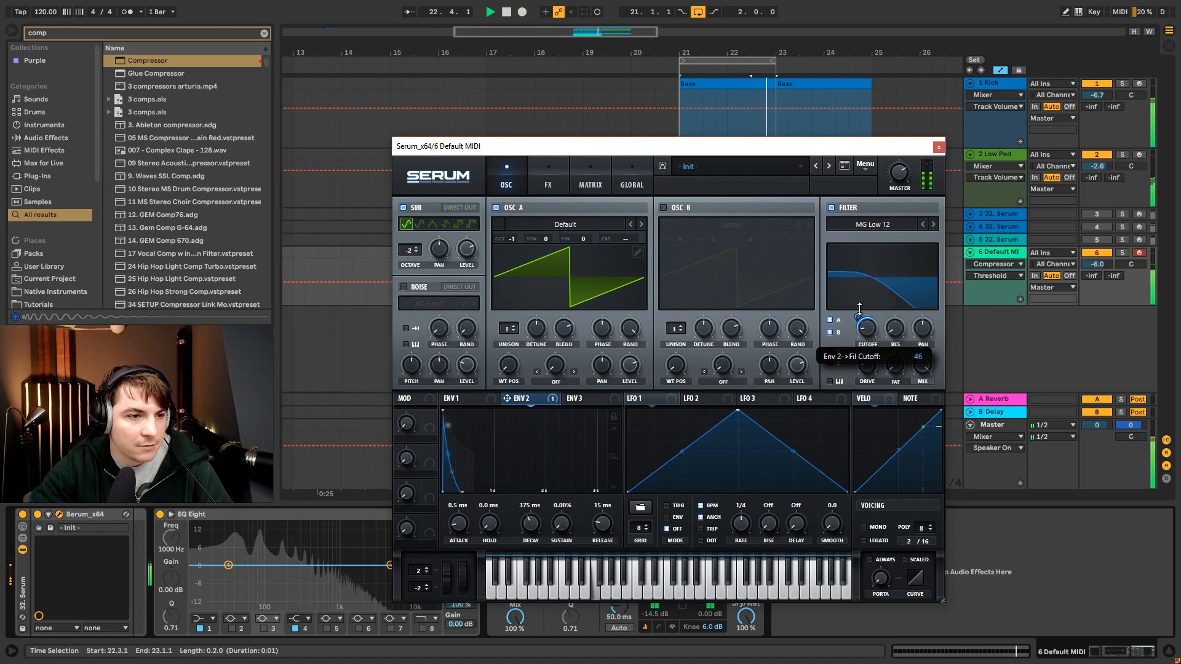
pyautogui.click(548, 180)
pyautogui.click(425, 230)
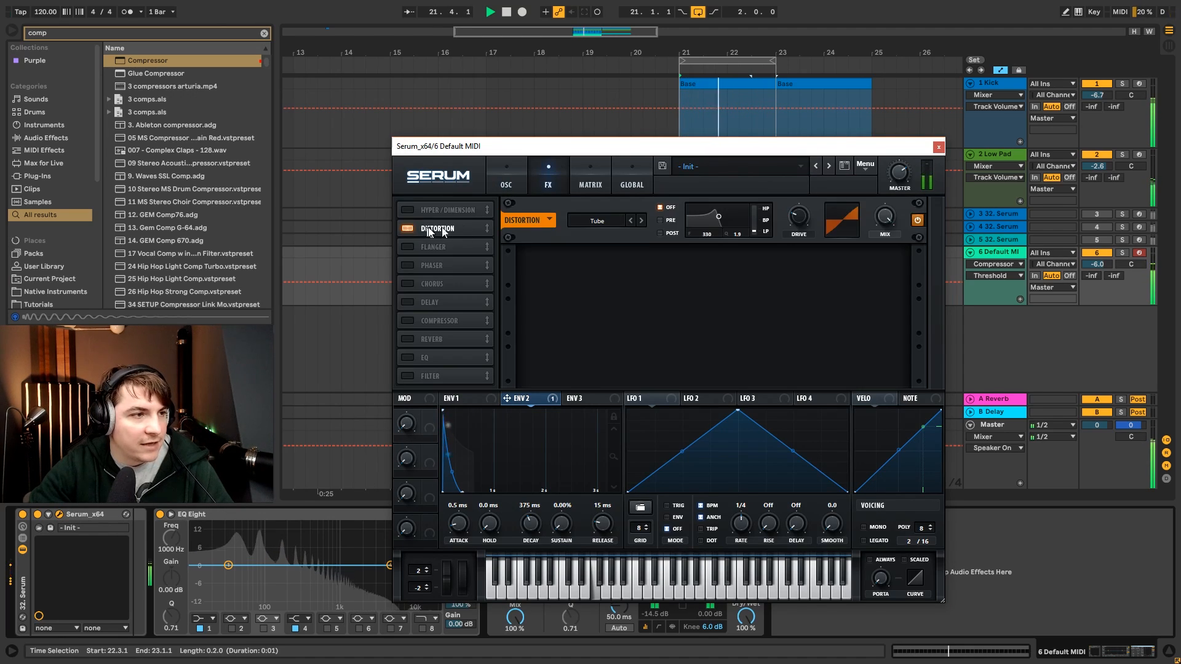
pyautogui.click(802, 219)
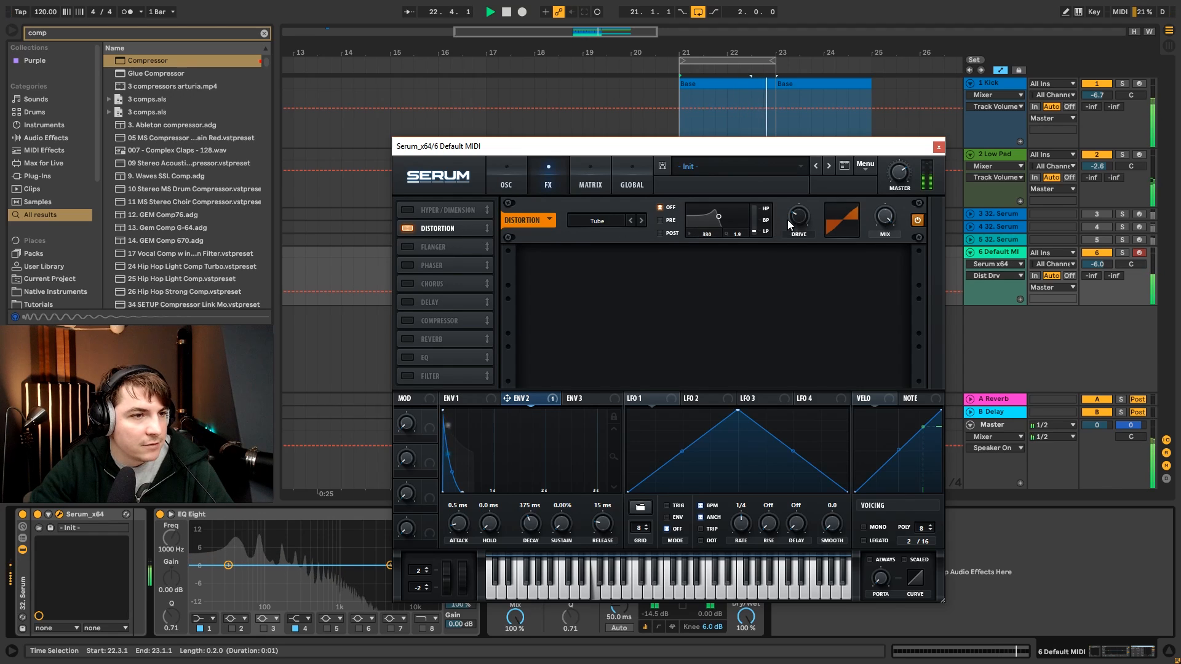
# Enable Serum's chorus effect, set its mix to about 24% and stop playback.
pyautogui.click(408, 284)
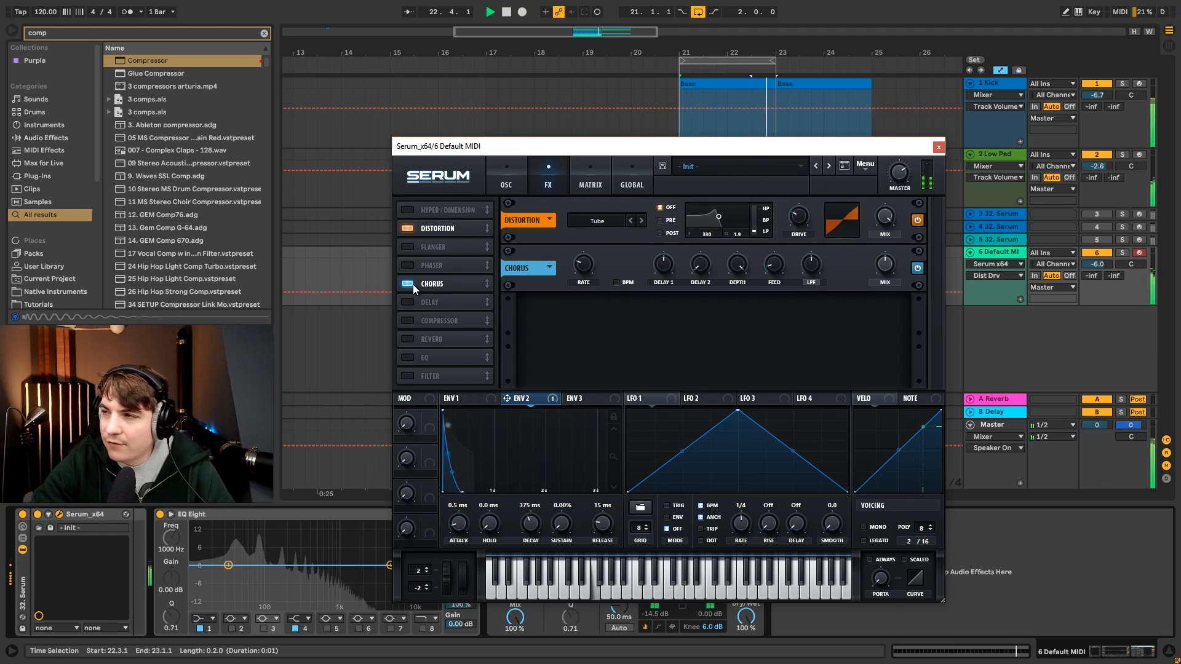
pyautogui.moveTo(878, 264); pyautogui.dragTo(881, 302)
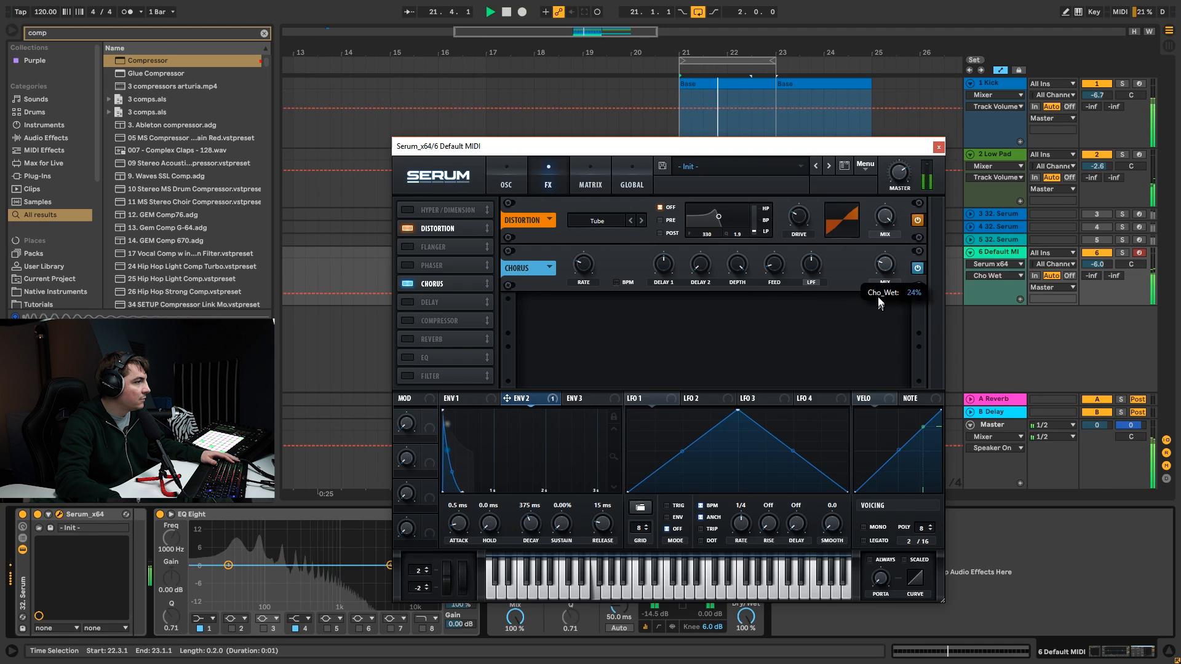
pyautogui.press('space')
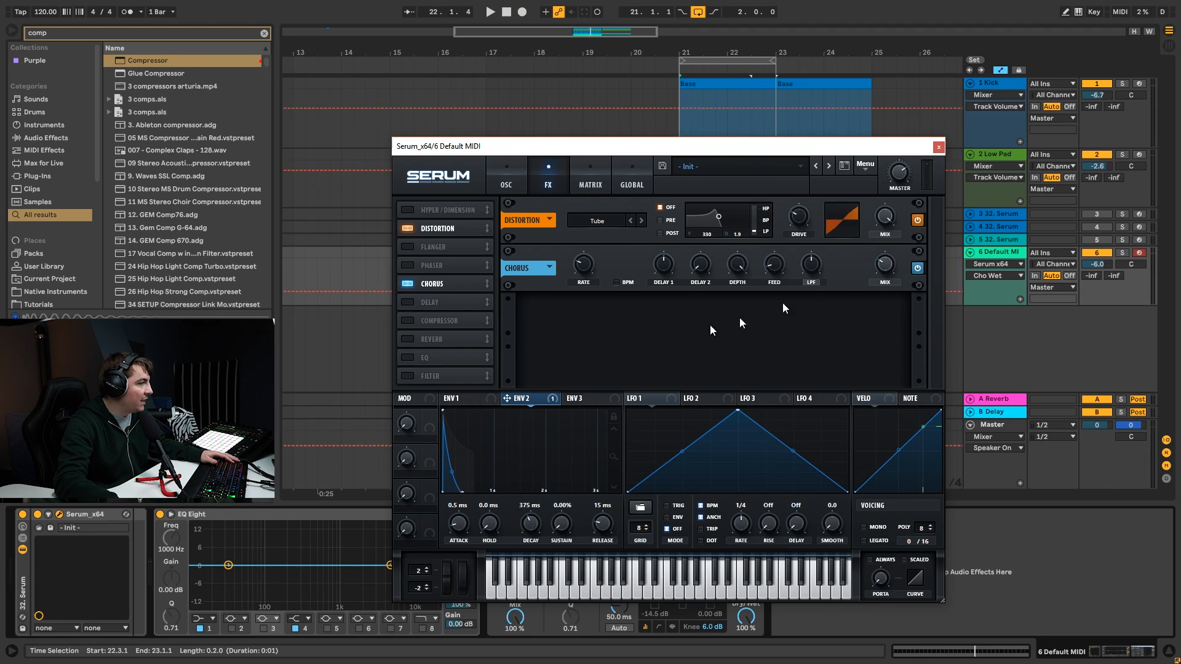
# Switch EQ Eight to M/S mode, edit the side channel and add a low cut at about 160 Hz.
pyautogui.press('space')
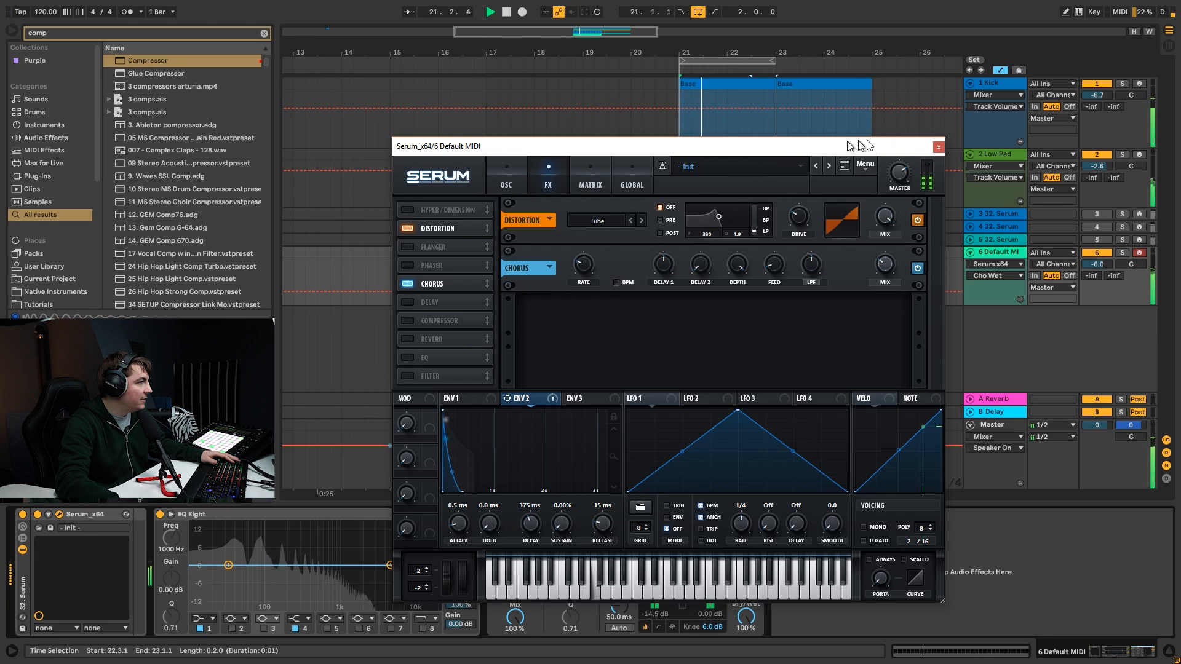
pyautogui.click(938, 147)
pyautogui.doubleClick(466, 585)
pyautogui.click(467, 548)
pyautogui.click(467, 578)
pyautogui.press('space')
pyautogui.click(461, 567)
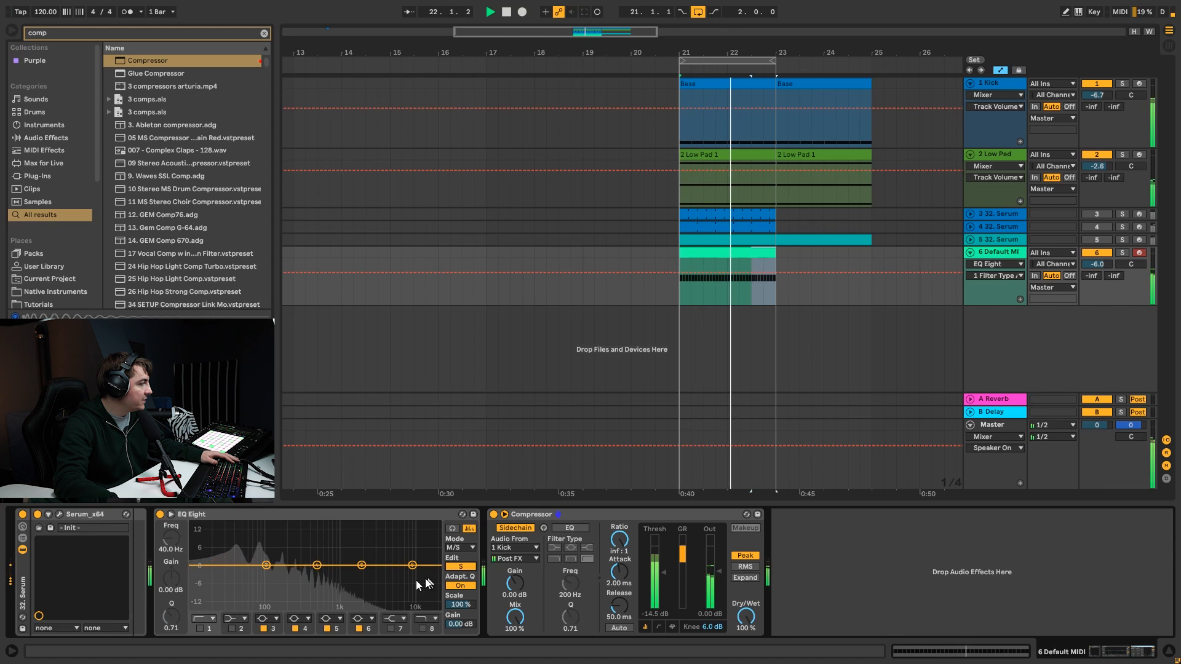
pyautogui.click(199, 628)
pyautogui.click(199, 629)
pyautogui.moveTo(236, 577); pyautogui.dragTo(280, 580)
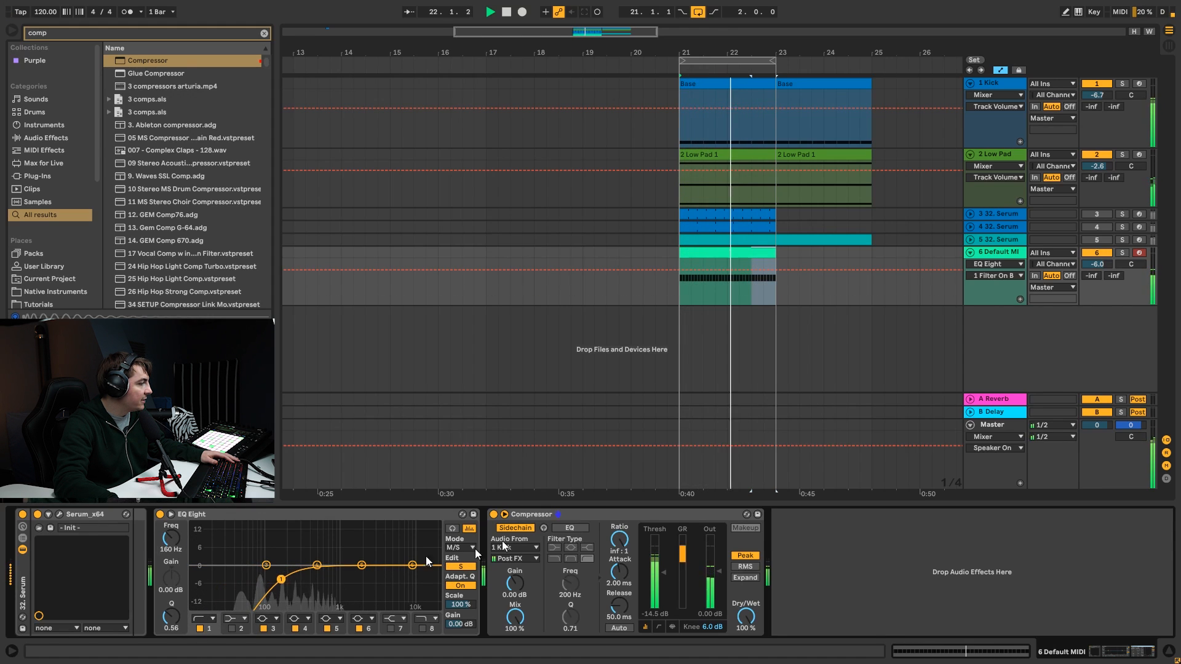
# Raise the Serum chorus mix to about 39% and close the synth window.
pyautogui.click(63, 514)
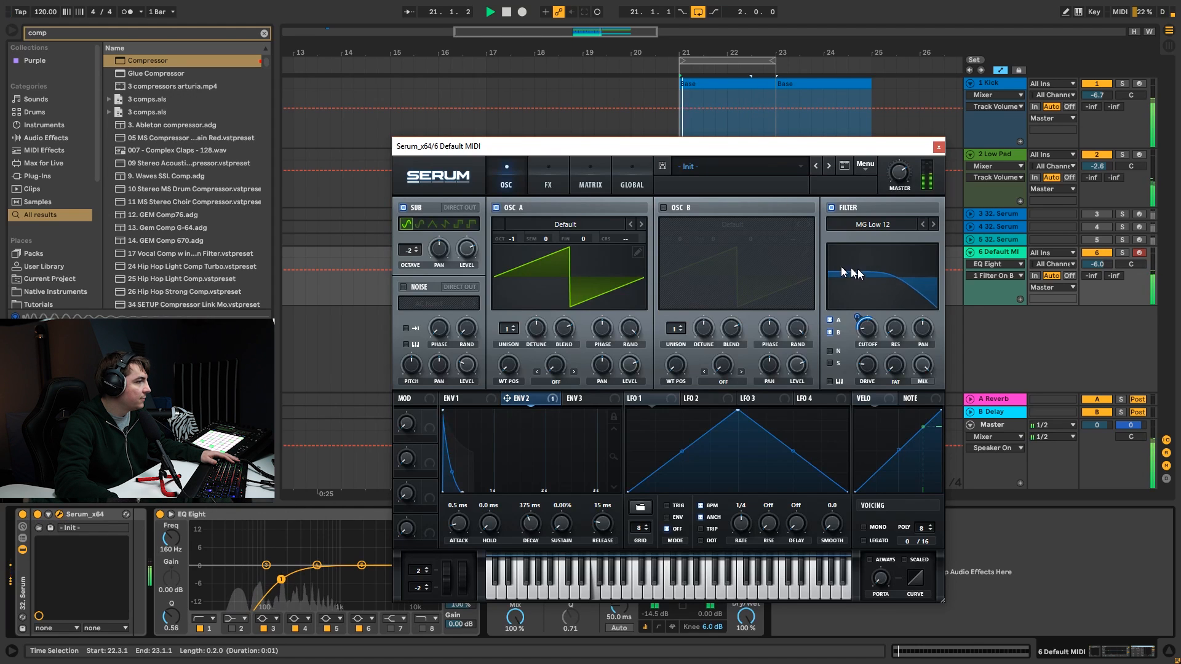
pyautogui.click(537, 167)
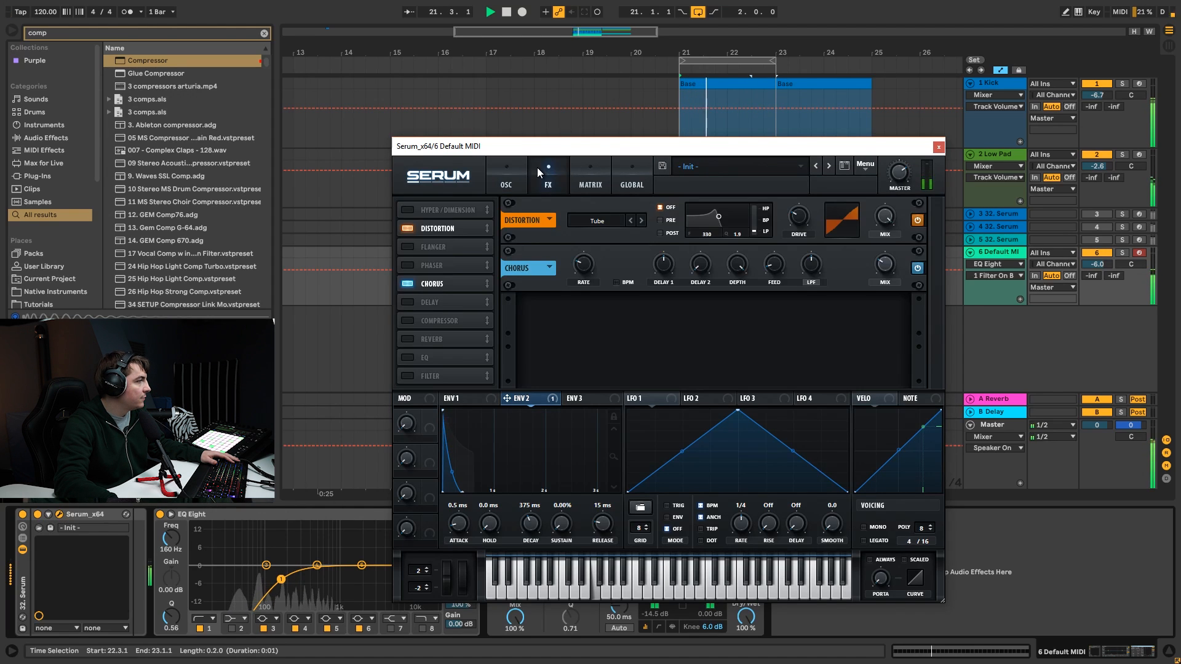
pyautogui.click(885, 263)
pyautogui.press('space')
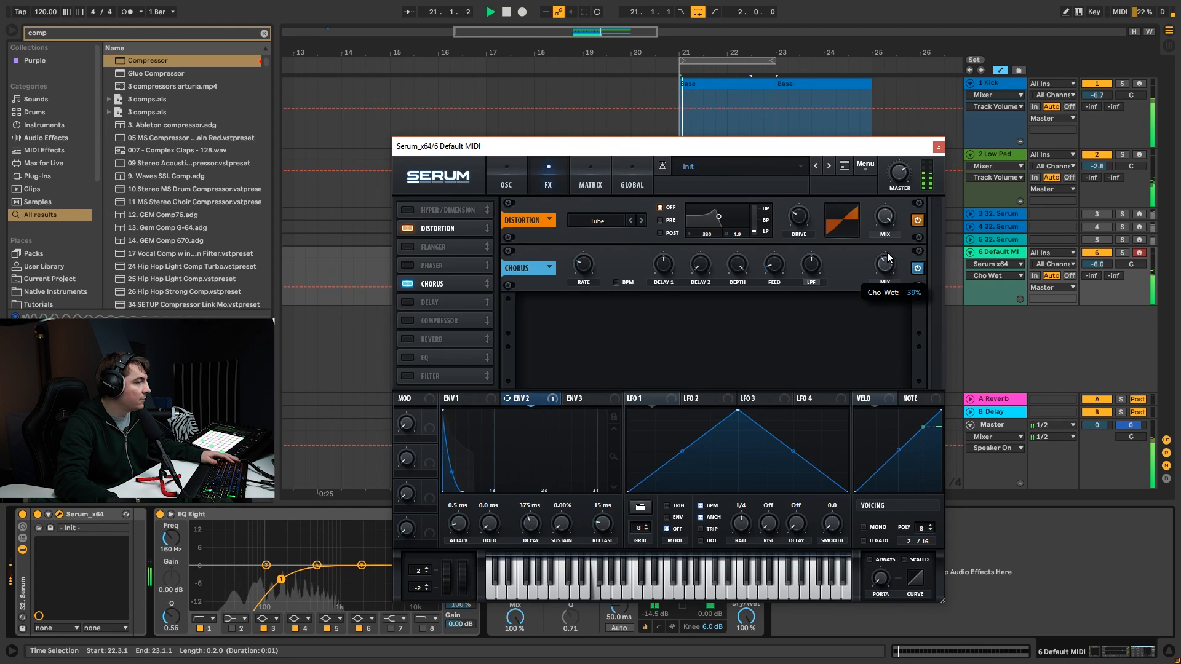
pyautogui.click(938, 149)
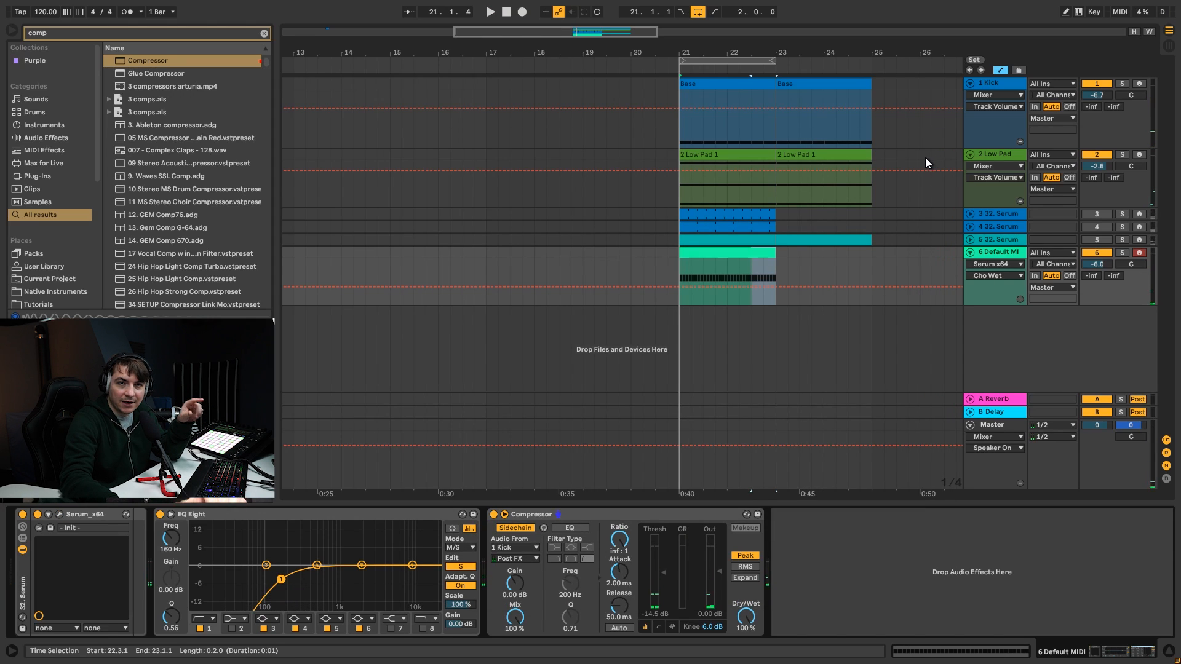
# Open the bass clip and raise the F2 notes at 1.1.3 and 1.2.4 an octave to F3.
pyautogui.doubleClick(723, 267)
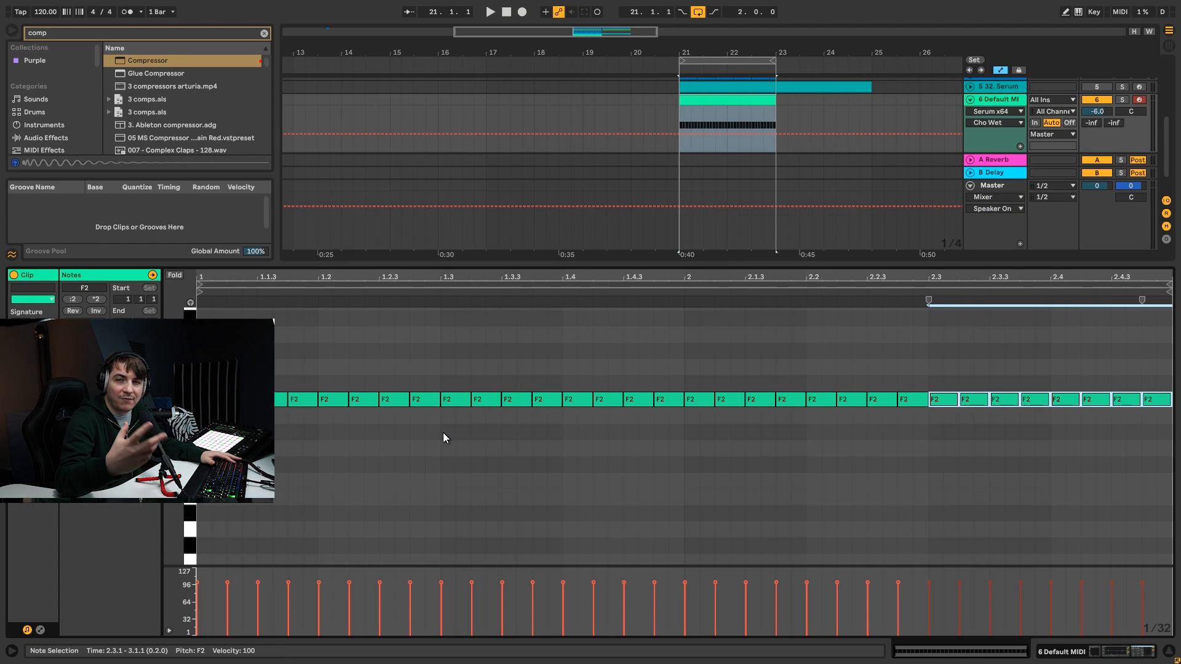
pyautogui.scroll(3, 327, 428)
pyautogui.click(284, 443)
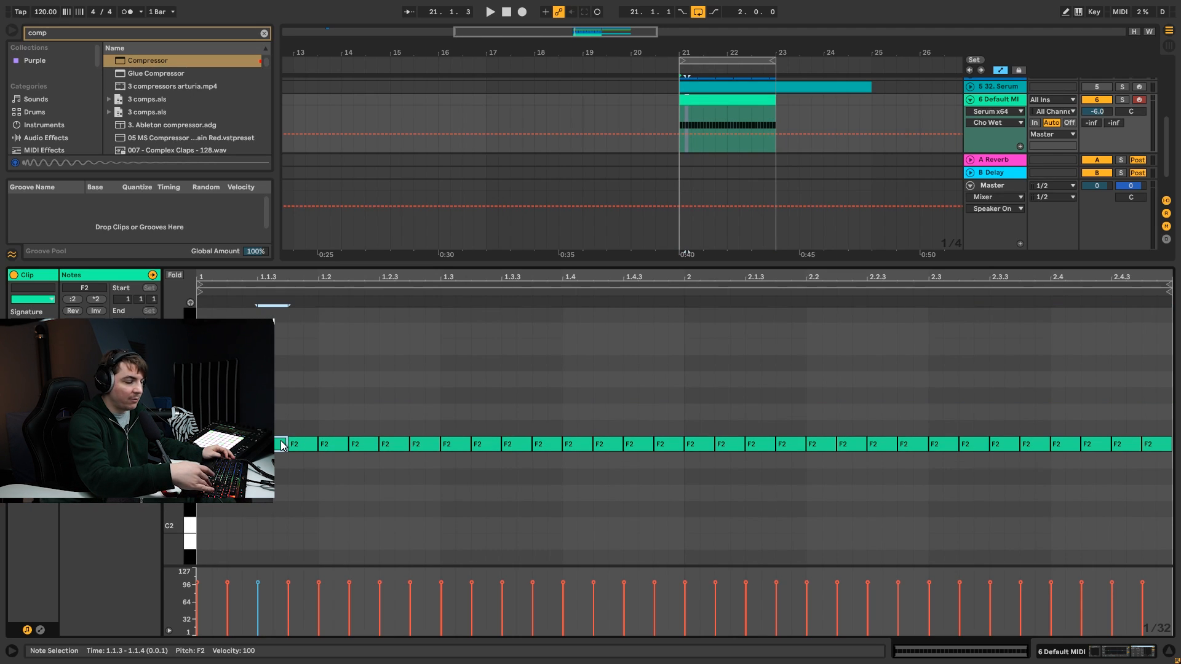
pyautogui.hotkey('shift', 'Up')
pyautogui.press('space')
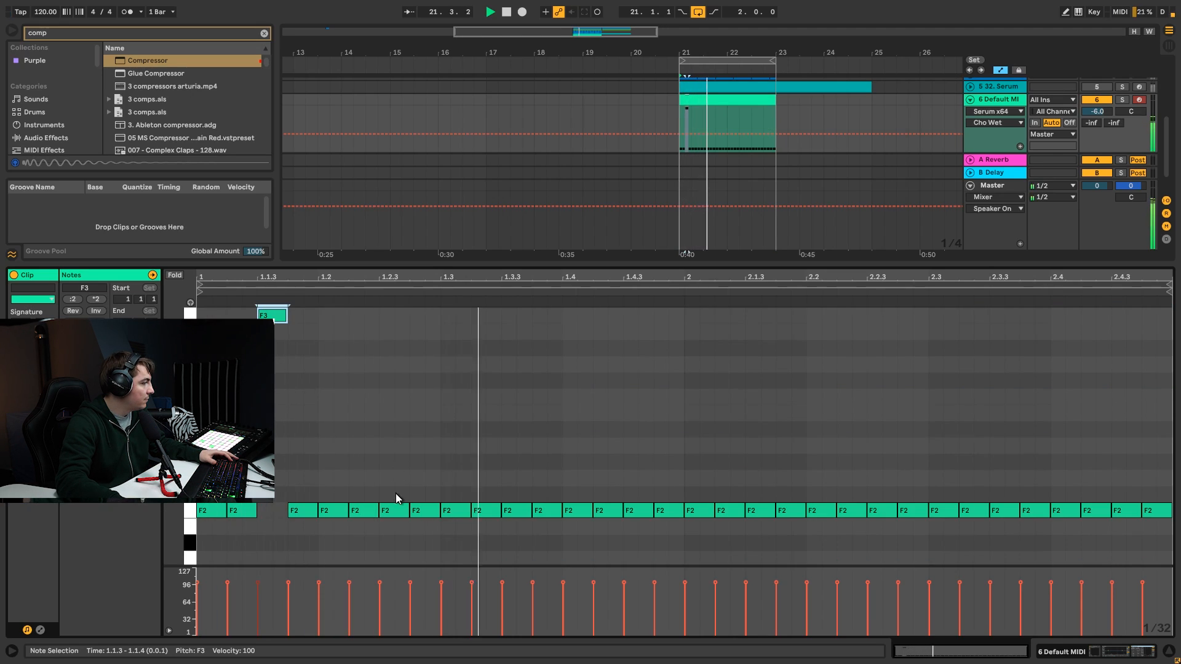
pyautogui.click(418, 508)
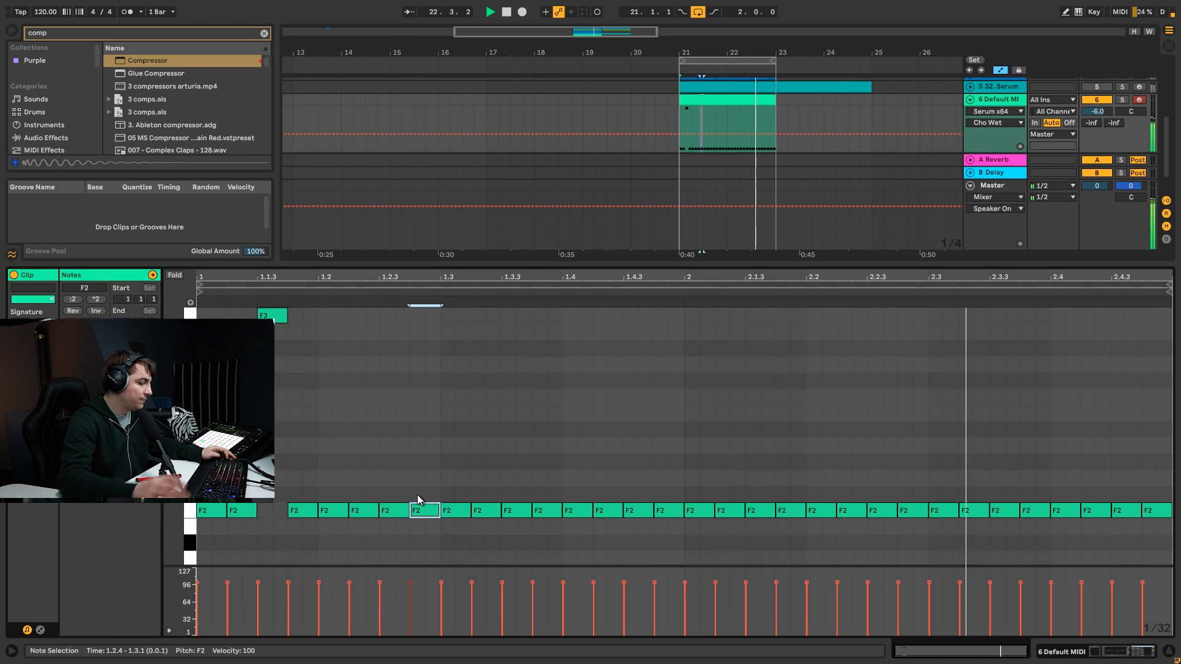
pyautogui.hotkey('shift', 'Up')
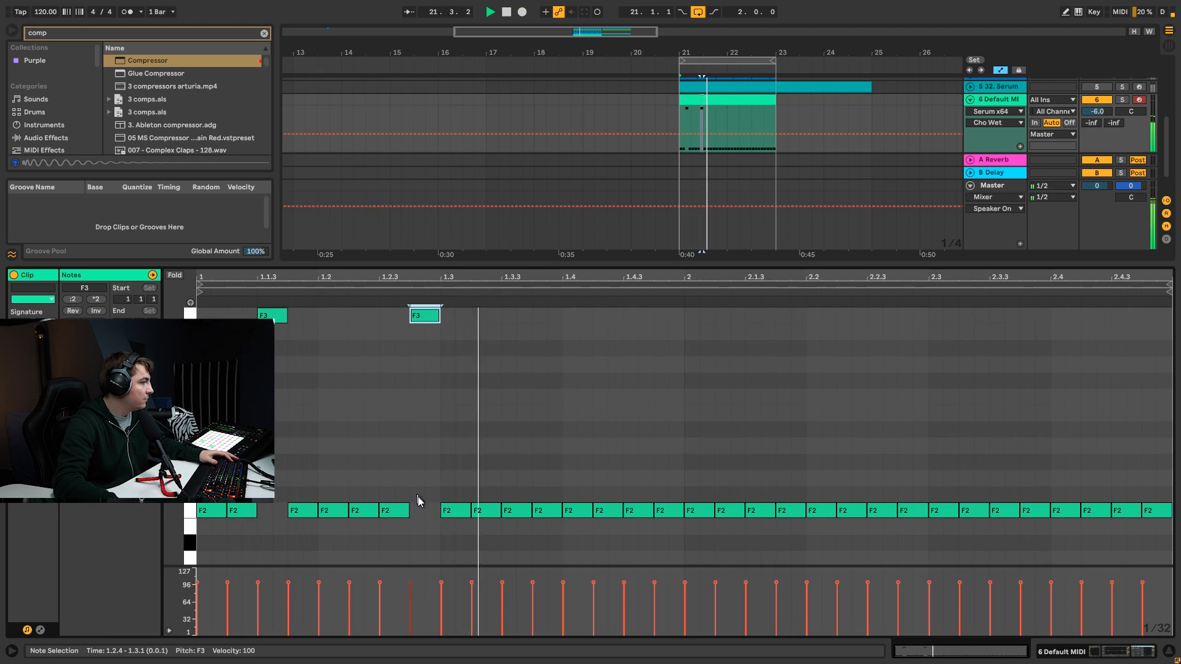
# Raise the notes at 1.3.3 and 1.4.3 to F3 and shift the last one to 1.4.4.
pyautogui.click(505, 510)
pyautogui.hotkey('shift', 'Up')
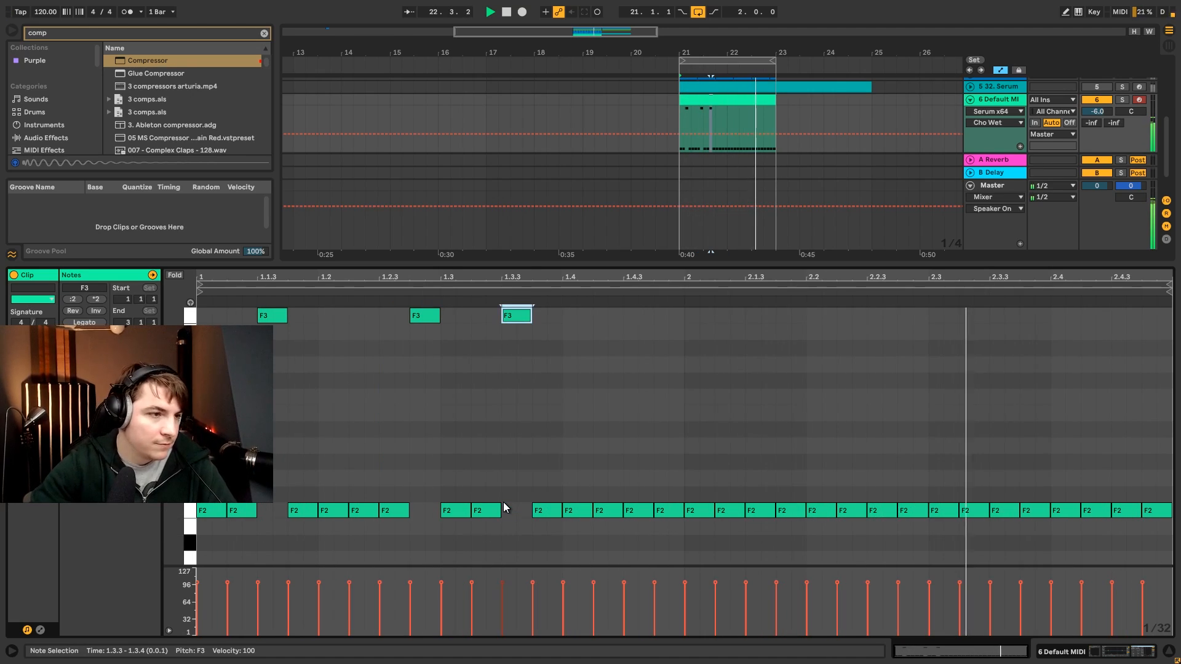
pyautogui.click(650, 511)
pyautogui.hotkey('shift', 'Up')
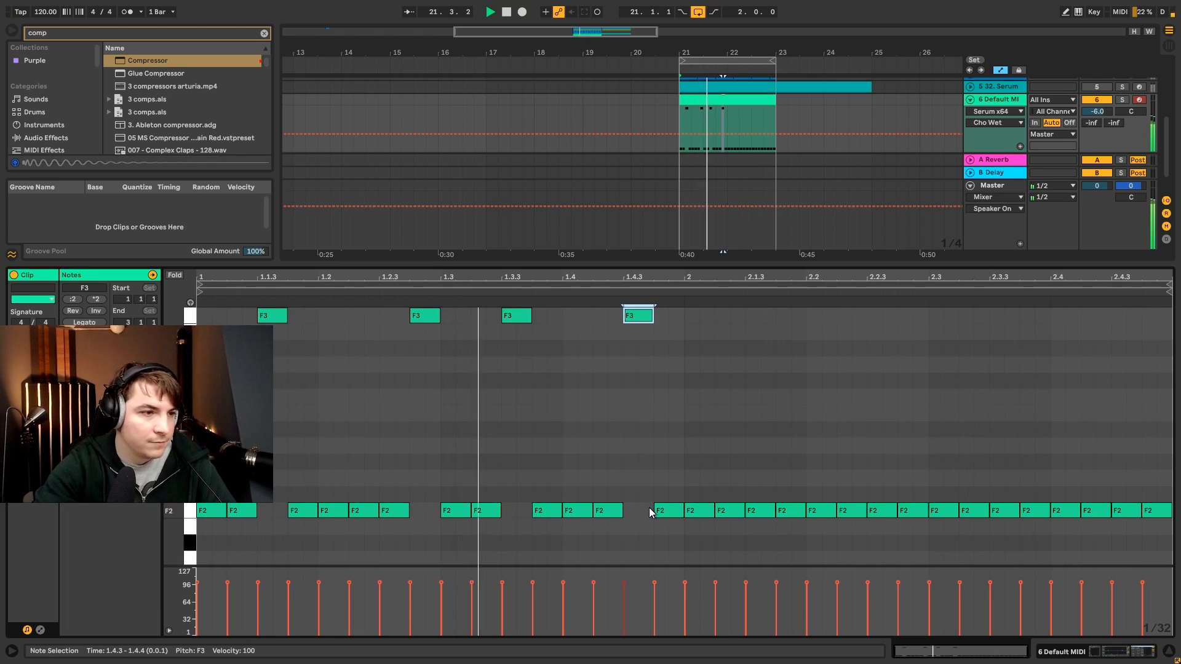
pyautogui.moveTo(639, 316); pyautogui.dragTo(669, 319)
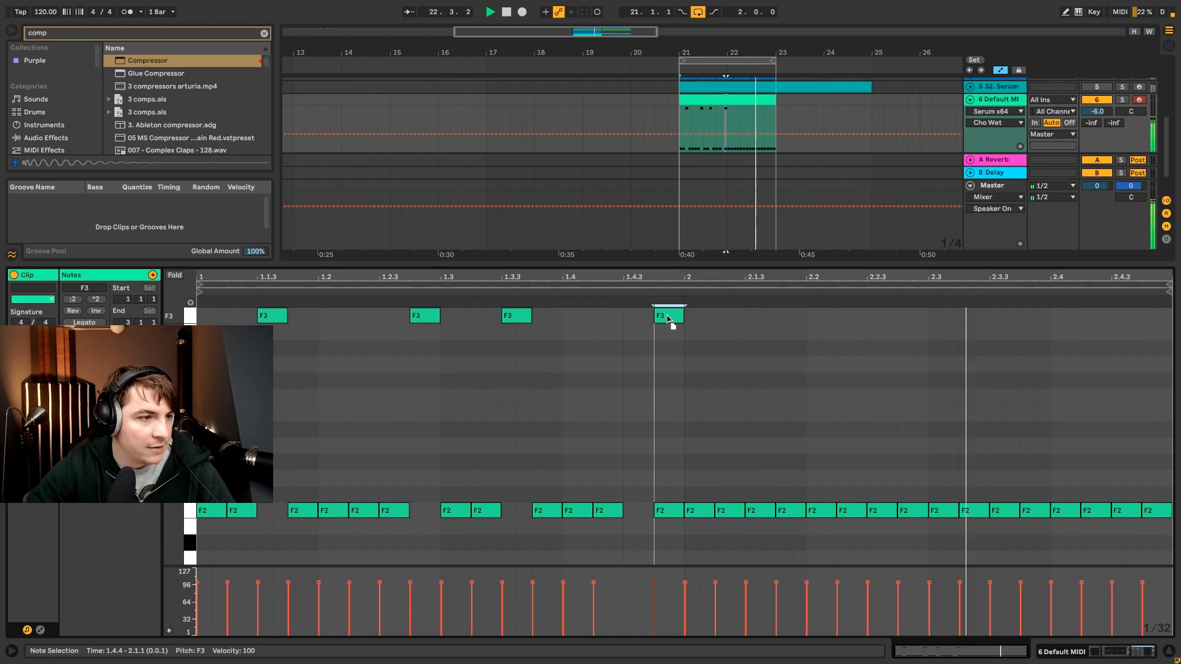
# Shorten the clip's loop to the first bar and fill the gap at 1.4.3 with an F2 note.
pyautogui.moveTo(1169, 285); pyautogui.dragTo(682, 277)
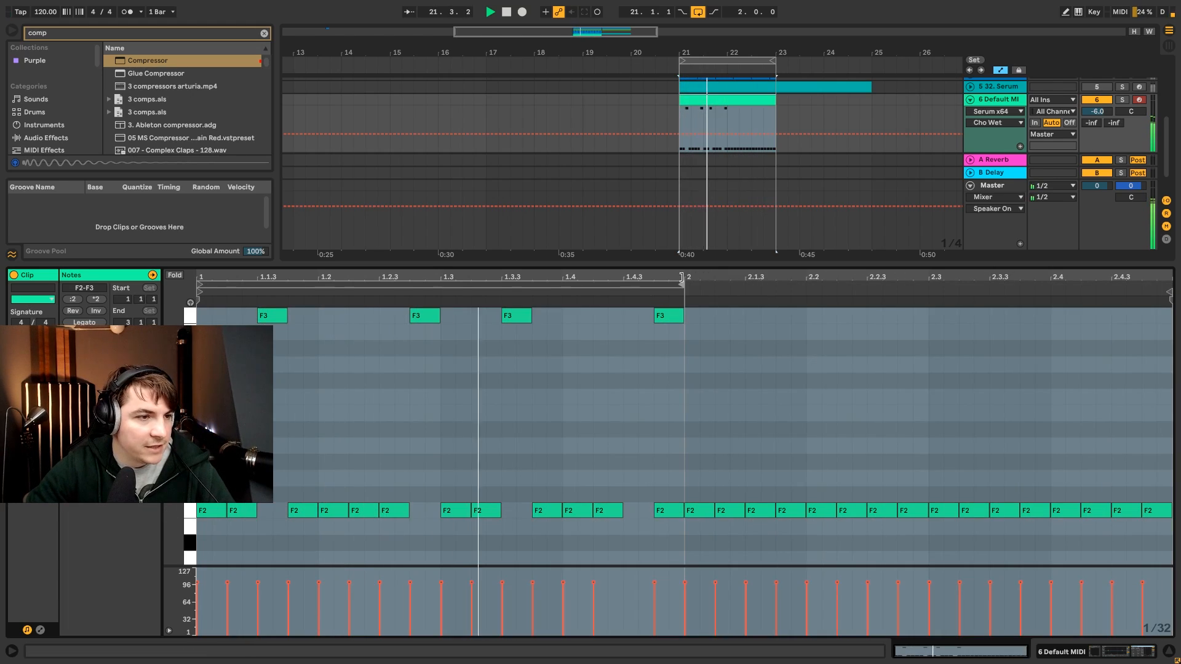
pyautogui.click(133, 334)
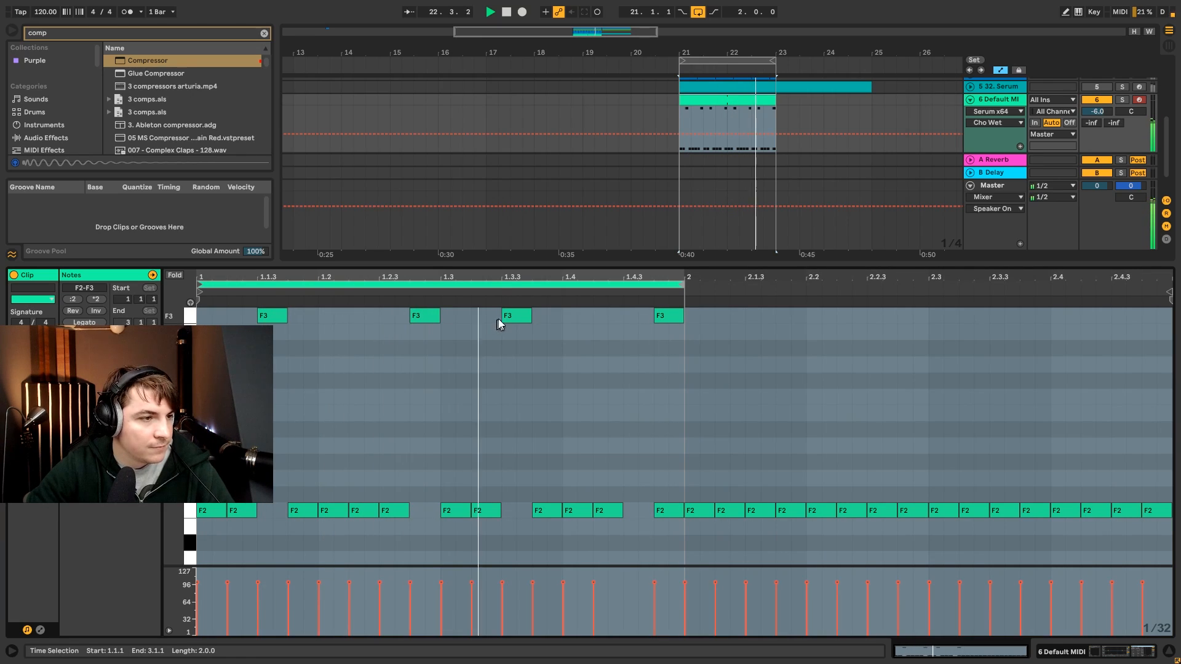
pyautogui.hotkey('ctrl', 'a')
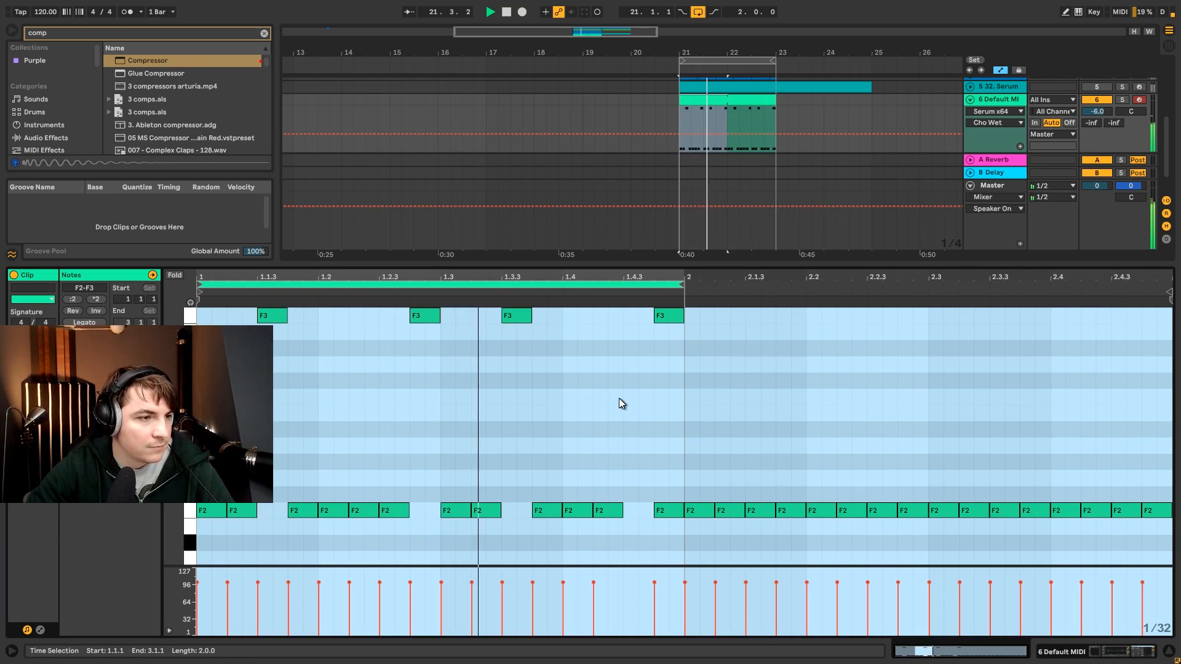
pyautogui.click(619, 397)
pyautogui.scroll(2, 621, 397)
pyautogui.moveTo(662, 363)
pyautogui.mouseDown()
pyautogui.moveTo(640, 362)
pyautogui.moveTo(670, 362)
pyautogui.mouseUp()
pyautogui.moveTo(615, 556); pyautogui.dragTo(641, 559)
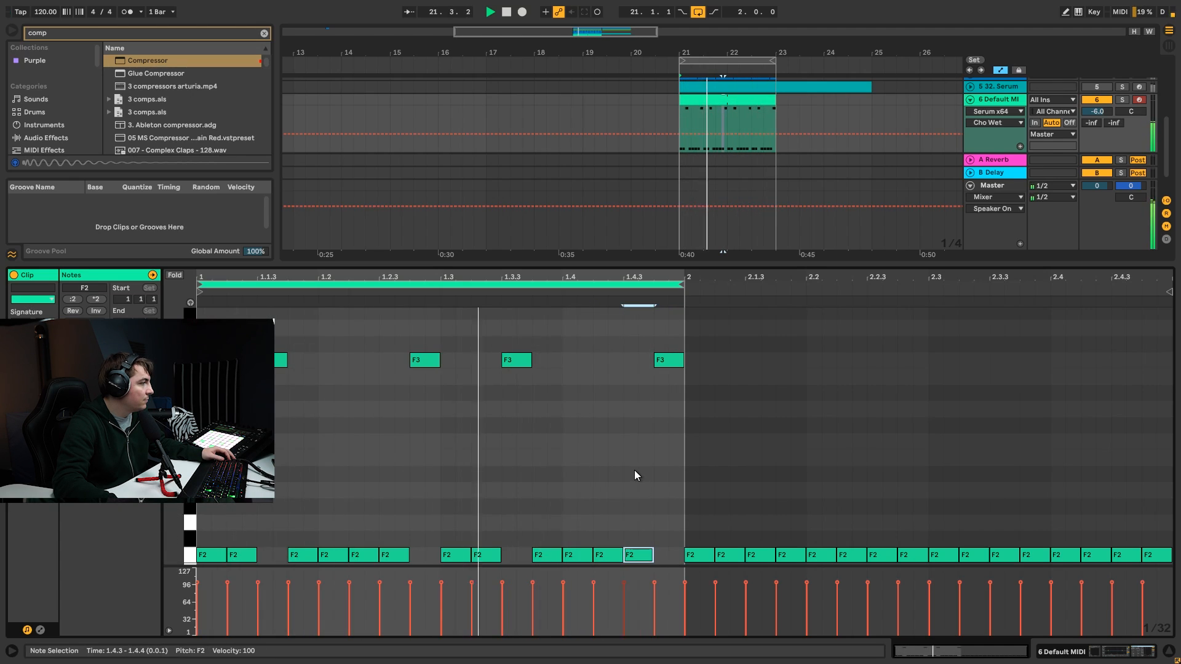
# Add a C#3 note at 1.2.3 and deactivate the F2 note beneath it.
pyautogui.press('space')
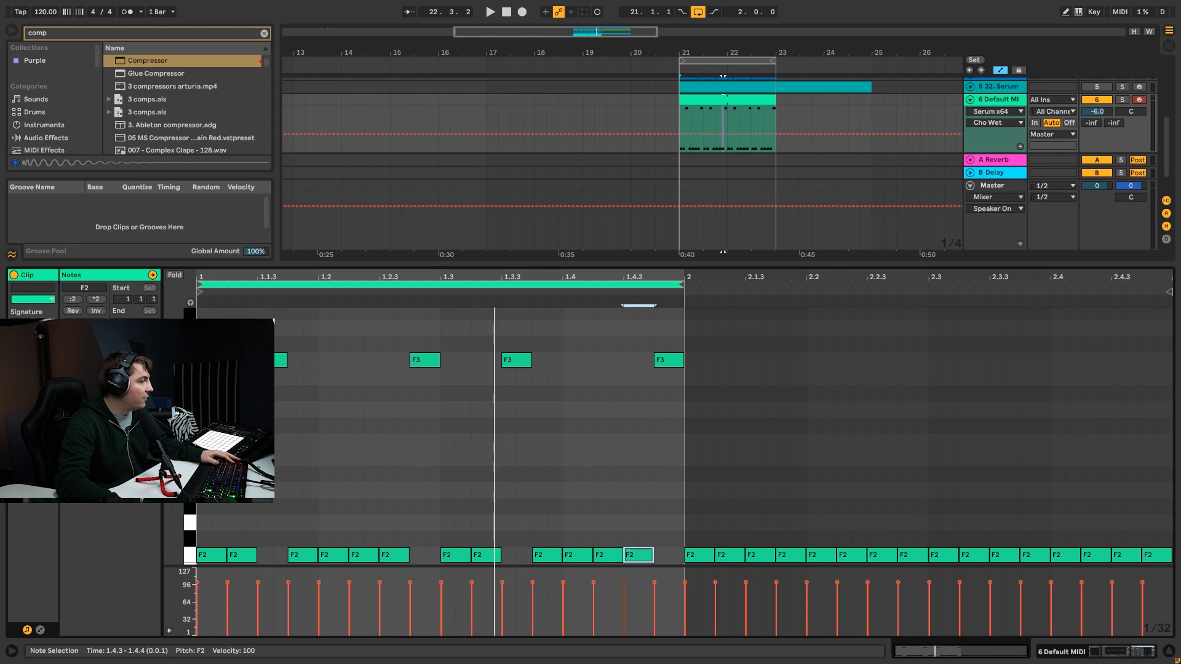
pyautogui.press('space')
pyautogui.click(381, 429)
pyautogui.doubleClick(384, 426)
pyautogui.click(393, 557)
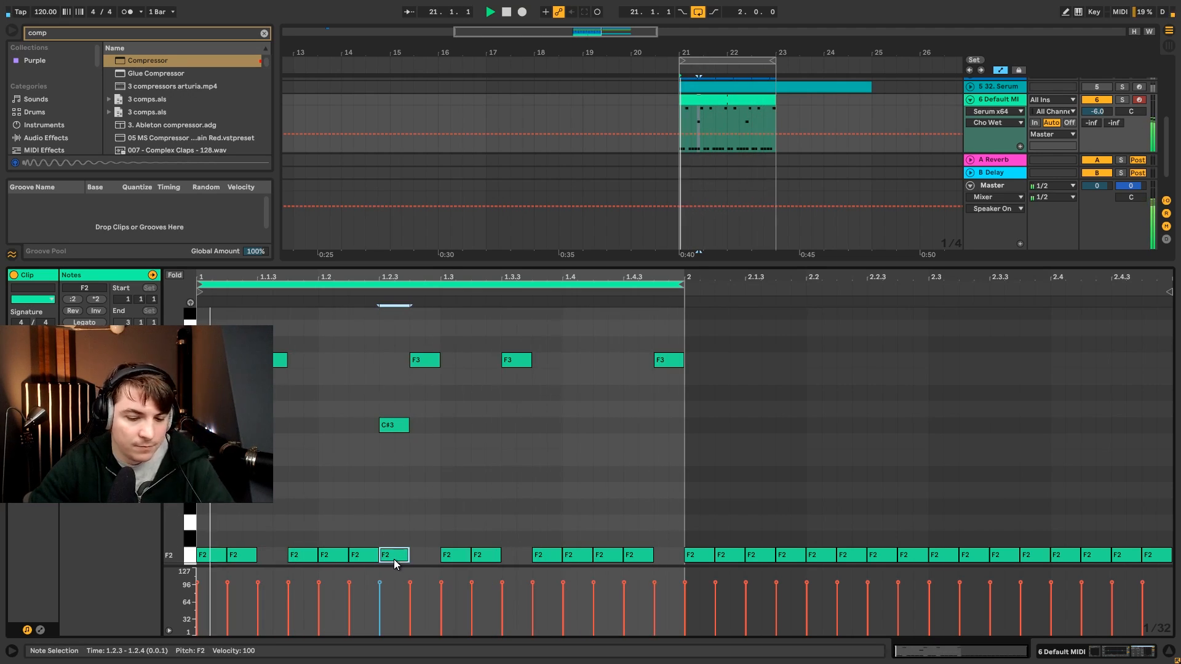
# Add a C#3 note at 1.4.4, move the neighbouring F3 to 1.4.3 and delete the F2 at 1.4.3.
pyautogui.doubleClick(628, 424)
pyautogui.moveTo(636, 425); pyautogui.dragTo(654, 425)
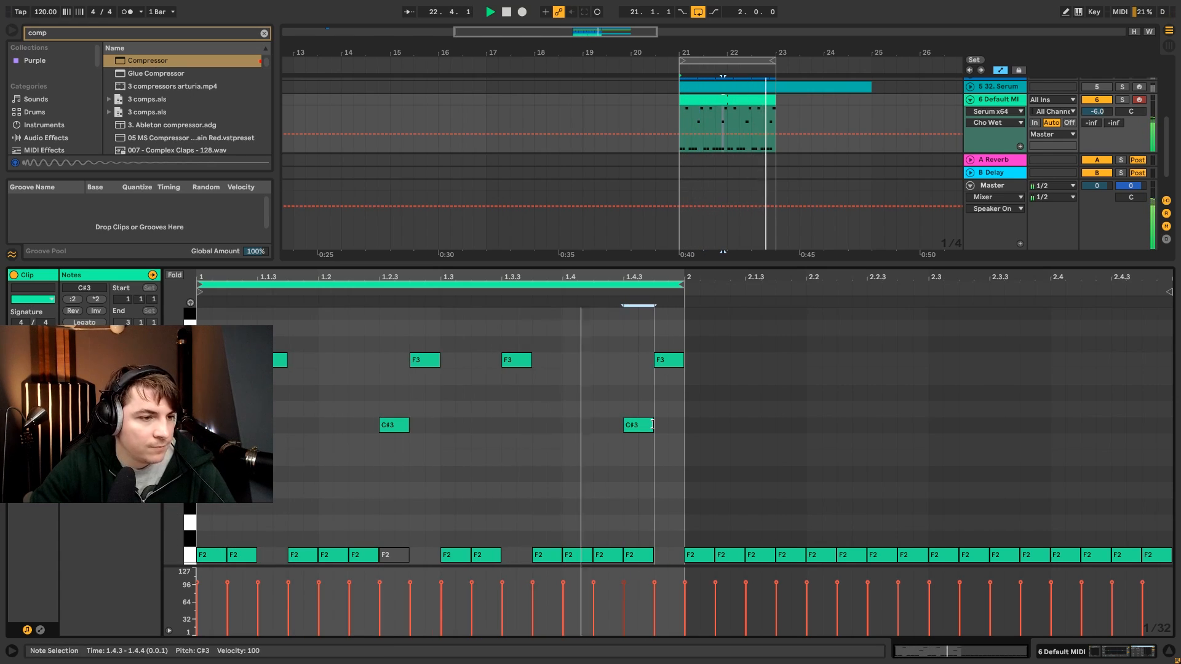
pyautogui.click(640, 556)
pyautogui.press('Delete')
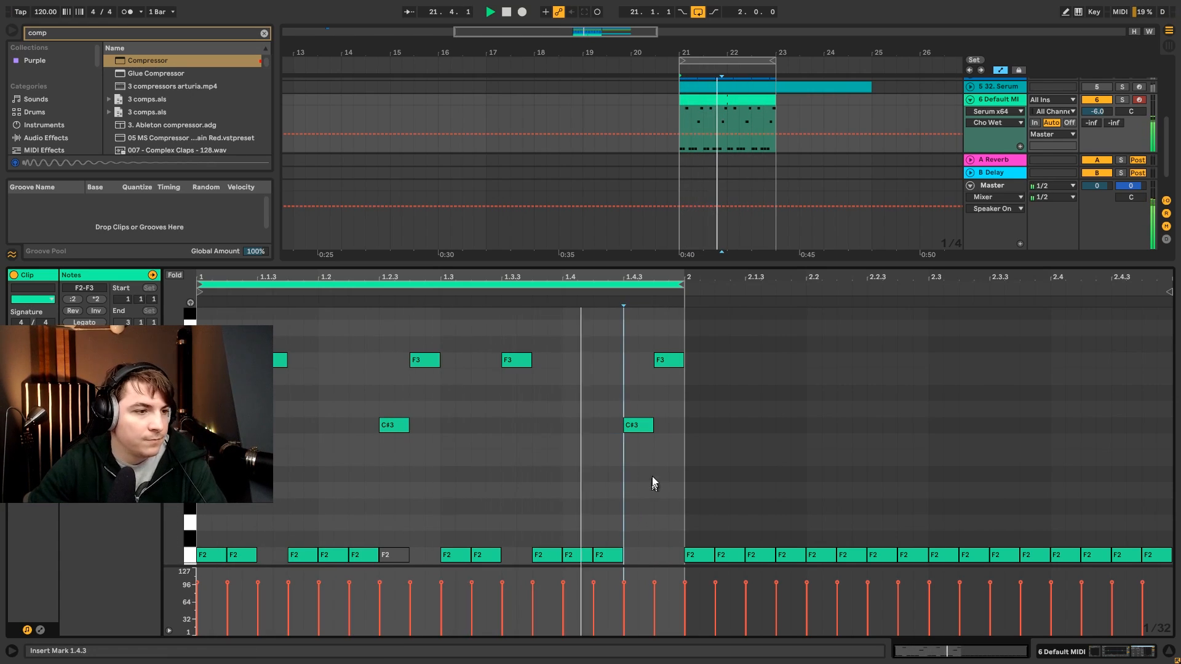
pyautogui.moveTo(647, 429)
pyautogui.mouseDown()
pyautogui.moveTo(646, 366)
pyautogui.moveTo(659, 432)
pyautogui.mouseUp()
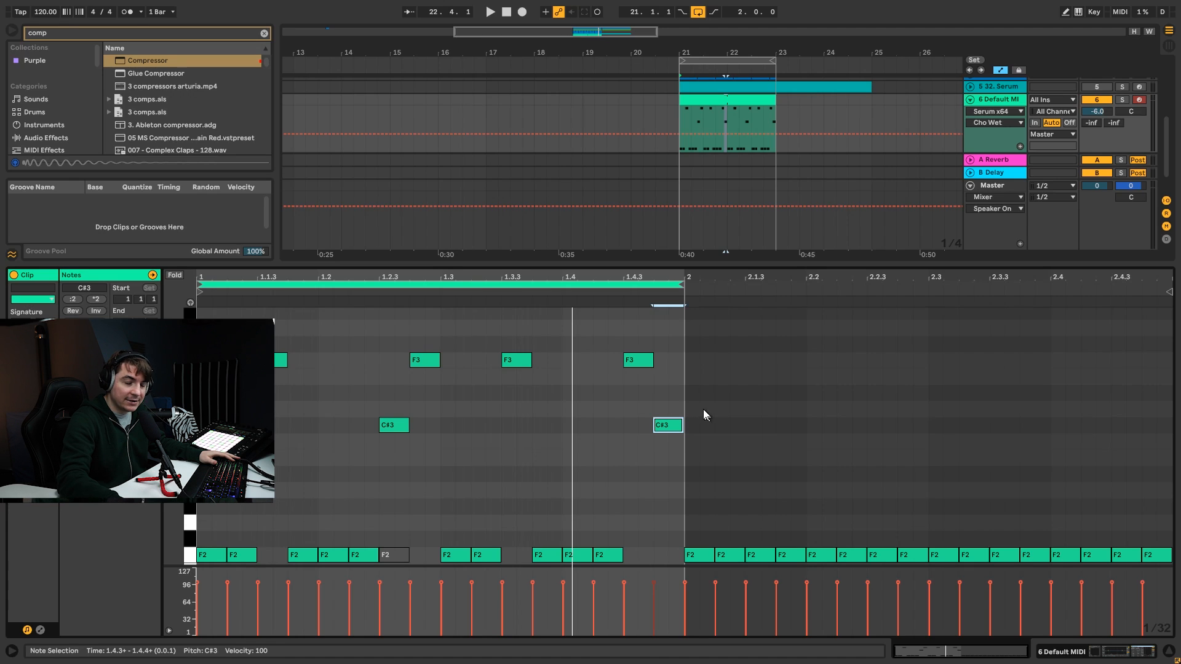
# Try the two C#3 notes lowered to A#2, return them to C#3 and replay the loop.
pyautogui.press('space')
pyautogui.moveTo(796, 383); pyautogui.dragTo(391, 475)
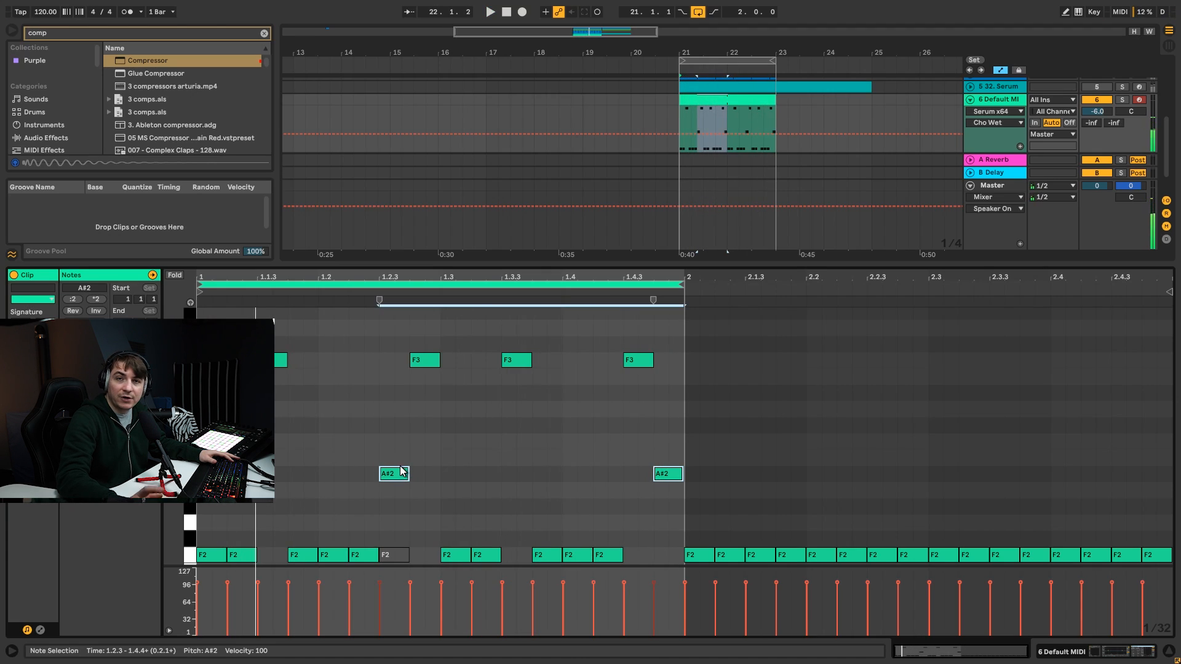
pyautogui.moveTo(400, 477); pyautogui.dragTo(403, 434)
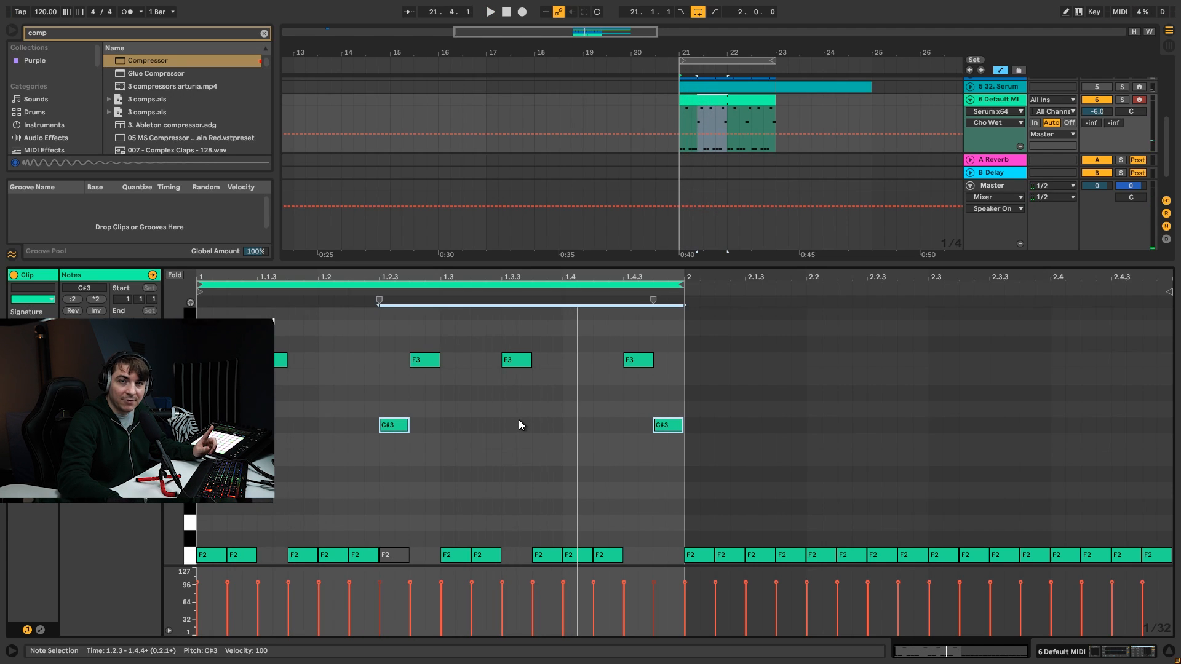
pyautogui.press('space')
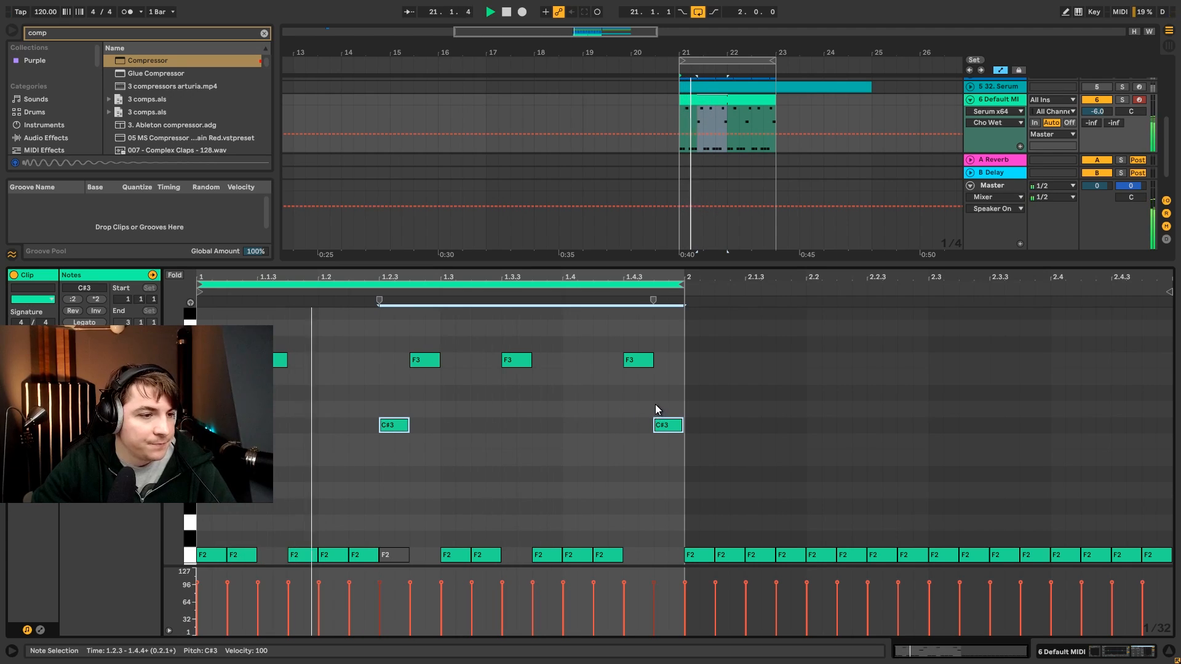
pyautogui.click(653, 389)
# Rearrange the middle notes so C3 sits at 1.2.4 and F3 at 1.3.3.
pyautogui.moveTo(516, 361); pyautogui.dragTo(520, 443)
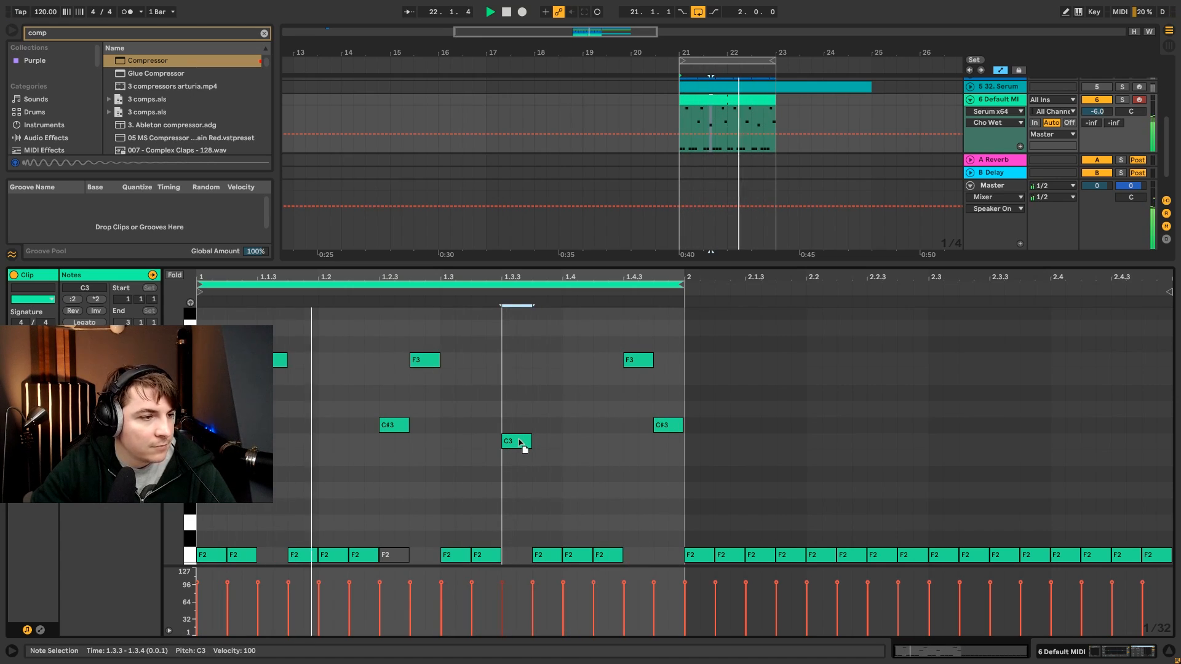
pyautogui.click(521, 443)
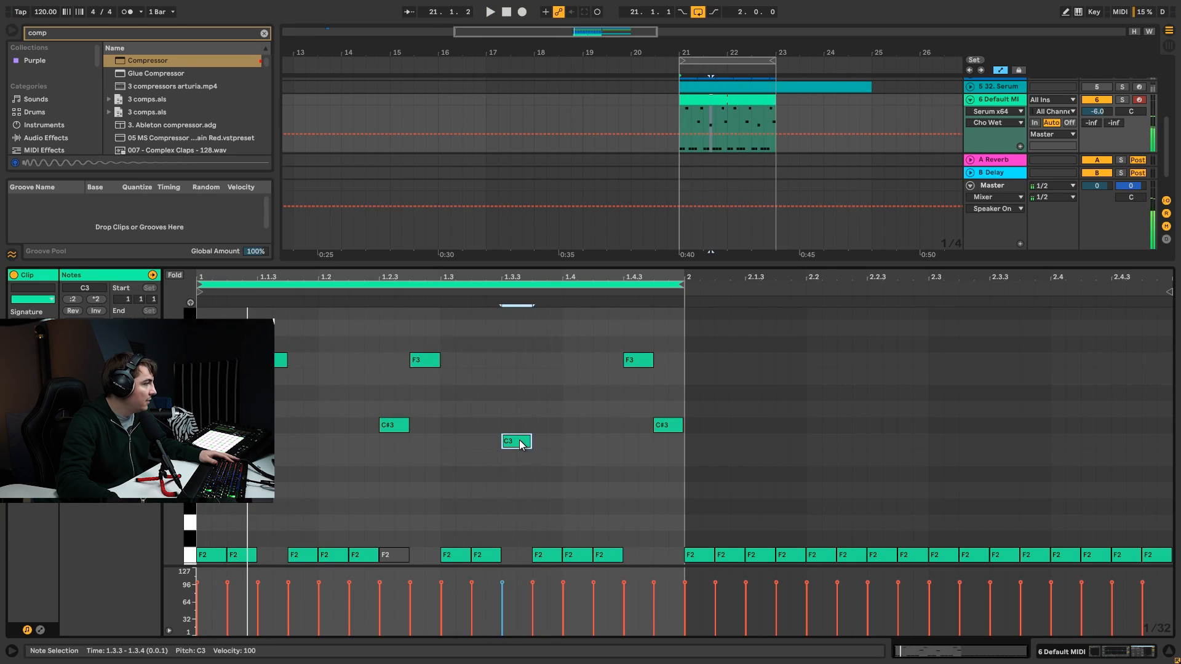
pyautogui.moveTo(520, 445); pyautogui.dragTo(428, 438)
pyautogui.moveTo(433, 360); pyautogui.dragTo(530, 365)
pyautogui.press('space')
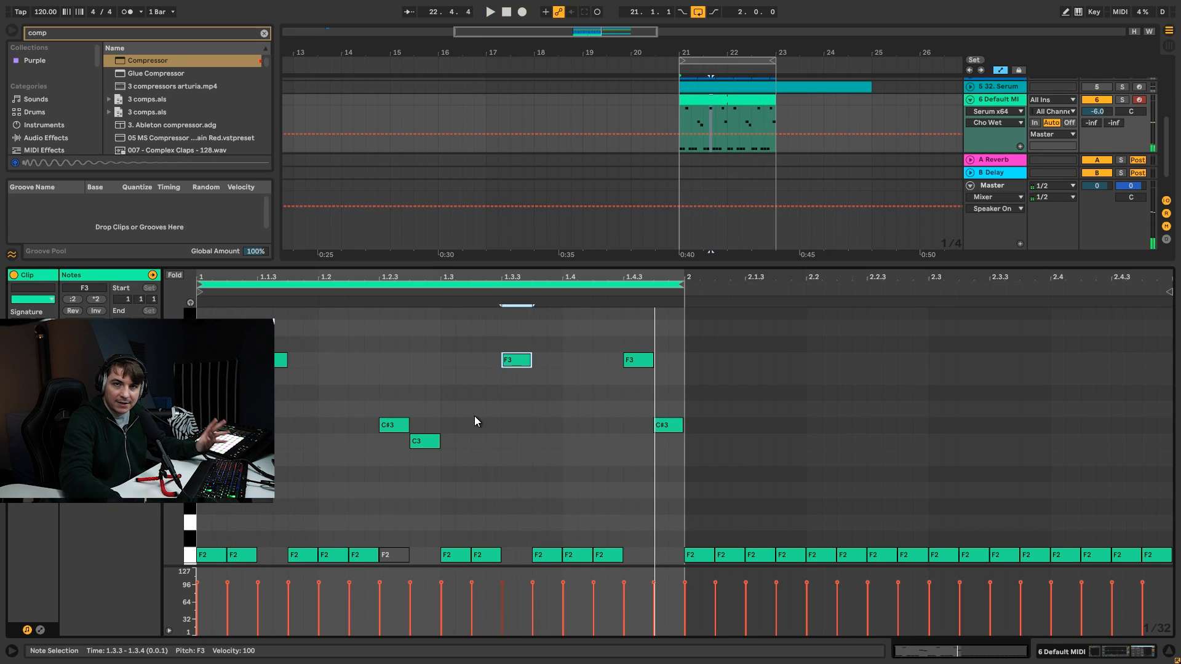
# Try alternatives for the pair at 1.2.3 and 1.2.4, including A#2, and restore C#3 followed by C3.
pyautogui.moveTo(401, 430); pyautogui.dragTo(406, 483)
pyautogui.press('space')
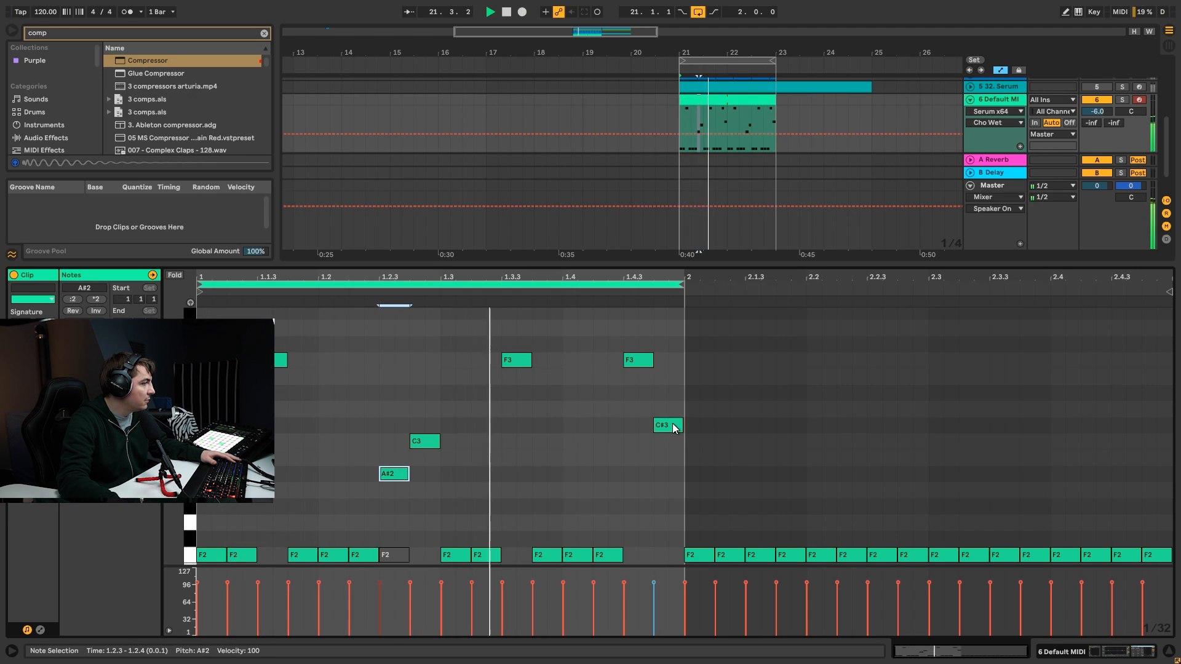
pyautogui.press('space')
pyautogui.moveTo(384, 478); pyautogui.dragTo(420, 442)
pyautogui.click(452, 441)
pyautogui.press('space')
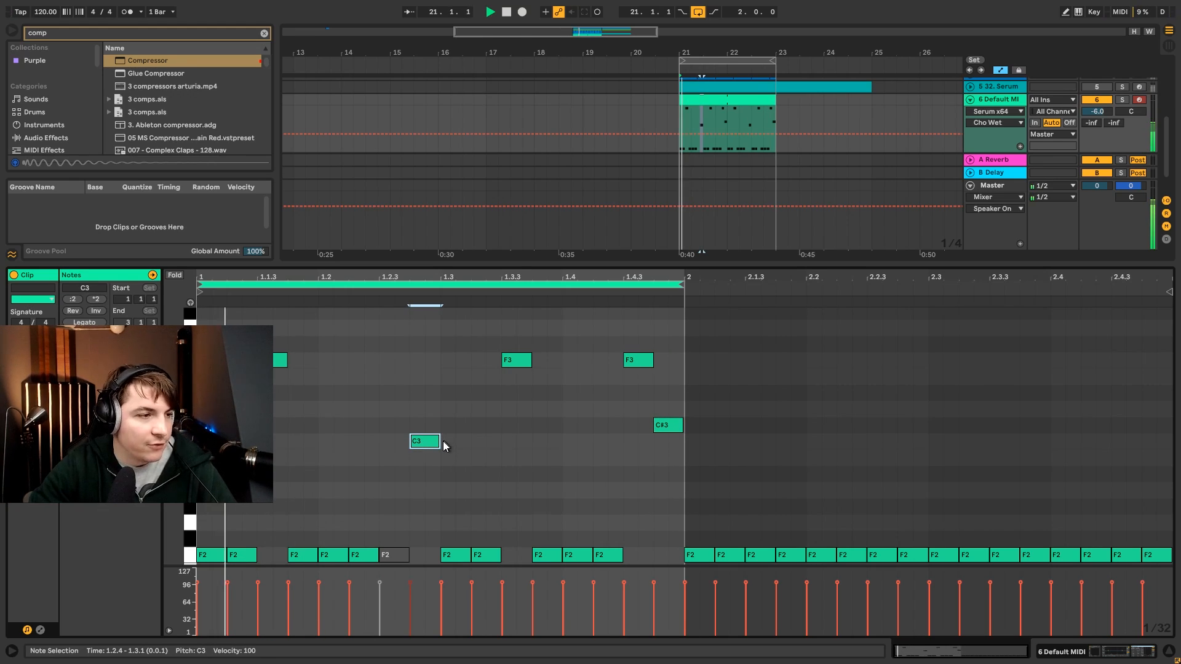
pyautogui.moveTo(430, 441); pyautogui.dragTo(393, 426)
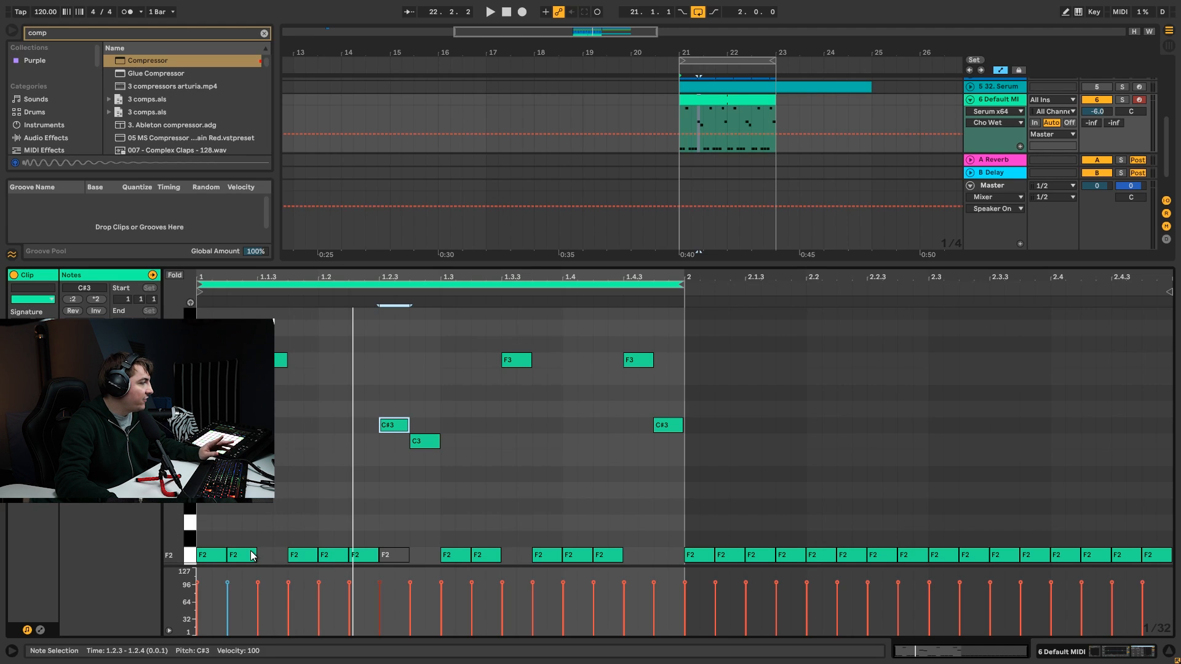
# Swap the F3 at 1.1.3 with the F2 at 1.1.2, deactivate F2 at 1.1.4 and 1.2.2, and reactivate it at 1.2.3.
pyautogui.moveTo(275, 367); pyautogui.dragTo(245, 367)
pyautogui.moveTo(232, 553); pyautogui.dragTo(262, 554)
pyautogui.click(310, 556)
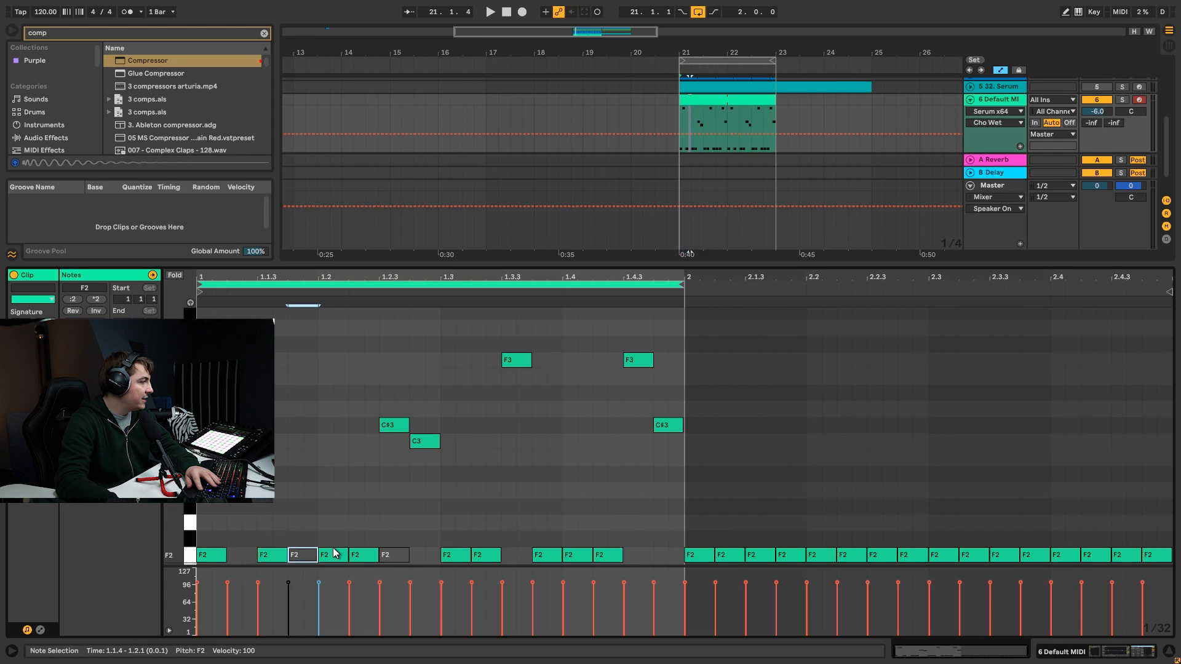
pyautogui.click(366, 556)
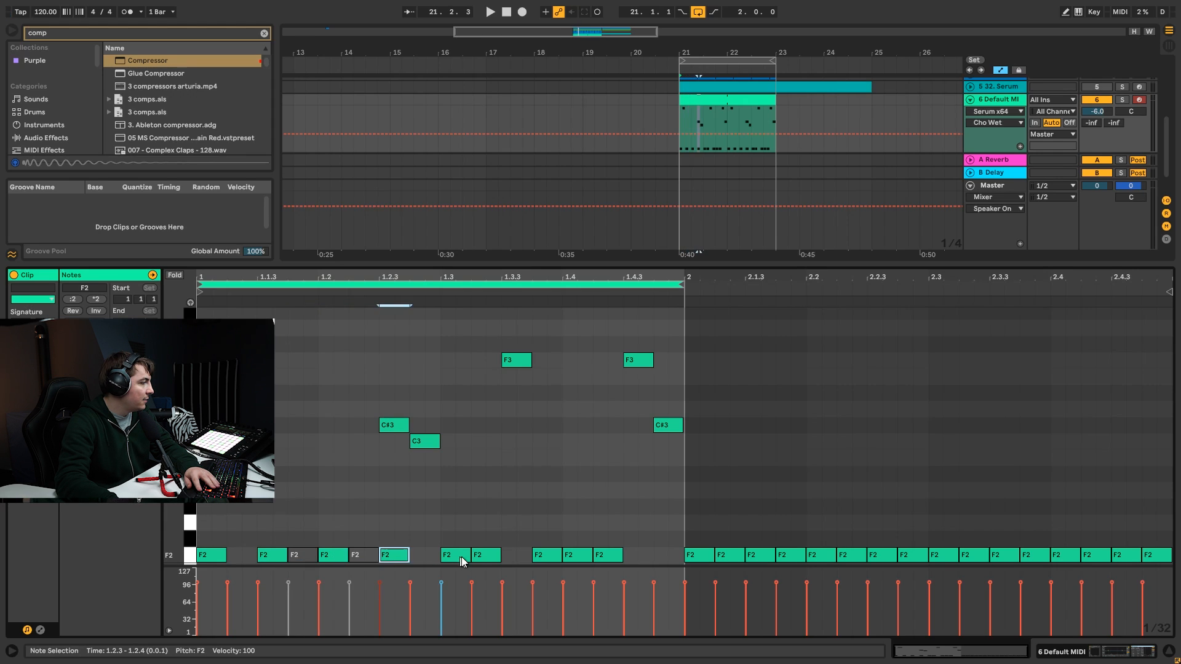
# Lower the F3 notes at 1.3.3 and 1.4.3 to F2 and deactivate the F2 notes at 1.3.2, 1.3.4 and 1.4.2.
pyautogui.moveTo(524, 363); pyautogui.dragTo(524, 552)
pyautogui.click(545, 551)
pyautogui.press('0')
pyautogui.click(602, 552)
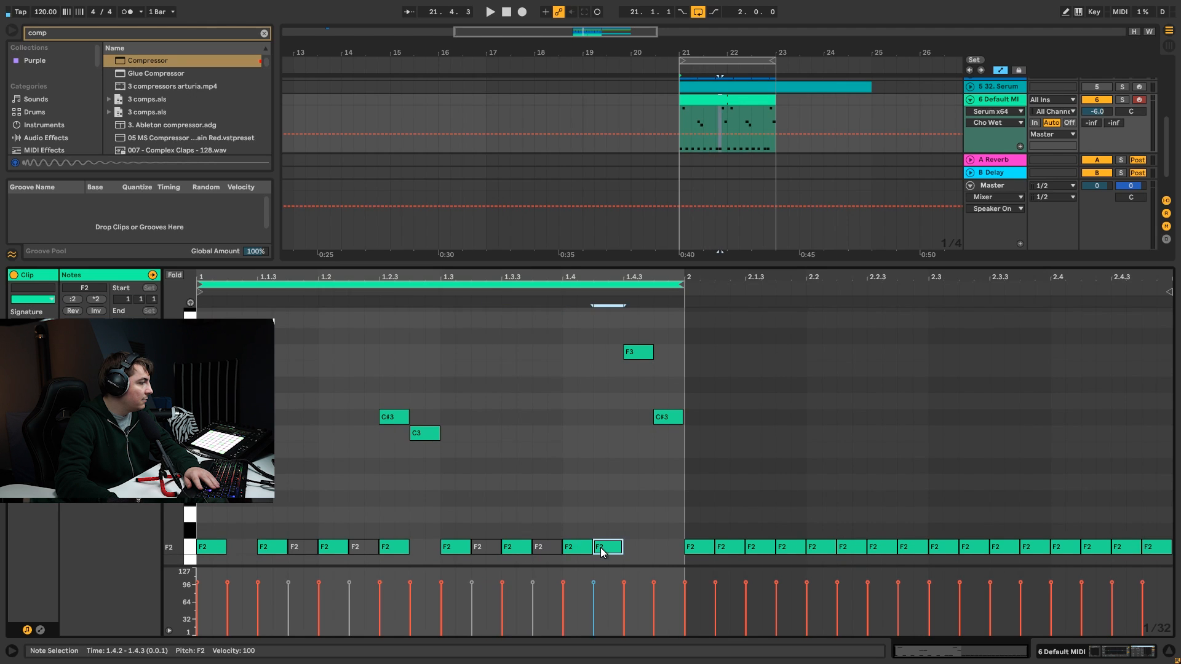
pyautogui.moveTo(646, 355); pyautogui.dragTo(646, 553)
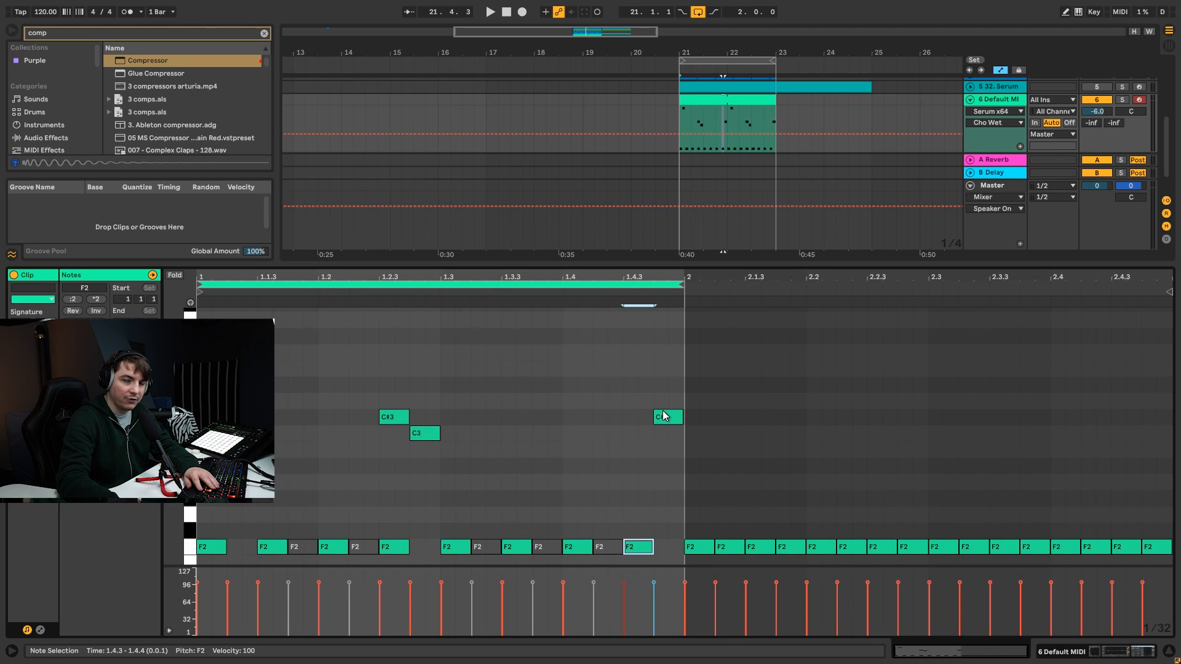
# Arrange the upper notes during playback: C#3 at 1.1.4, 1.3.2 and 1.4.2, C3 at 1.2.2 and 1.4.4, F3 at 1.3.4.
pyautogui.press('space')
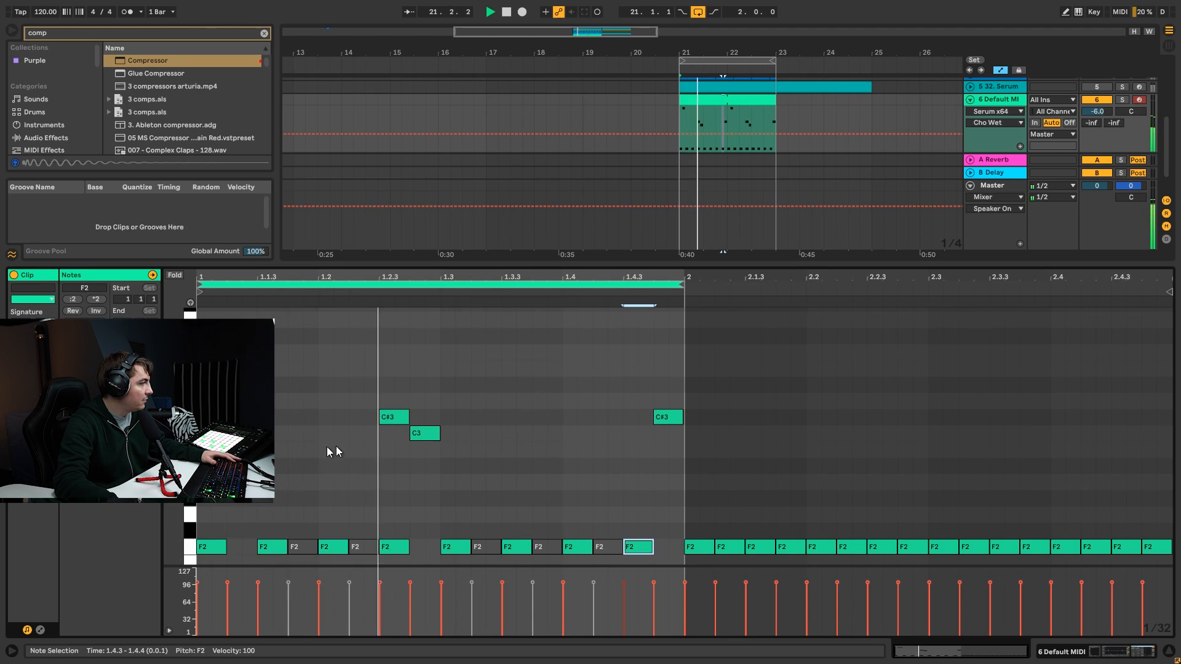
pyautogui.press('space')
pyautogui.moveTo(385, 429); pyautogui.dragTo(305, 421)
pyautogui.press('space')
pyautogui.moveTo(422, 436); pyautogui.dragTo(551, 360)
pyautogui.click(551, 418)
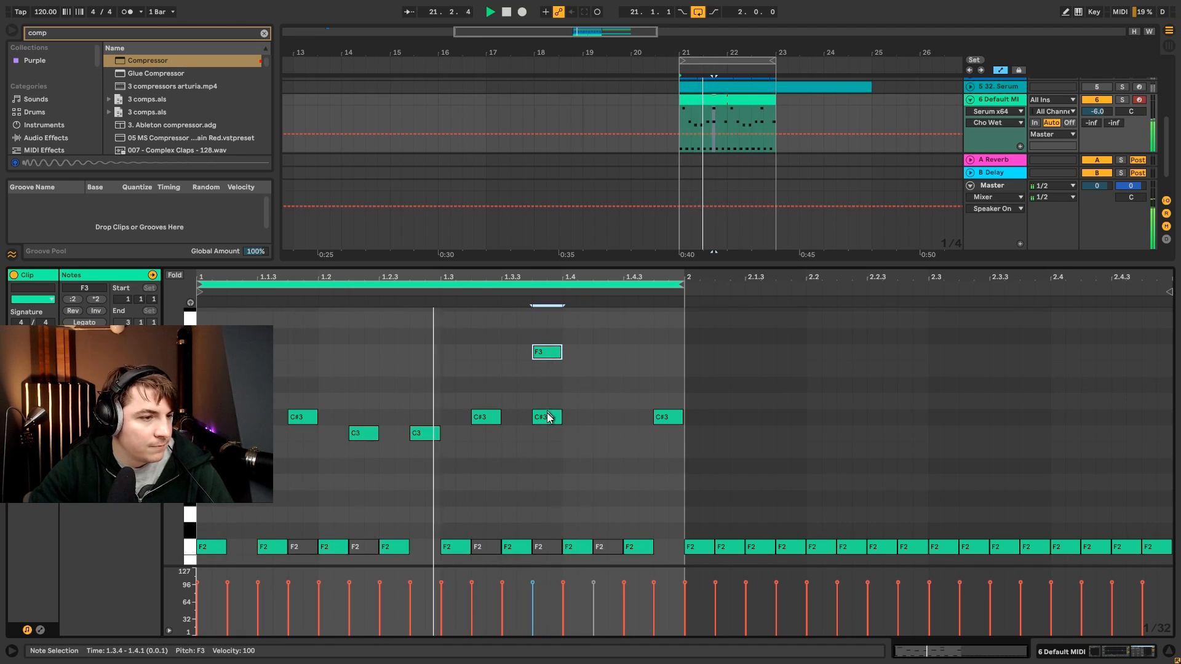
pyautogui.moveTo(551, 419); pyautogui.dragTo(663, 435)
pyautogui.click(664, 423)
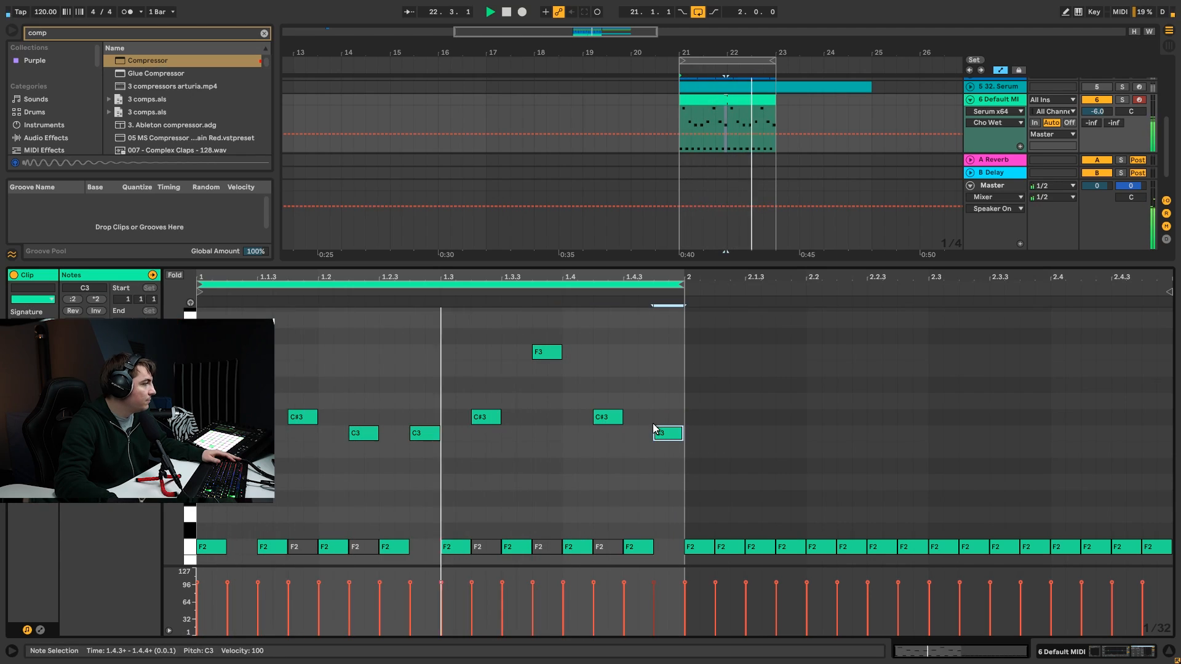